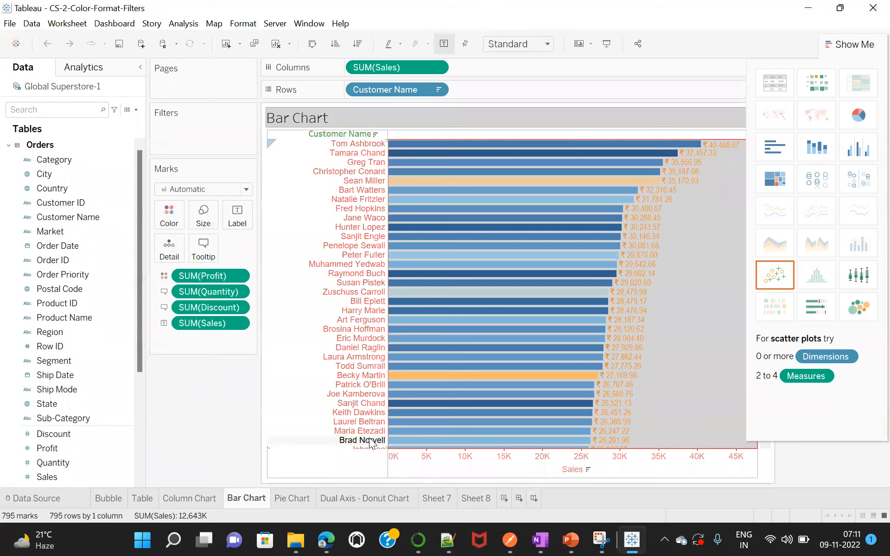
Add a new worksheet and place Order Date, broken down by year, across the columns.
{"action": "left_click", "coordinate": [503, 499]}
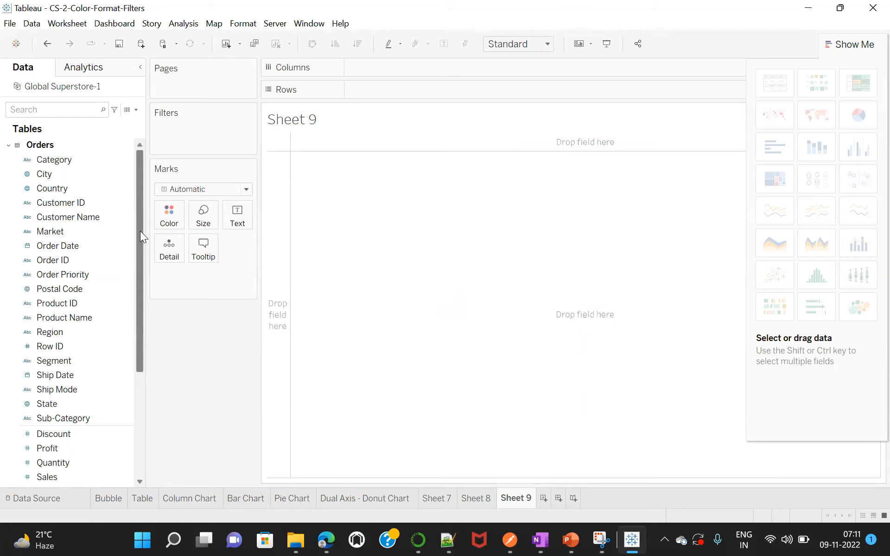
{"action": "left_click", "coordinate": [49, 231]}
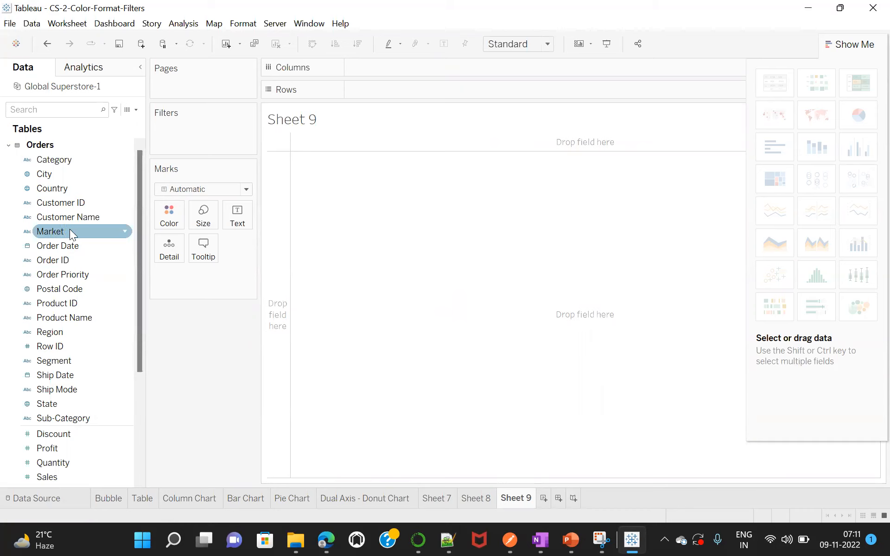
{"action": "left_click", "coordinate": [131, 245]}
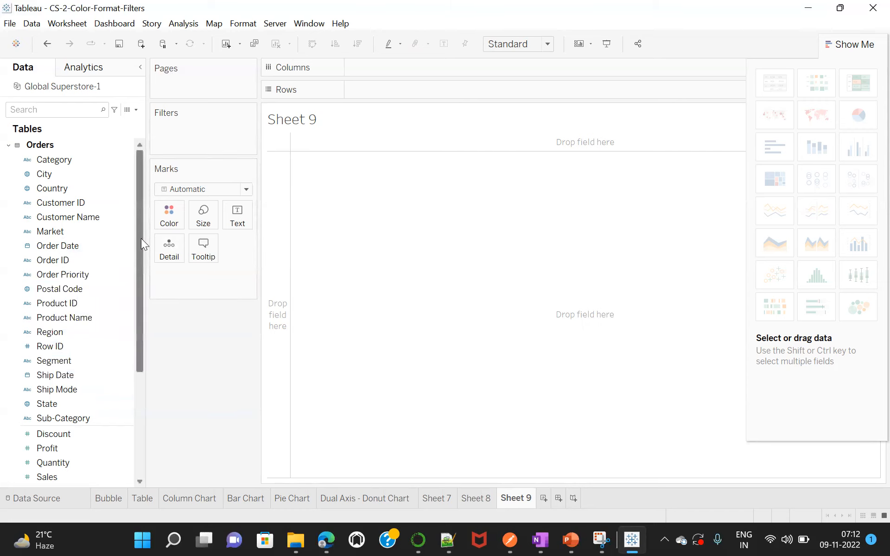
{"action": "left_click_drag", "start_coordinate": [141, 238], "coordinate": [138, 320]}
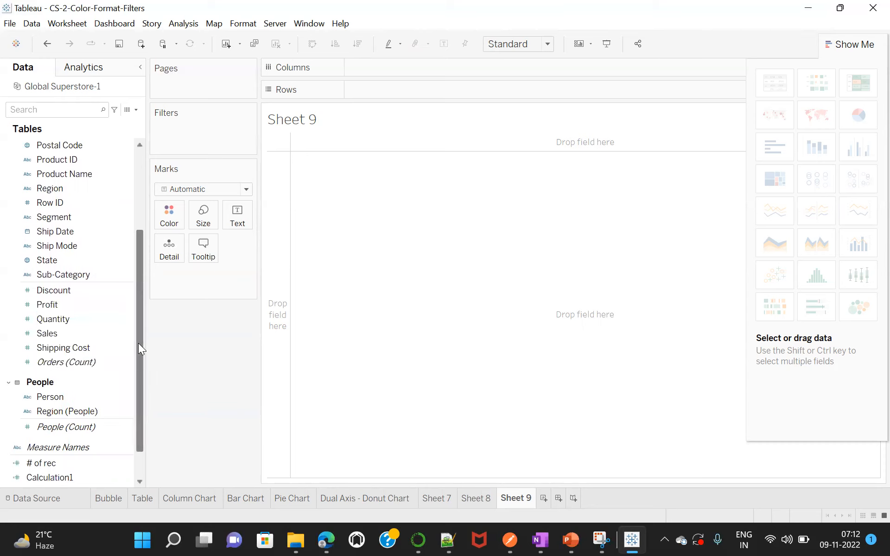
{"action": "left_click", "coordinate": [52, 338]}
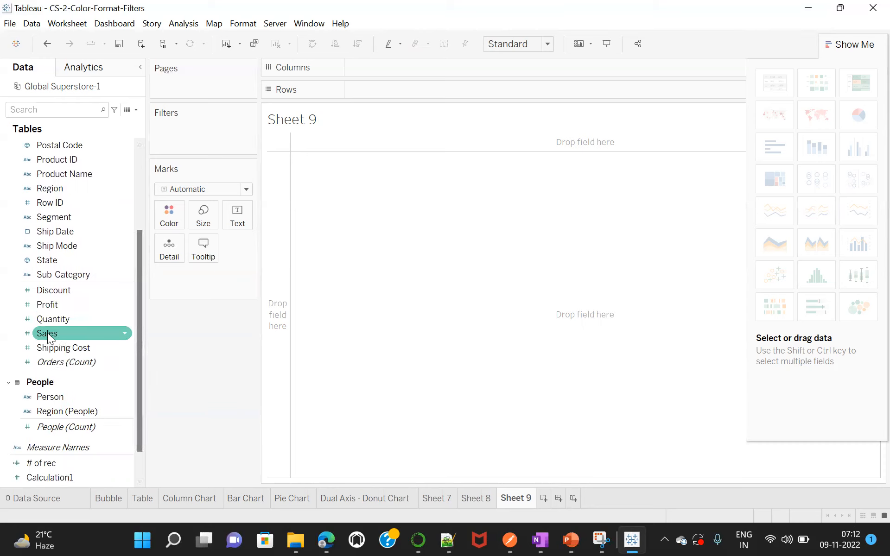
{"action": "left_click_drag", "start_coordinate": [47, 333], "coordinate": [7, 414]}
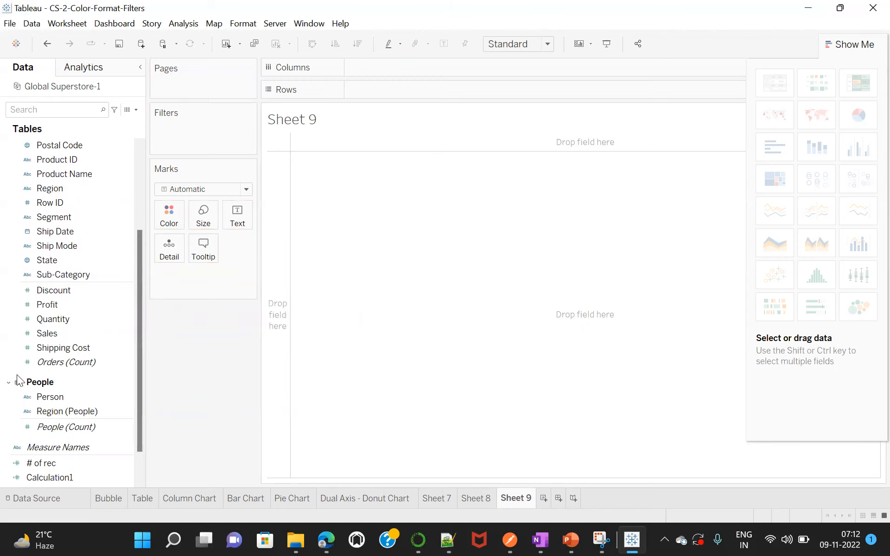
{"action": "left_click", "coordinate": [51, 290]}
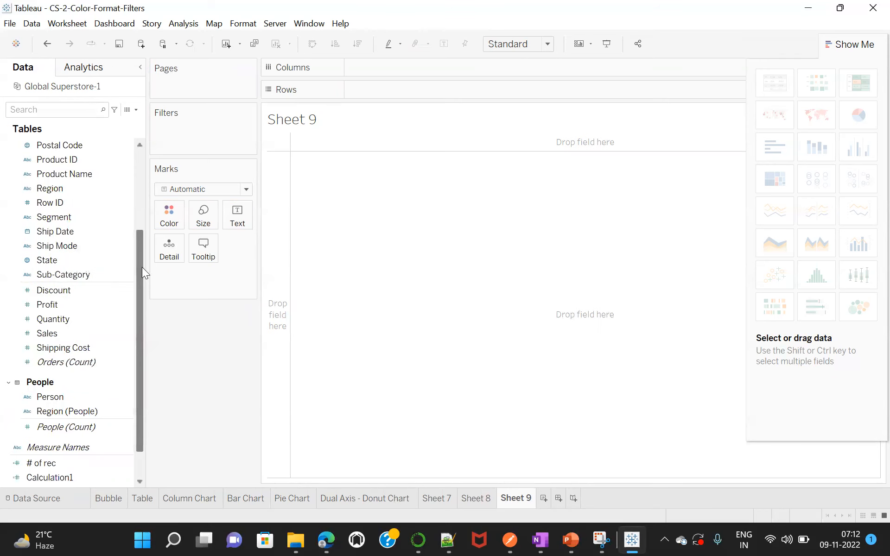
{"action": "left_click_drag", "start_coordinate": [140, 271], "coordinate": [135, 221]}
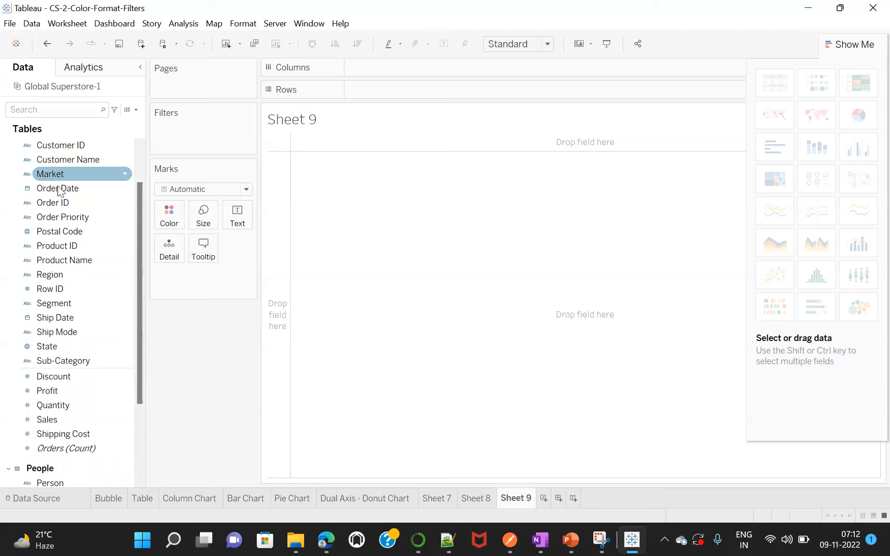
{"action": "left_click_drag", "start_coordinate": [57, 187], "coordinate": [367, 65]}
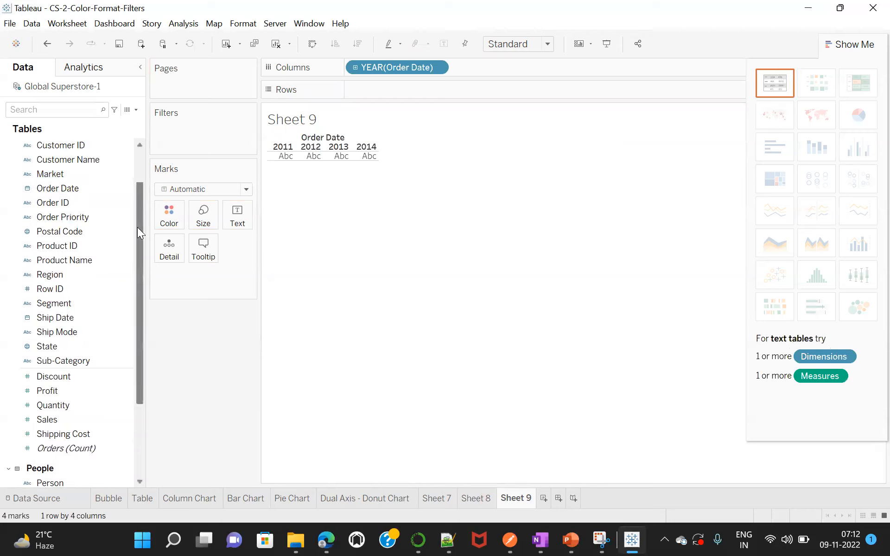
Put Segment in the rows and show the sum of Sales as text values in the table.
{"action": "scroll", "coordinate": [138, 234], "scroll_direction": "down", "scroll_amount": 1}
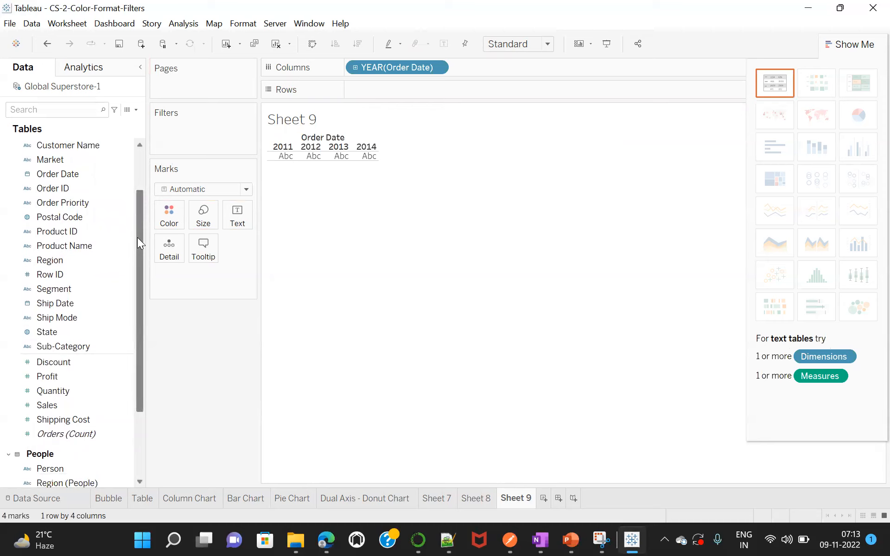
{"action": "scroll", "coordinate": [137, 237], "scroll_direction": "down", "scroll_amount": 1}
{"action": "scroll", "coordinate": [137, 255], "scroll_direction": "down", "scroll_amount": 1}
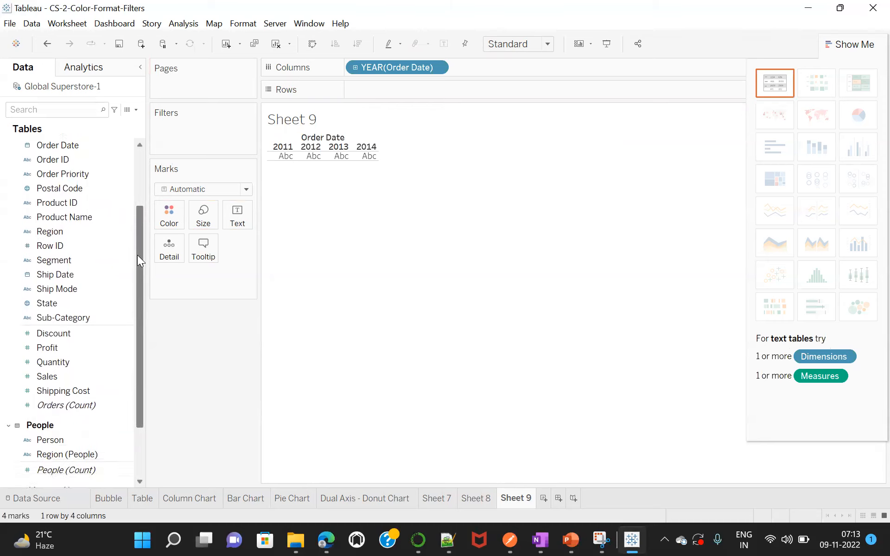
{"action": "left_click", "coordinate": [64, 261]}
{"action": "left_click_drag", "start_coordinate": [55, 260], "coordinate": [364, 89]}
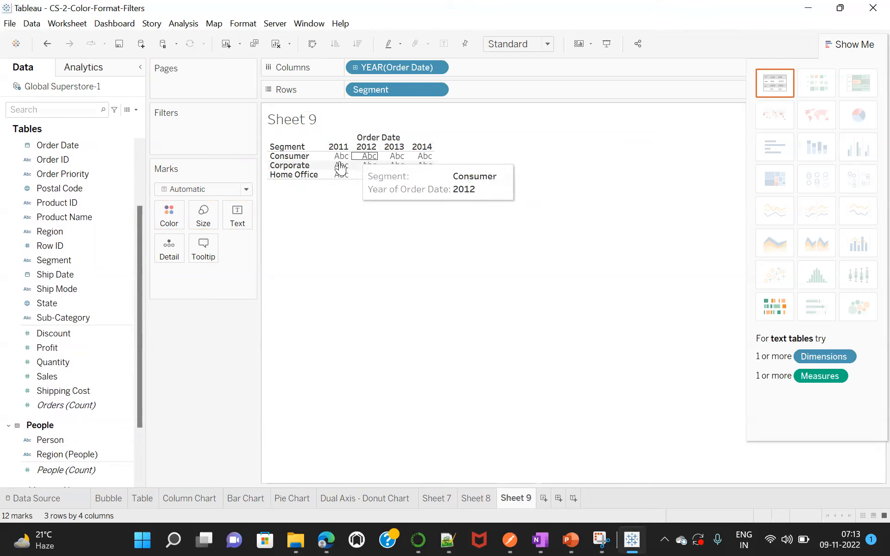
{"action": "left_click_drag", "start_coordinate": [139, 285], "coordinate": [139, 317]}
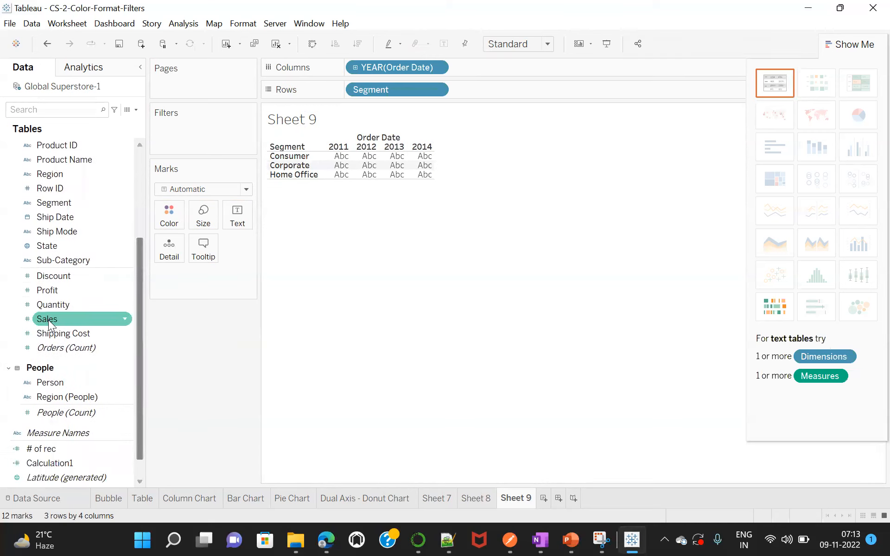
{"action": "left_click_drag", "start_coordinate": [49, 320], "coordinate": [234, 219]}
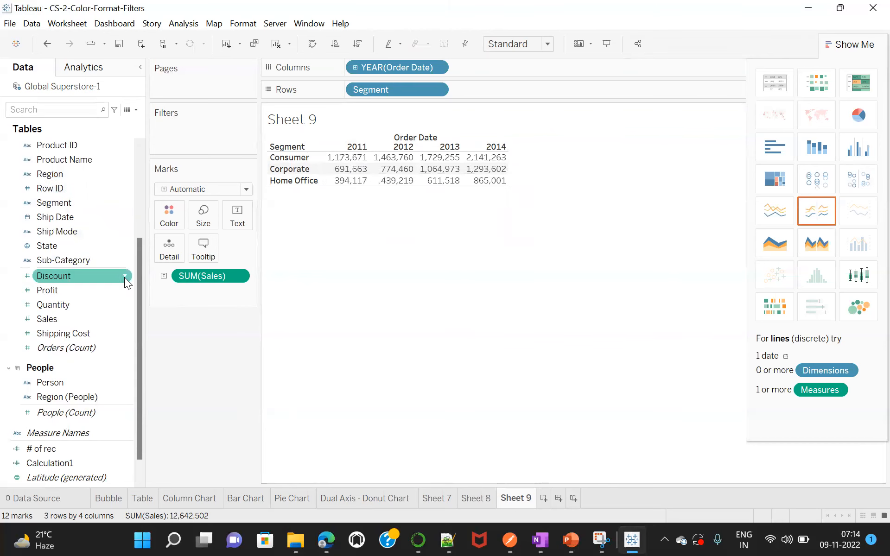
Add a filter on Order Date by Years, keeping 2011, 2012, 2013 and 2014 selected.
{"action": "left_click_drag", "start_coordinate": [140, 284], "coordinate": [140, 277]}
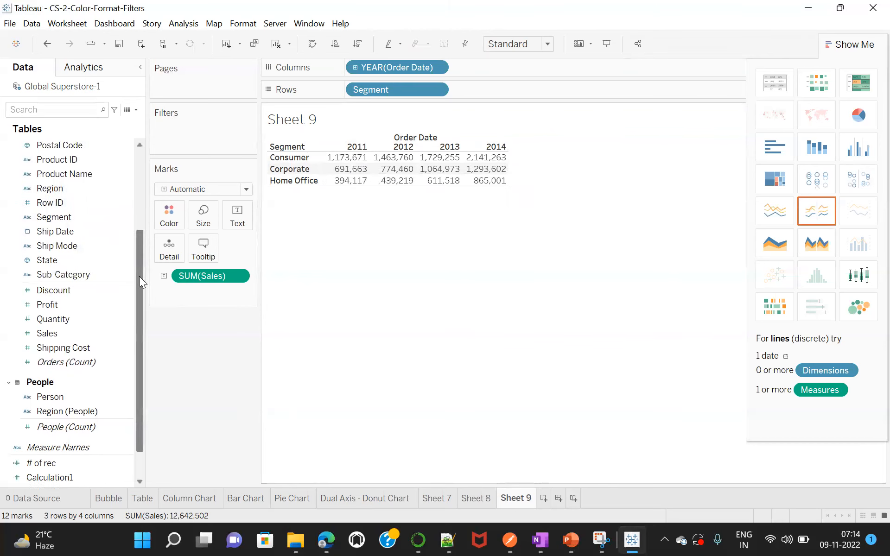
{"action": "mouse_move", "coordinate": [342, 185]}
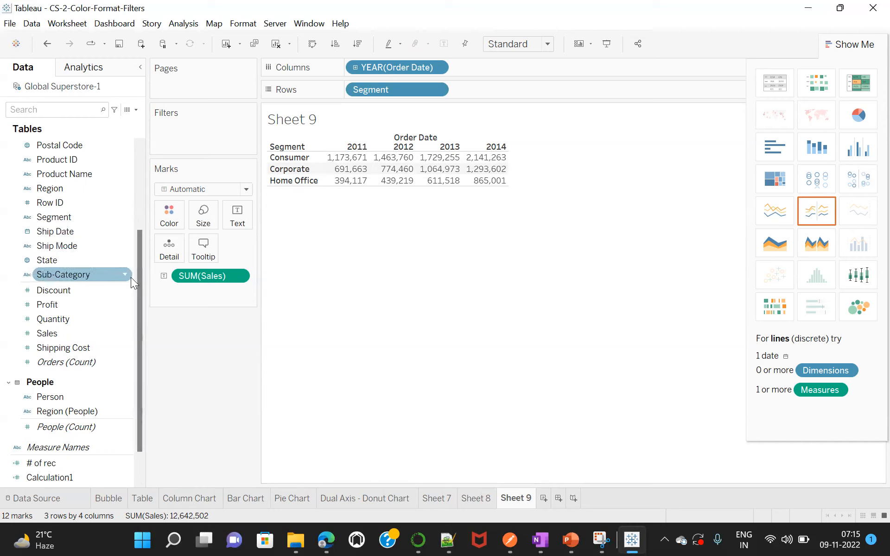
{"action": "left_click_drag", "start_coordinate": [137, 283], "coordinate": [134, 237]}
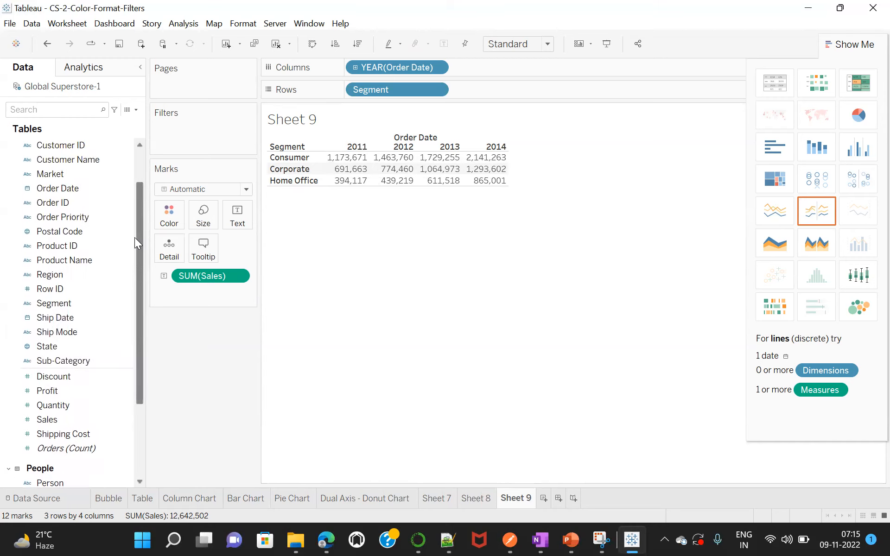
{"action": "left_click", "coordinate": [59, 188]}
{"action": "left_click_drag", "start_coordinate": [58, 188], "coordinate": [171, 137]}
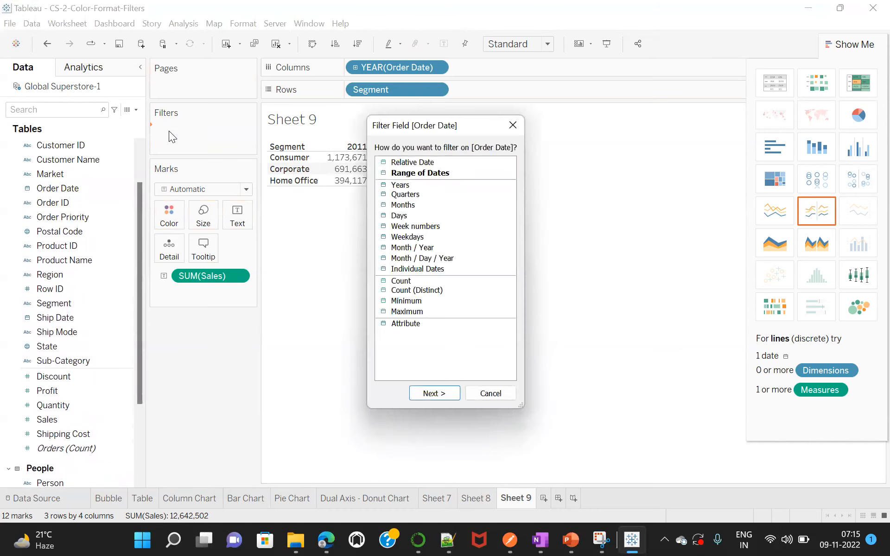
{"action": "left_click", "coordinate": [401, 186]}
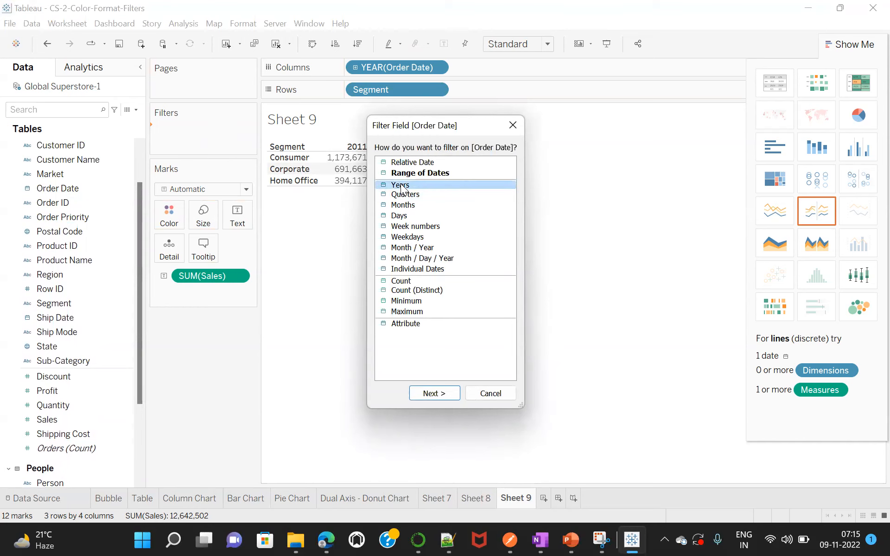
{"action": "left_click", "coordinate": [431, 394]}
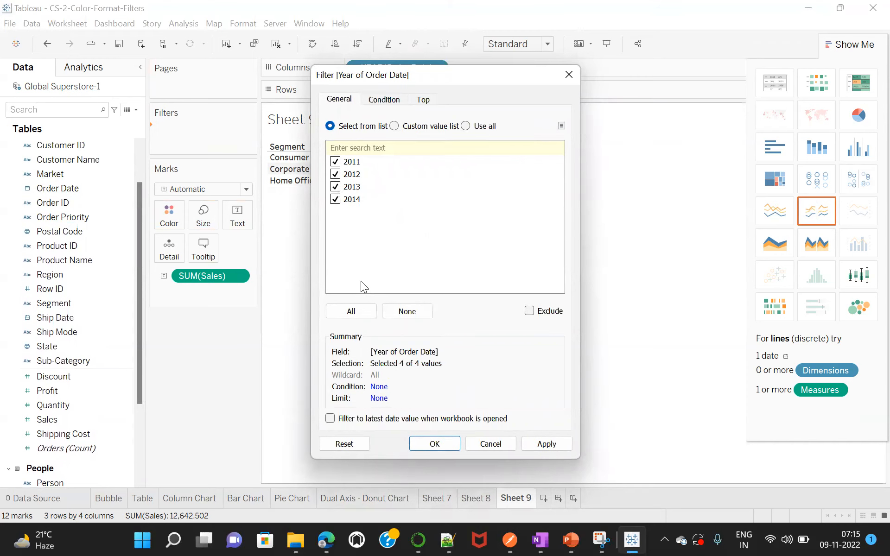
{"action": "left_click", "coordinate": [547, 444]}
{"action": "left_click", "coordinate": [442, 448]}
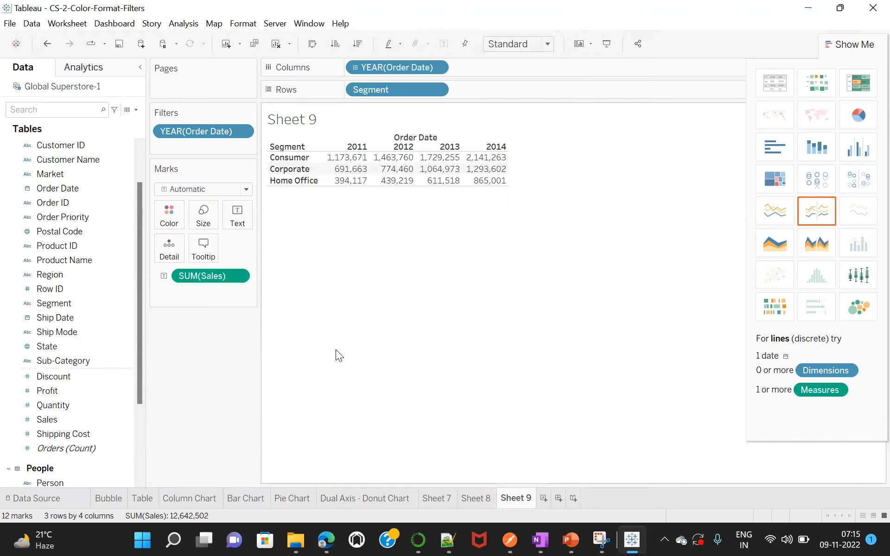
Show the Order Date year filter beside the table and limit it to 2011 only.
{"action": "right_click", "coordinate": [224, 133]}
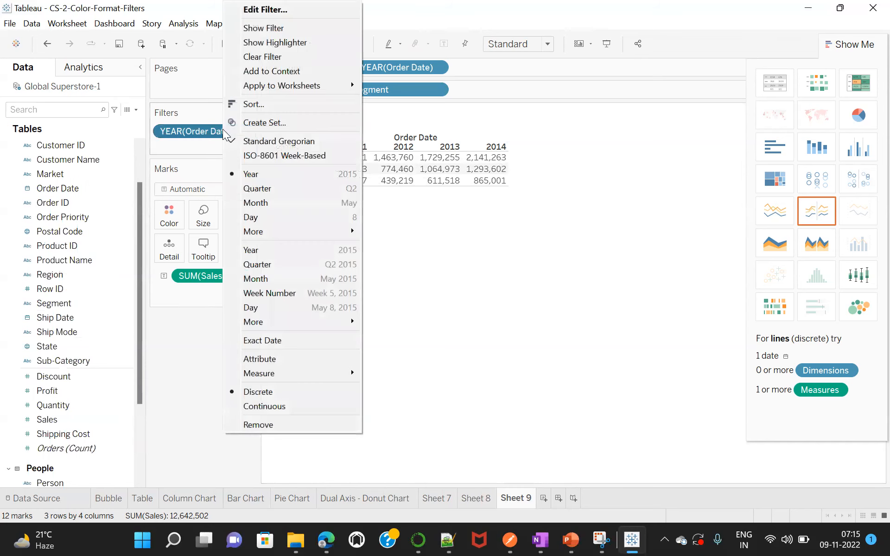
{"action": "left_click", "coordinate": [271, 28]}
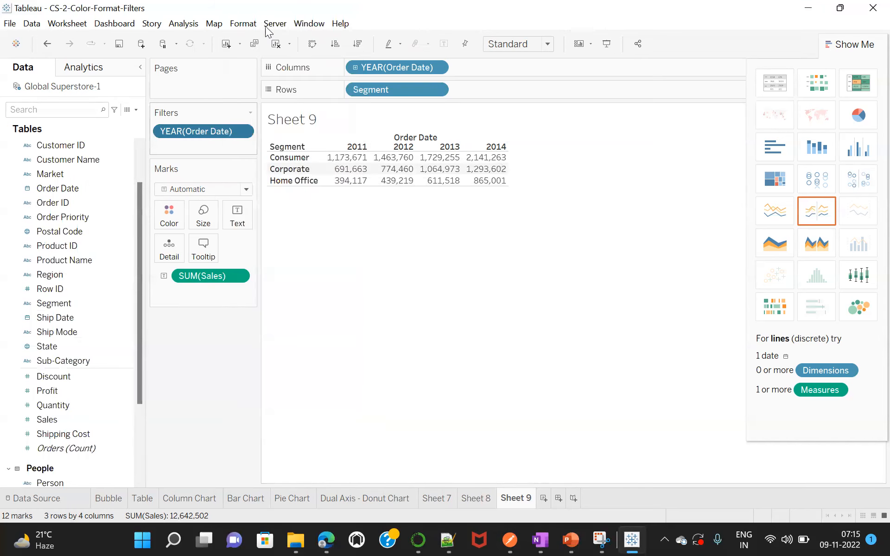
{"action": "left_click", "coordinate": [847, 43]}
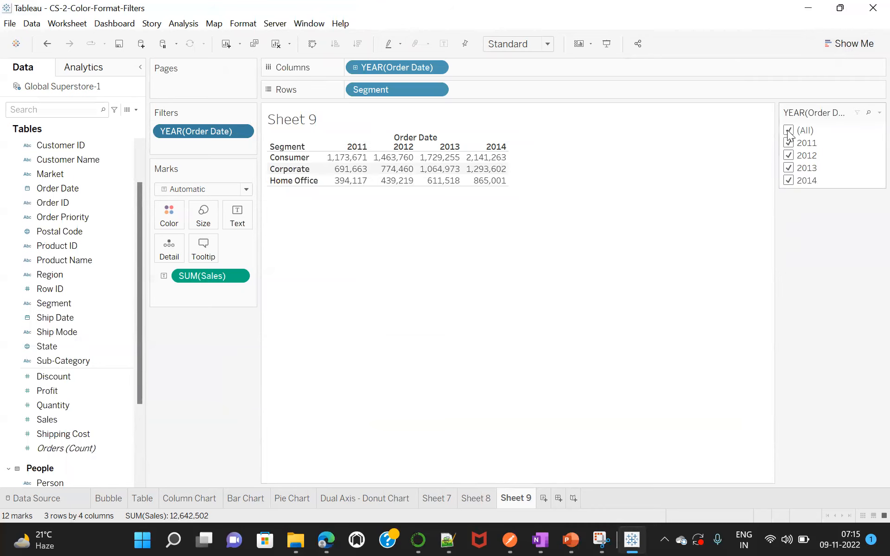
{"action": "left_click", "coordinate": [789, 131]}
{"action": "left_click", "coordinate": [788, 143]}
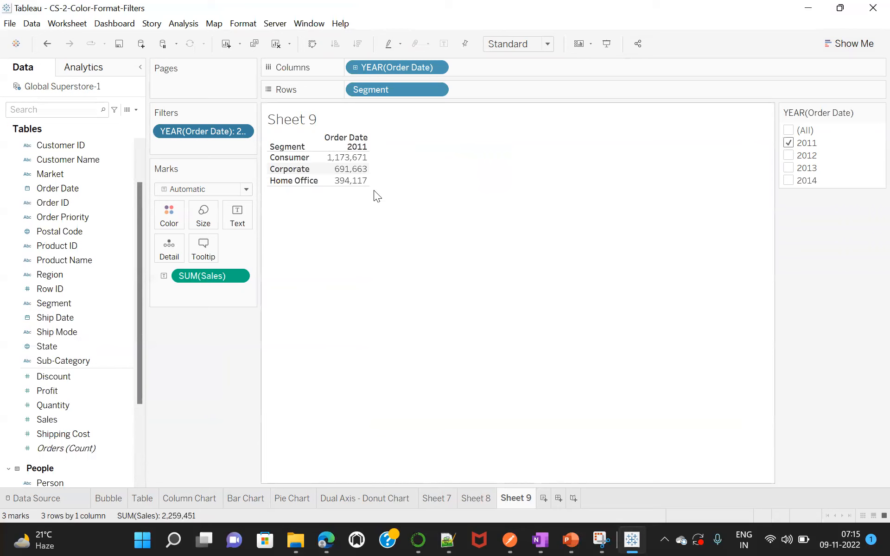
{"action": "mouse_move", "coordinate": [348, 186]}
{"action": "mouse_move", "coordinate": [350, 161]}
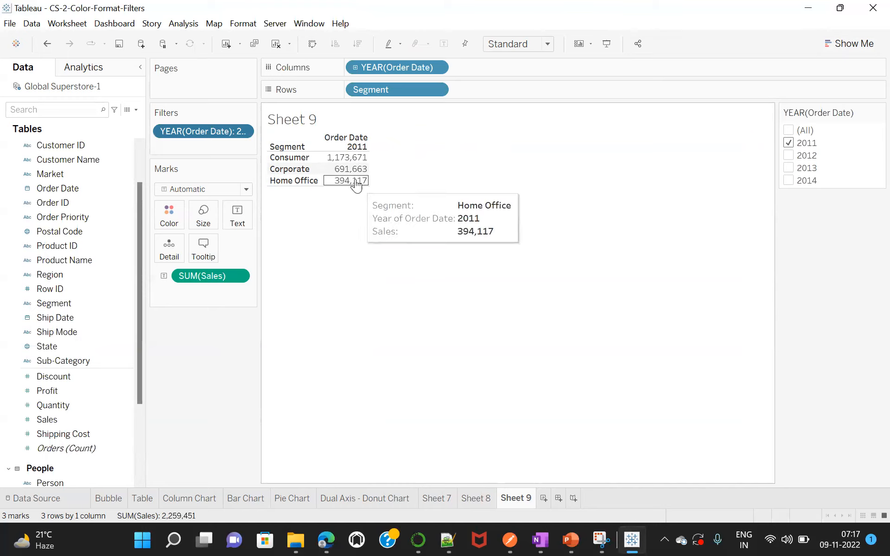
Add a Difference From table calculation to the Sales sum, computed across the table relative to Previous, and review the available calculation types.
{"action": "left_click", "coordinate": [237, 276]}
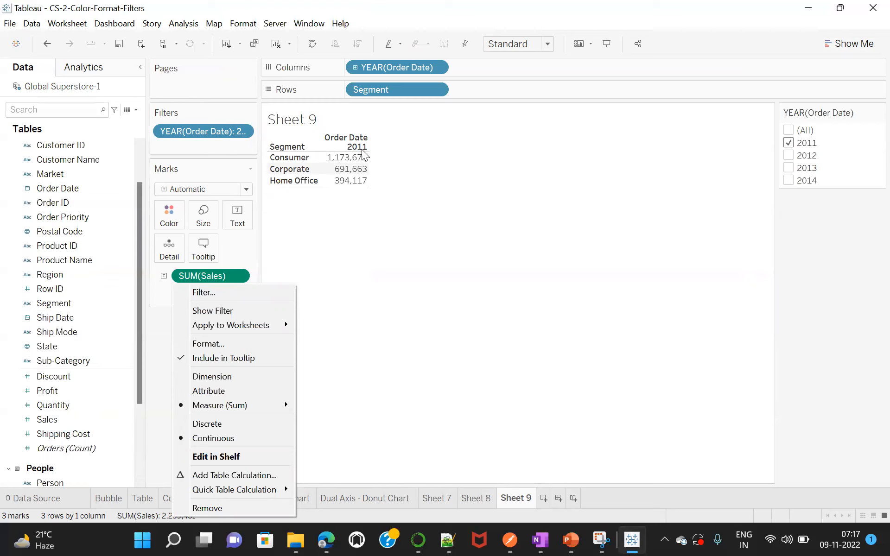
{"action": "left_click", "coordinate": [237, 472]}
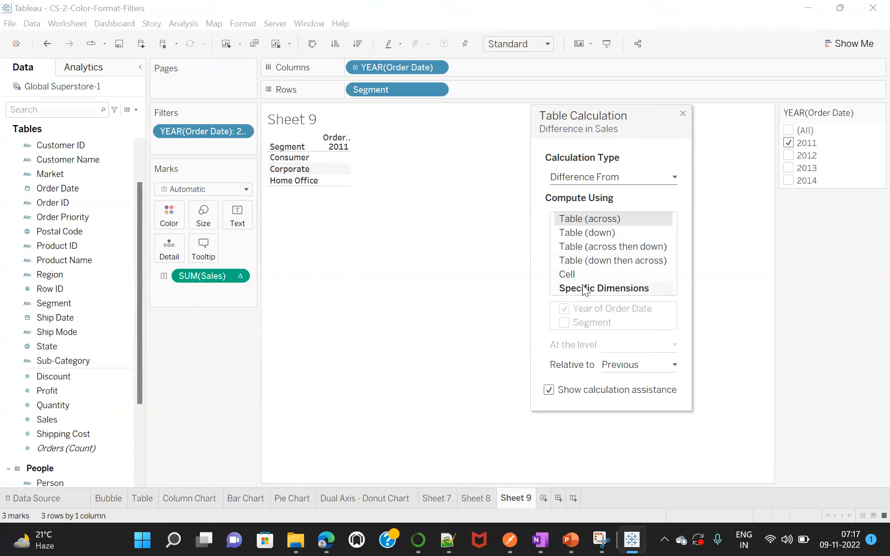
{"action": "left_click", "coordinate": [670, 176]}
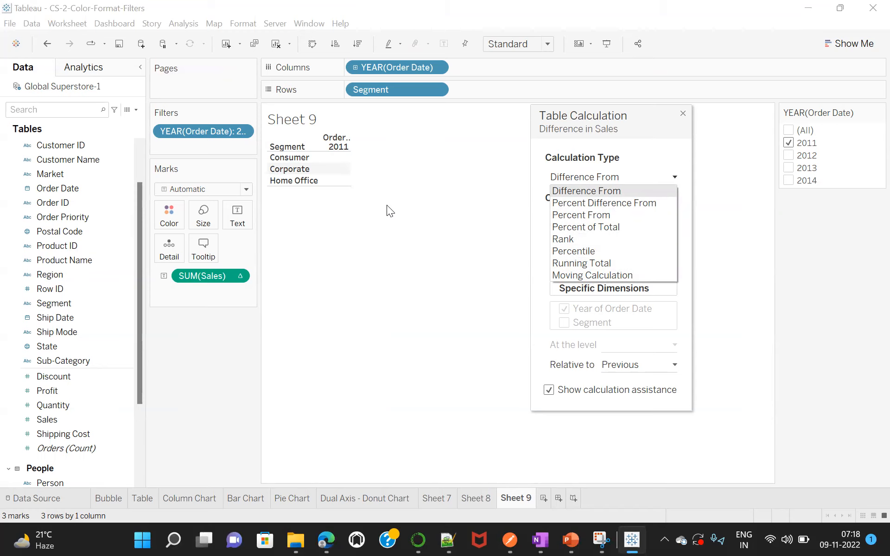
{"action": "left_click", "coordinate": [646, 145]}
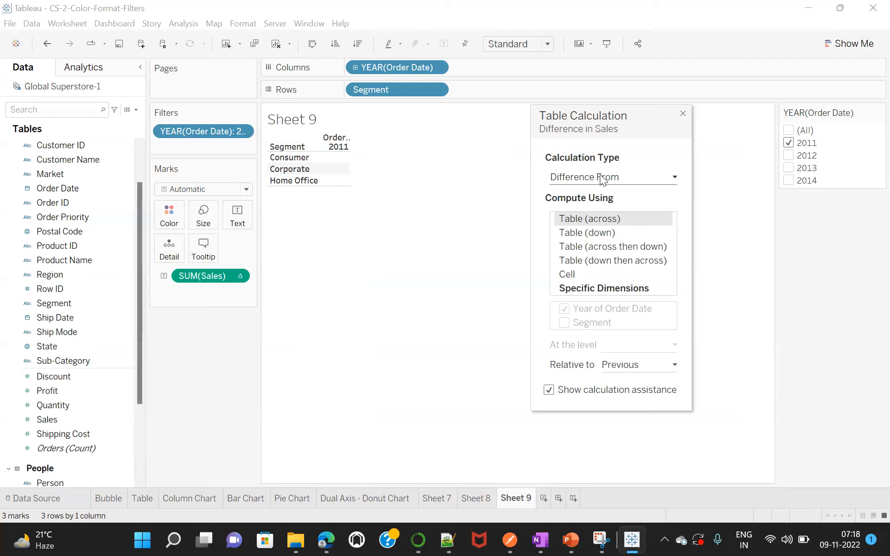
{"action": "left_click", "coordinate": [671, 176]}
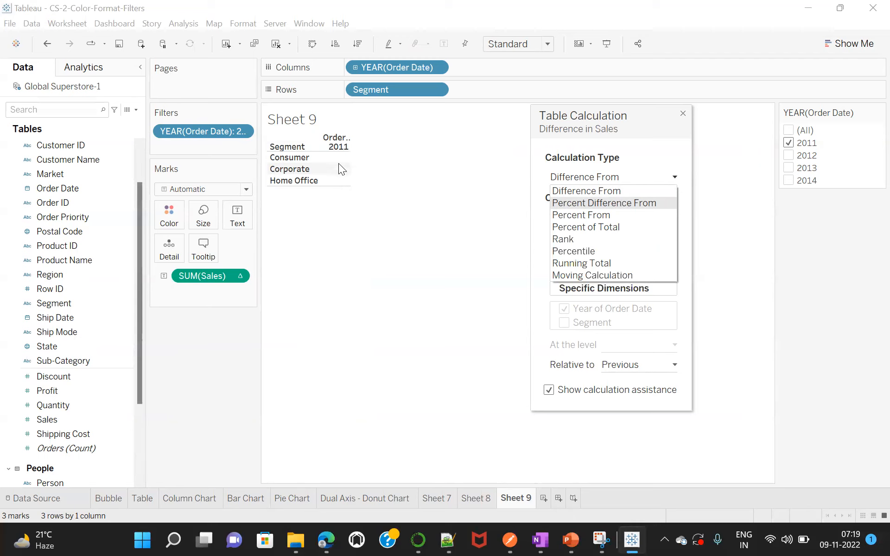
{"action": "left_click", "coordinate": [427, 252]}
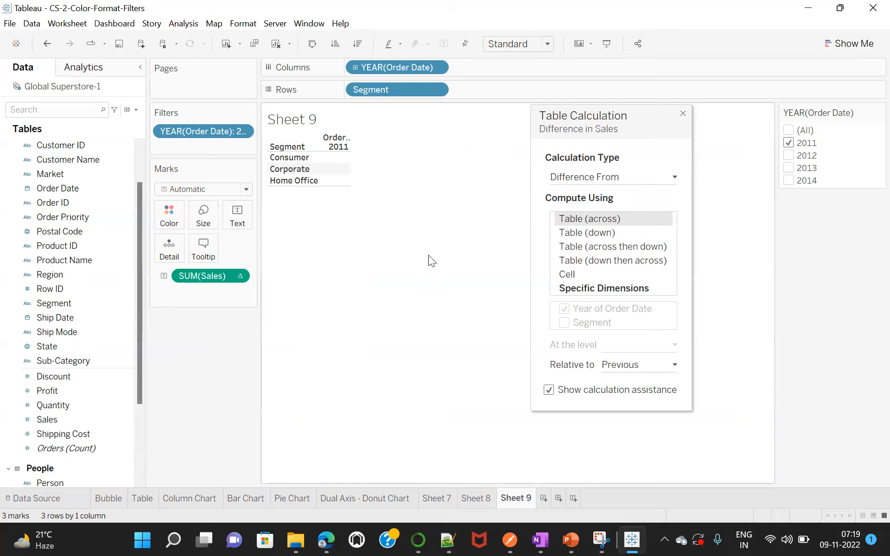
{"action": "mouse_move", "coordinate": [330, 165]}
Create another worksheet with Order Date by year in the columns and Segment in the rows.
{"action": "left_click", "coordinate": [544, 498]}
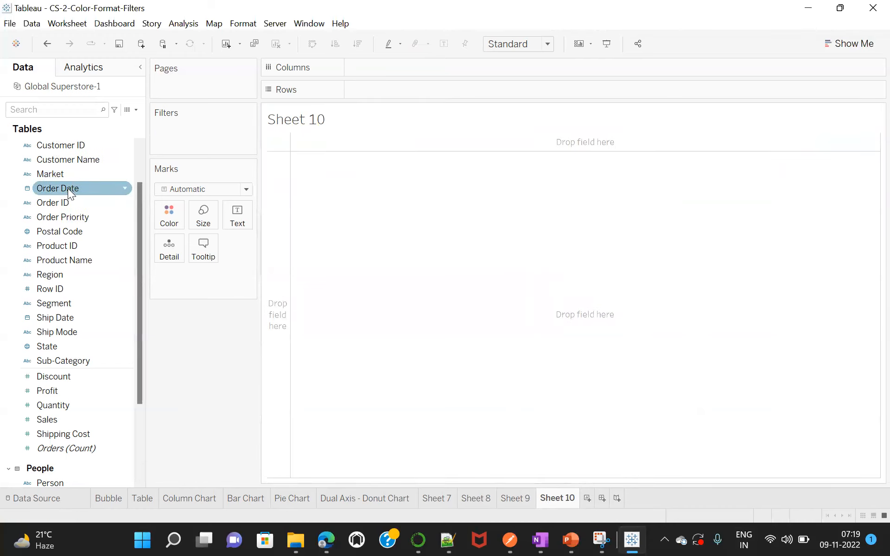
{"action": "left_click_drag", "start_coordinate": [64, 188], "coordinate": [385, 71]}
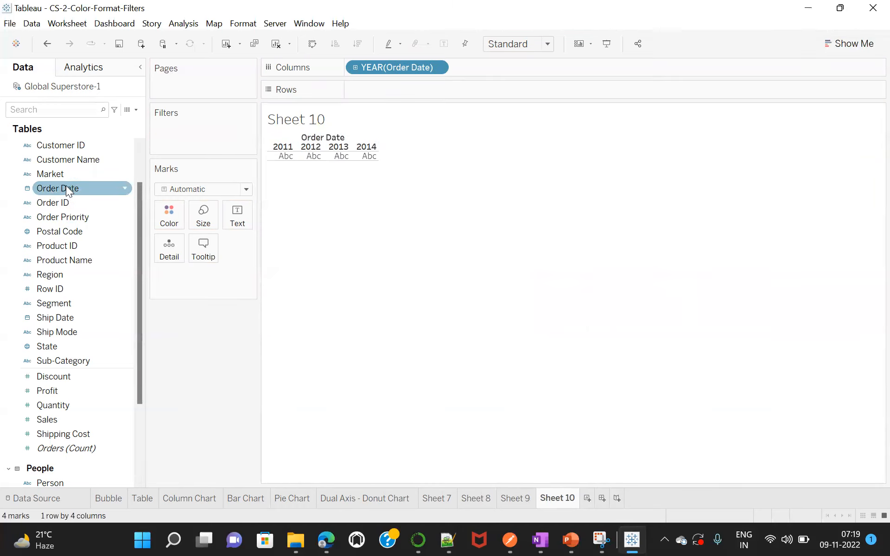
{"action": "left_click_drag", "start_coordinate": [50, 308], "coordinate": [365, 85]}
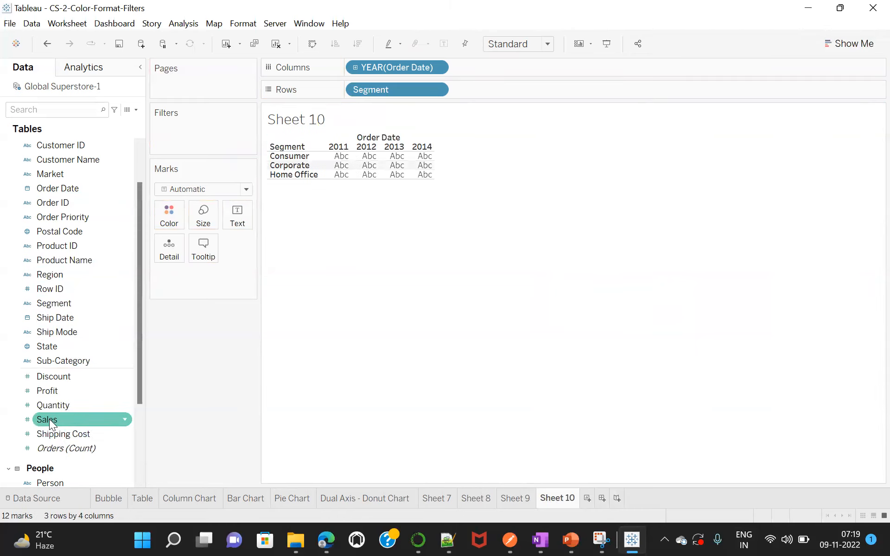
Show the Sales sum as text in the table and add Market ahead of Segment in the rows.
{"action": "left_click_drag", "start_coordinate": [49, 419], "coordinate": [237, 219]}
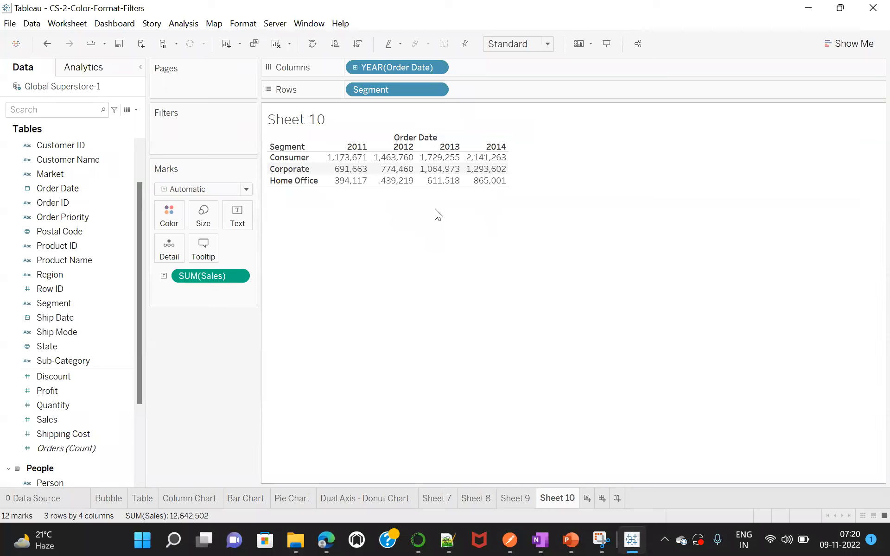
{"action": "mouse_move", "coordinate": [343, 160]}
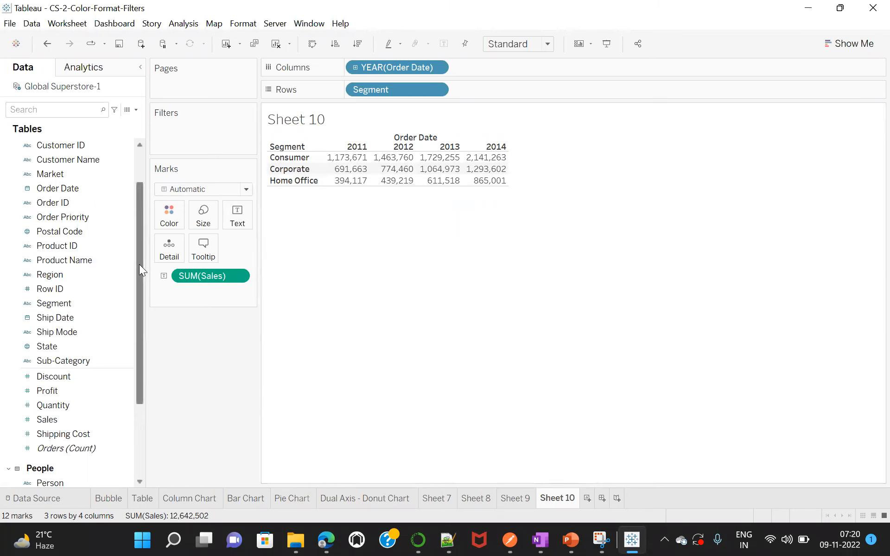
{"action": "mouse_move", "coordinate": [139, 264]}
{"action": "left_mouse_down"}
{"action": "mouse_move", "coordinate": [140, 277]}
{"action": "mouse_move", "coordinate": [138, 260]}
{"action": "left_mouse_up"}
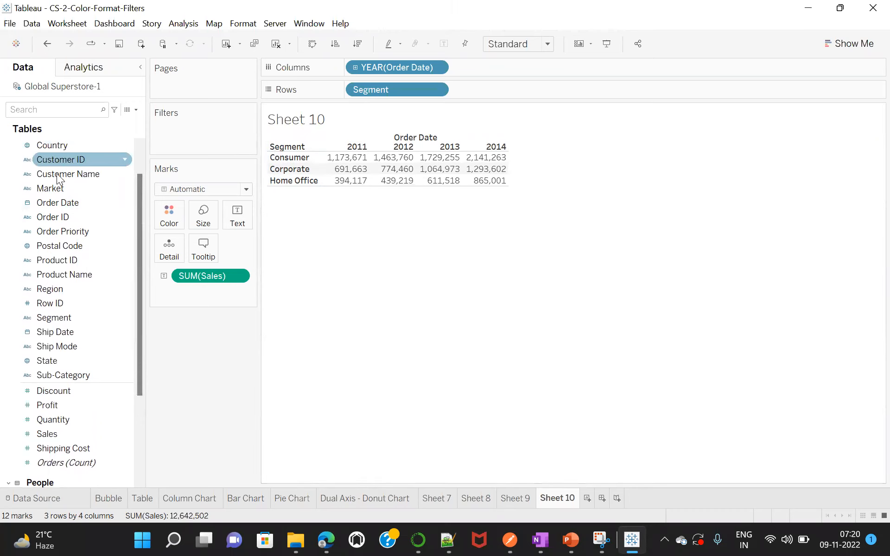
{"action": "left_click_drag", "start_coordinate": [52, 186], "coordinate": [351, 92]}
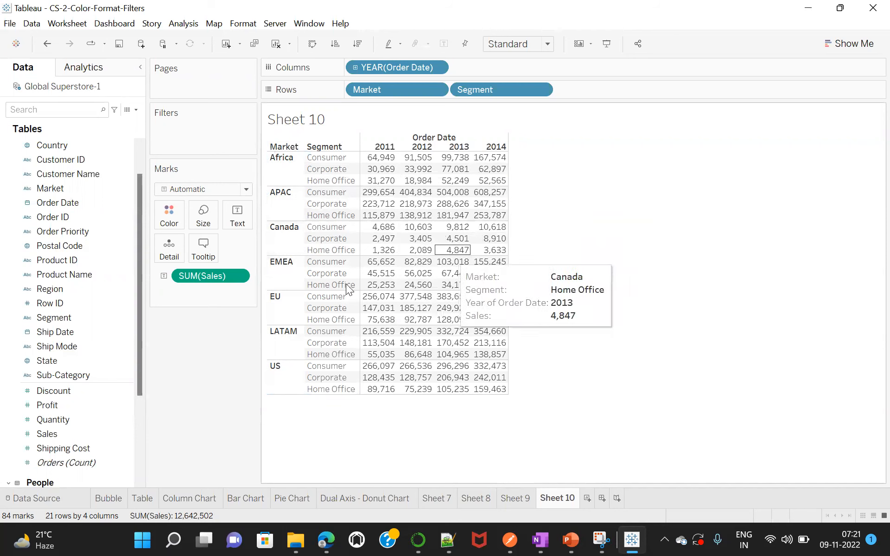
{"action": "left_click", "coordinate": [278, 169]}
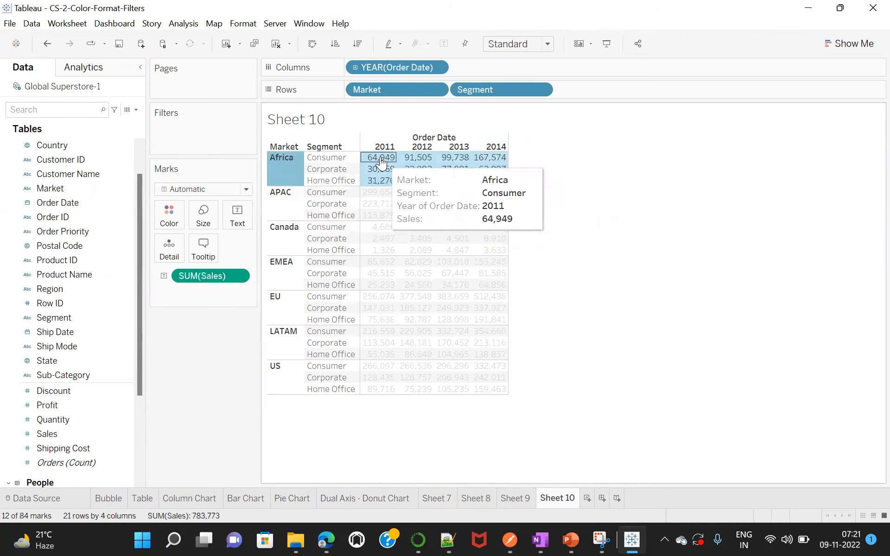
{"action": "mouse_move", "coordinate": [380, 162]}
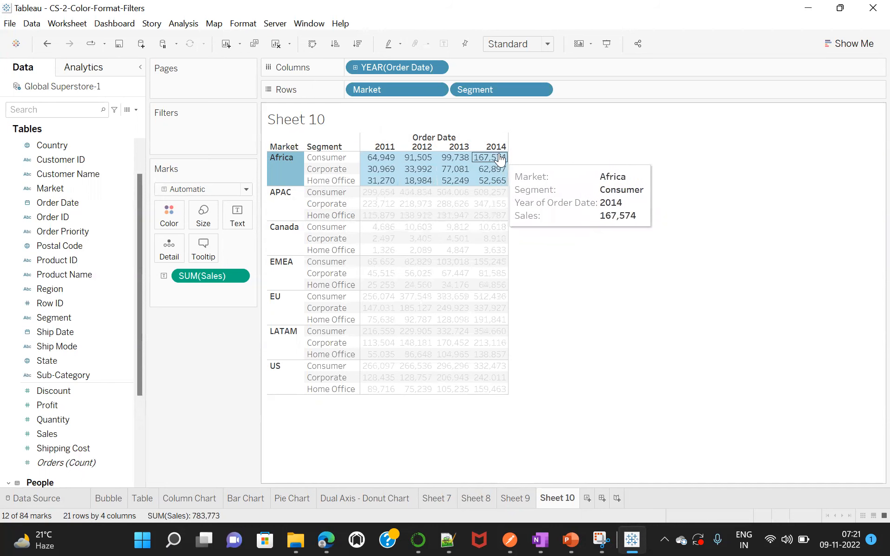
{"action": "left_click", "coordinate": [551, 162]}
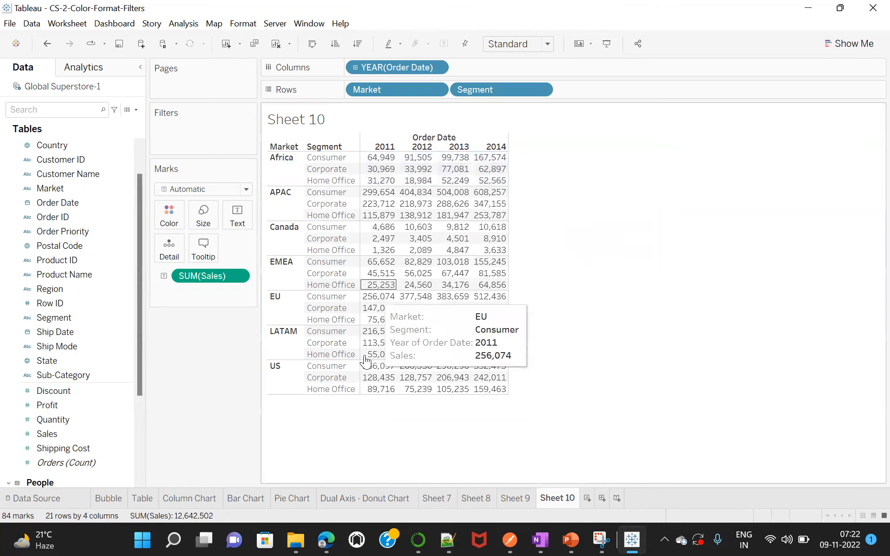
On Sheet 9, replace the Sales table calculation with a new Difference From calculation computed using Table (down).
{"action": "left_click", "coordinate": [515, 497]}
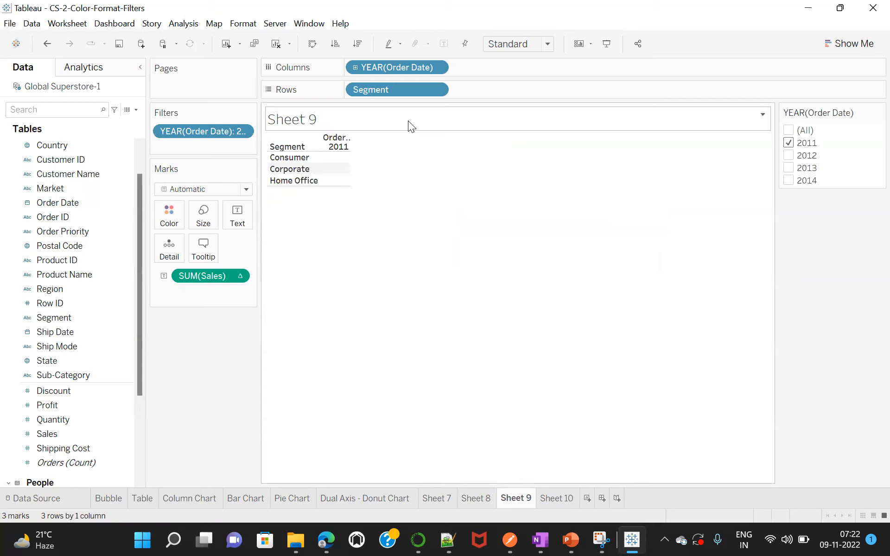
{"action": "left_click", "coordinate": [237, 276]}
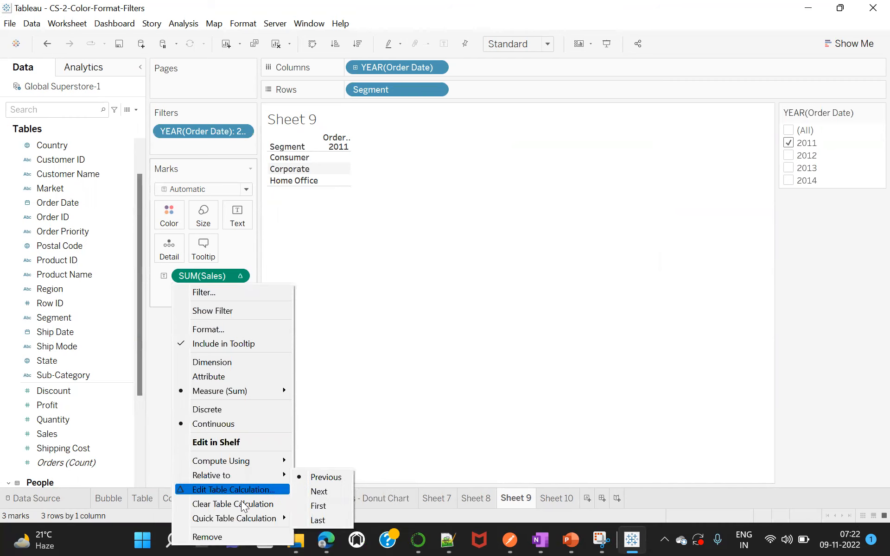
{"action": "left_click", "coordinate": [216, 503]}
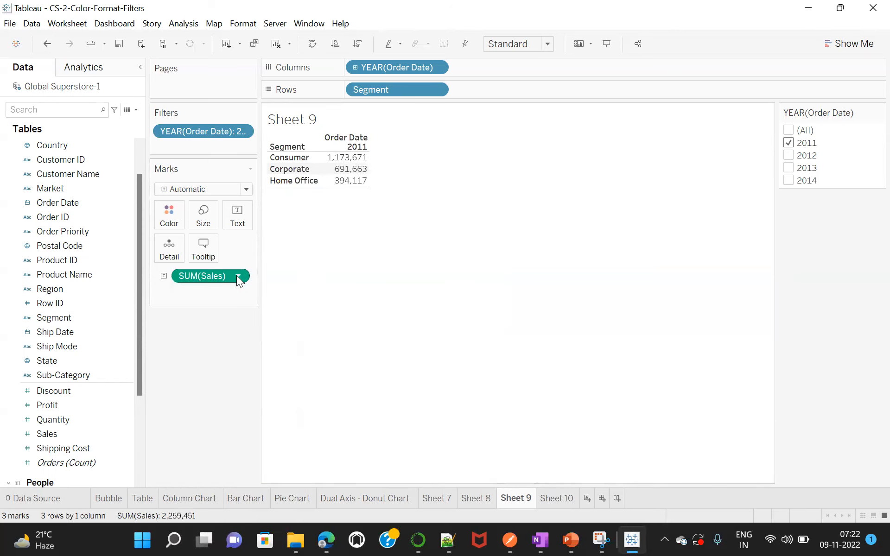
{"action": "left_click", "coordinate": [238, 277]}
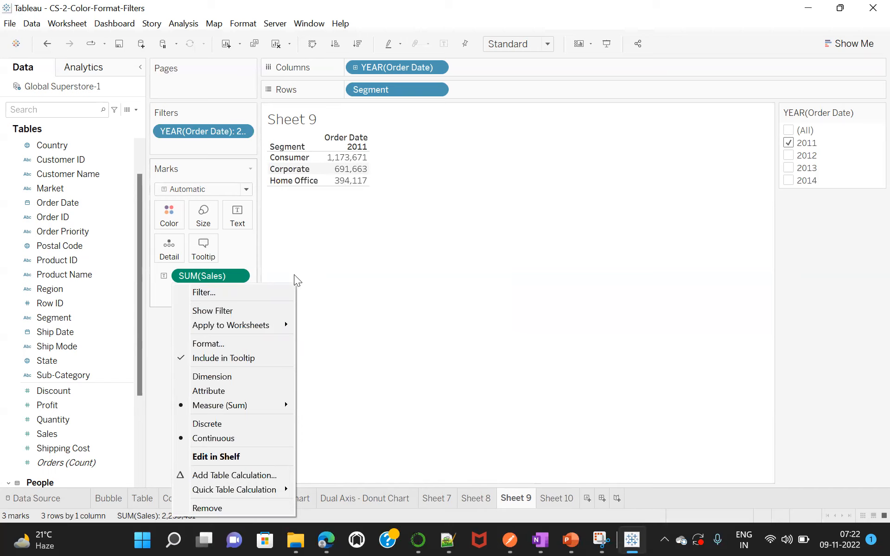
{"action": "left_click", "coordinate": [242, 477]}
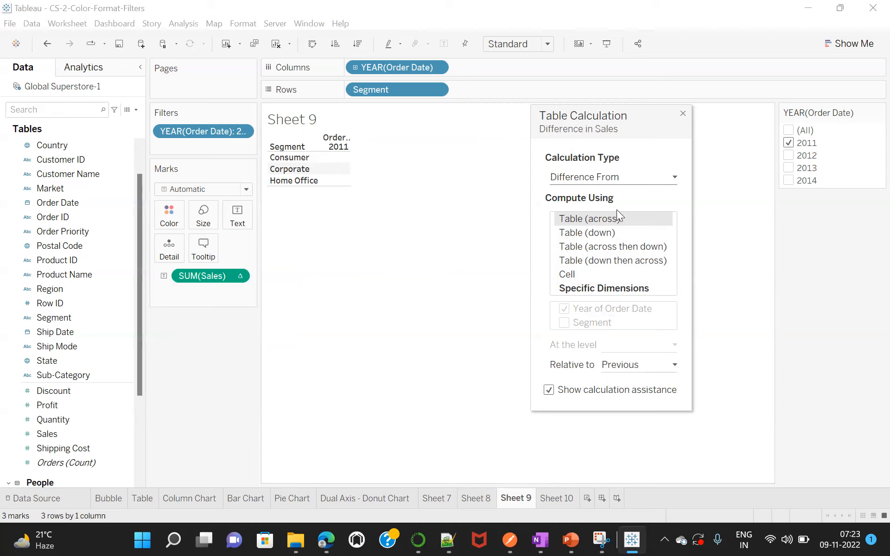
{"action": "left_click", "coordinate": [590, 233]}
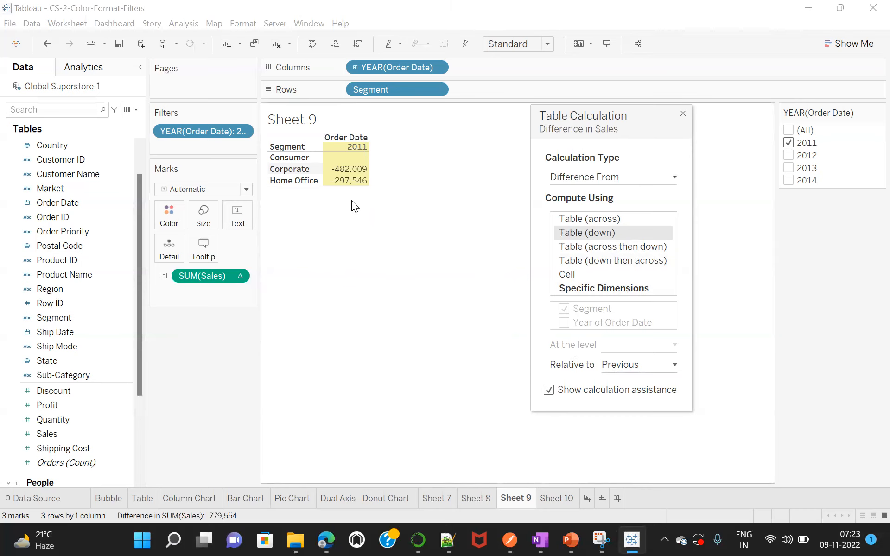
{"action": "mouse_move", "coordinate": [352, 174]}
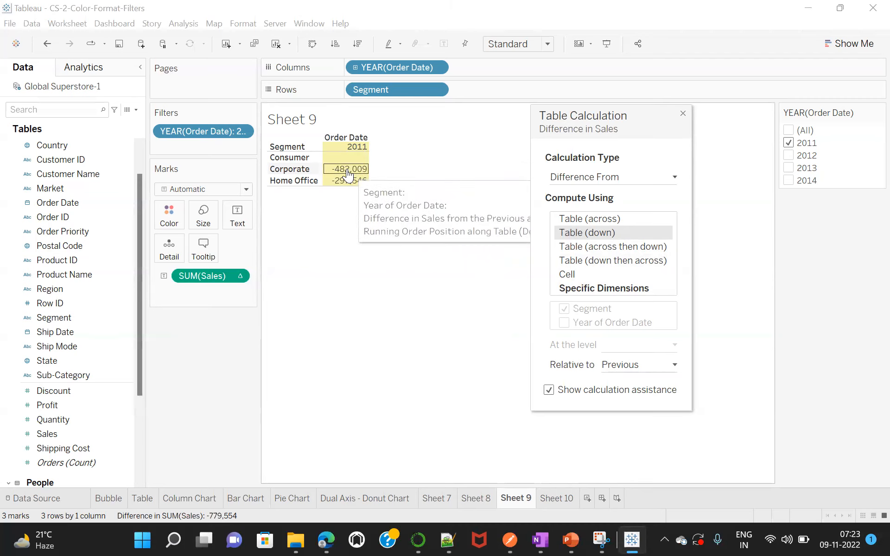
Compute the Sales difference relative to Next, check the segment values, and return the setting to Previous.
{"action": "left_click", "coordinate": [664, 364]}
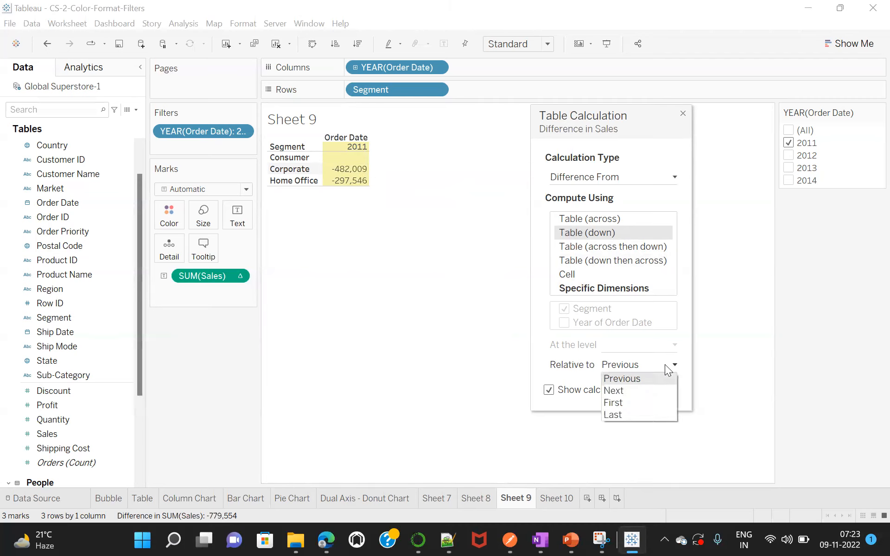
{"action": "left_click", "coordinate": [622, 391]}
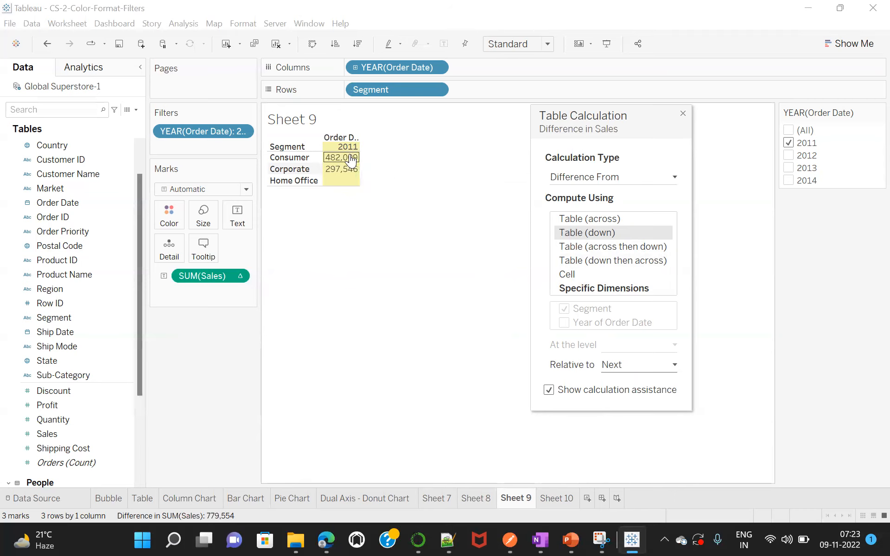
{"action": "mouse_move", "coordinate": [354, 161]}
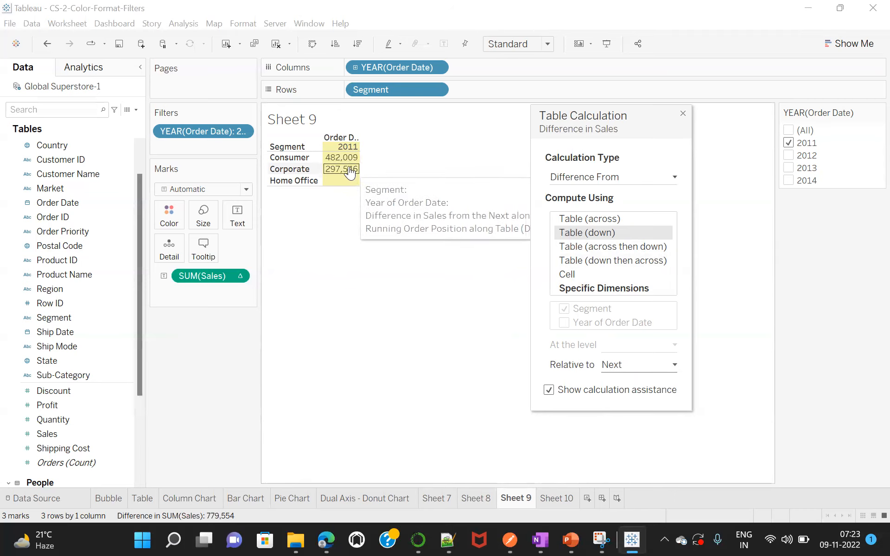
{"action": "mouse_move", "coordinate": [345, 185]}
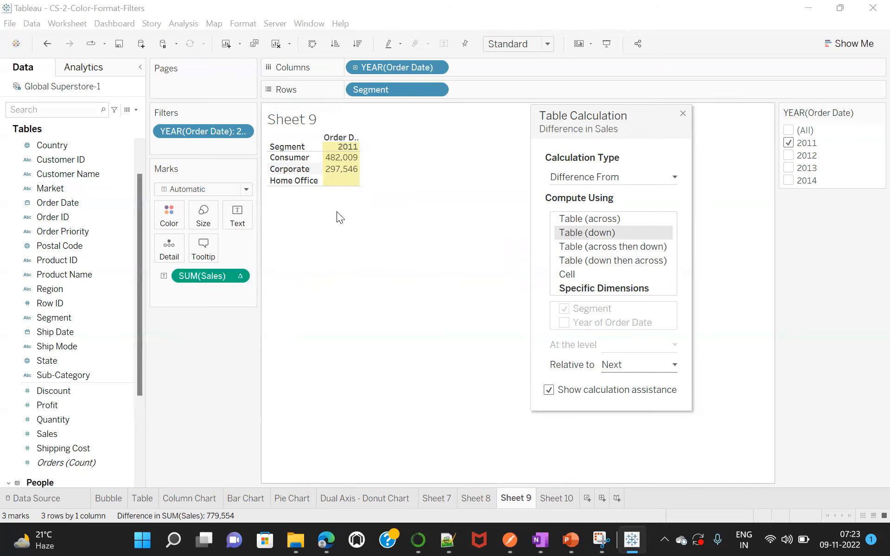
{"action": "left_click", "coordinate": [663, 364]}
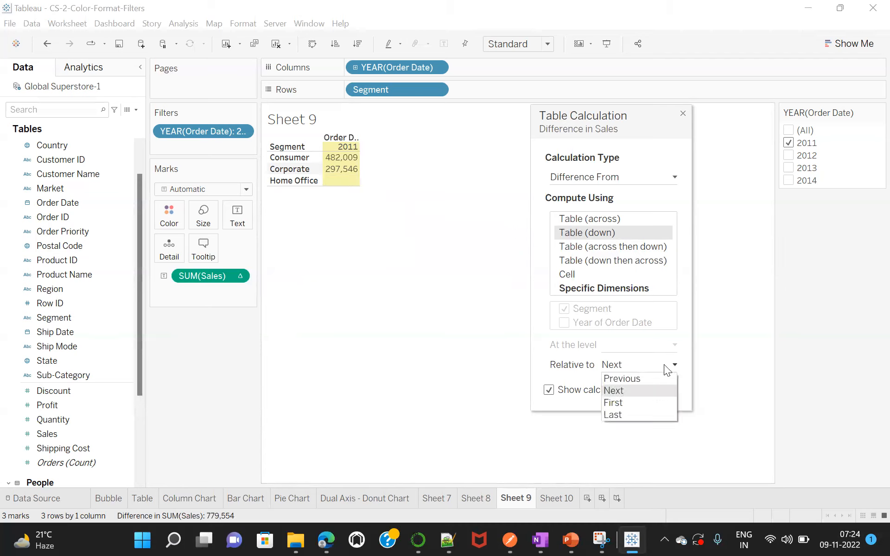
{"action": "left_click", "coordinate": [636, 378]}
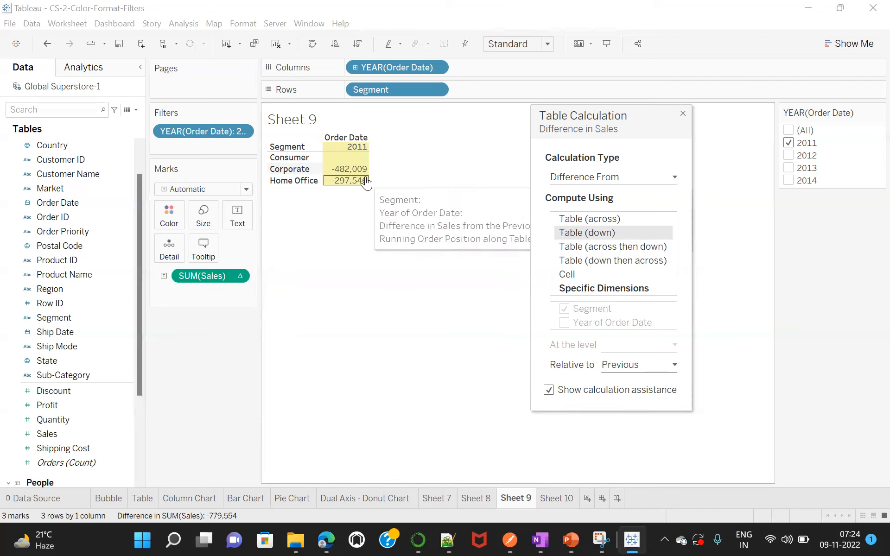
Set the Sales difference relative to First and review the available calculation types, keeping Difference From.
{"action": "left_click", "coordinate": [672, 366]}
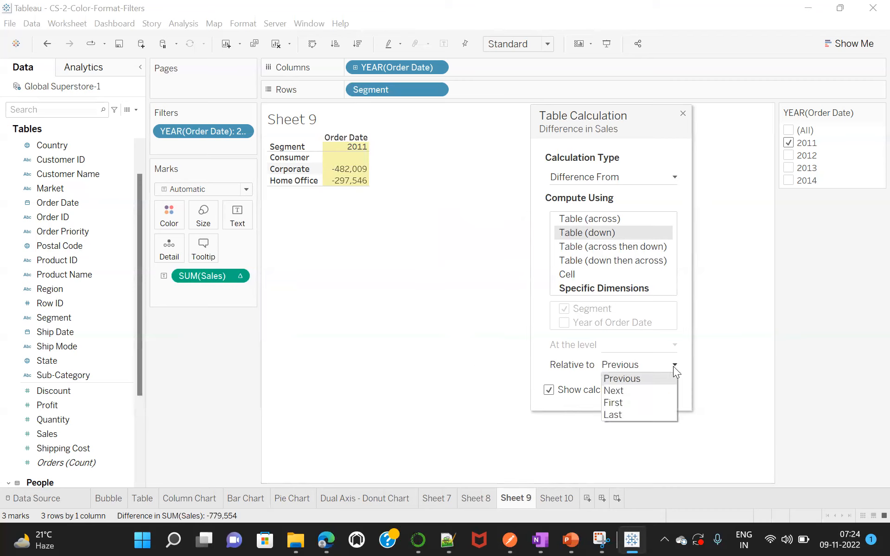
{"action": "left_click", "coordinate": [630, 405]}
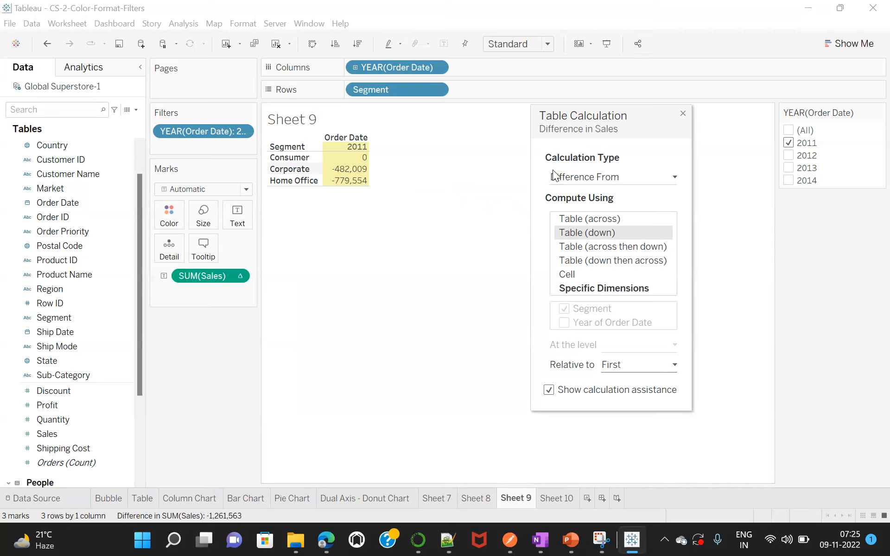
{"action": "left_click", "coordinate": [667, 179]}
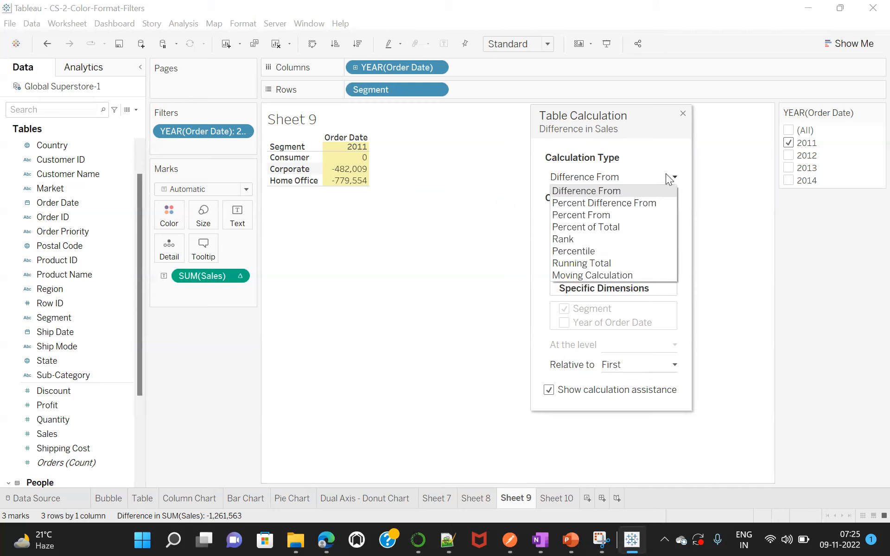
{"action": "left_click", "coordinate": [688, 245]}
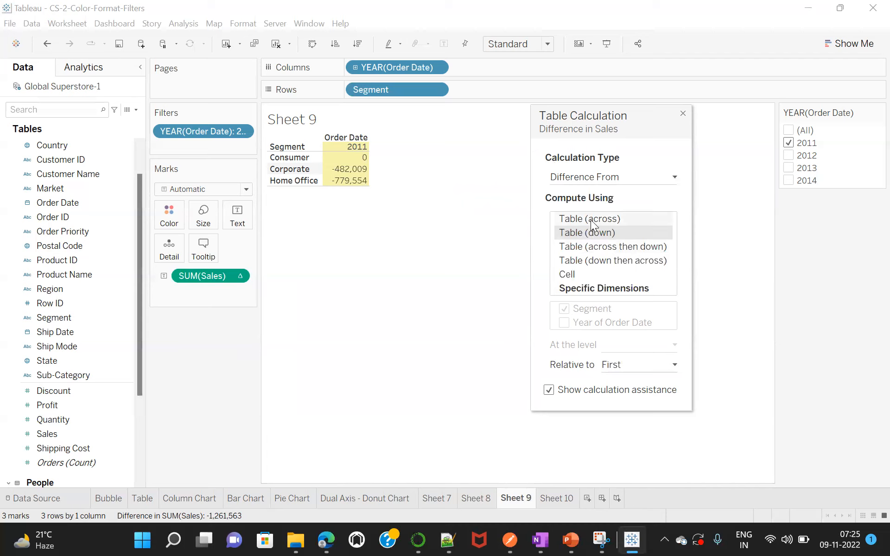
Try computing the difference using Table (across), compare the segment values, and restore Table (down).
{"action": "left_click", "coordinate": [593, 220]}
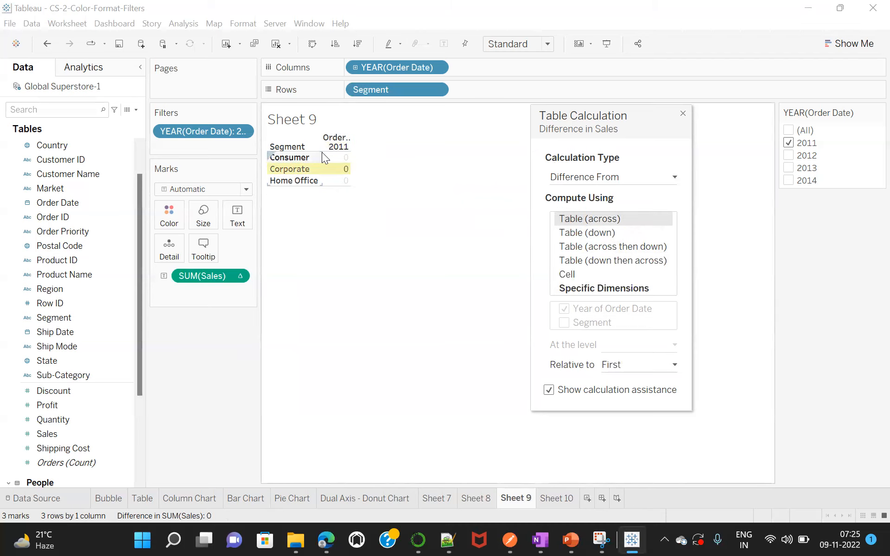
{"action": "mouse_move", "coordinate": [334, 160]}
{"action": "left_click", "coordinate": [597, 233]}
{"action": "mouse_move", "coordinate": [362, 146]}
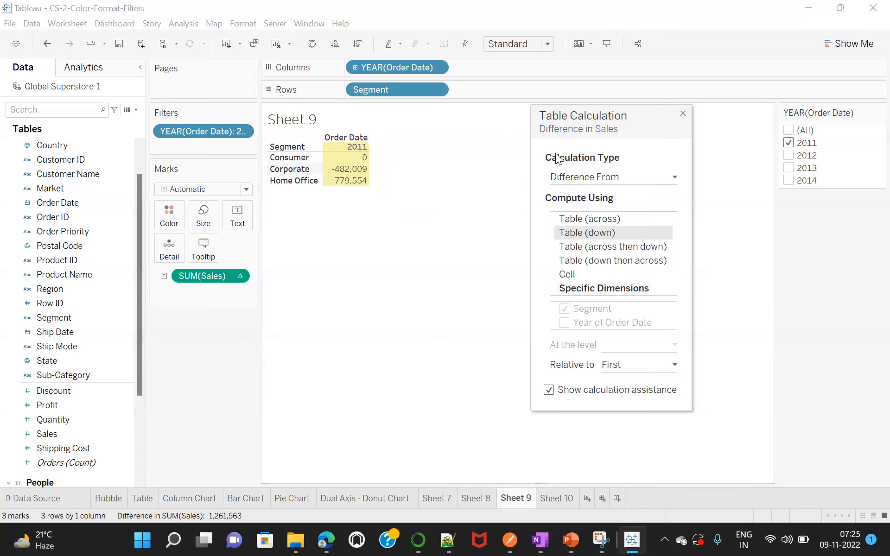
Change the Sales calculation type to Percent of Total and compute it using Table (across).
{"action": "left_click", "coordinate": [649, 177]}
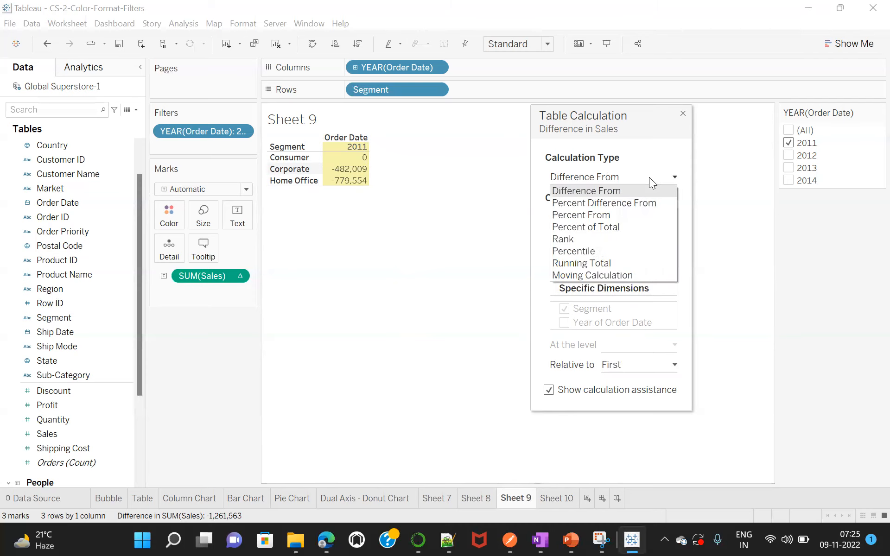
{"action": "left_click", "coordinate": [605, 227]}
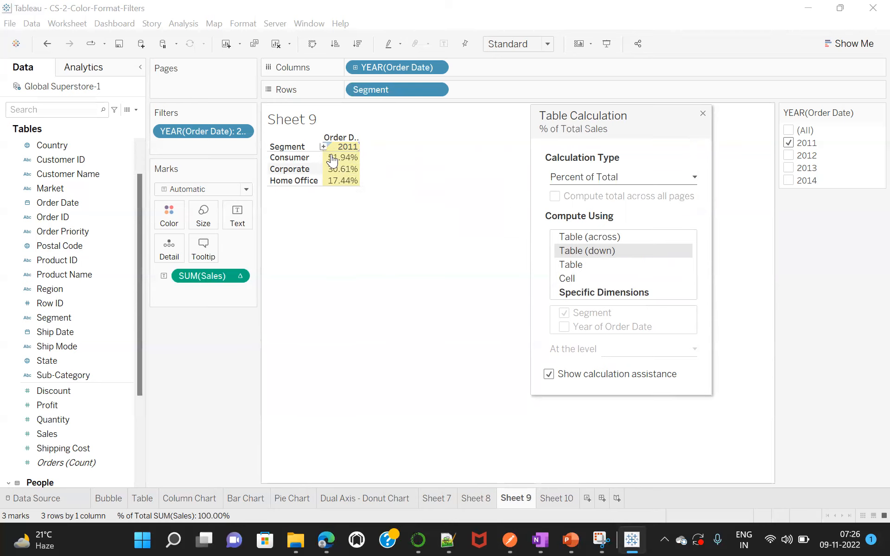
{"action": "left_click", "coordinate": [596, 240]}
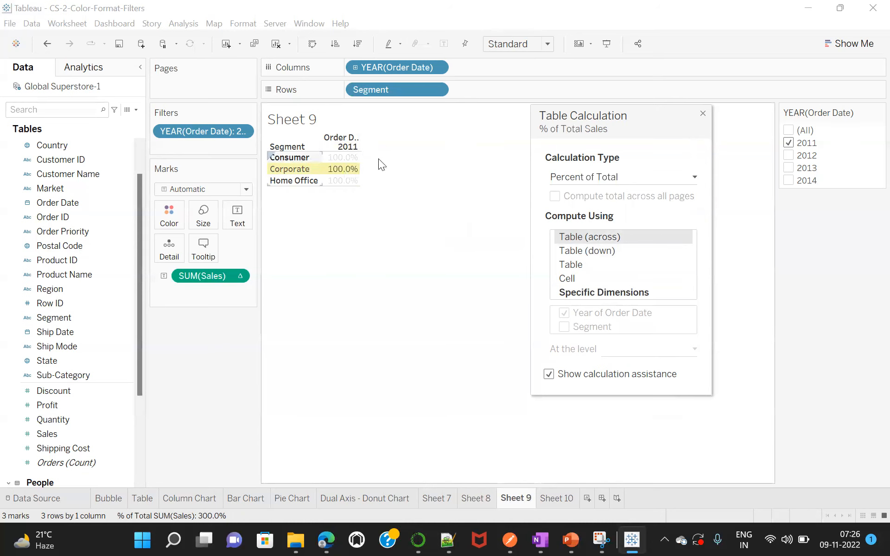
{"action": "mouse_move", "coordinate": [340, 161]}
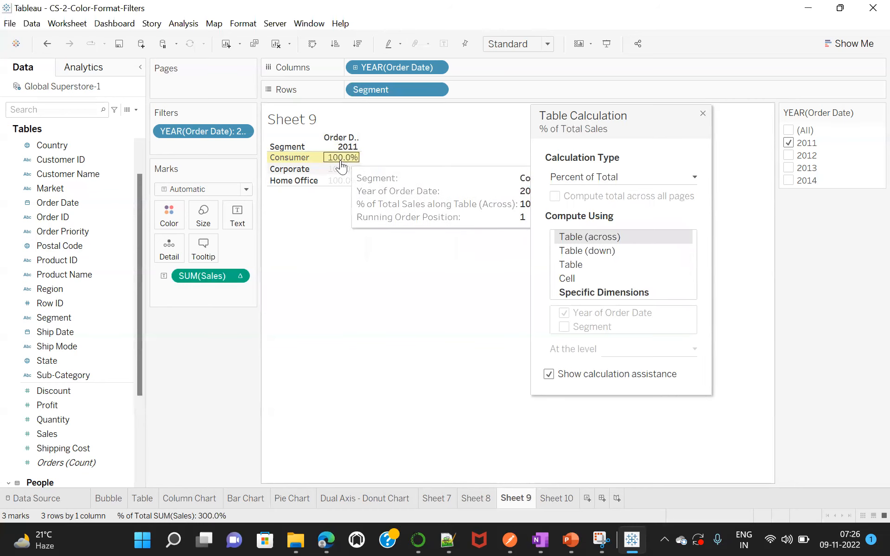
On Sheet 10, add a Percent of Total table calculation to the Sales sum, computed using Table (across).
{"action": "left_click", "coordinate": [553, 498]}
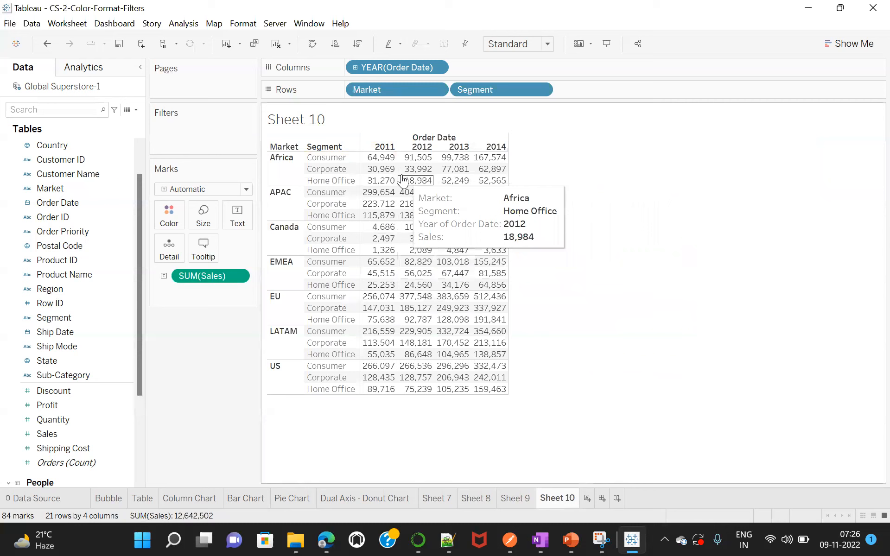
{"action": "left_click", "coordinate": [238, 276]}
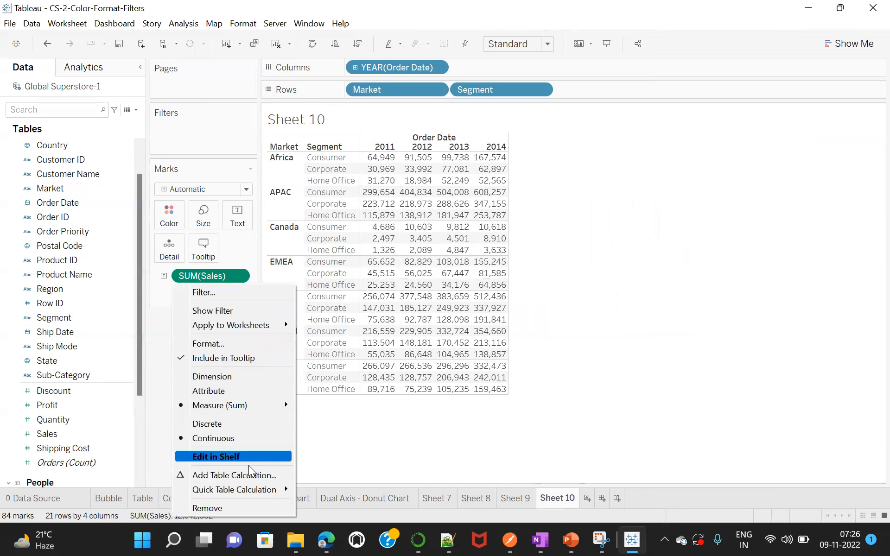
{"action": "left_click", "coordinate": [255, 475]}
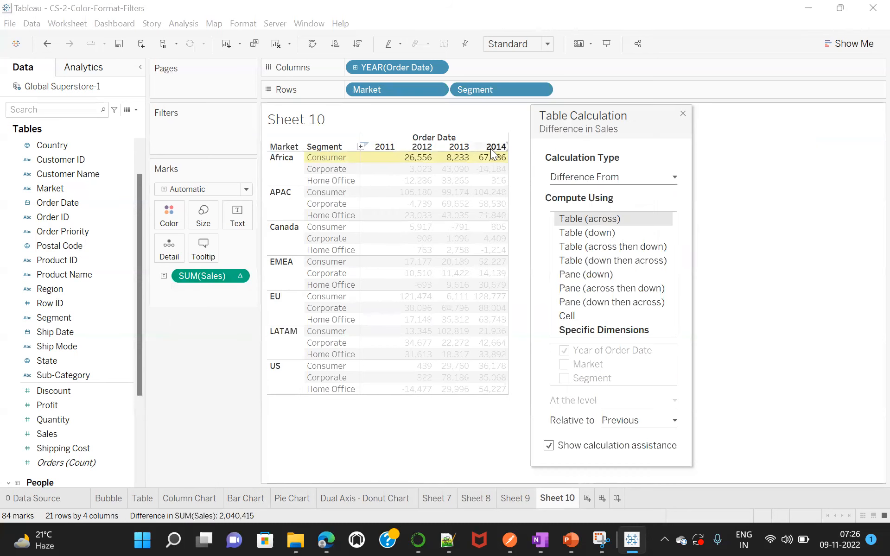
{"action": "left_click", "coordinate": [633, 175]}
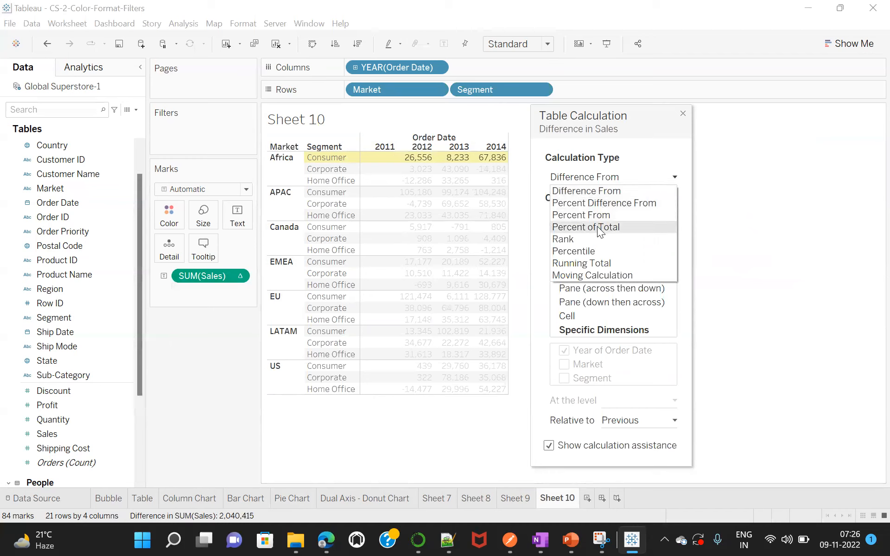
{"action": "left_click", "coordinate": [597, 226]}
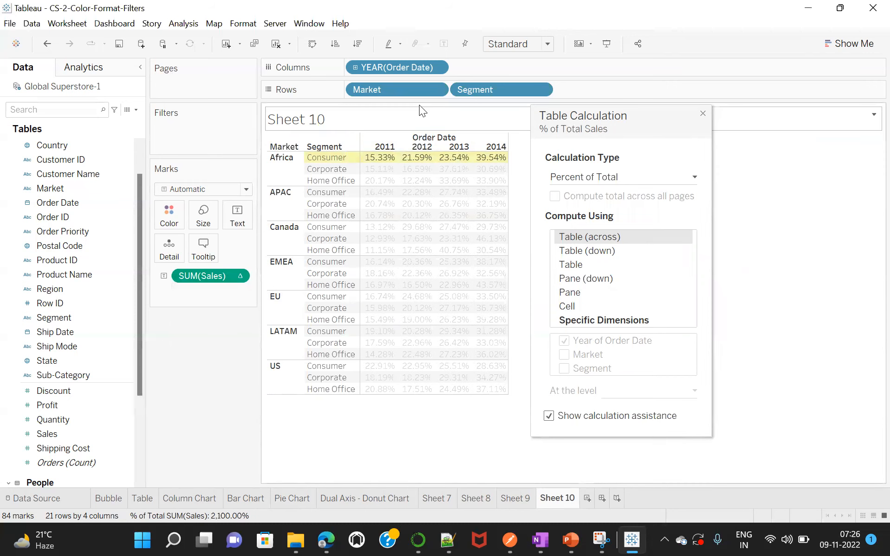
On Sheet 9, compute the Sales Percent of Total using Table (down).
{"action": "left_click", "coordinate": [702, 115]}
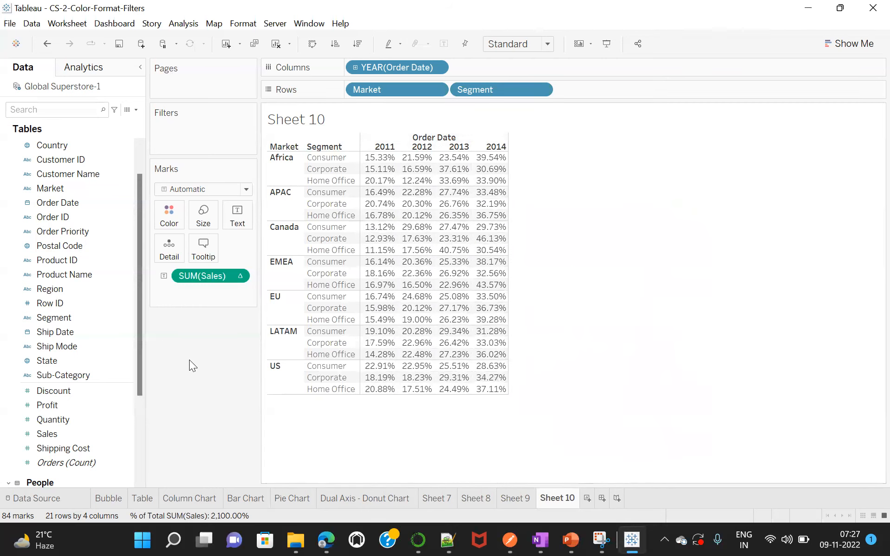
{"action": "left_click", "coordinate": [514, 497]}
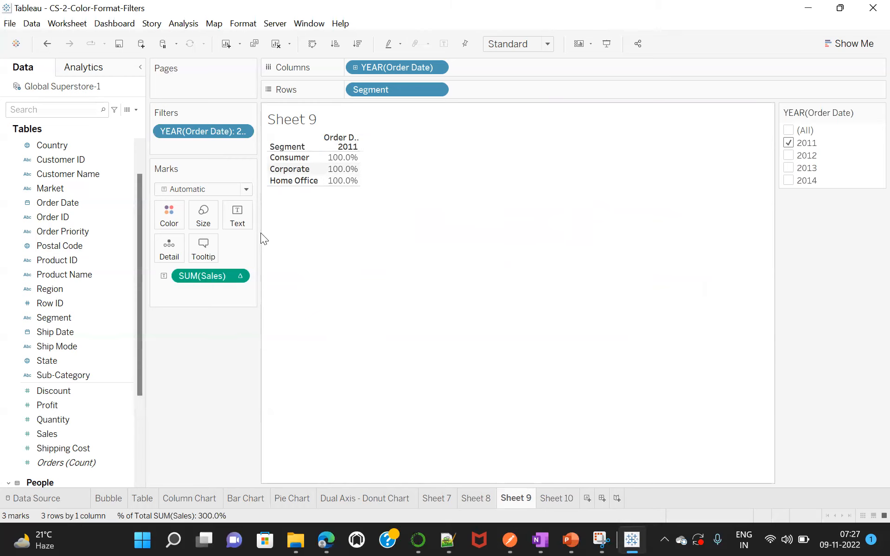
{"action": "left_click", "coordinate": [238, 277]}
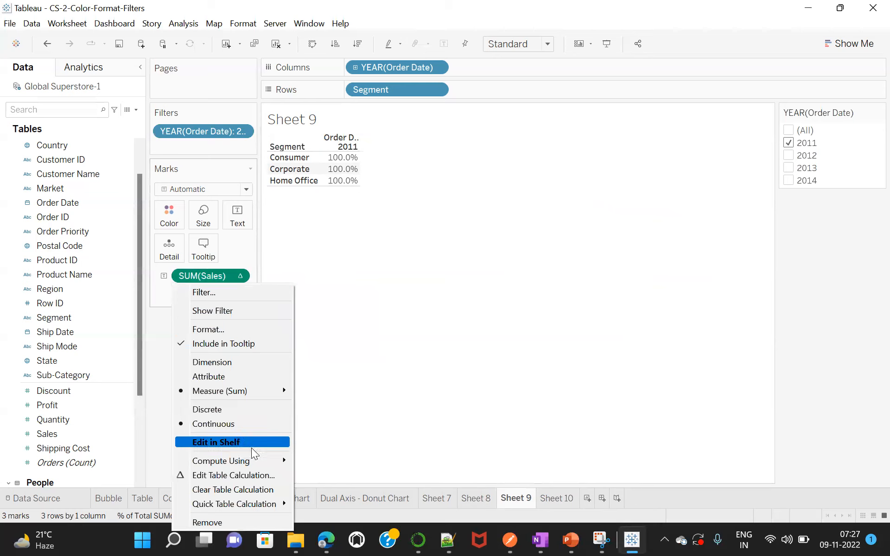
{"action": "mouse_move", "coordinate": [236, 466]}
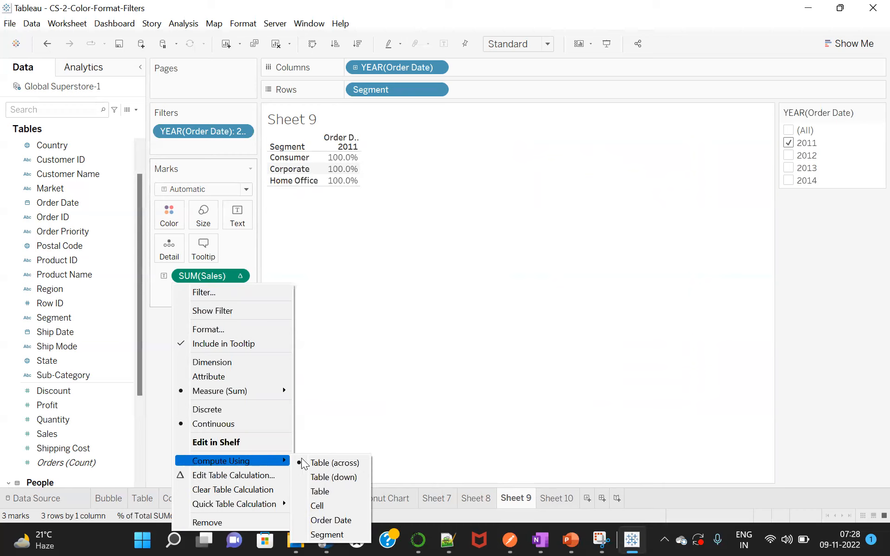
{"action": "left_click", "coordinate": [333, 477]}
{"action": "mouse_move", "coordinate": [338, 177]}
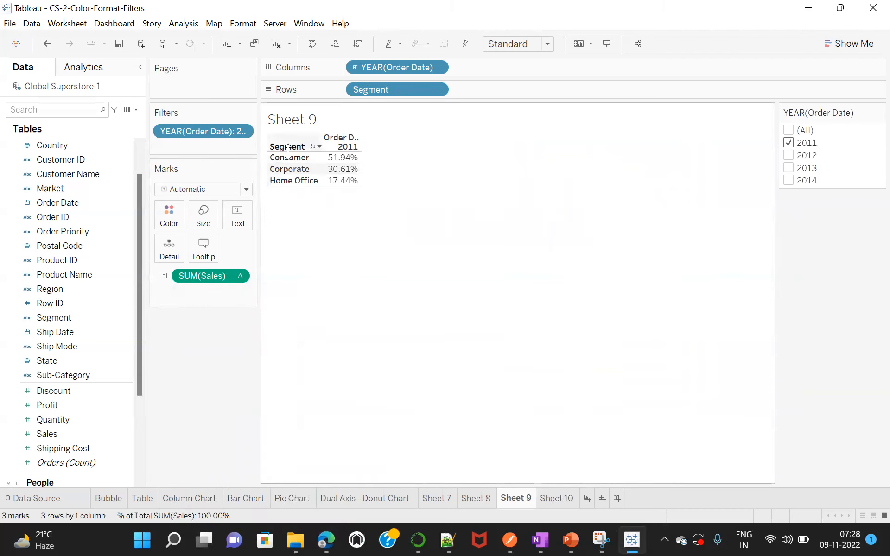
Try computing the Sales percentage along Segment, inspect the Consumer value, and restore Table (down).
{"action": "left_click", "coordinate": [238, 276]}
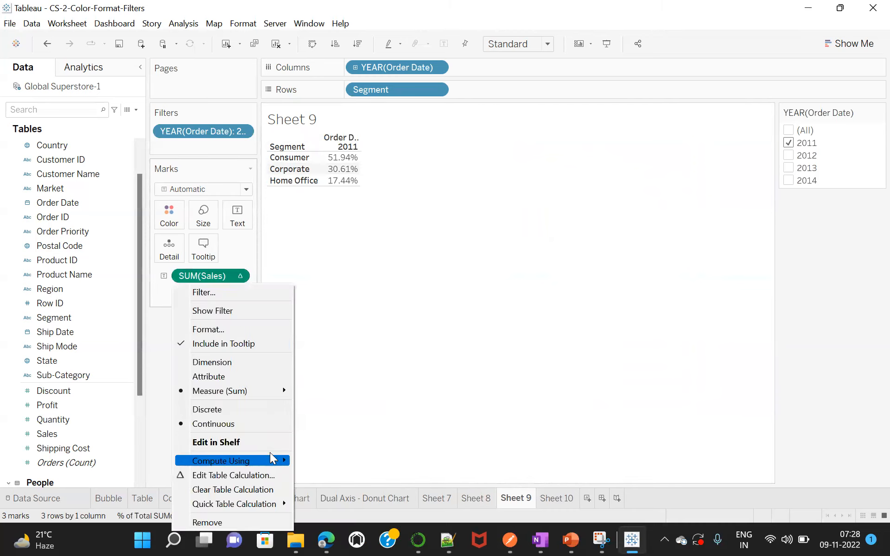
{"action": "mouse_move", "coordinate": [274, 461]}
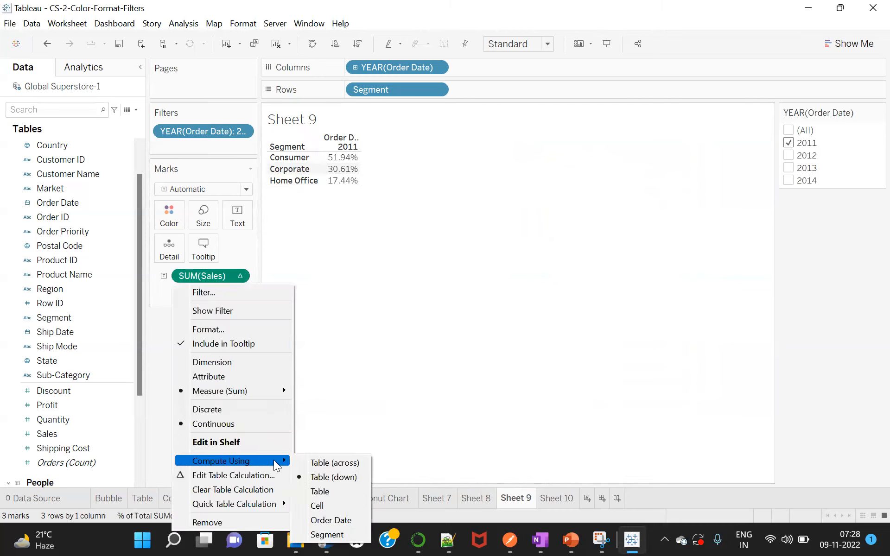
{"action": "left_click", "coordinate": [327, 535]}
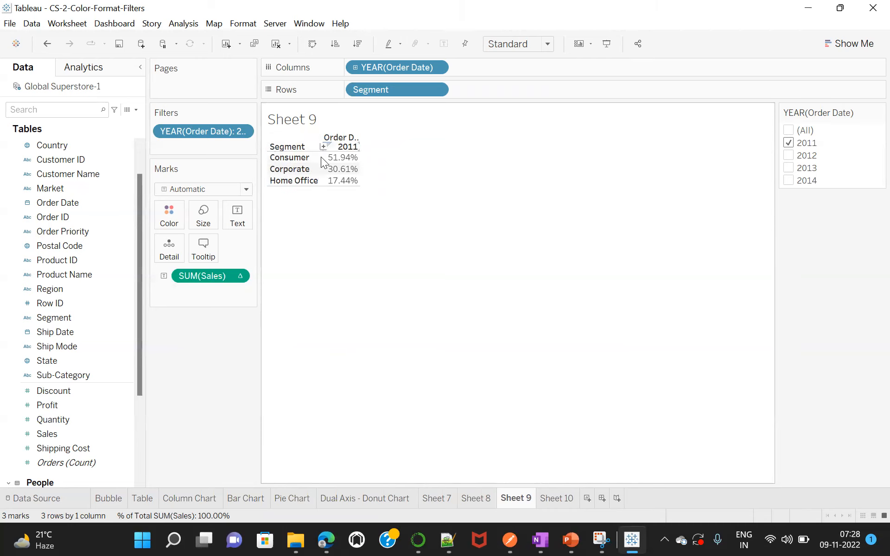
{"action": "mouse_move", "coordinate": [336, 162]}
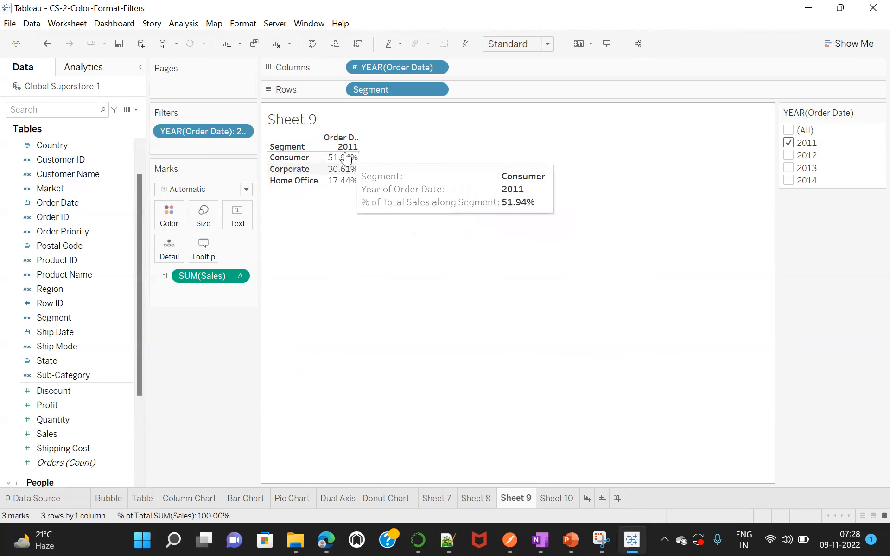
{"action": "left_click", "coordinate": [238, 276]}
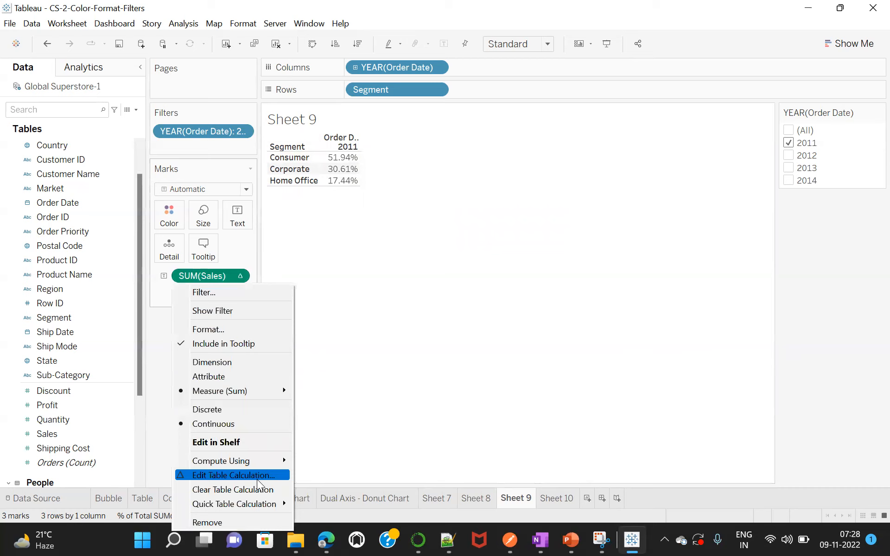
{"action": "mouse_move", "coordinate": [278, 460]}
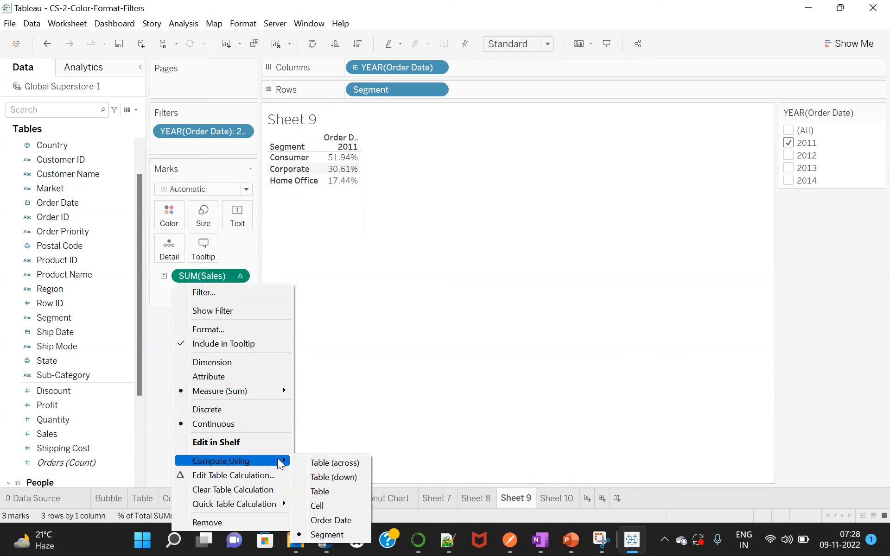
{"action": "left_click", "coordinate": [325, 477]}
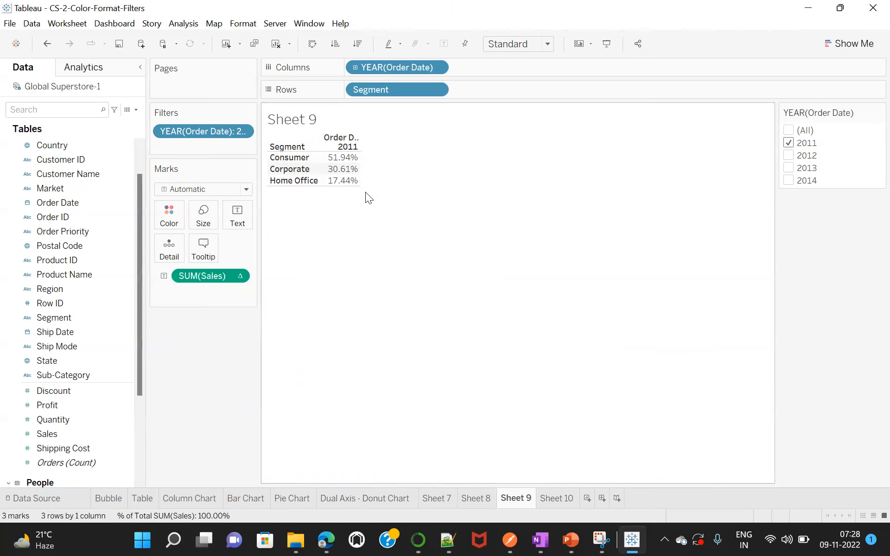
{"action": "mouse_move", "coordinate": [356, 187]}
On Sheet 10, inspect the Africa Consumer percentages for 2011 and 2012, and clear the table calculation from the Sales sum.
{"action": "left_click", "coordinate": [549, 498]}
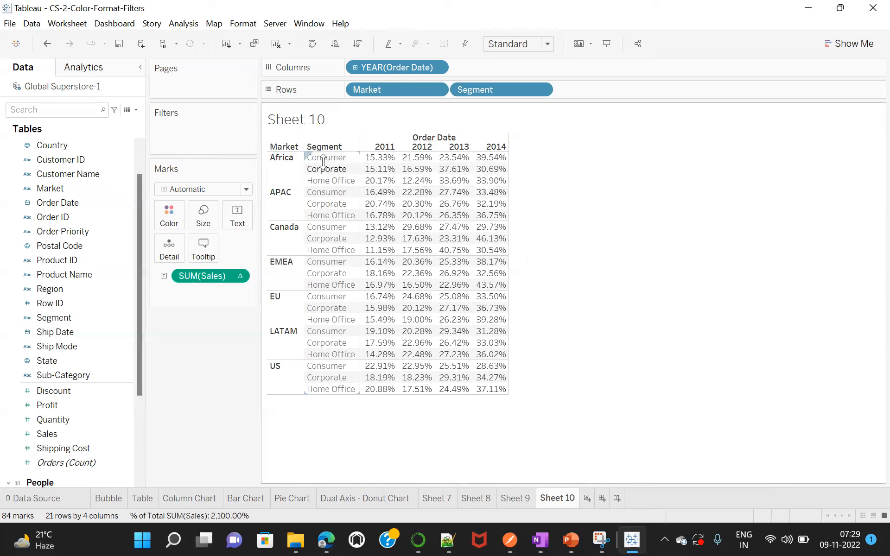
{"action": "mouse_move", "coordinate": [348, 163]}
{"action": "mouse_move", "coordinate": [389, 159]}
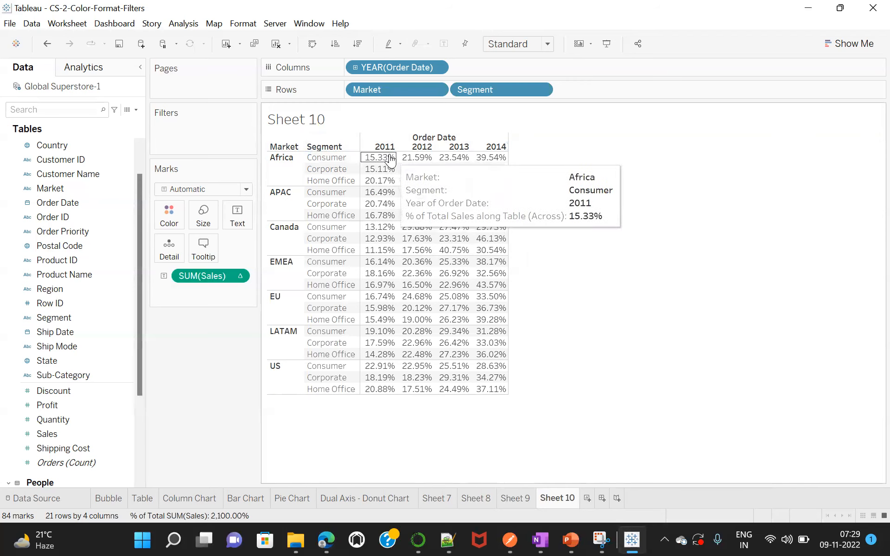
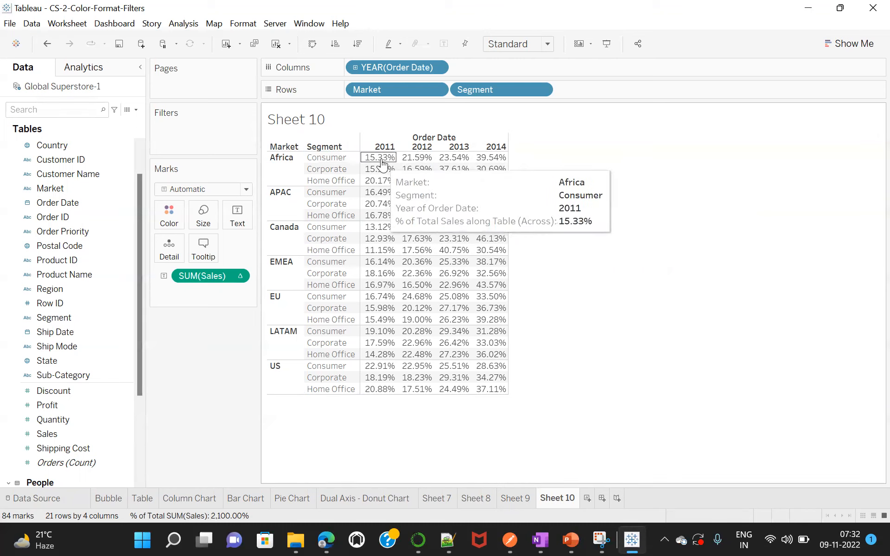
{"action": "mouse_move", "coordinate": [385, 161]}
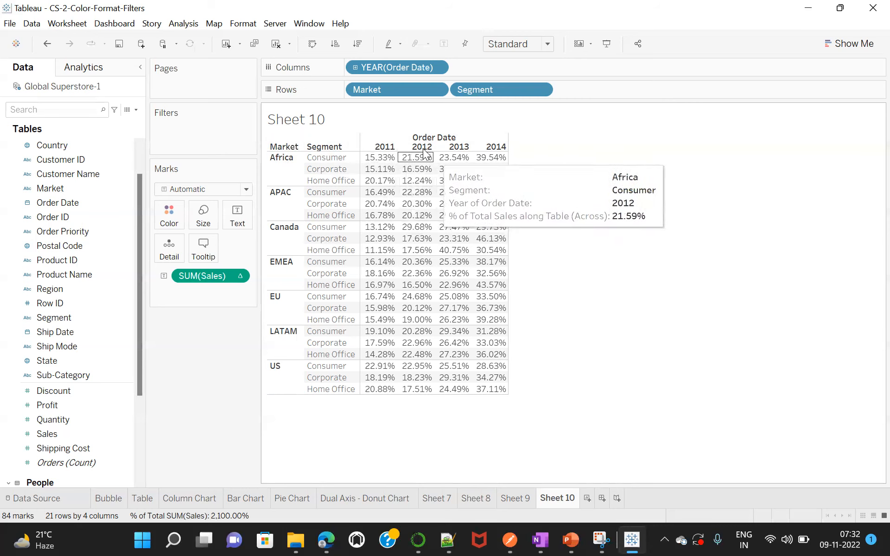
{"action": "left_click", "coordinate": [238, 276]}
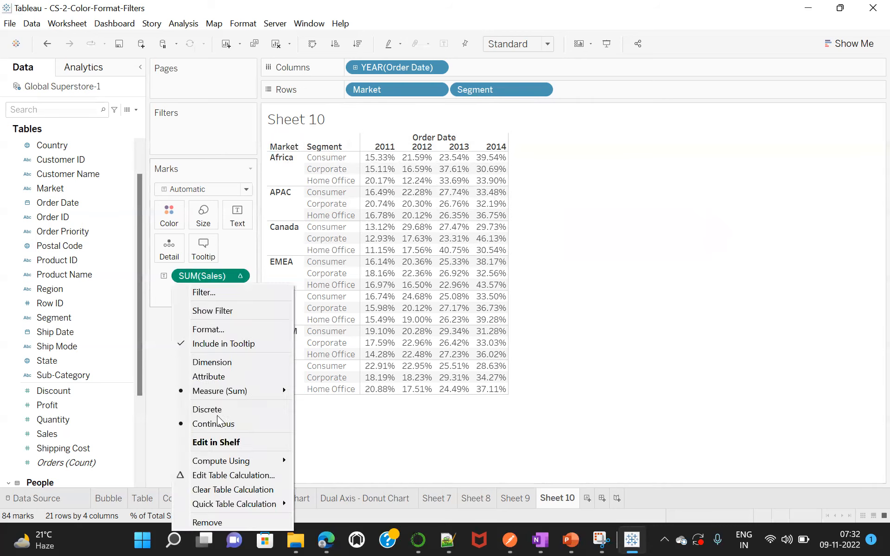
{"action": "left_click", "coordinate": [232, 489]}
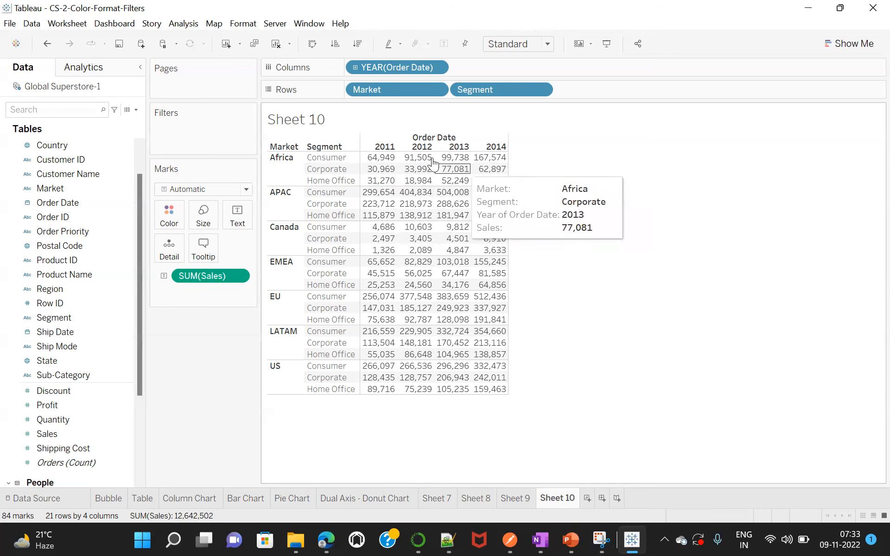
Add a Percent of Total table calculation to the Sales sum, trying Table before settling on Pane for computing it.
{"action": "left_click", "coordinate": [238, 277]}
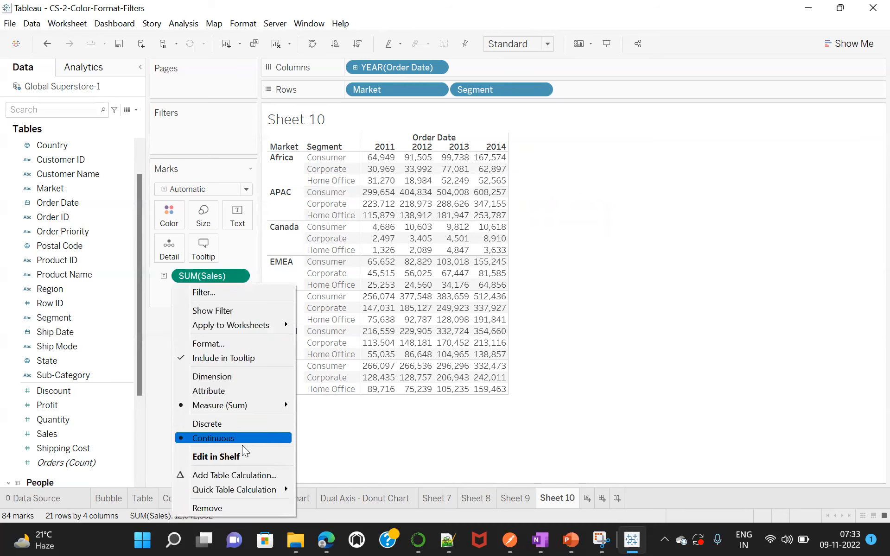
{"action": "left_click", "coordinate": [238, 478]}
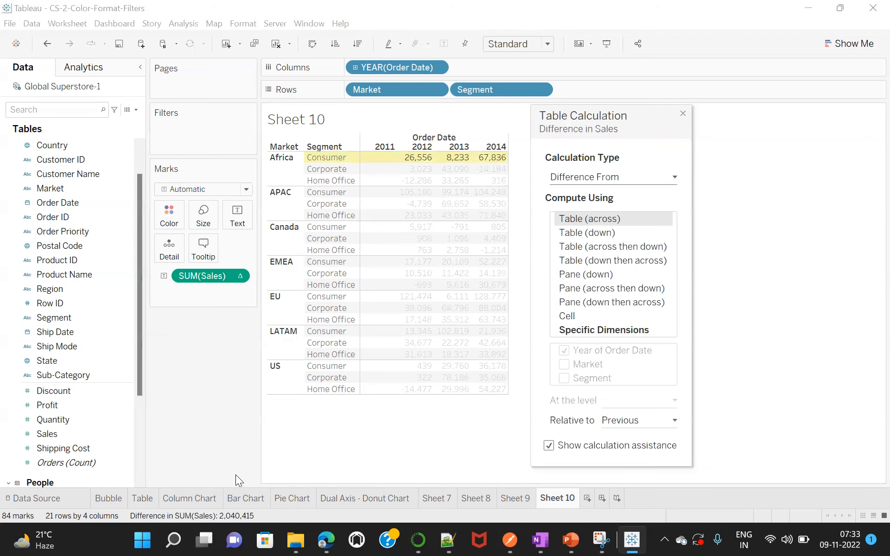
{"action": "mouse_move", "coordinate": [433, 165]}
{"action": "left_click", "coordinate": [666, 177]}
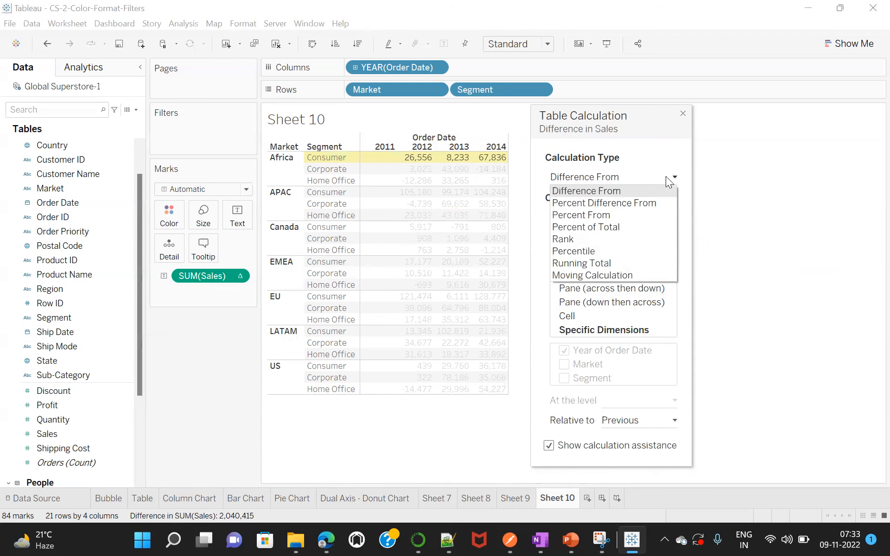
{"action": "left_click", "coordinate": [579, 227]}
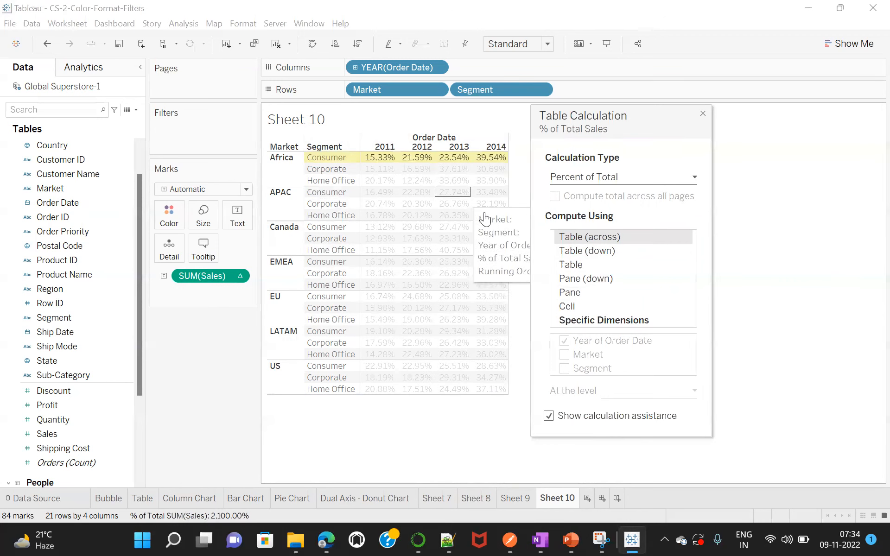
{"action": "left_click", "coordinate": [573, 263]}
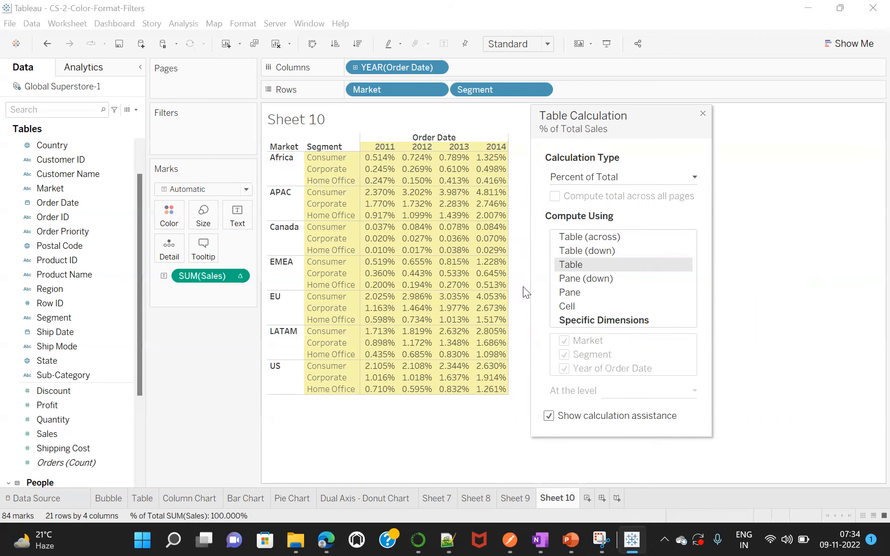
{"action": "left_click", "coordinate": [569, 292]}
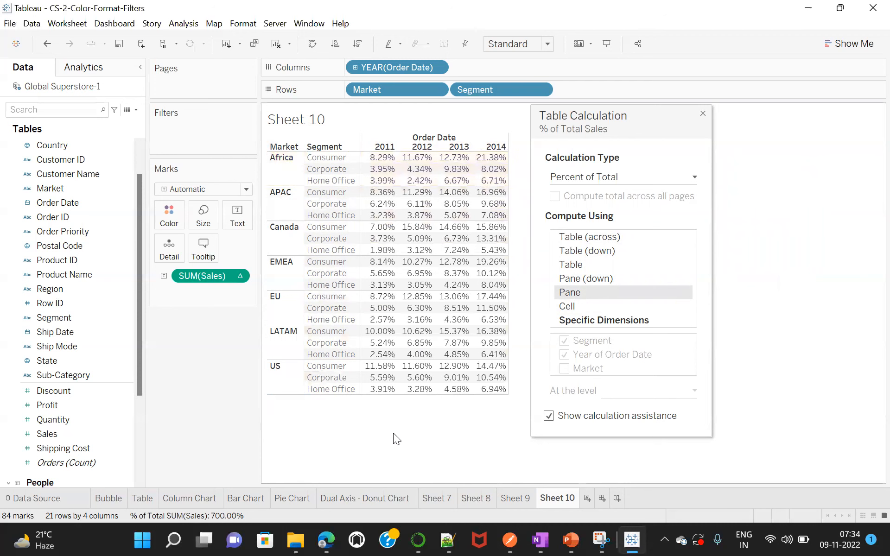
{"action": "left_click", "coordinate": [702, 113]}
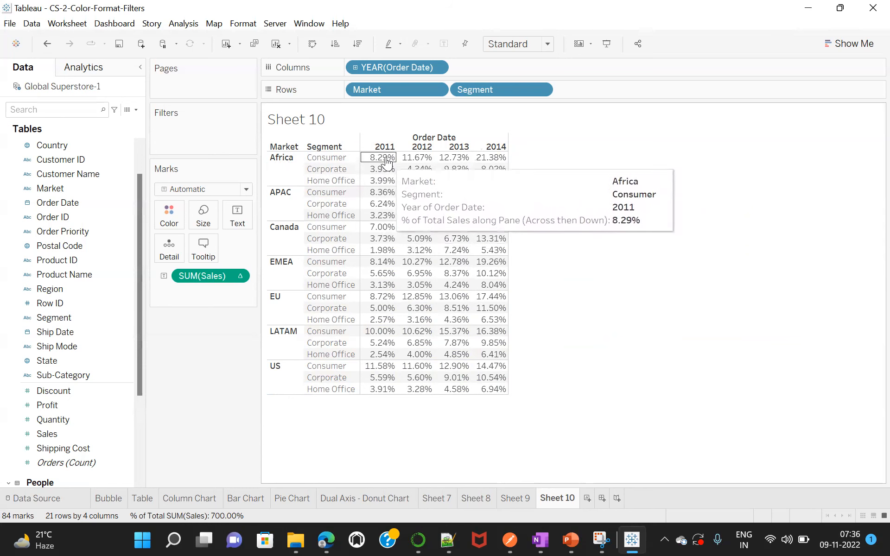
Compute the Sales percentage using Pane (down) and inspect the Africa Consumer value for 2011.
{"action": "left_click", "coordinate": [238, 276]}
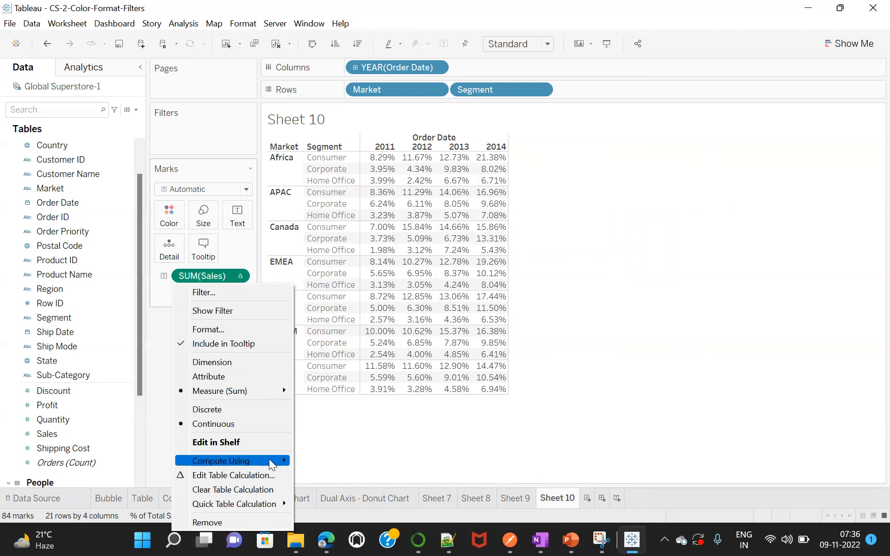
{"action": "mouse_move", "coordinate": [269, 459]}
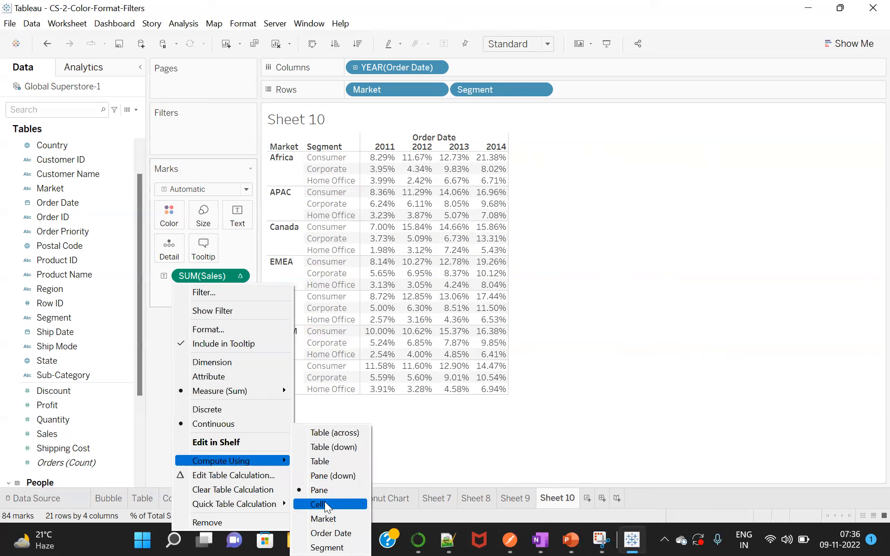
{"action": "left_click", "coordinate": [328, 476]}
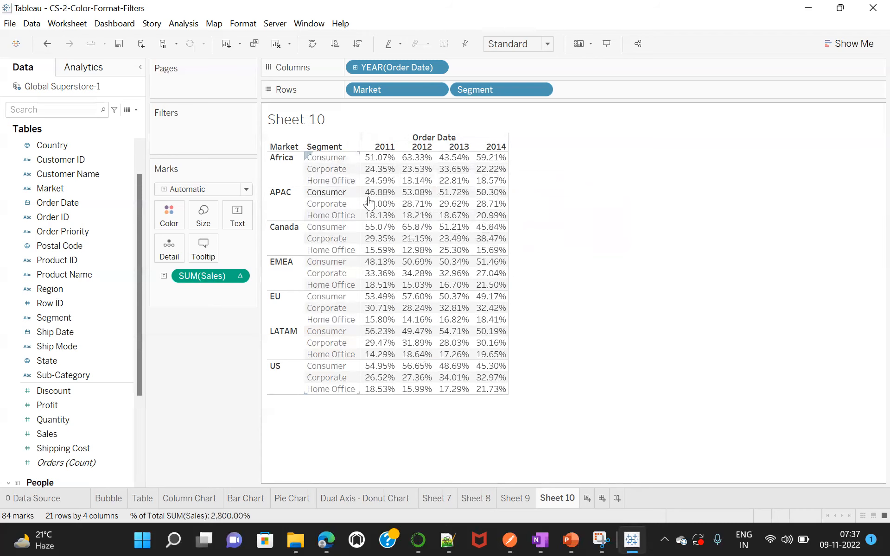
{"action": "mouse_move", "coordinate": [384, 169]}
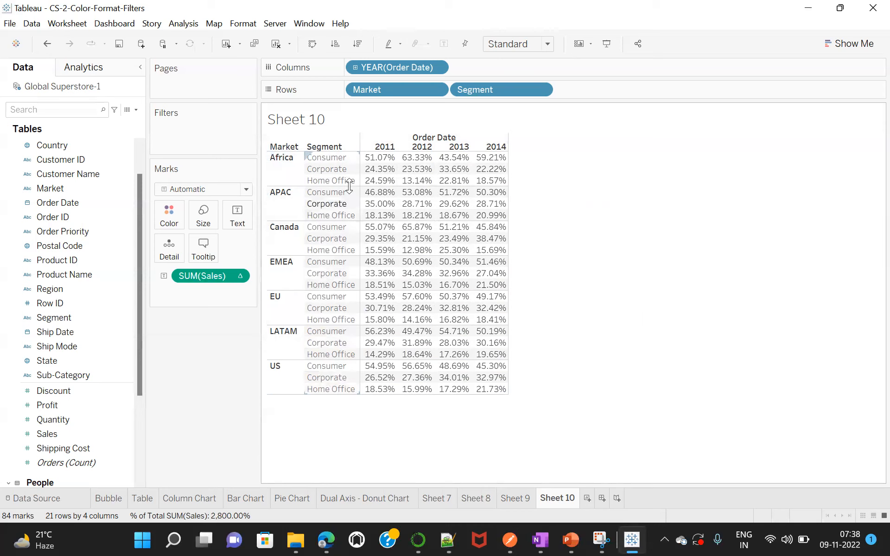
{"action": "mouse_move", "coordinate": [385, 160]}
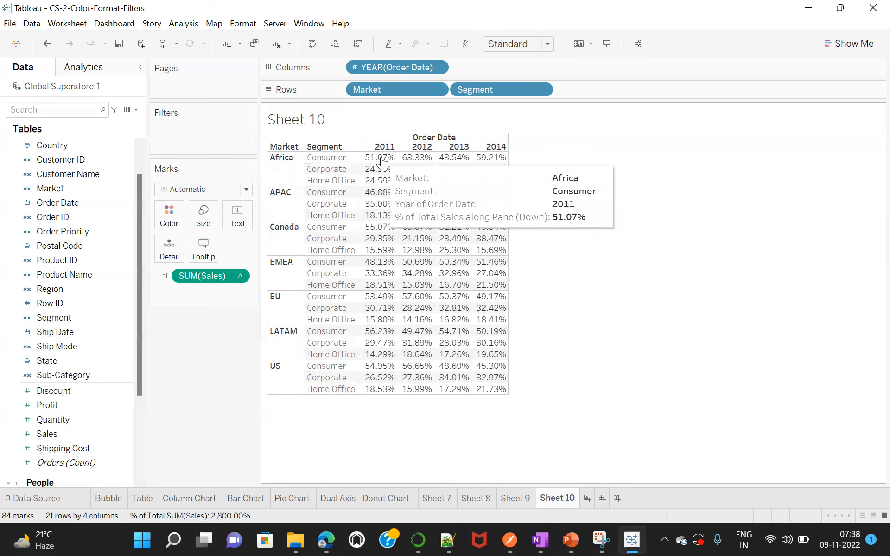
Edit the Sales table calculation on Sheet 10, changing its type to Rank with Ascending order.
{"action": "left_click", "coordinate": [238, 276]}
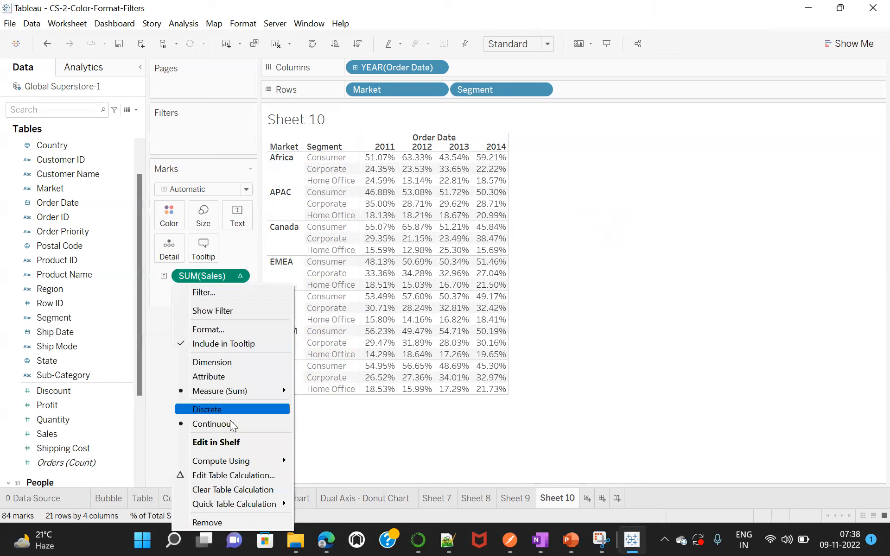
{"action": "left_click", "coordinate": [254, 473]}
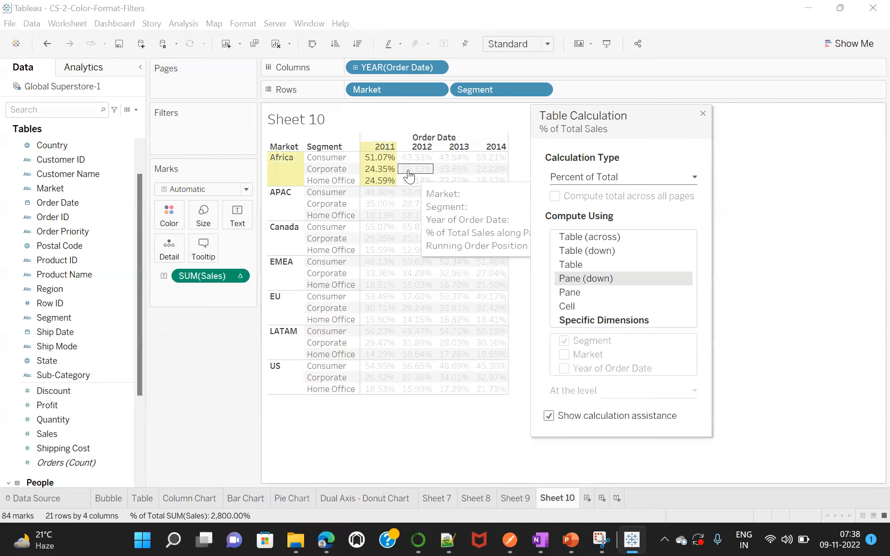
{"action": "left_click", "coordinate": [640, 178]}
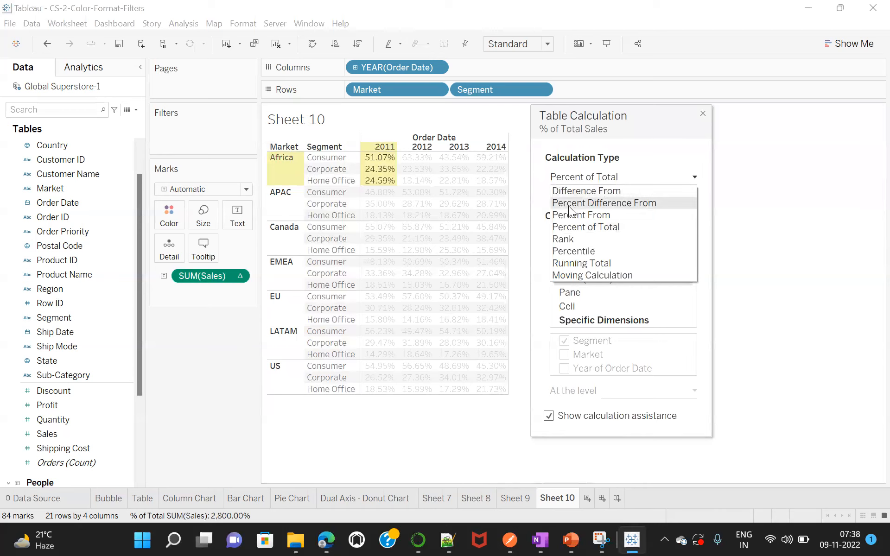
{"action": "left_click", "coordinate": [577, 238]}
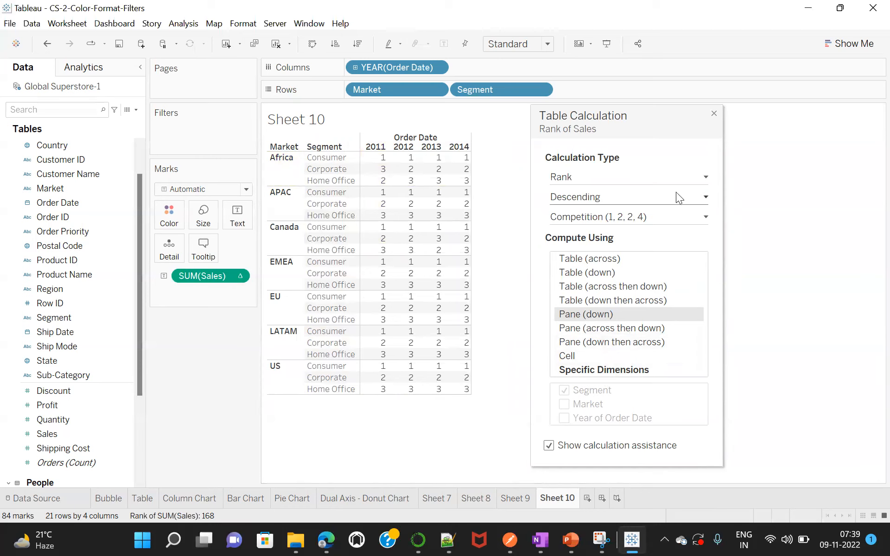
{"action": "left_click", "coordinate": [692, 195]}
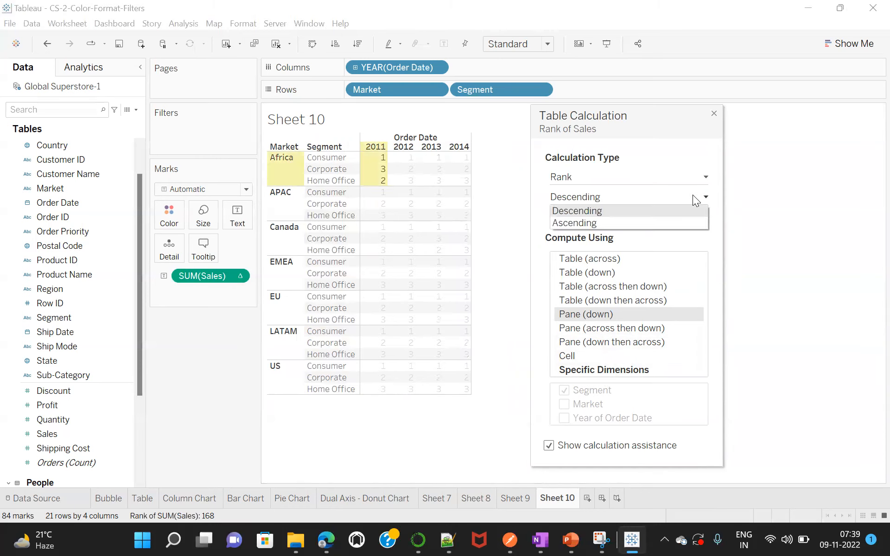
{"action": "left_click", "coordinate": [585, 220]}
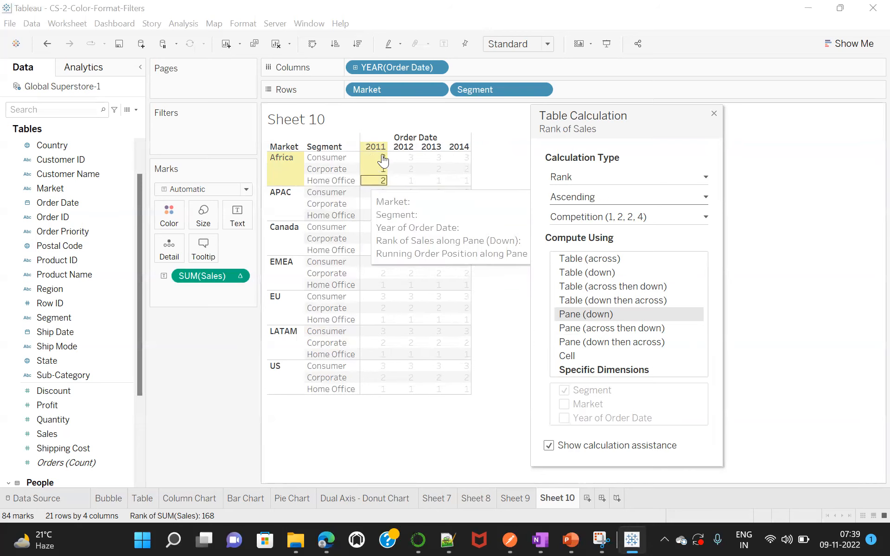
Try the Percentile calculation type and inspect the Africa Consumer value for 2012.
{"action": "left_click", "coordinate": [594, 177]}
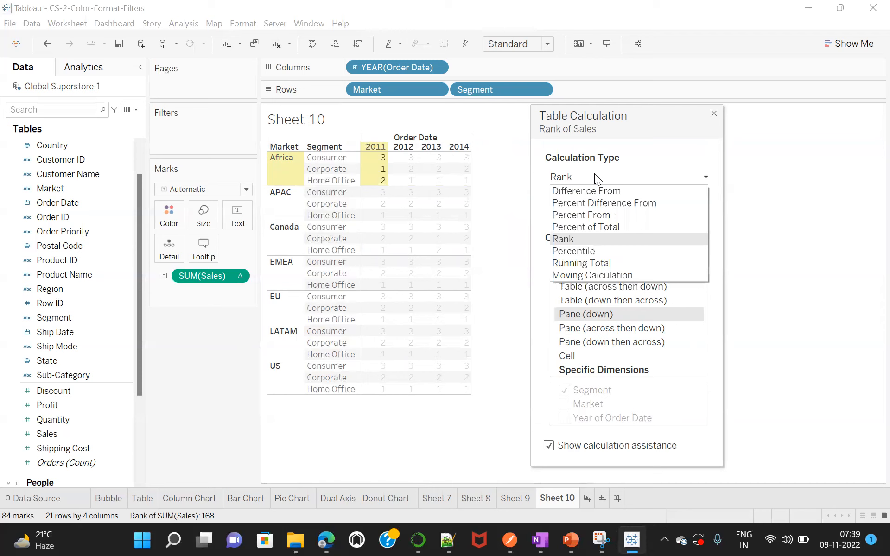
{"action": "left_click", "coordinate": [598, 251]}
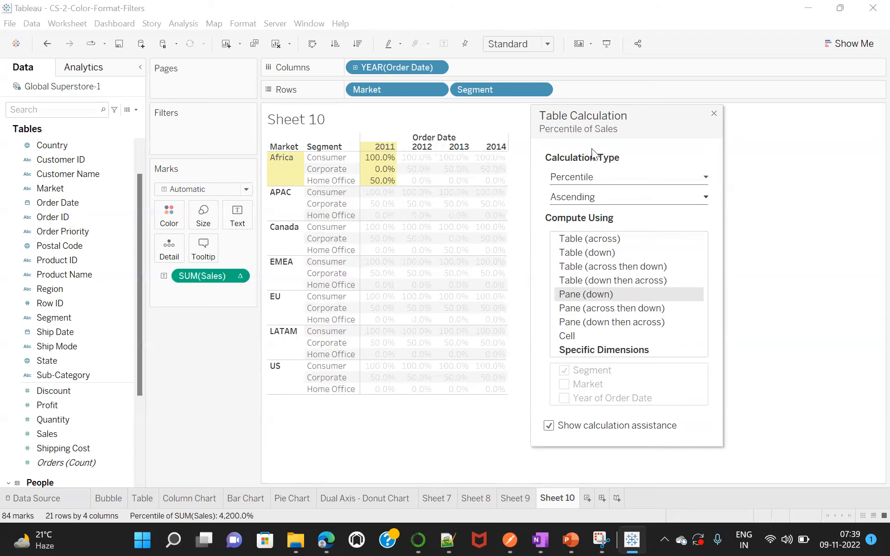
{"action": "left_click", "coordinate": [596, 176]}
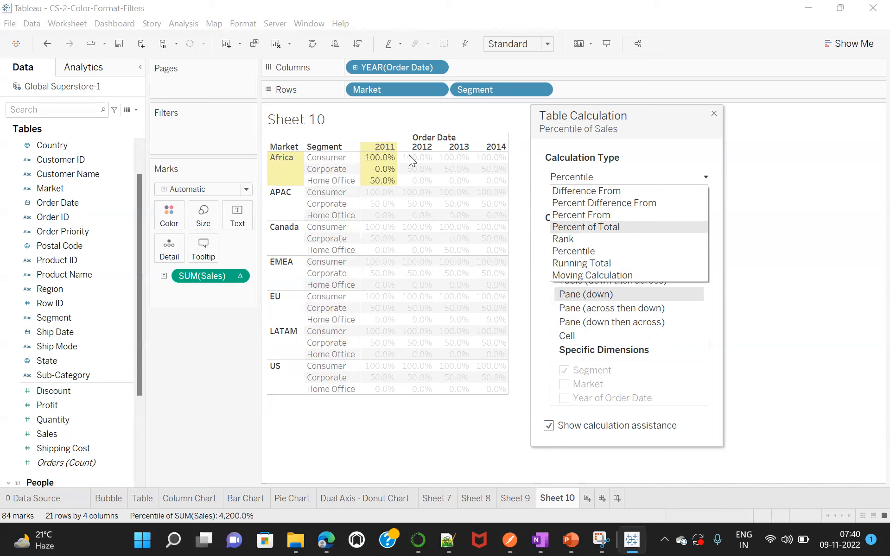
{"action": "left_click", "coordinate": [523, 173]}
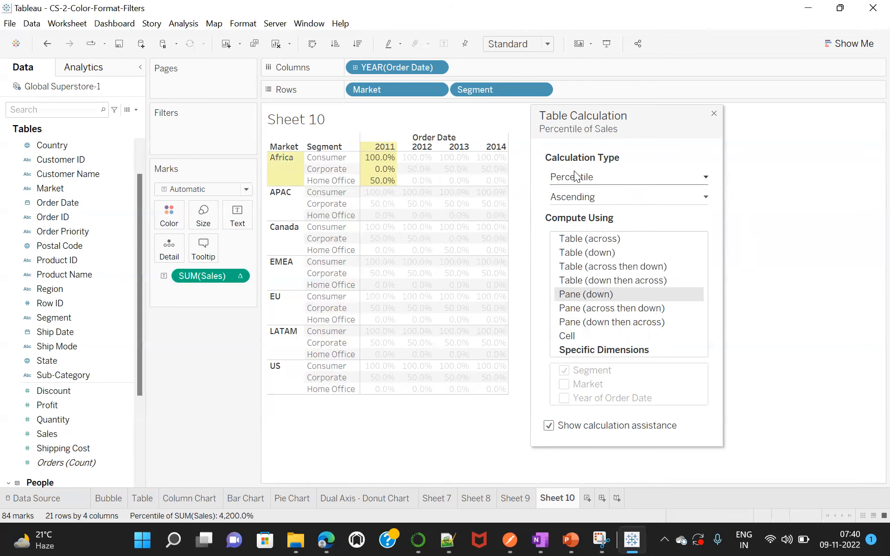
{"action": "mouse_move", "coordinate": [412, 163]}
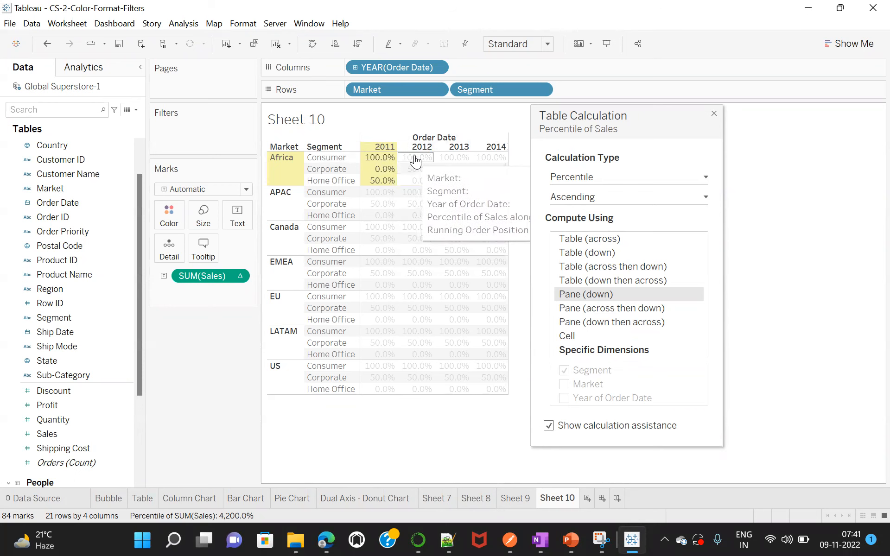
Change the calculation type to Difference From, computed using Table (across), and move the dialog clear of the table.
{"action": "left_click", "coordinate": [603, 175]}
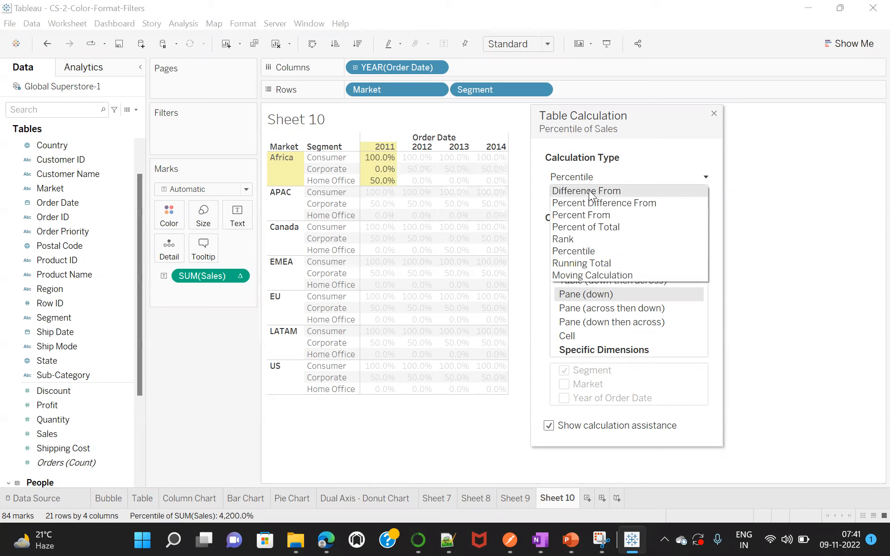
{"action": "left_click", "coordinate": [590, 195]}
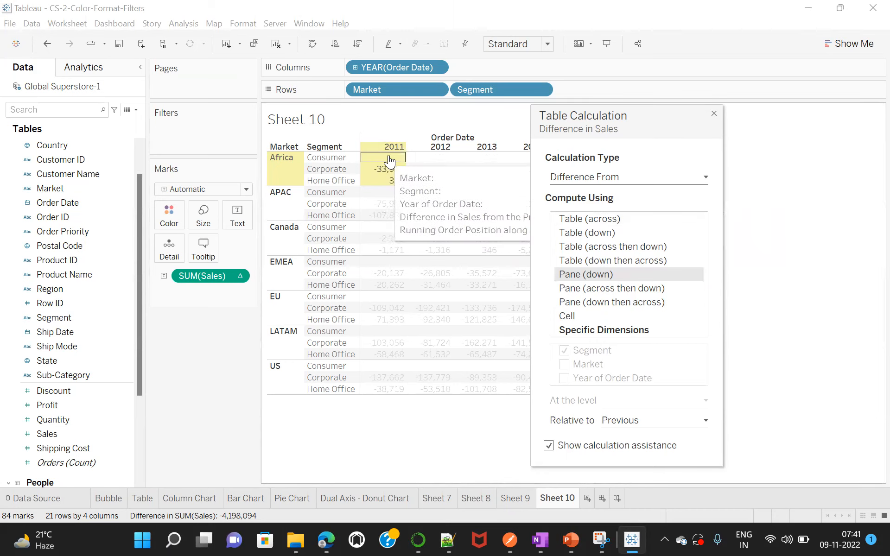
{"action": "left_click", "coordinate": [585, 220]}
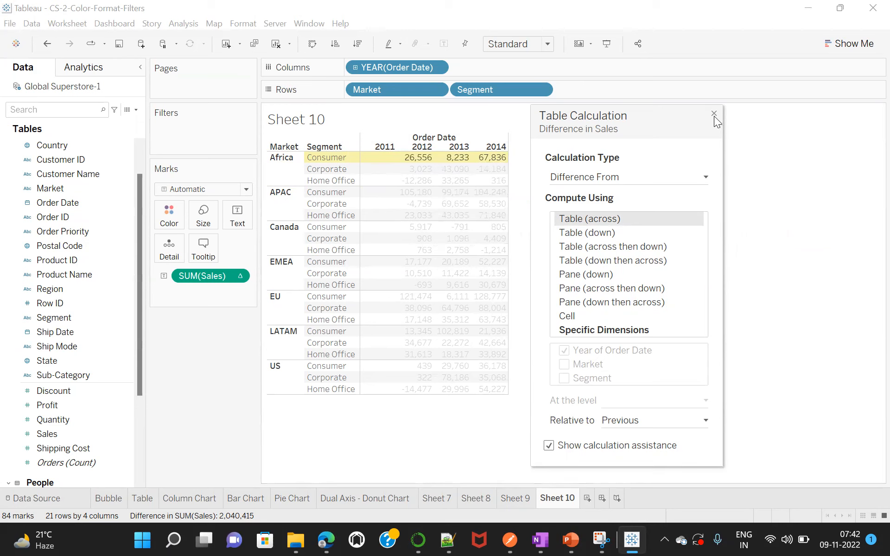
{"action": "left_click_drag", "start_coordinate": [638, 121], "coordinate": [735, 108]}
{"action": "mouse_move", "coordinate": [422, 166]}
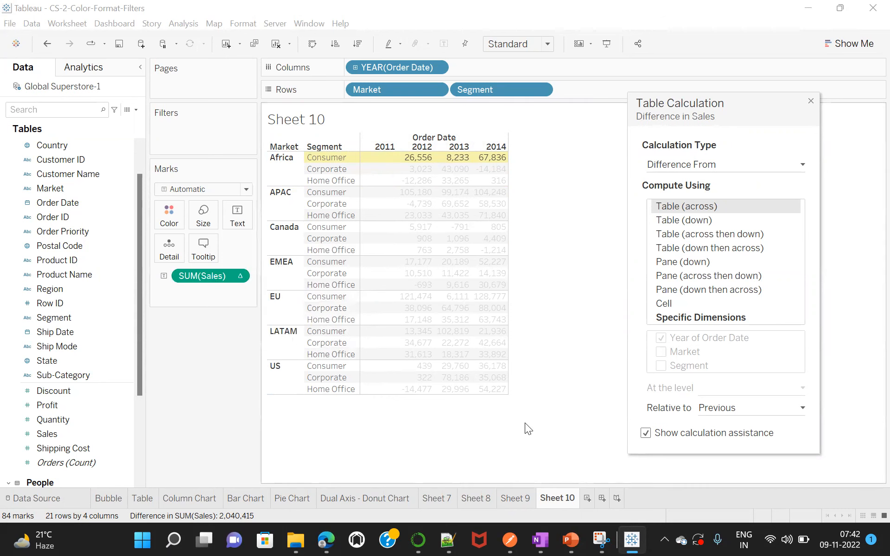
Review Sheet 9 and the Column Chart and Bar Chart sheets, and return to Sheet 10.
{"action": "left_click", "coordinate": [513, 497]}
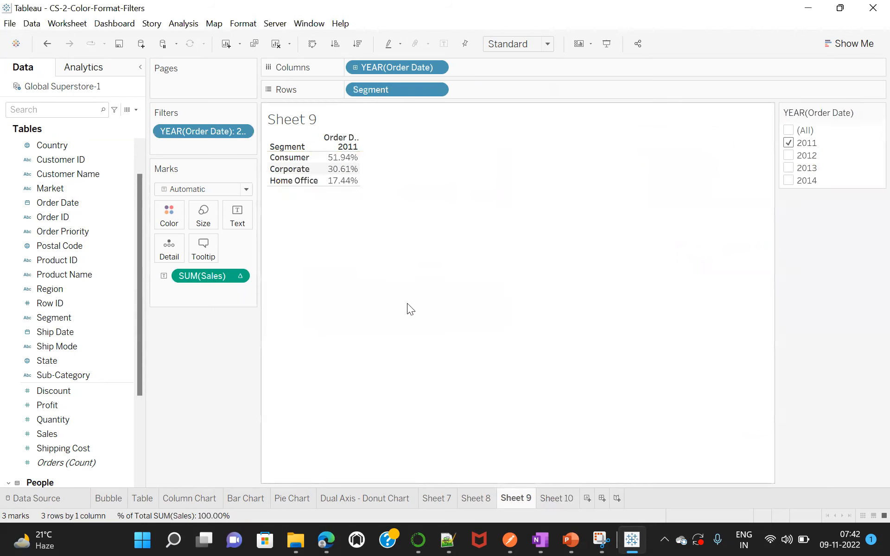
{"action": "left_click", "coordinate": [553, 500]}
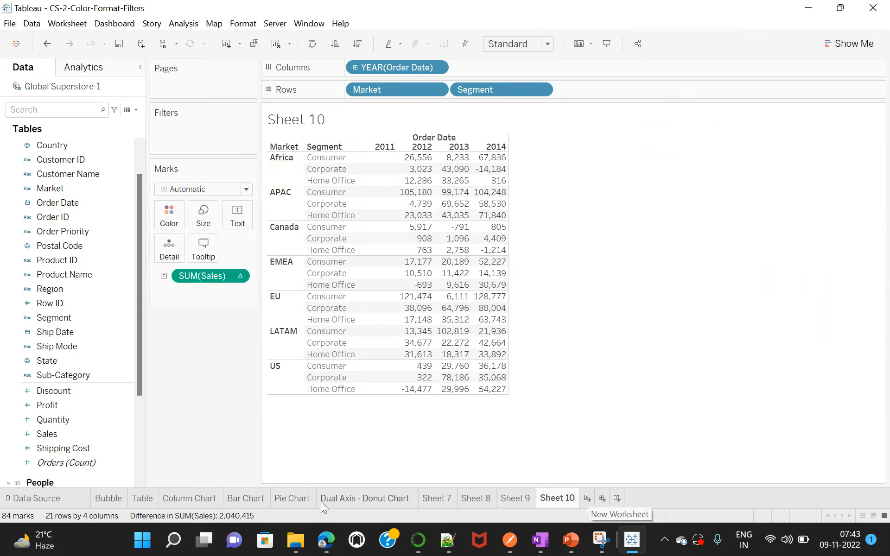
{"action": "left_click", "coordinate": [183, 499]}
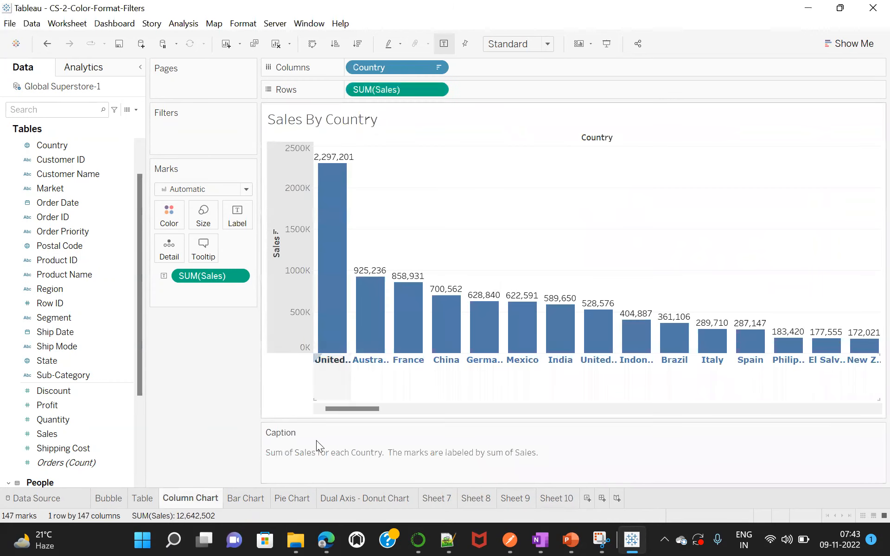
{"action": "left_click", "coordinate": [245, 502]}
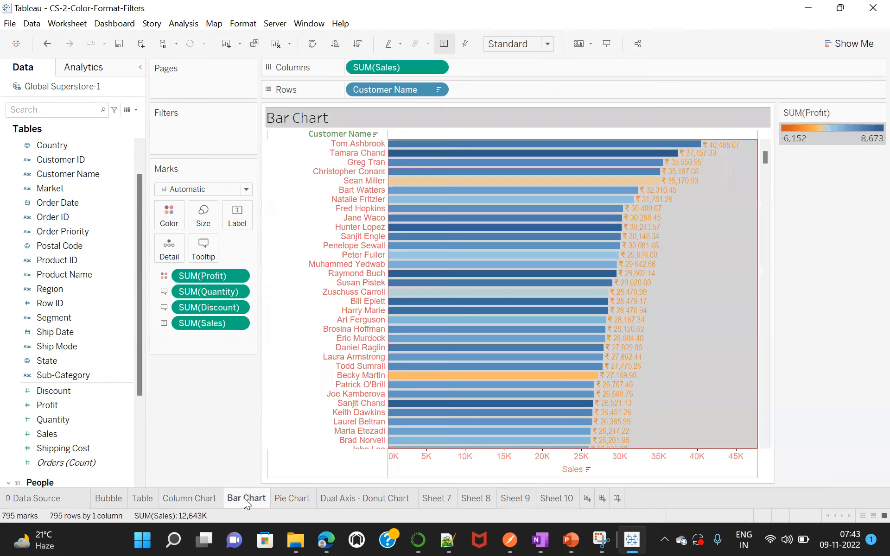
{"action": "left_click", "coordinate": [189, 499]}
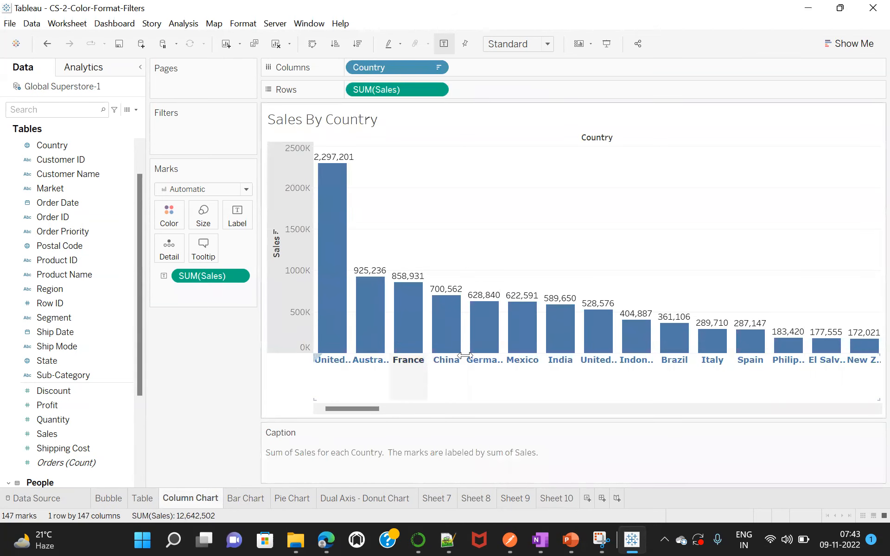
{"action": "left_click", "coordinate": [553, 499]}
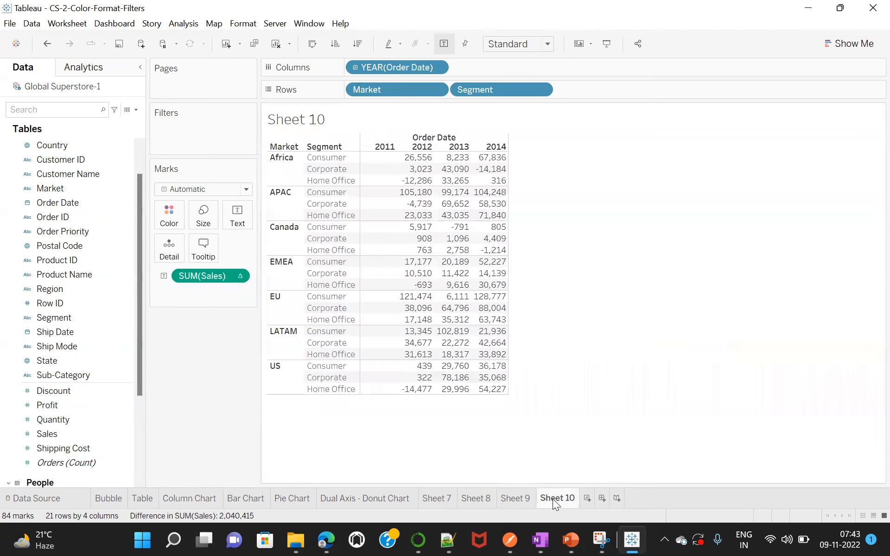
Create a new worksheet and build a column chart with Segment on Columns and the Sales sum on Rows.
{"action": "left_click", "coordinate": [587, 498]}
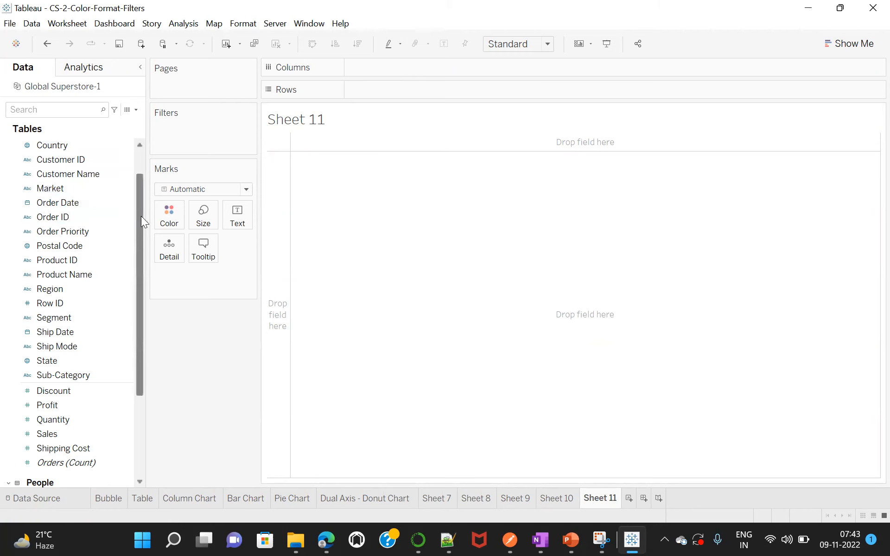
{"action": "left_click_drag", "start_coordinate": [139, 219], "coordinate": [139, 228]}
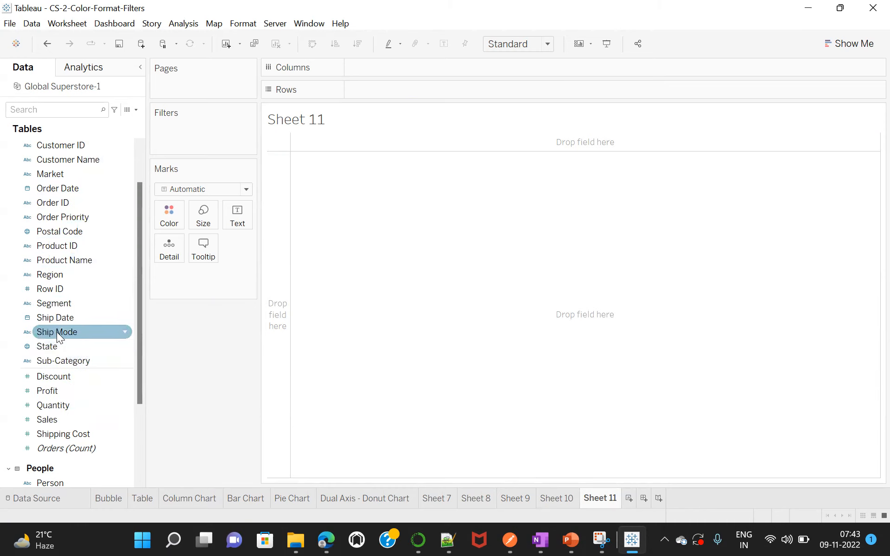
{"action": "left_click", "coordinate": [62, 302]}
{"action": "left_click_drag", "start_coordinate": [62, 303], "coordinate": [378, 68]}
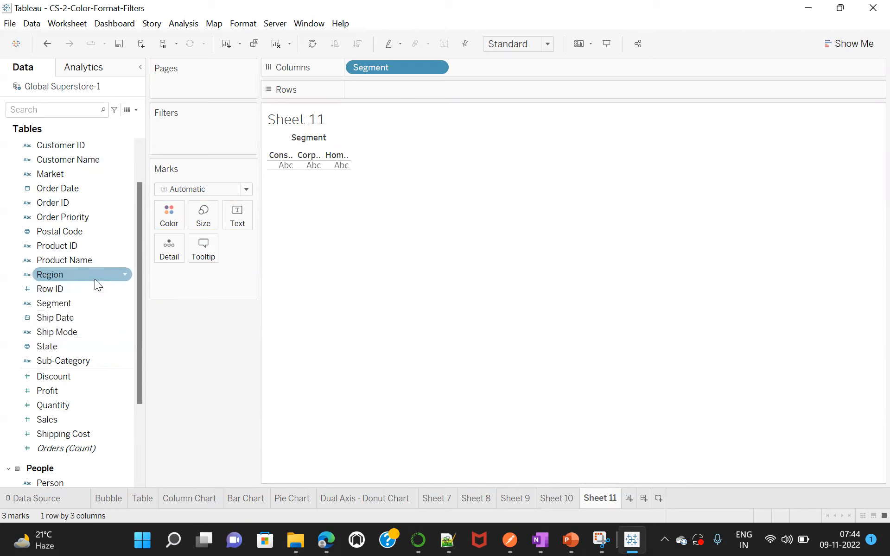
{"action": "left_click_drag", "start_coordinate": [53, 419], "coordinate": [373, 89]}
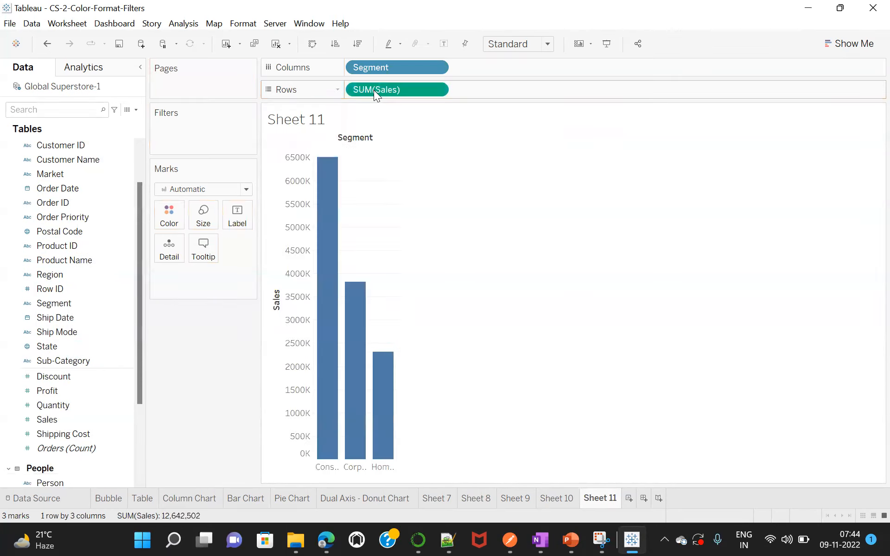
Color the segment bars by Category to stack them, and widen the columns so the full segment names fit.
{"action": "mouse_move", "coordinate": [326, 319]}
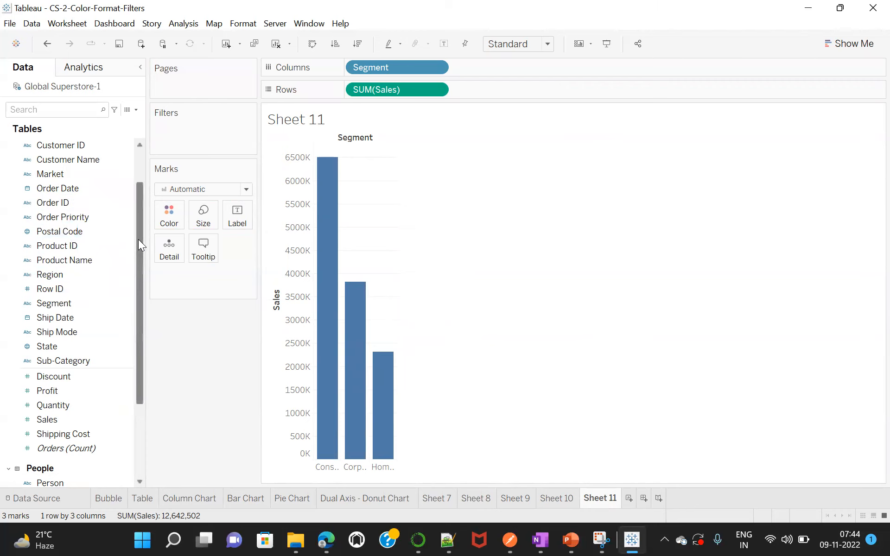
{"action": "scroll", "coordinate": [138, 239], "scroll_direction": "up", "scroll_amount": 3}
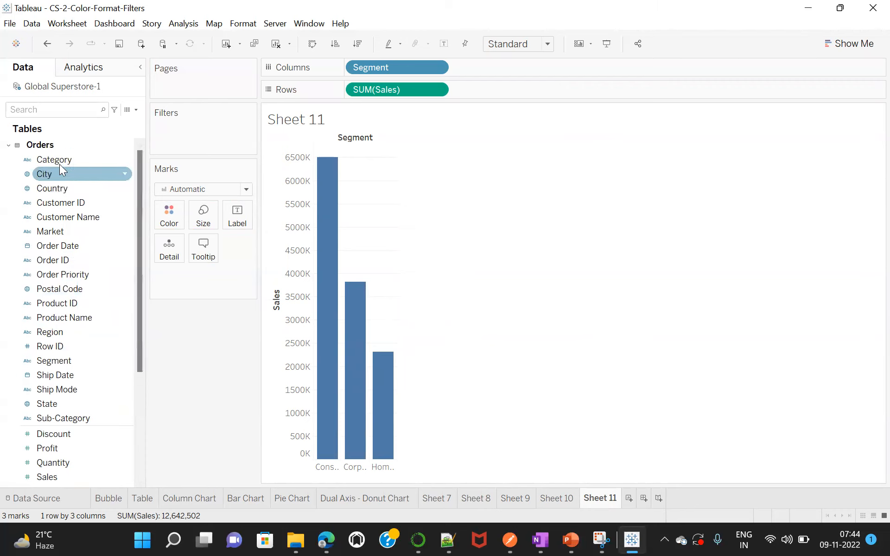
{"action": "left_click_drag", "start_coordinate": [50, 156], "coordinate": [165, 210]}
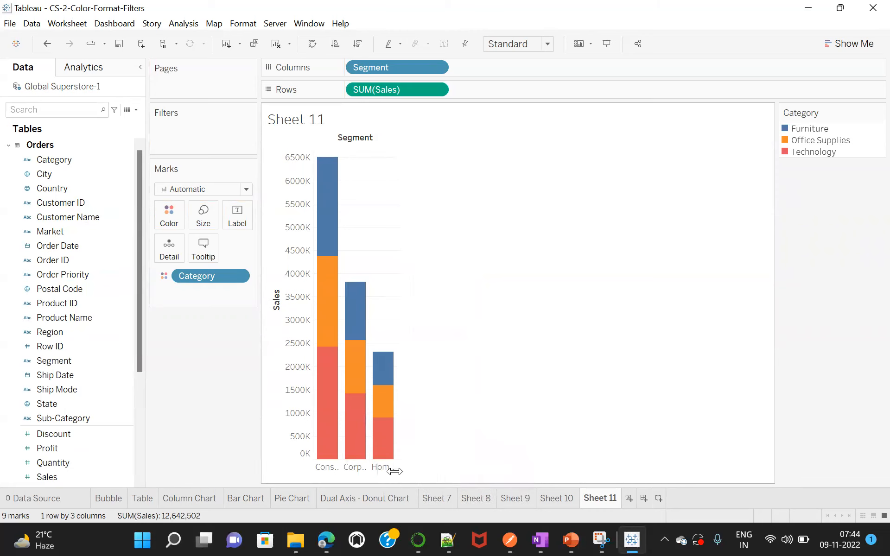
{"action": "left_click_drag", "start_coordinate": [395, 467], "coordinate": [600, 470]}
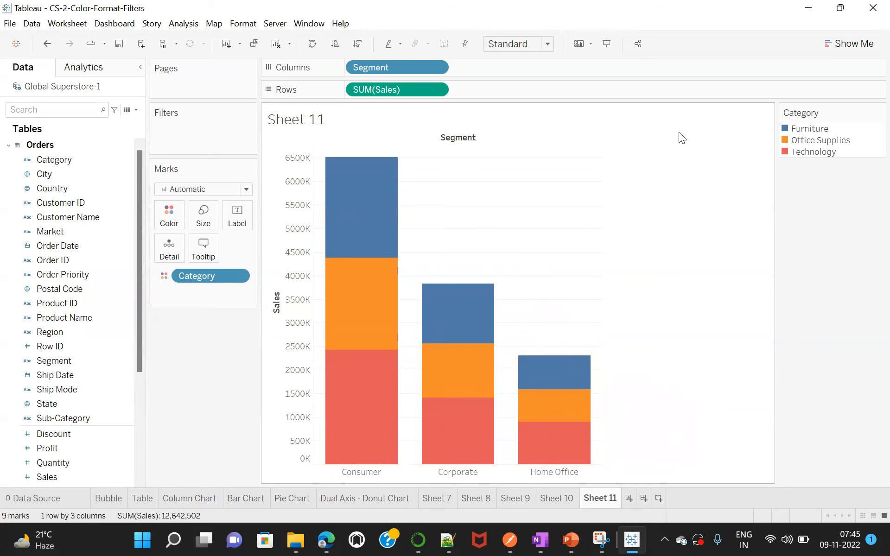
Convert the stacked chart to a text table, and rebuild it with Bar marks, the Sales sum on Rows and Category as color.
{"action": "left_click", "coordinate": [846, 47]}
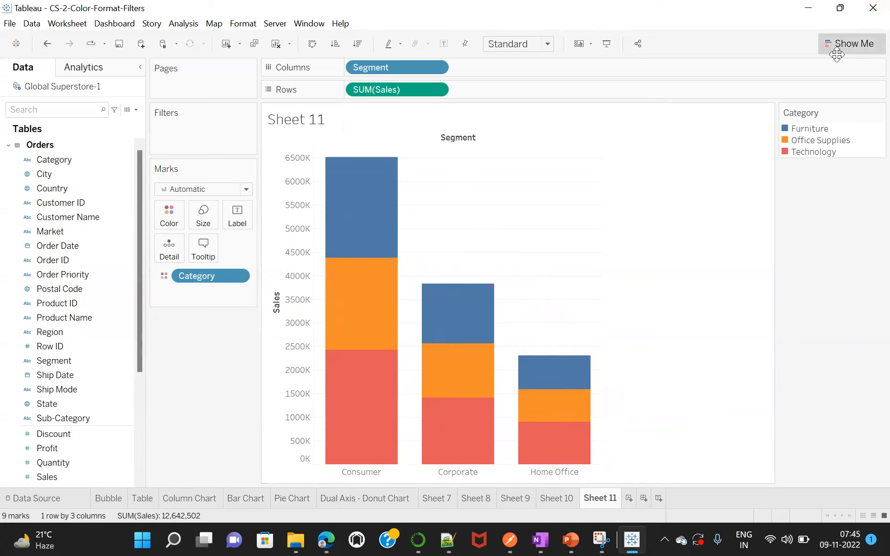
{"action": "left_click", "coordinate": [775, 82]}
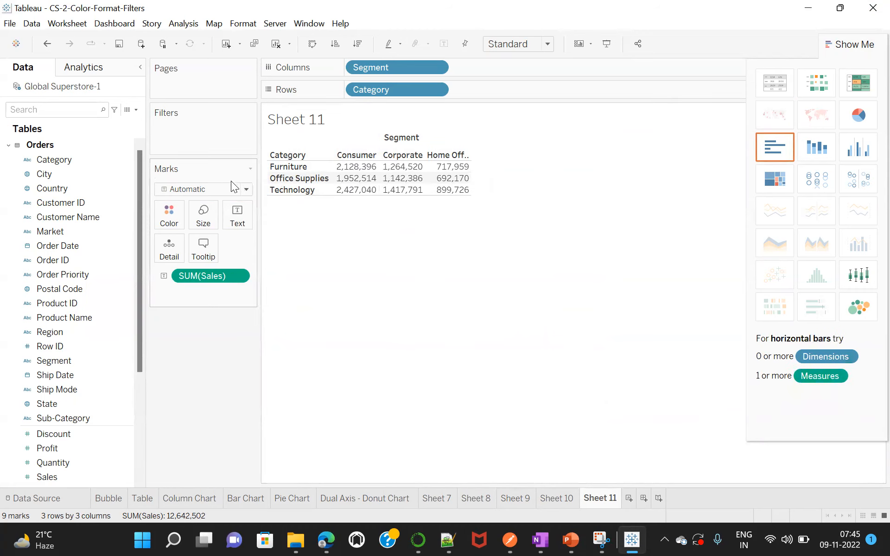
{"action": "left_click", "coordinate": [246, 188]}
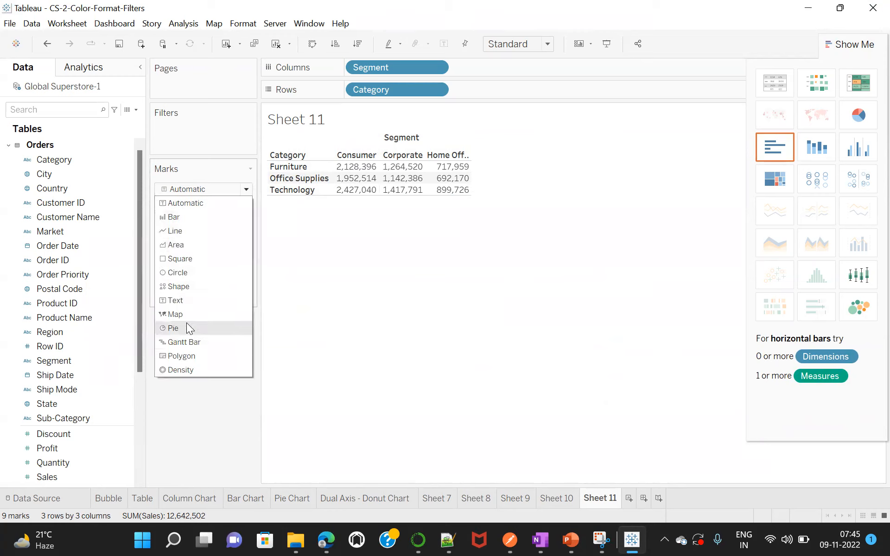
{"action": "left_click", "coordinate": [172, 217]}
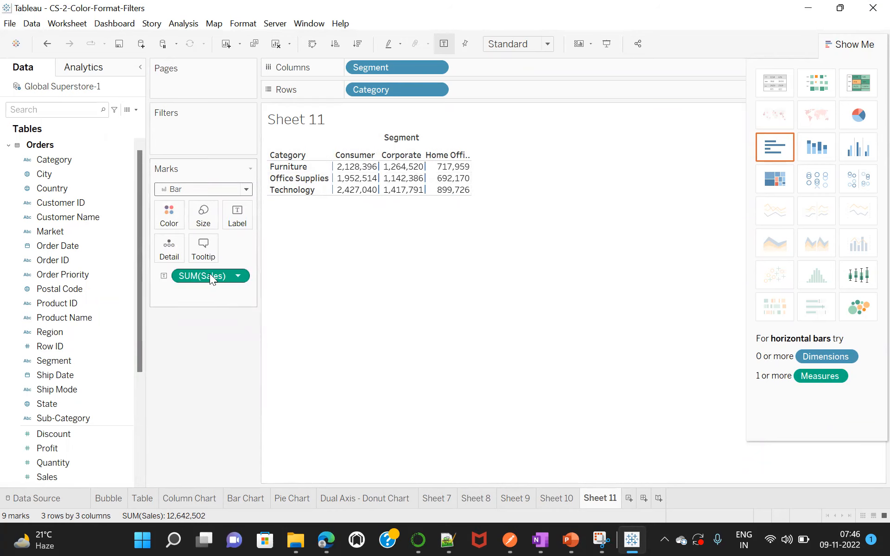
{"action": "left_click_drag", "start_coordinate": [210, 275], "coordinate": [497, 90]}
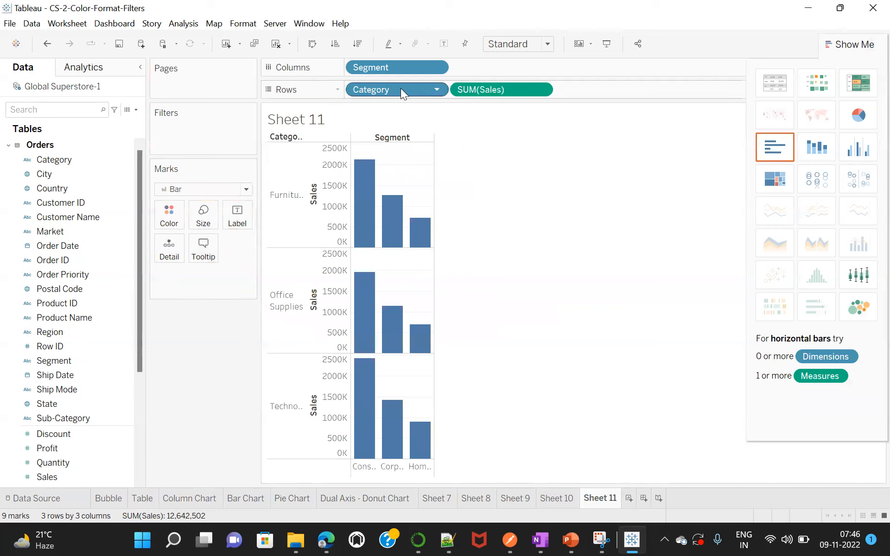
{"action": "left_click_drag", "start_coordinate": [397, 88], "coordinate": [175, 220]}
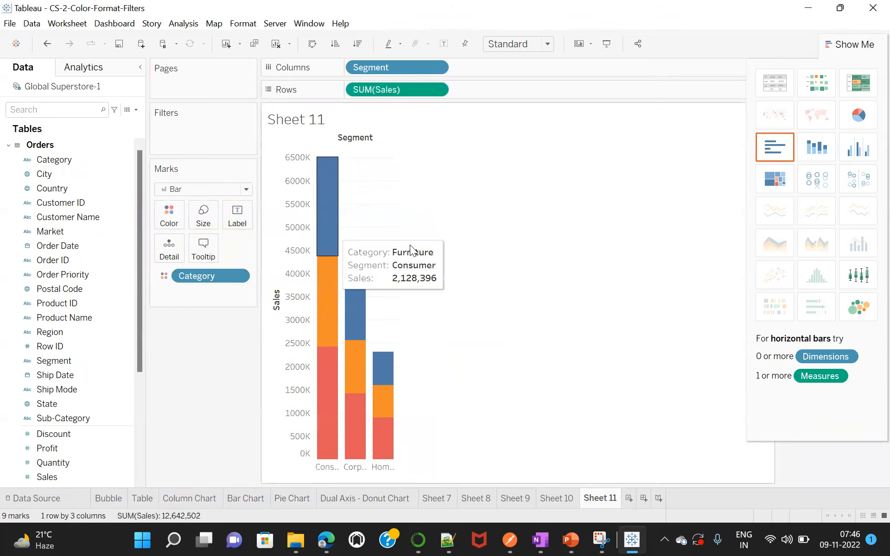
Widen the stacked chart's columns so the full segment names fit under the bars.
{"action": "mouse_move", "coordinate": [388, 462]}
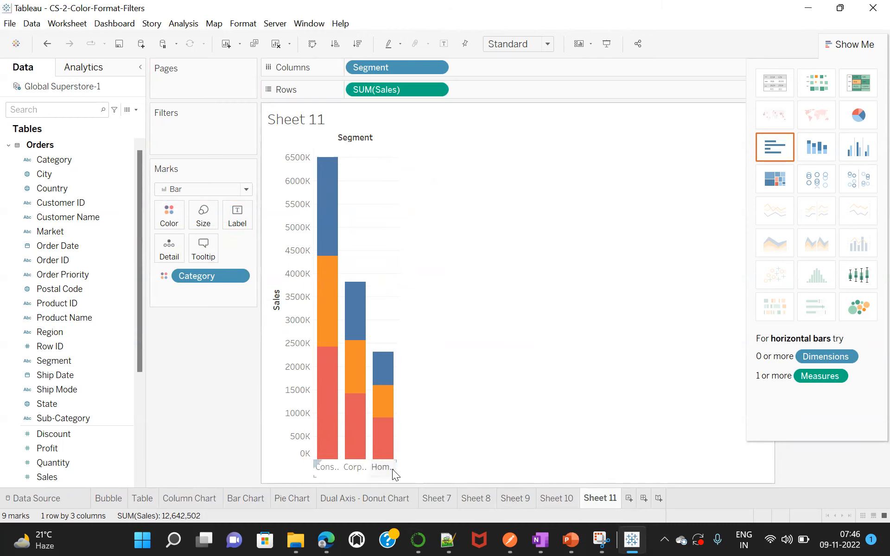
{"action": "left_click_drag", "start_coordinate": [396, 466], "coordinate": [475, 464]}
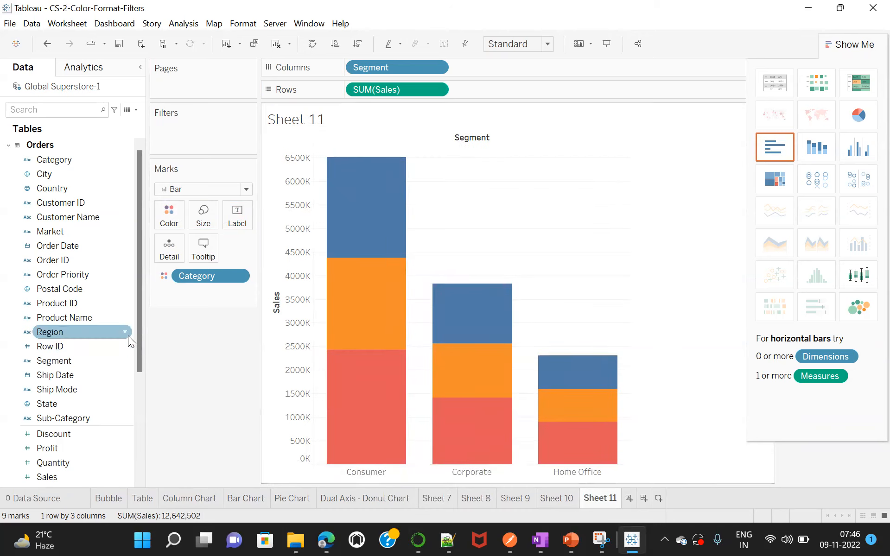
{"action": "left_click_drag", "start_coordinate": [137, 326], "coordinate": [134, 439]}
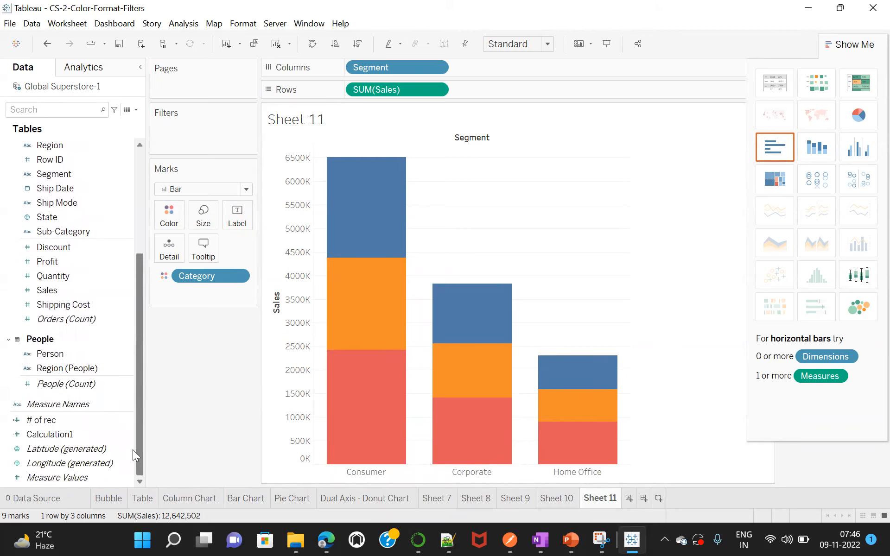
{"action": "left_click", "coordinate": [9, 484]}
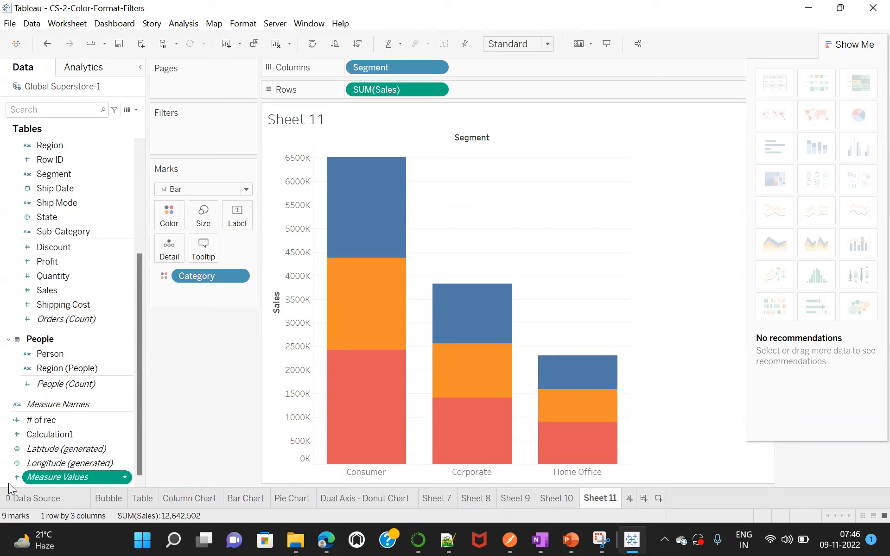
{"action": "right_click", "coordinate": [9, 483]}
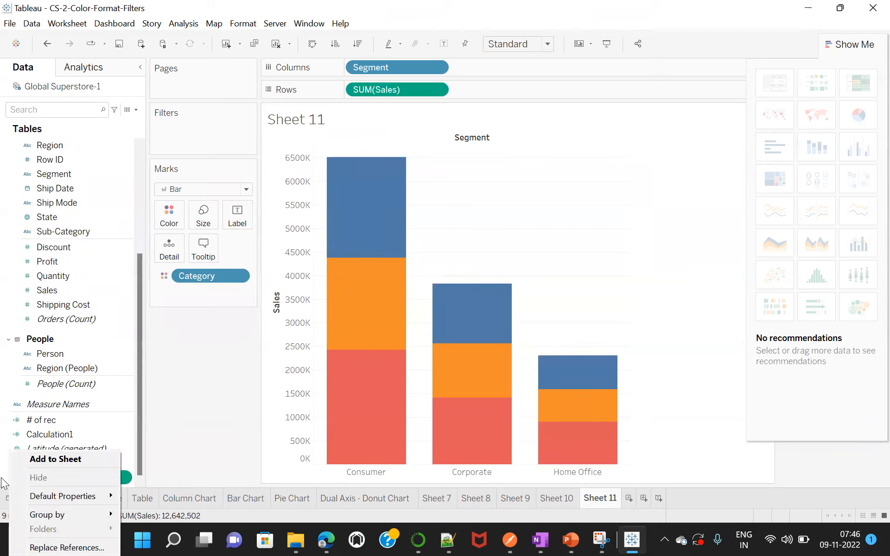
{"action": "left_click", "coordinate": [2, 479]}
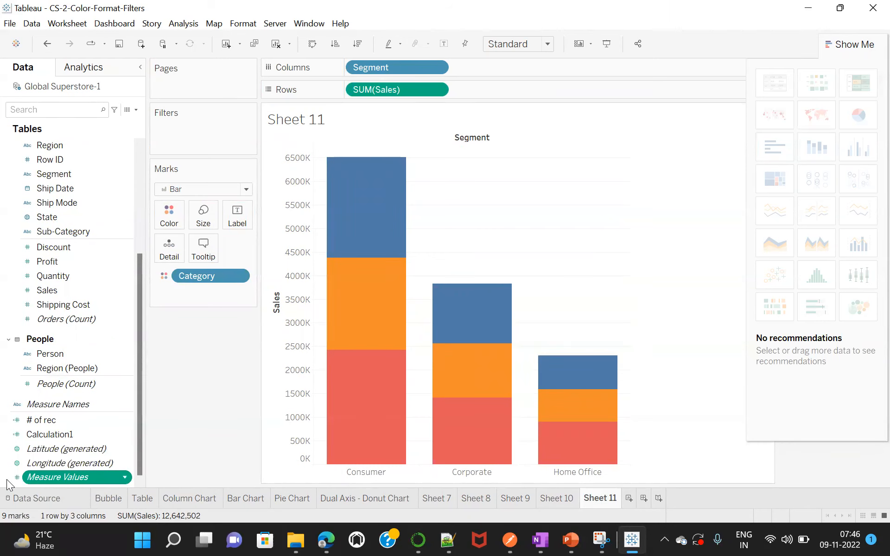
{"action": "right_click", "coordinate": [2, 484]}
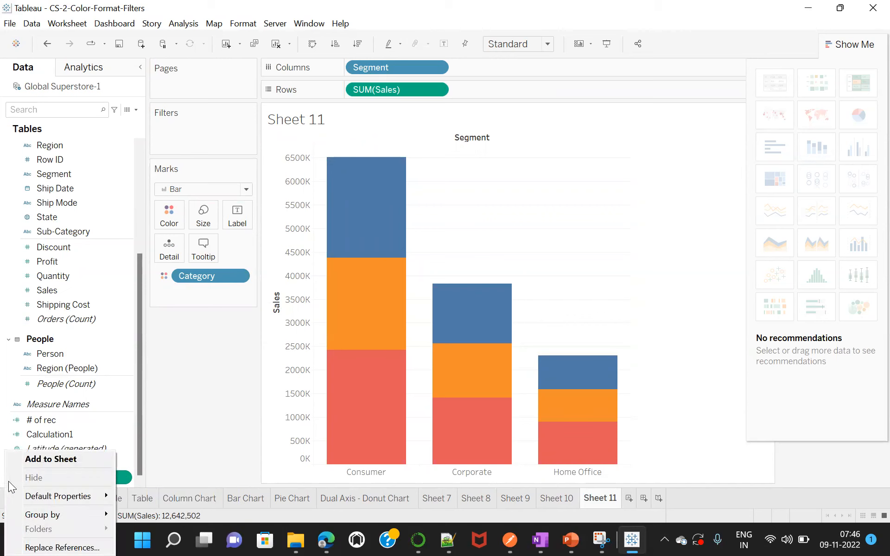
{"action": "left_click", "coordinate": [138, 416]}
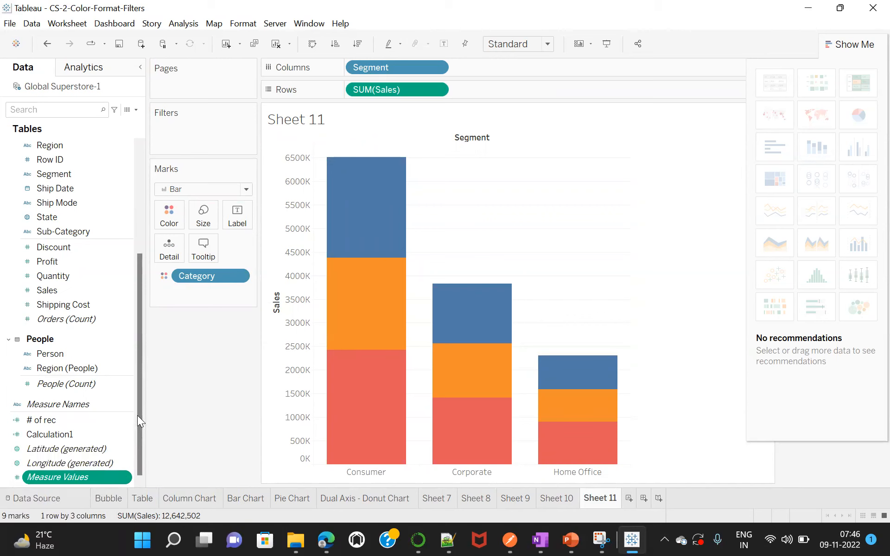
Start a new calculated field and name it Index.
{"action": "right_click", "coordinate": [128, 486]}
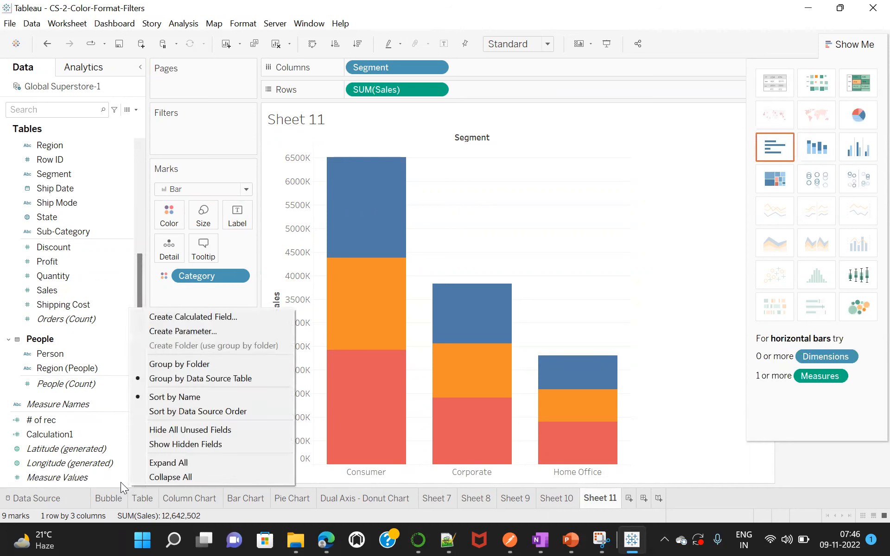
{"action": "left_click", "coordinate": [194, 317]}
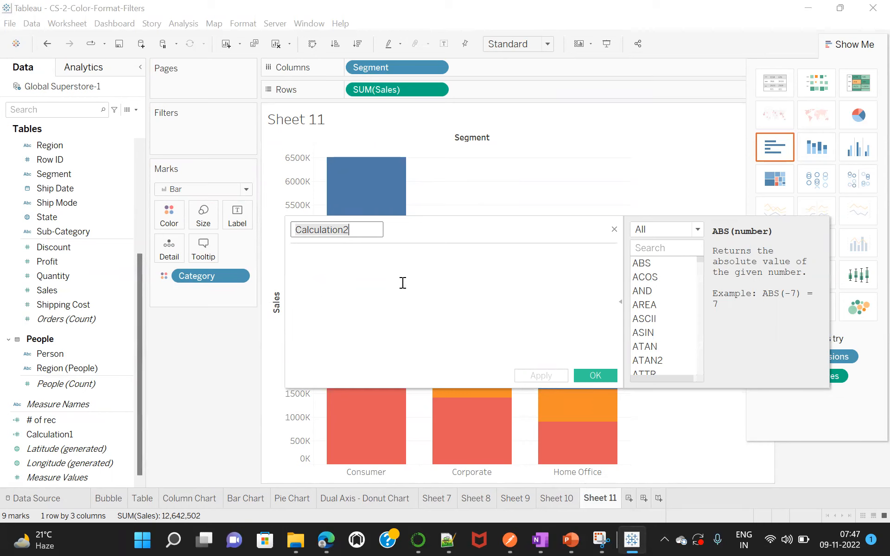
{"action": "left_click", "coordinate": [382, 283]}
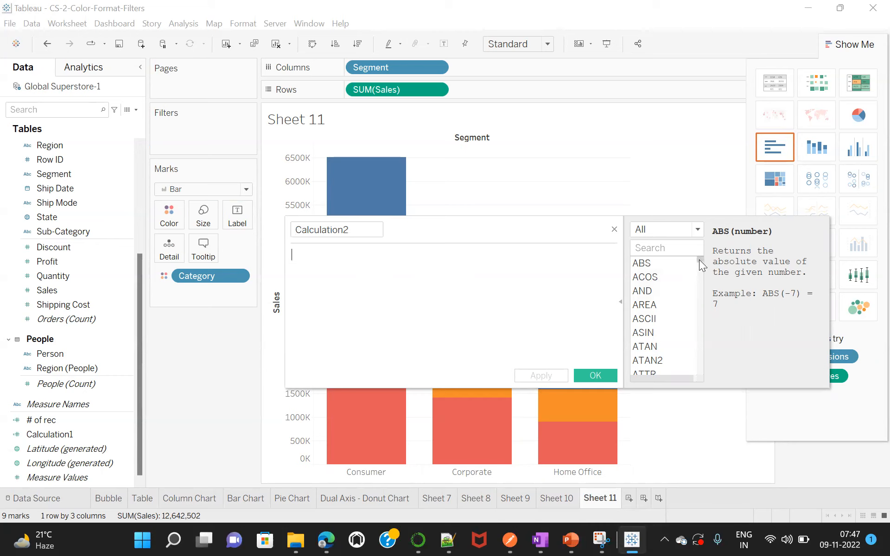
{"action": "mouse_move", "coordinate": [699, 259]}
{"action": "left_mouse_down"}
{"action": "mouse_move", "coordinate": [698, 372]}
{"action": "mouse_move", "coordinate": [684, 263]}
{"action": "mouse_move", "coordinate": [696, 261]}
{"action": "mouse_move", "coordinate": [698, 299]}
{"action": "mouse_move", "coordinate": [699, 269]}
{"action": "left_mouse_up"}
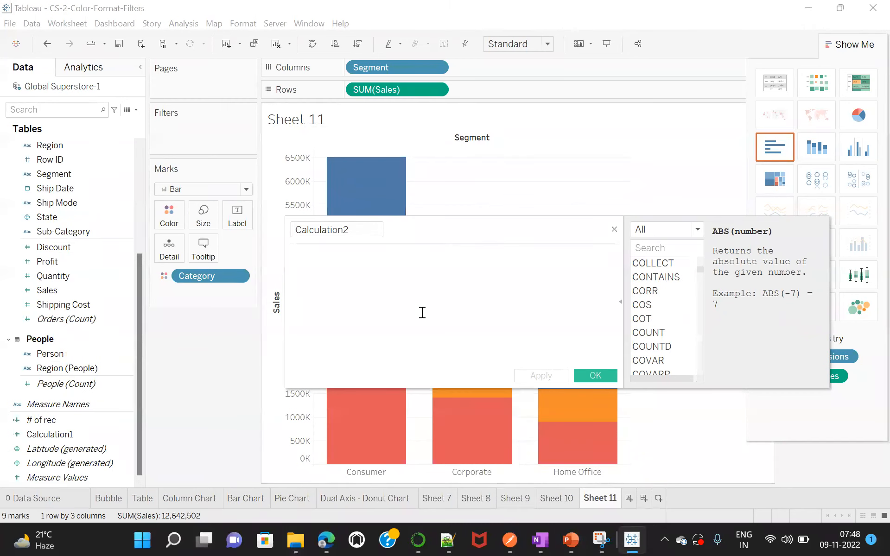
{"action": "mouse_move", "coordinate": [376, 437]}
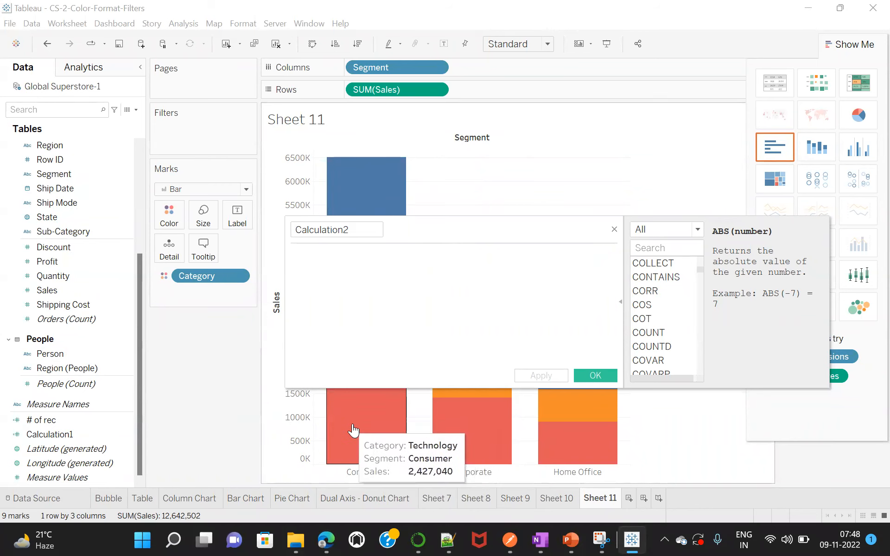
{"action": "mouse_move", "coordinate": [361, 185]}
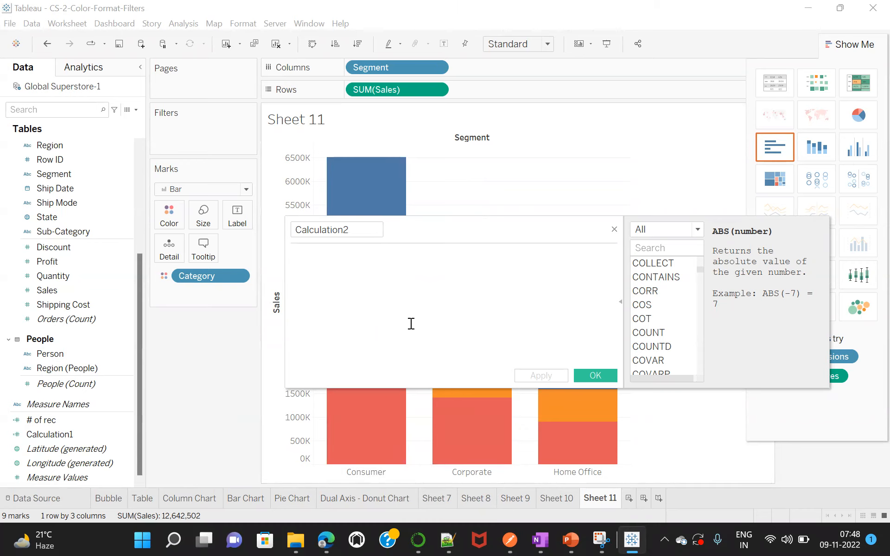
{"action": "left_click", "coordinate": [348, 231]}
{"action": "double_click", "coordinate": [355, 231]}
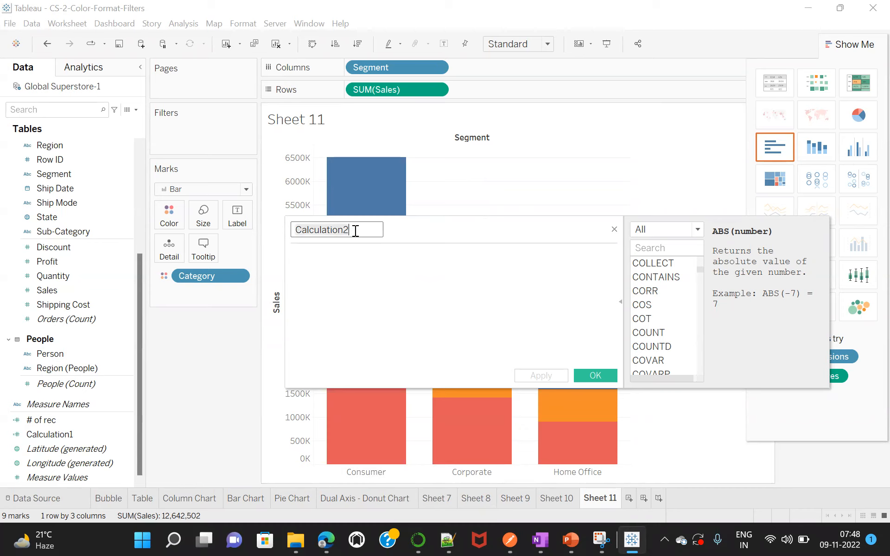
{"action": "type", "text": "Index"}
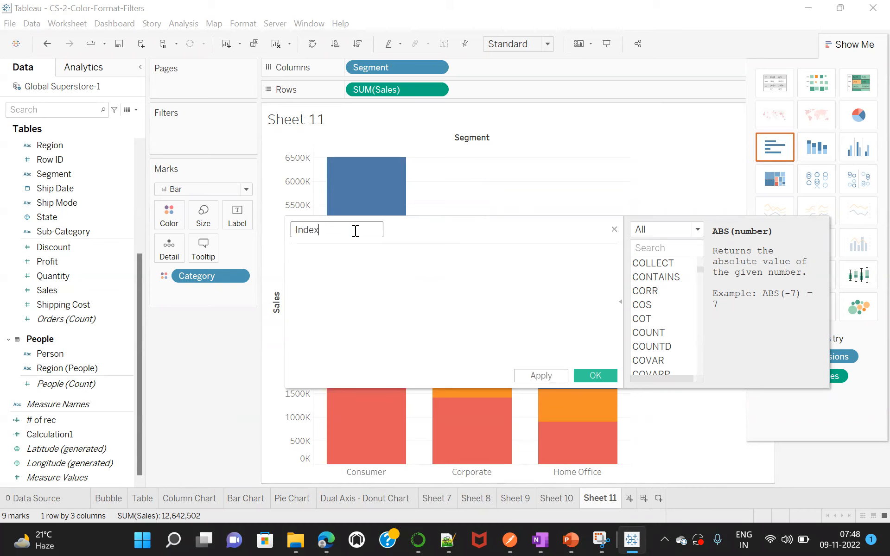
Enter the formula INDEX() for the Index calculated field and save it.
{"action": "left_click", "coordinate": [330, 284]}
{"action": "type", "text": "IND"}
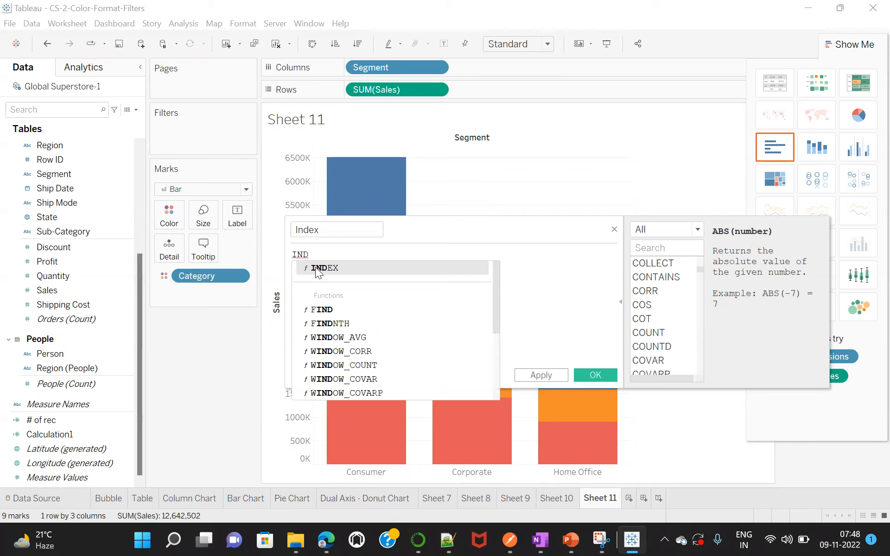
{"action": "left_click", "coordinate": [317, 269]}
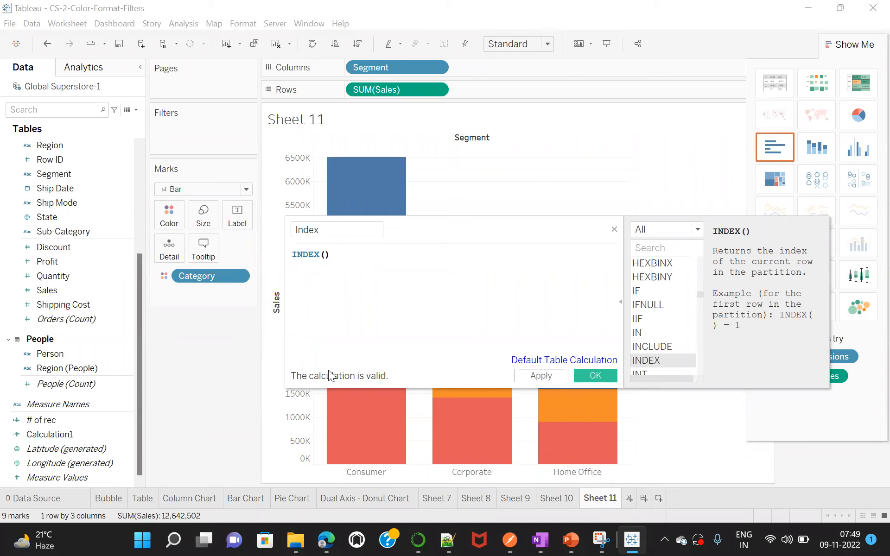
{"action": "left_click", "coordinate": [326, 254]}
{"action": "left_click", "coordinate": [354, 281]}
{"action": "left_click", "coordinate": [591, 376]}
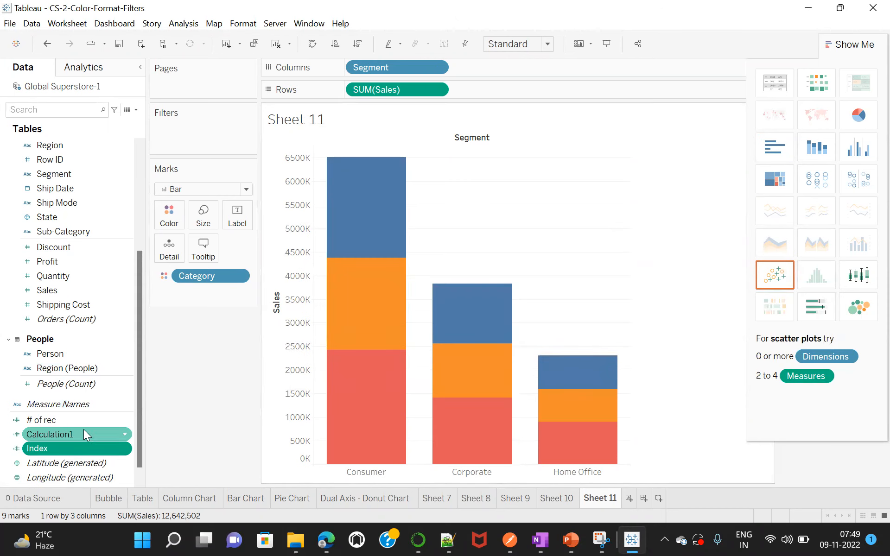
Add the Index calculated field to Columns after Segment.
{"action": "left_click", "coordinate": [47, 447]}
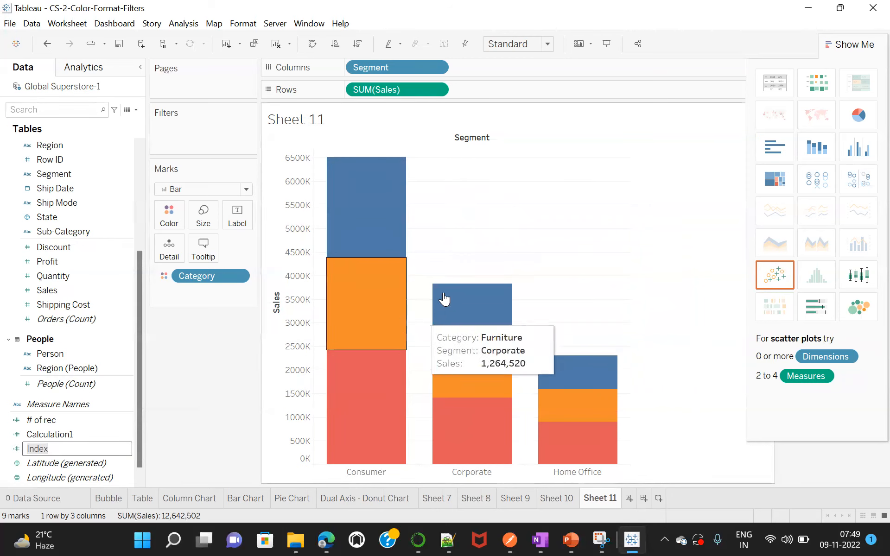
{"action": "key", "text": "Return"}
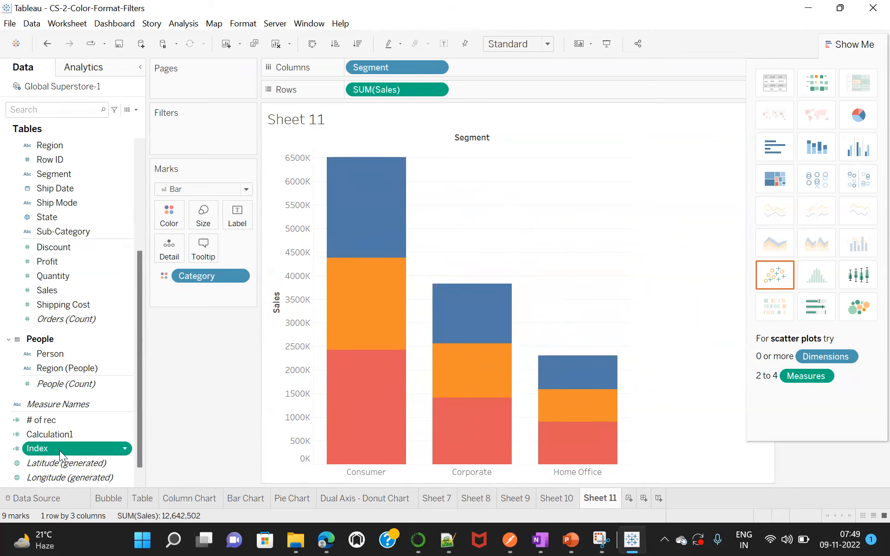
{"action": "left_click_drag", "start_coordinate": [59, 446], "coordinate": [487, 63]}
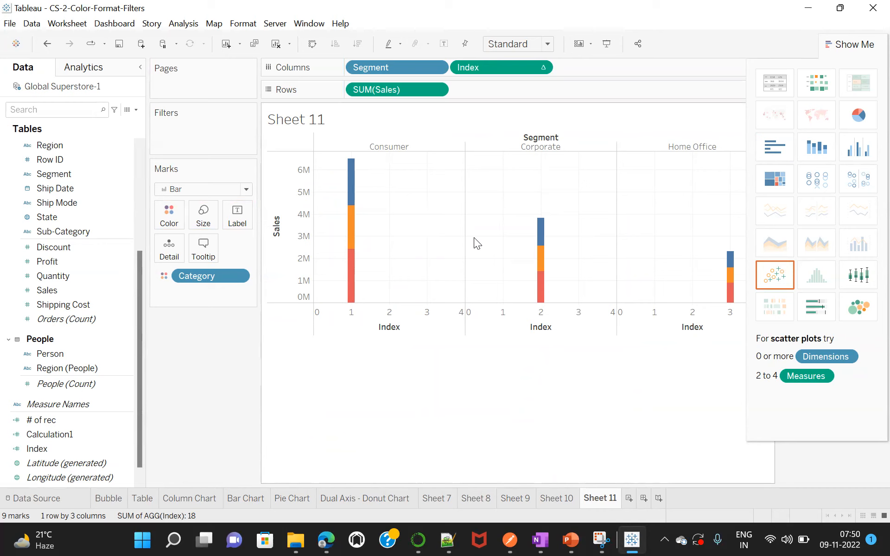
Try the chart as a text table, and undo the conversion.
{"action": "left_click", "coordinate": [774, 83]}
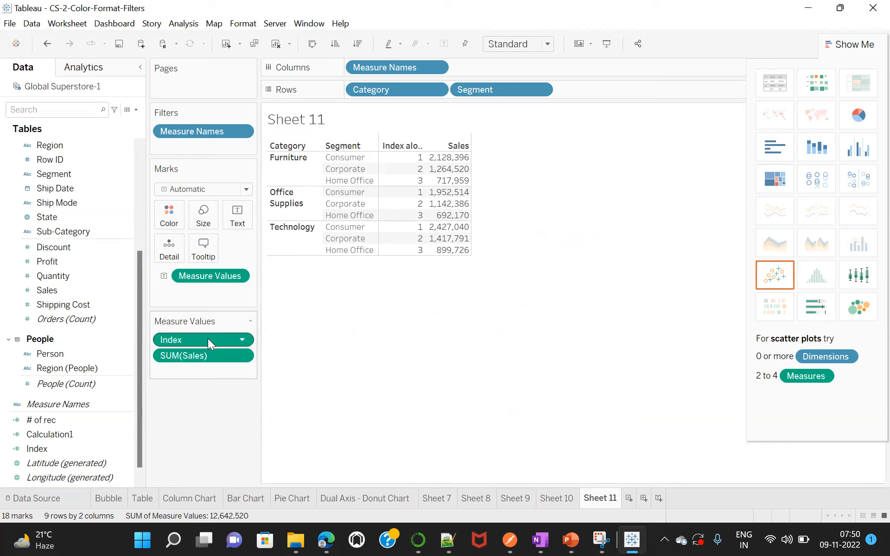
{"action": "mouse_move", "coordinate": [208, 342]}
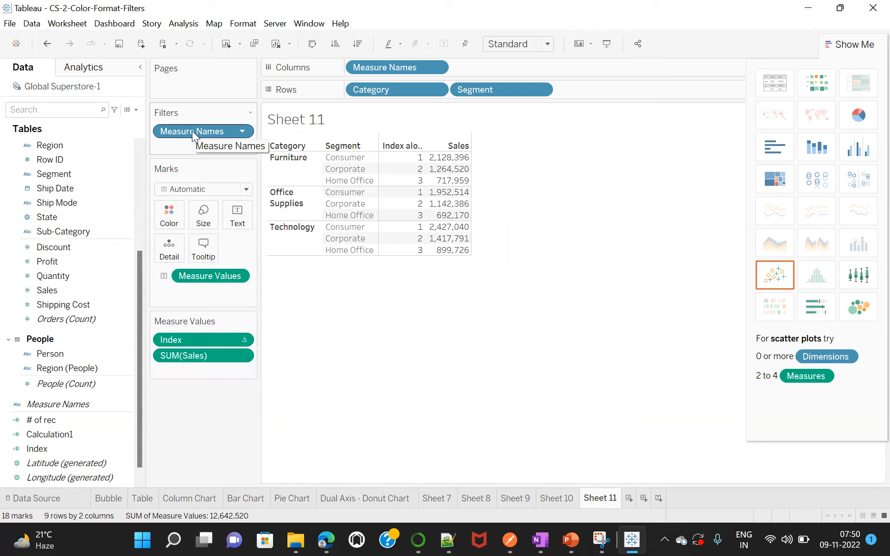
{"action": "left_click", "coordinate": [46, 44]}
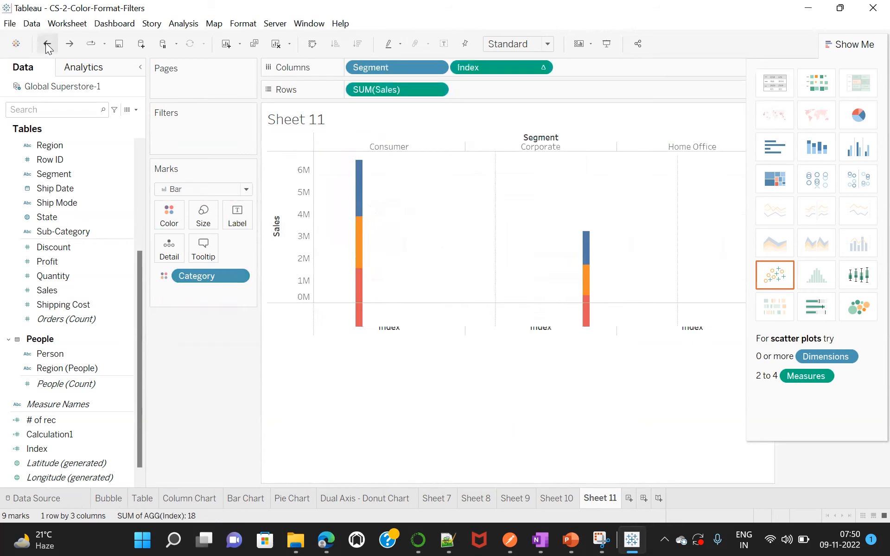
Set the Index table calculation on Columns to compute using Category.
{"action": "left_click", "coordinate": [541, 68]}
{"action": "mouse_move", "coordinate": [546, 221]}
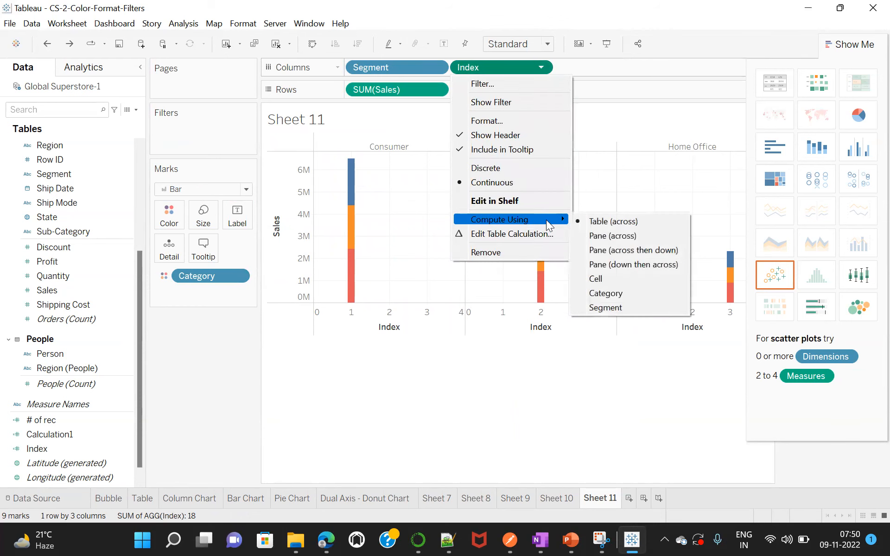
{"action": "left_click", "coordinate": [606, 292]}
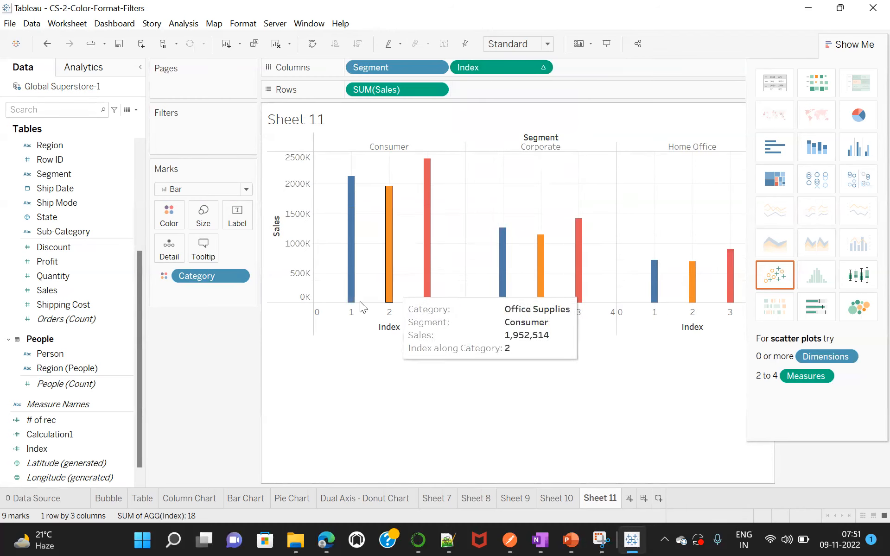
Examine the index of each category bar in the Consumer segment and the compute-using option of the Index field.
{"action": "mouse_move", "coordinate": [349, 291]}
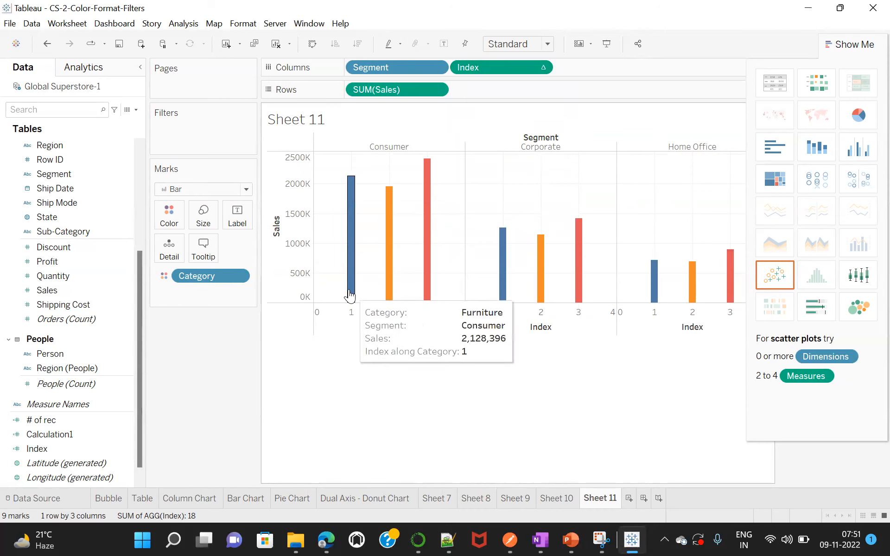
{"action": "mouse_move", "coordinate": [389, 290]}
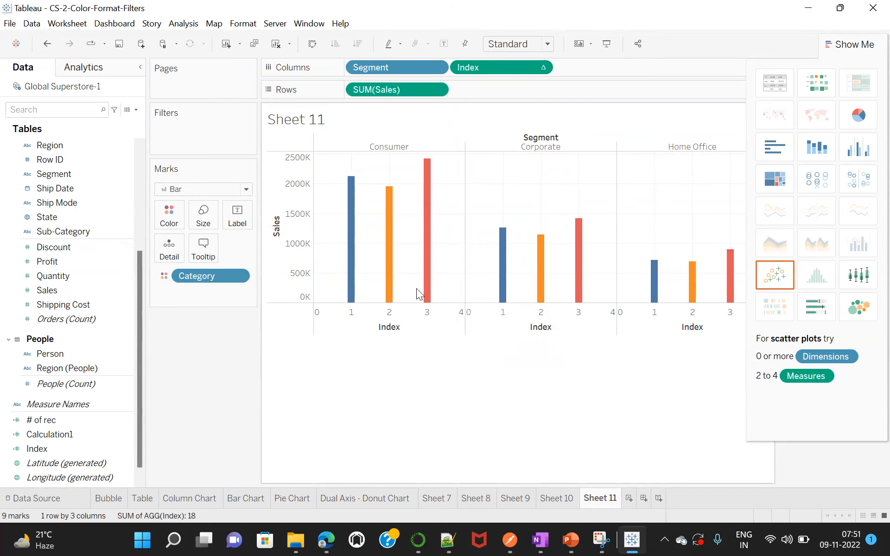
{"action": "mouse_move", "coordinate": [427, 282]}
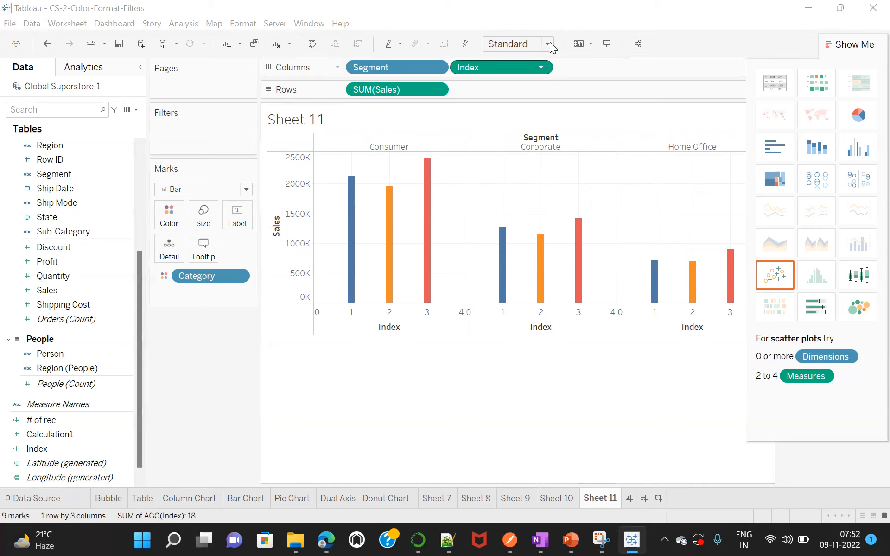
{"action": "left_click", "coordinate": [69, 421]}
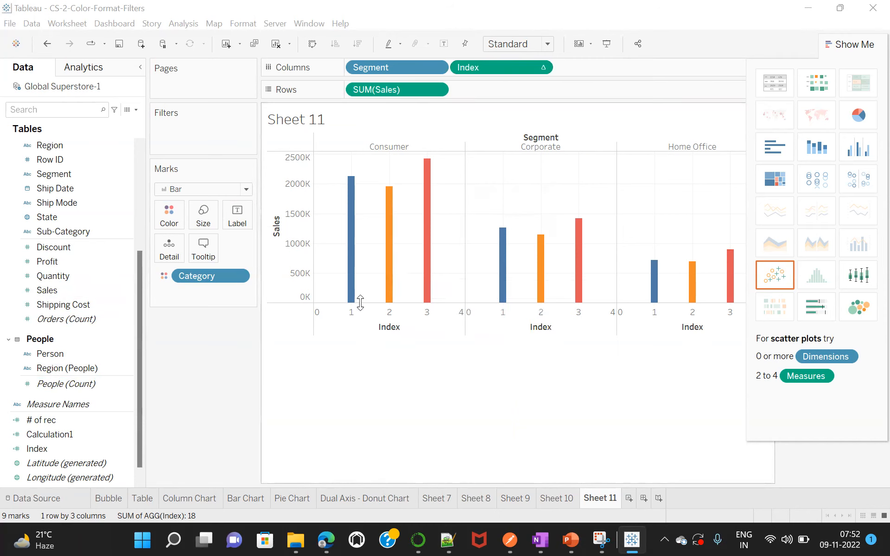
{"action": "mouse_move", "coordinate": [352, 258]}
{"action": "mouse_move", "coordinate": [427, 297]}
{"action": "left_click", "coordinate": [541, 68]}
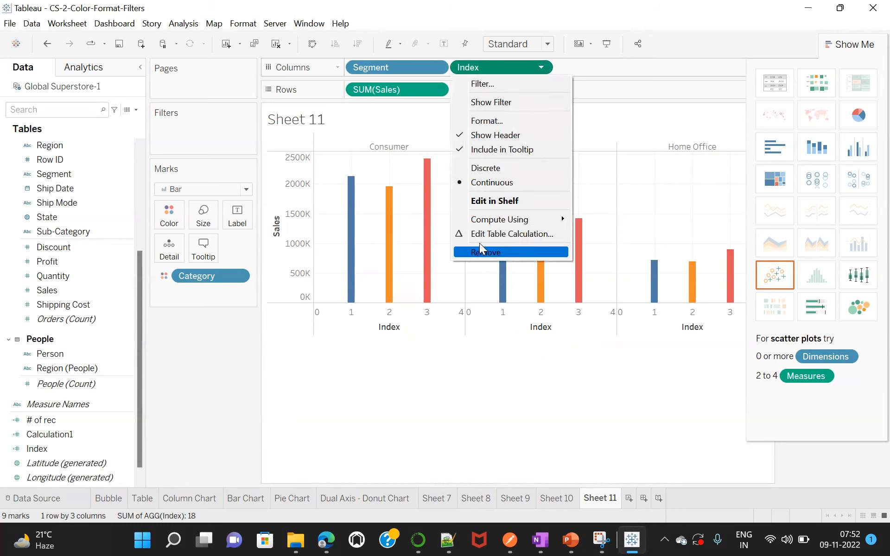
{"action": "mouse_move", "coordinate": [517, 220]}
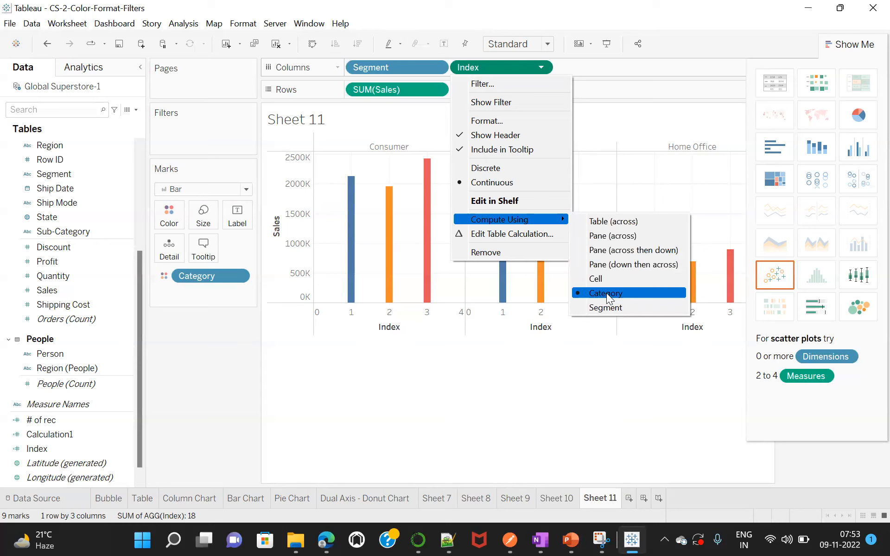
{"action": "left_click", "coordinate": [606, 293]}
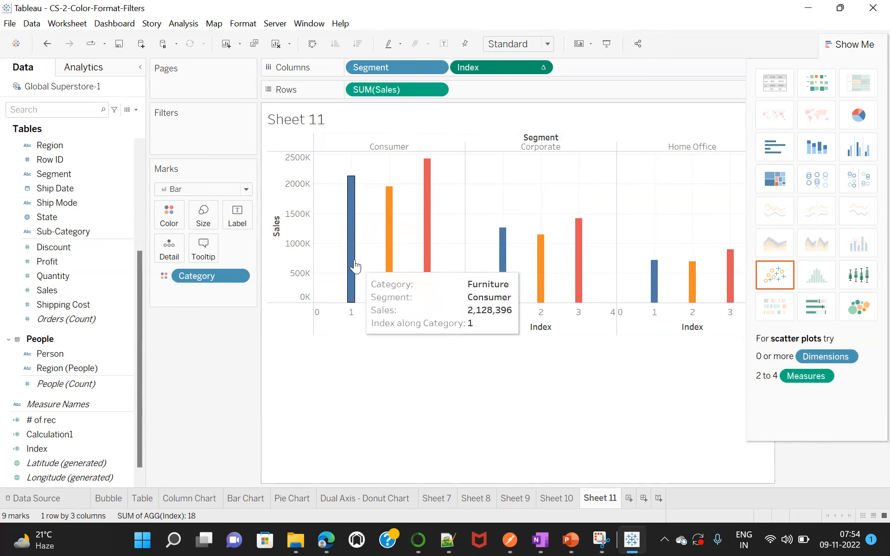
{"action": "mouse_move", "coordinate": [391, 264]}
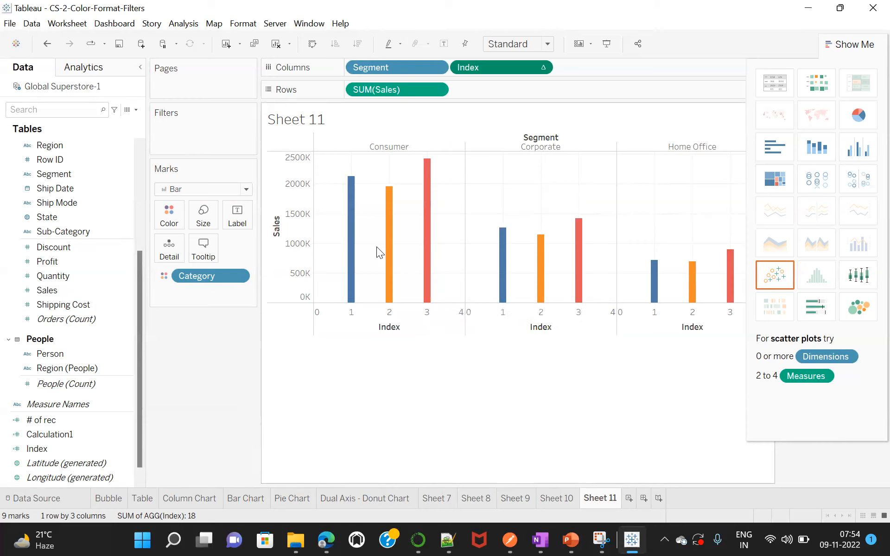
Try widening the bars with the manual size setting.
{"action": "mouse_move", "coordinate": [385, 247]}
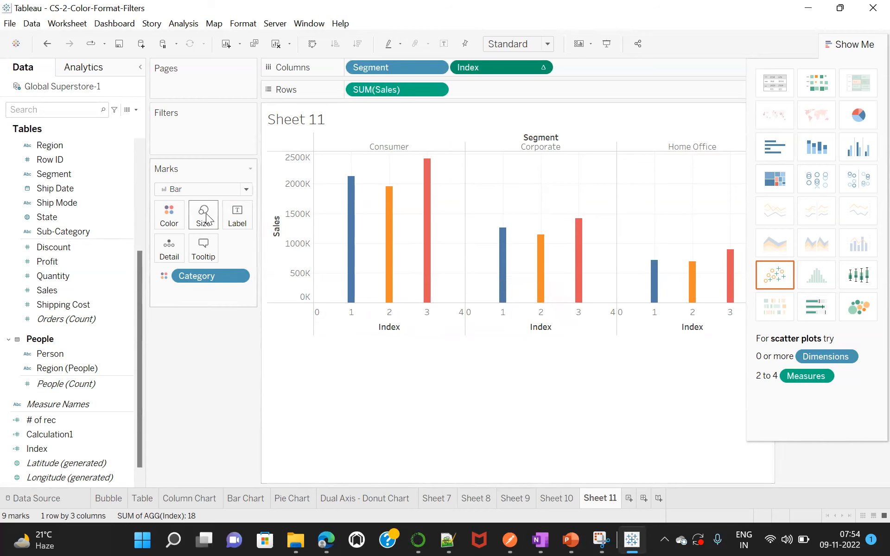
{"action": "mouse_move", "coordinate": [391, 300]}
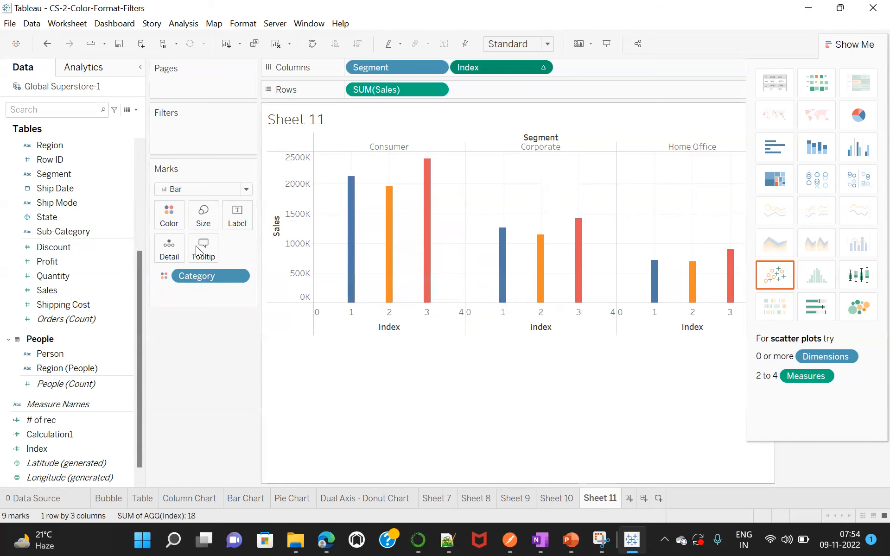
{"action": "left_click", "coordinate": [205, 217]}
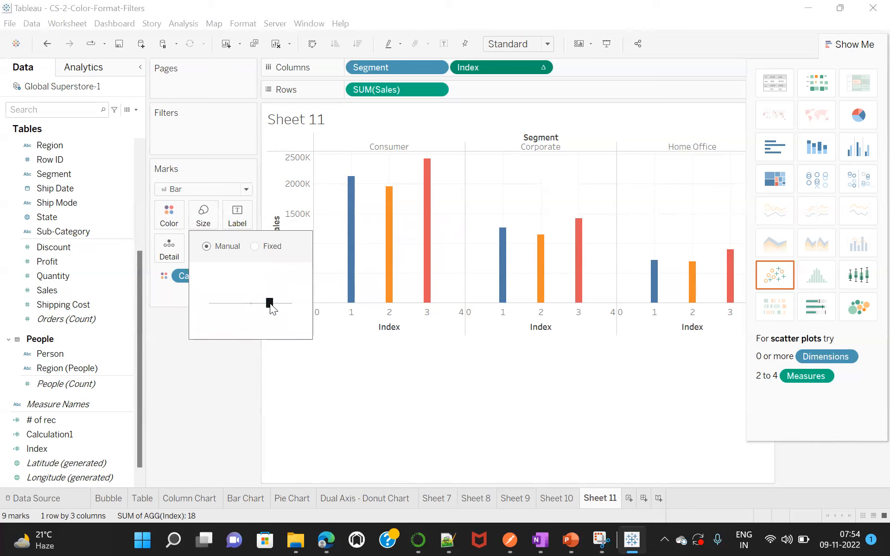
{"action": "left_click_drag", "start_coordinate": [283, 304], "coordinate": [290, 303]}
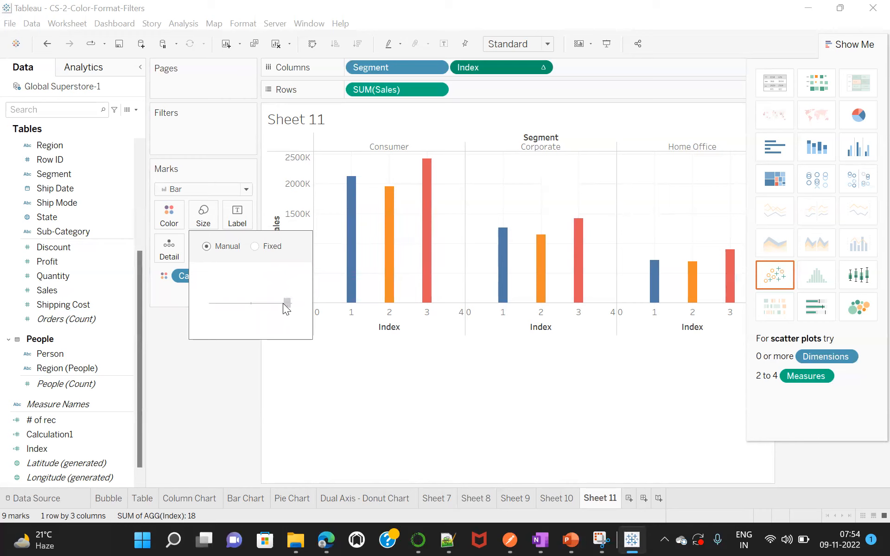
{"action": "left_click", "coordinate": [266, 304]}
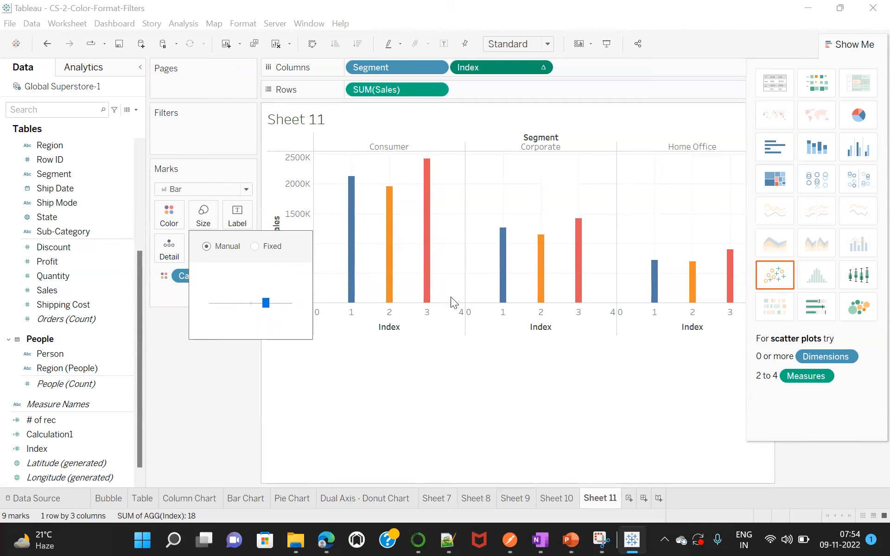
{"action": "left_click_drag", "start_coordinate": [306, 305], "coordinate": [307, 305]}
{"action": "left_click", "coordinate": [411, 362]}
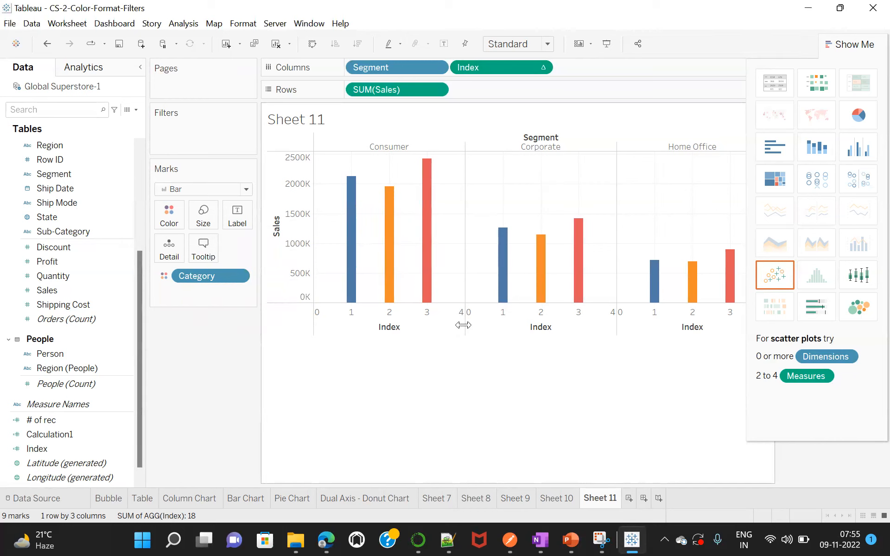
Narrow the segment panes so all three fit in the view, and switch the bar size to Fixed.
{"action": "left_click_drag", "start_coordinate": [463, 325], "coordinate": [405, 326]}
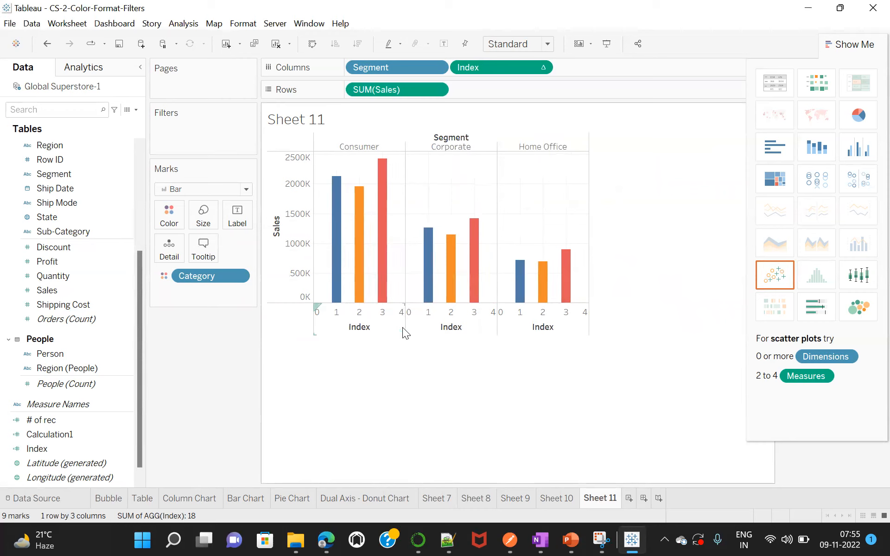
{"action": "left_click_drag", "start_coordinate": [404, 325], "coordinate": [435, 331]}
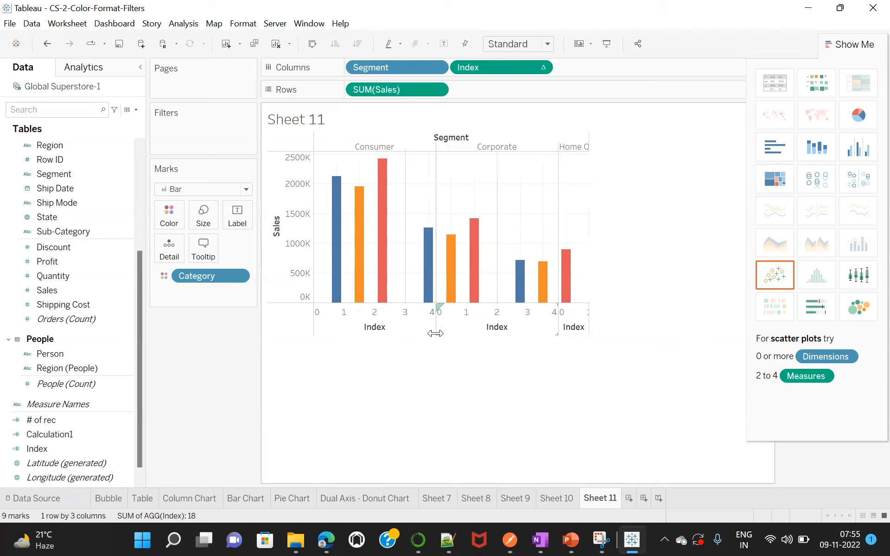
{"action": "left_click", "coordinate": [202, 223]}
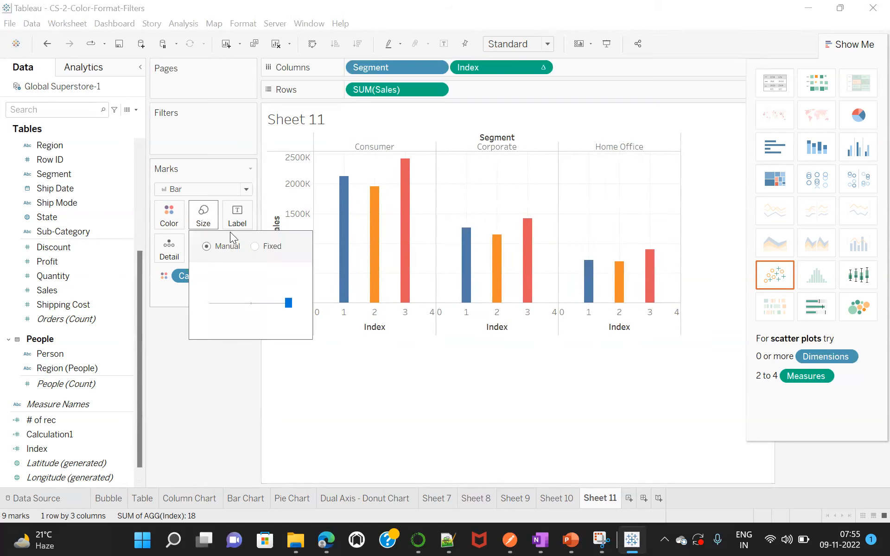
{"action": "left_click", "coordinate": [255, 247]}
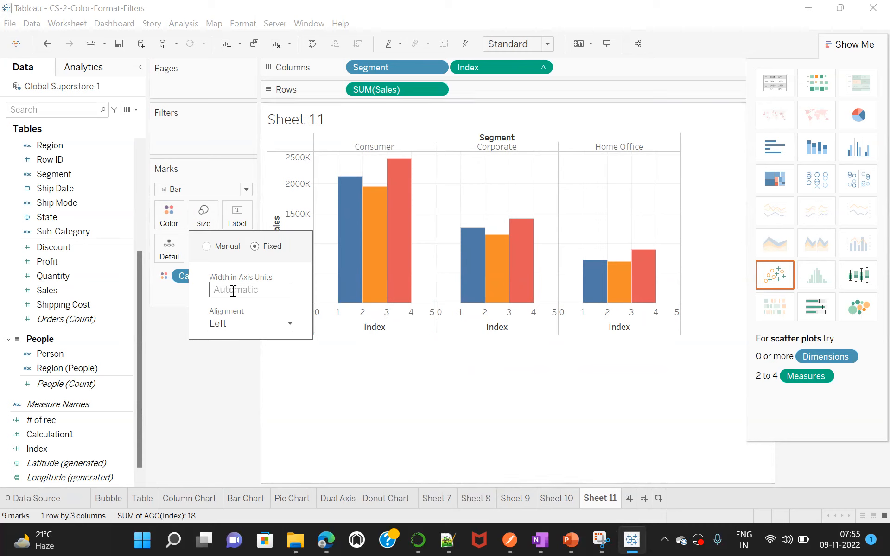
Try fixed bar widths of 2 and 1 axis units, and return the width to automatic.
{"action": "type", "text": "2"}
{"action": "key", "text": "Return"}
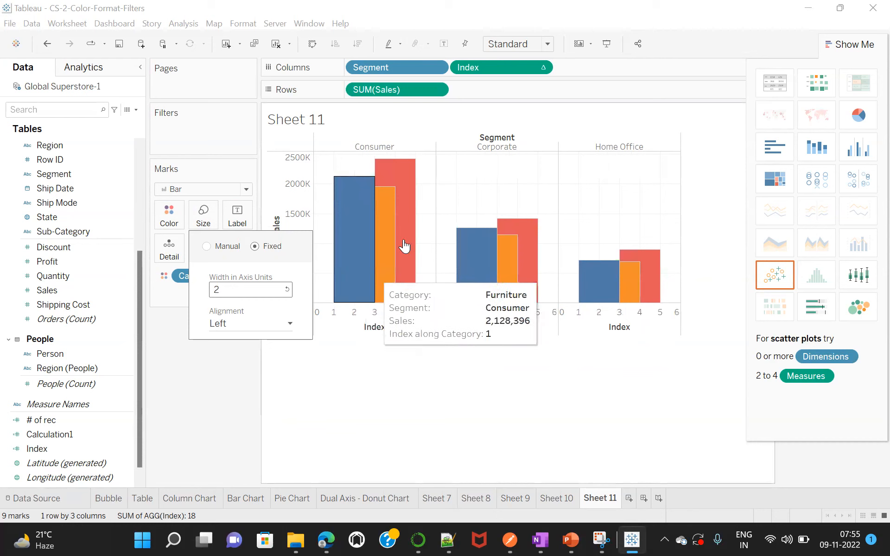
{"action": "left_click", "coordinate": [236, 289]}
{"action": "key", "text": "BackSpace"}
{"action": "type", "text": "1"}
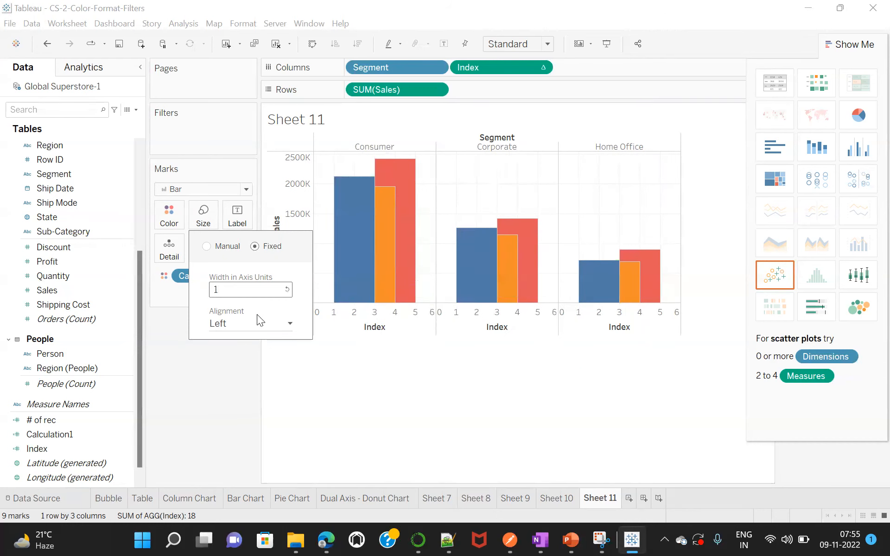
{"action": "left_click", "coordinate": [244, 288]}
{"action": "key", "text": "BackSpace"}
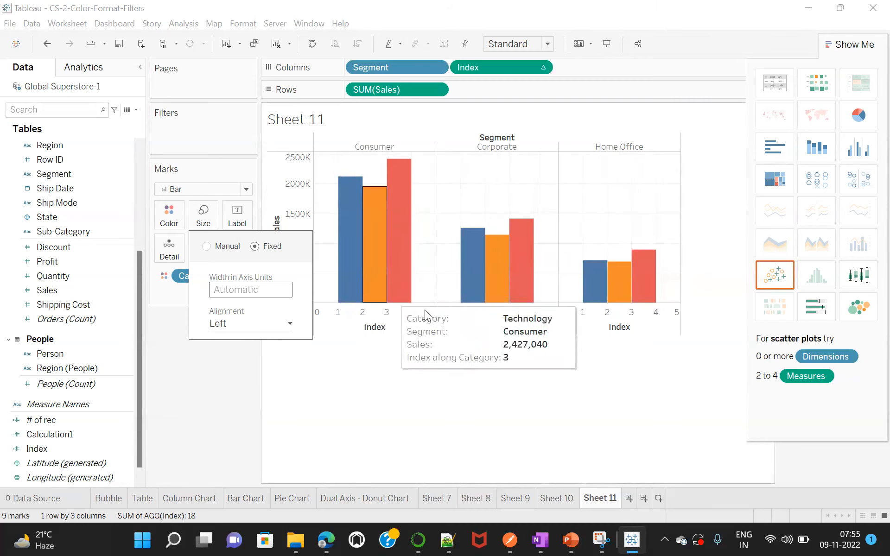
Try Right alignment for the fixed-width bars, and set their alignment to Center.
{"action": "left_click", "coordinate": [288, 321]}
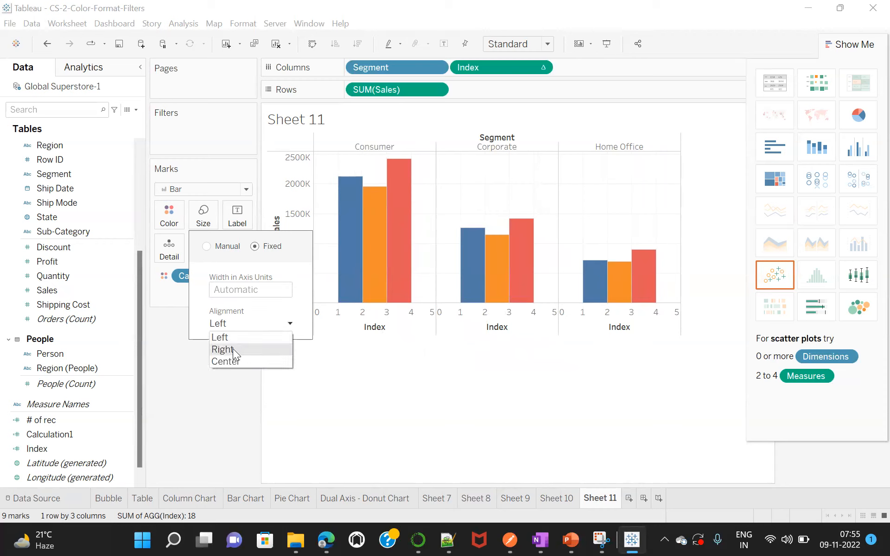
{"action": "left_click", "coordinate": [233, 349]}
{"action": "left_click", "coordinate": [288, 324]}
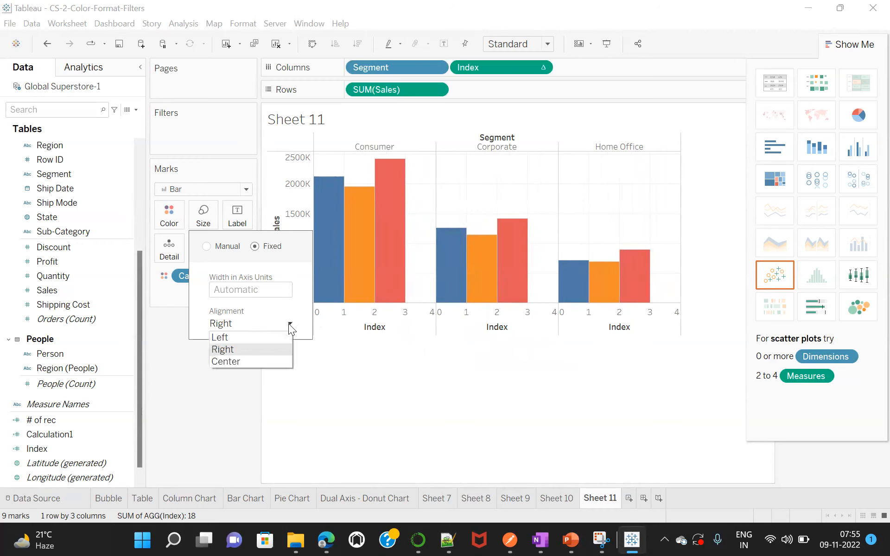
{"action": "left_click", "coordinate": [230, 361]}
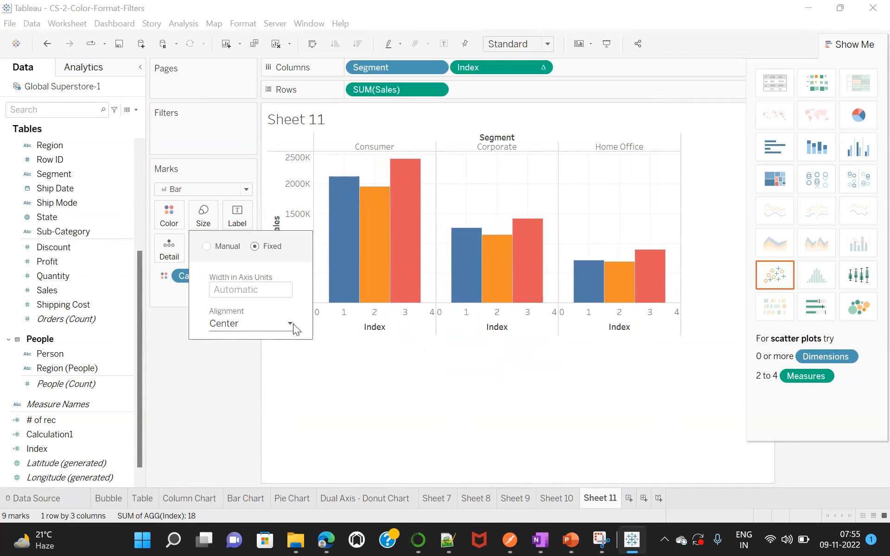
{"action": "left_click", "coordinate": [369, 350]}
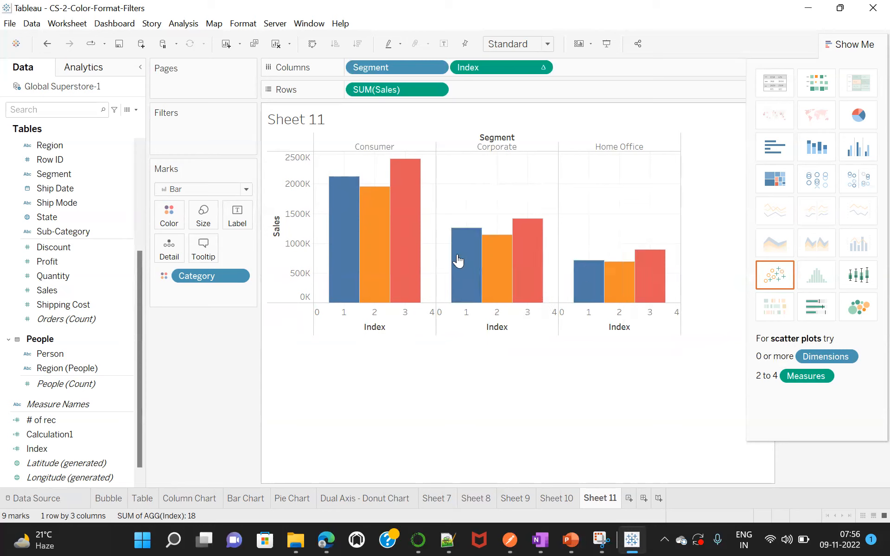
Hide the Index axis header below the bars and close the chart-type suggestions.
{"action": "mouse_move", "coordinate": [541, 268]}
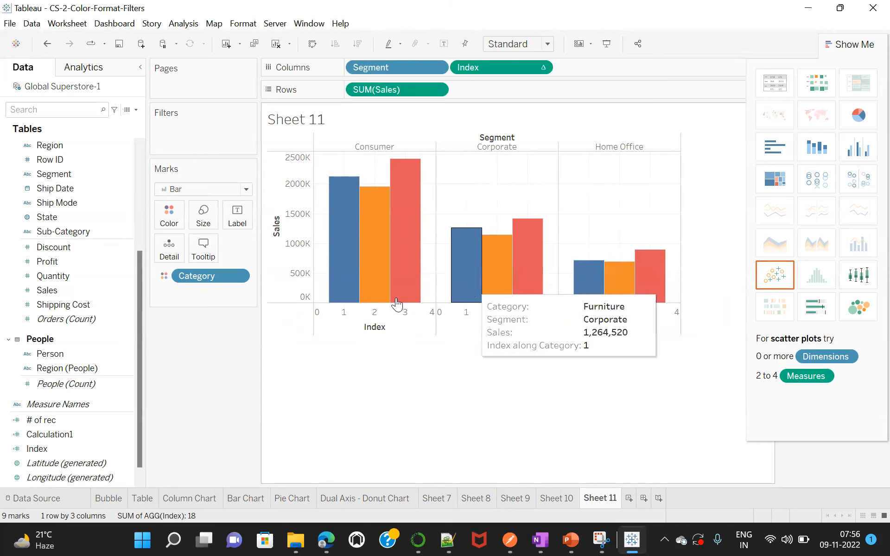
{"action": "right_click", "coordinate": [330, 330]}
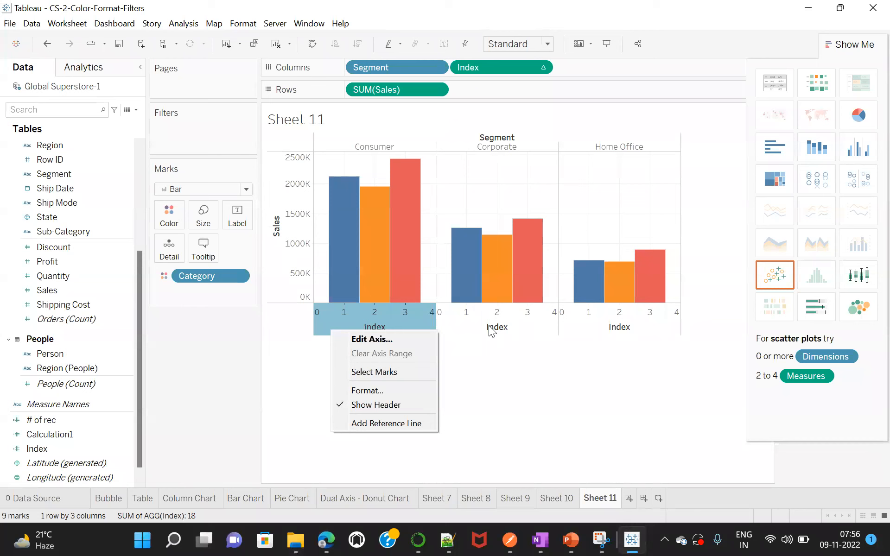
{"action": "right_click", "coordinate": [448, 325]}
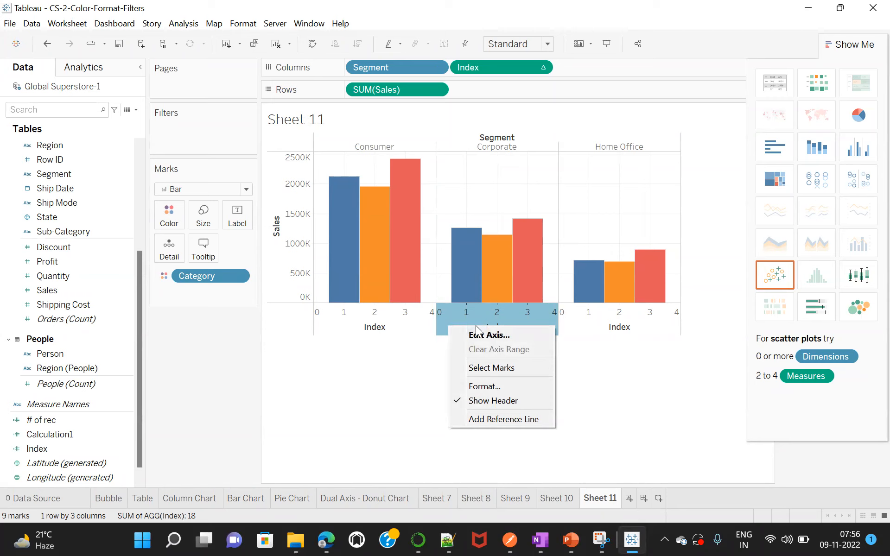
{"action": "left_click", "coordinate": [456, 401]}
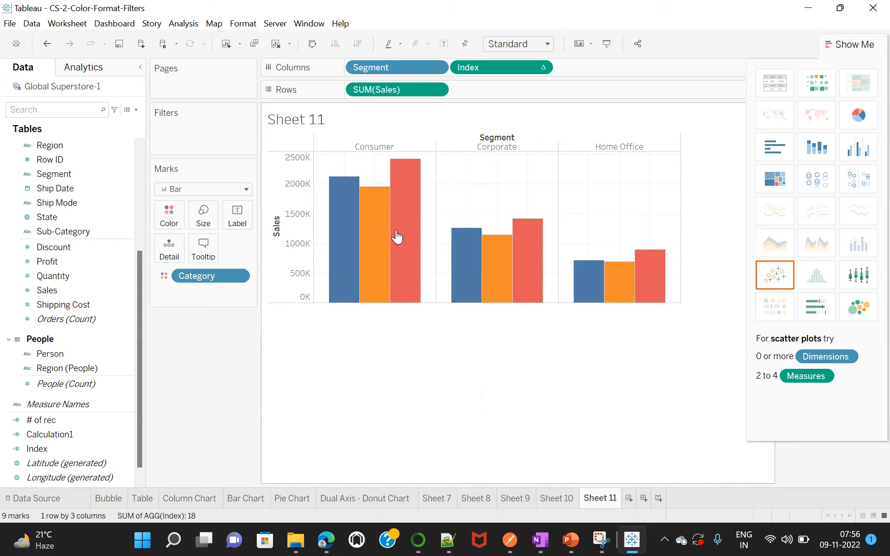
{"action": "left_click", "coordinate": [849, 44]}
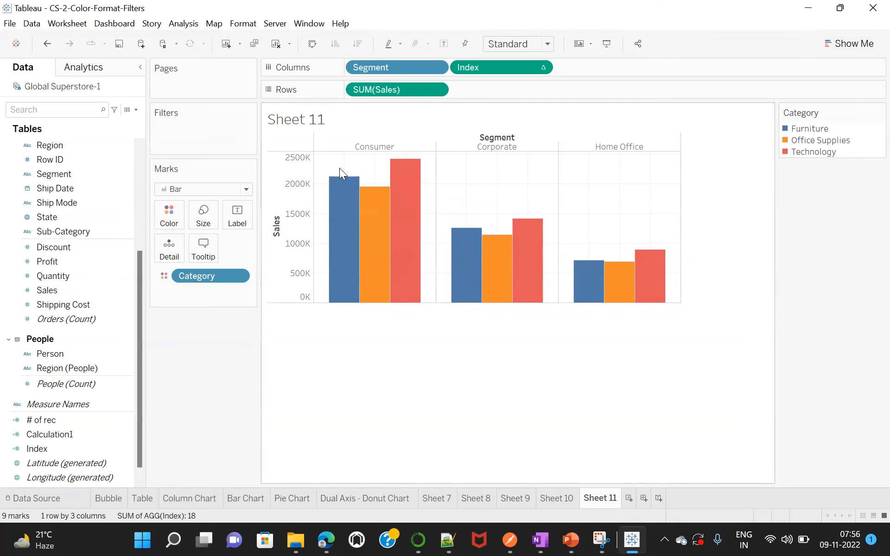
Label the bars with the Category field and allow the labels to overlap other marks.
{"action": "mouse_move", "coordinate": [339, 181]}
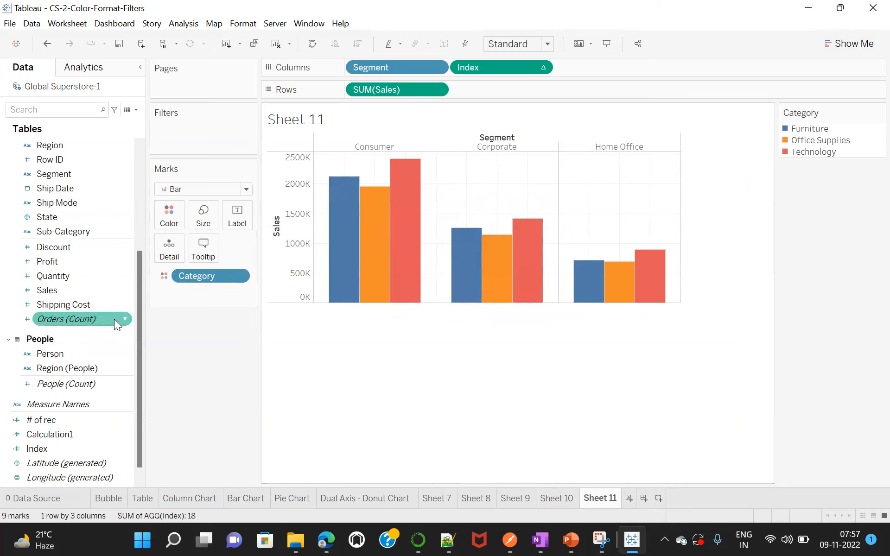
{"action": "left_click_drag", "start_coordinate": [139, 332], "coordinate": [137, 310]}
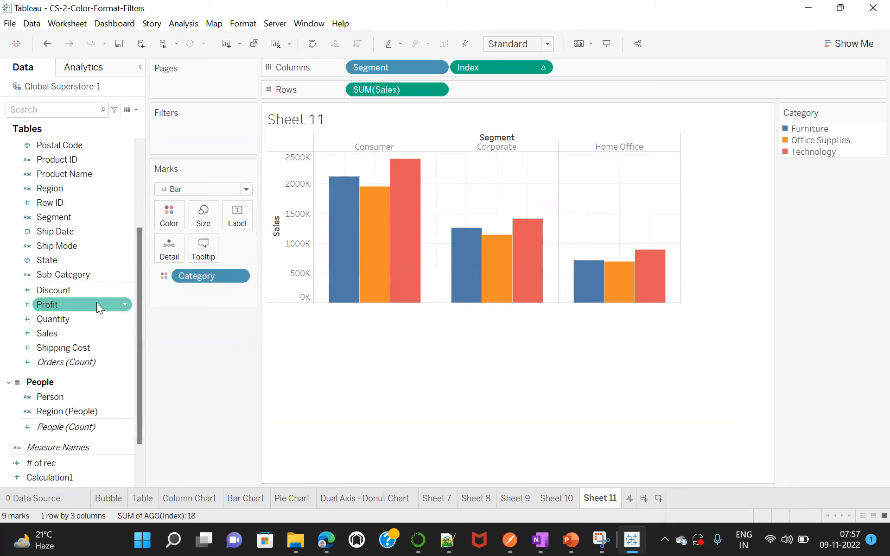
{"action": "left_click_drag", "start_coordinate": [138, 300], "coordinate": [133, 217]}
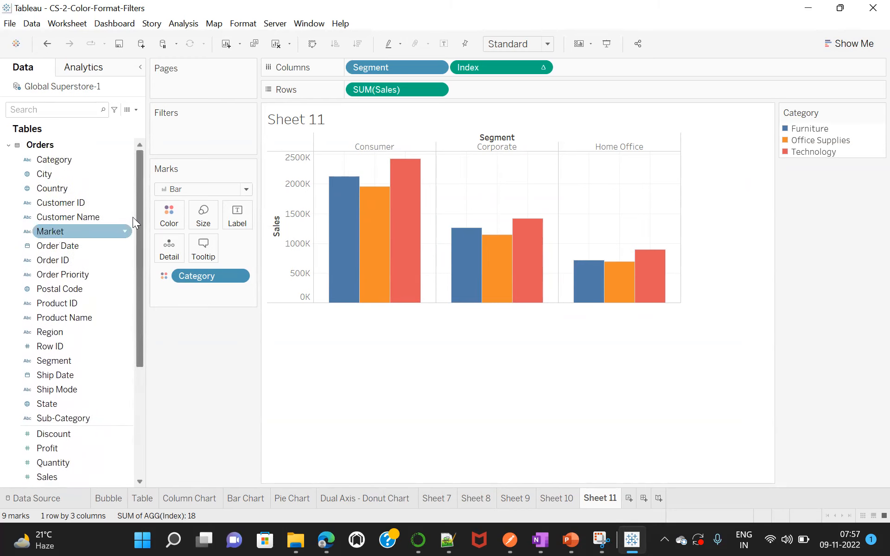
{"action": "left_click_drag", "start_coordinate": [42, 157], "coordinate": [237, 214]}
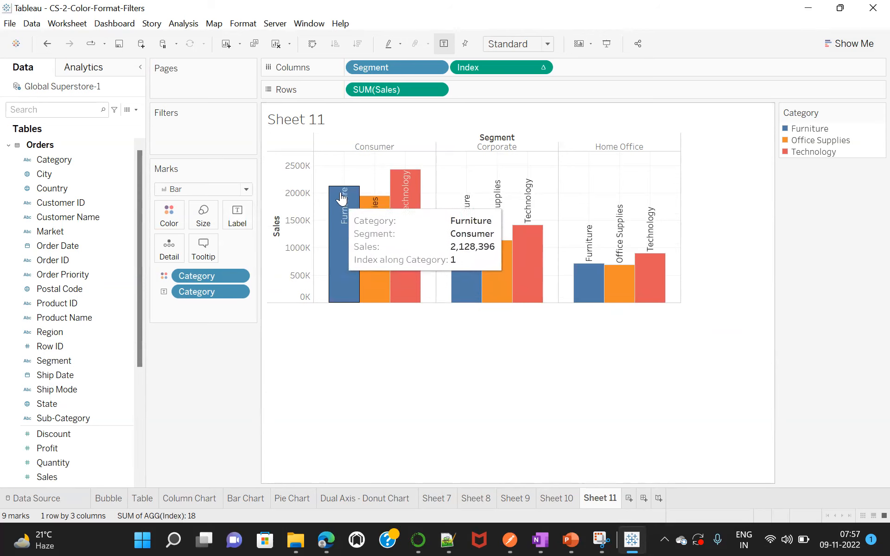
{"action": "left_click", "coordinate": [237, 216]}
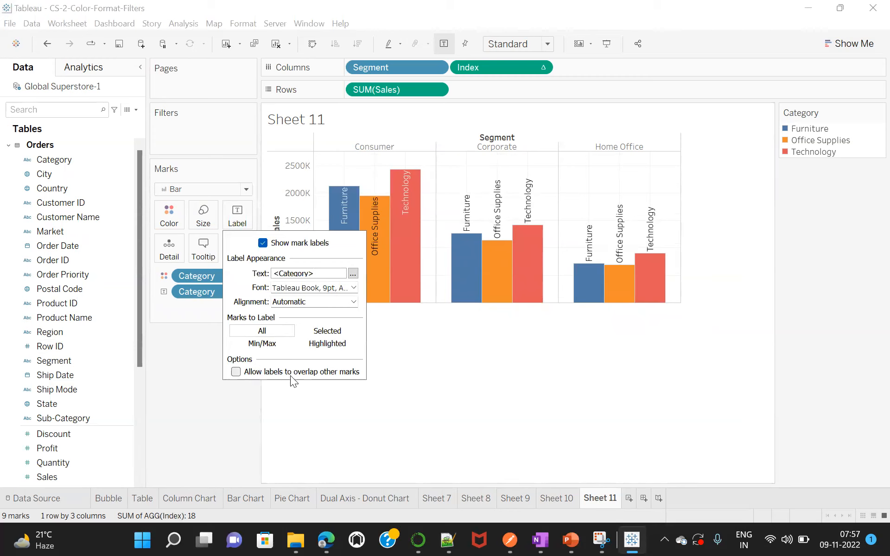
{"action": "left_click", "coordinate": [236, 372]}
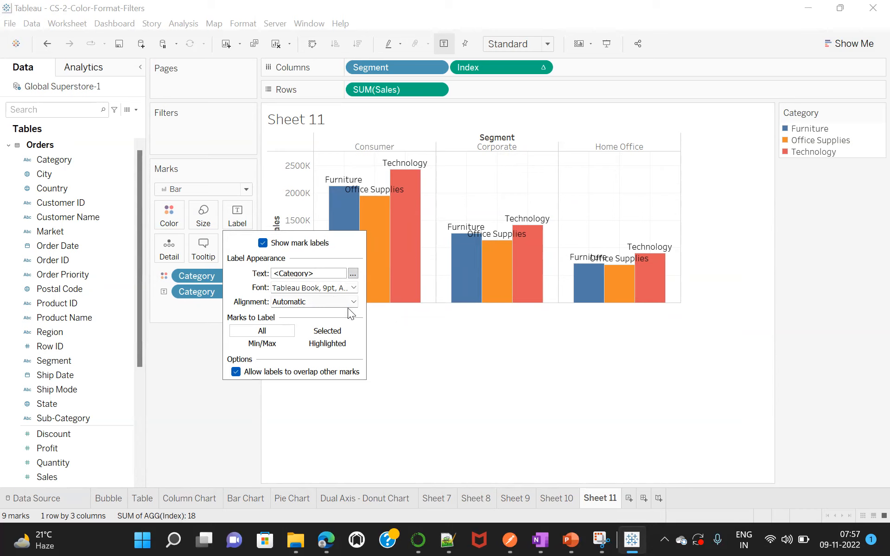
Try labelling only Min/Max marks and only Selected marks, selecting individual category bars in the Consumer segment.
{"action": "left_click", "coordinate": [259, 343]}
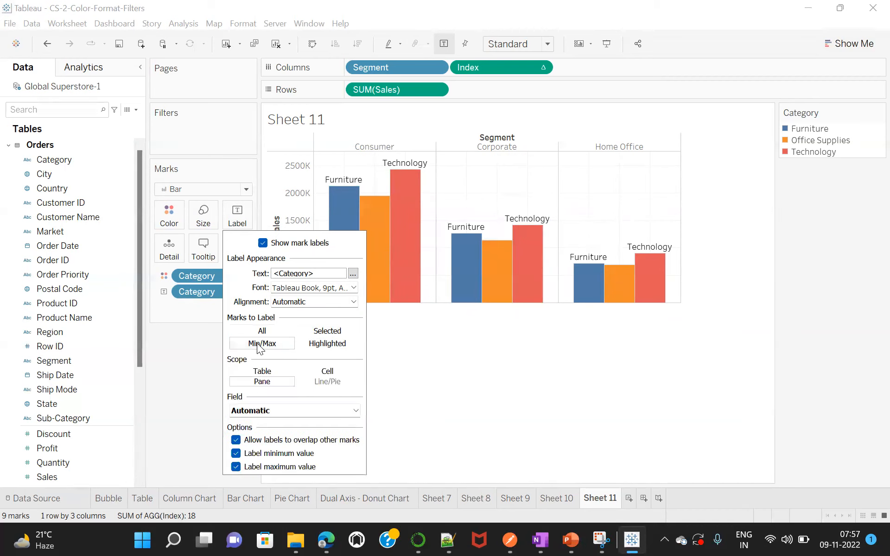
{"action": "left_click", "coordinate": [328, 331]}
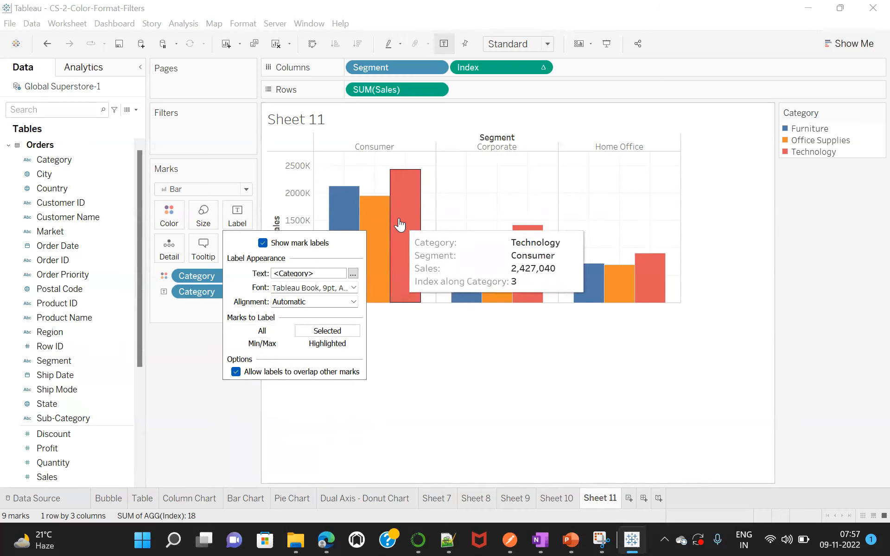
{"action": "left_click", "coordinate": [408, 176]}
{"action": "left_click", "coordinate": [406, 172]}
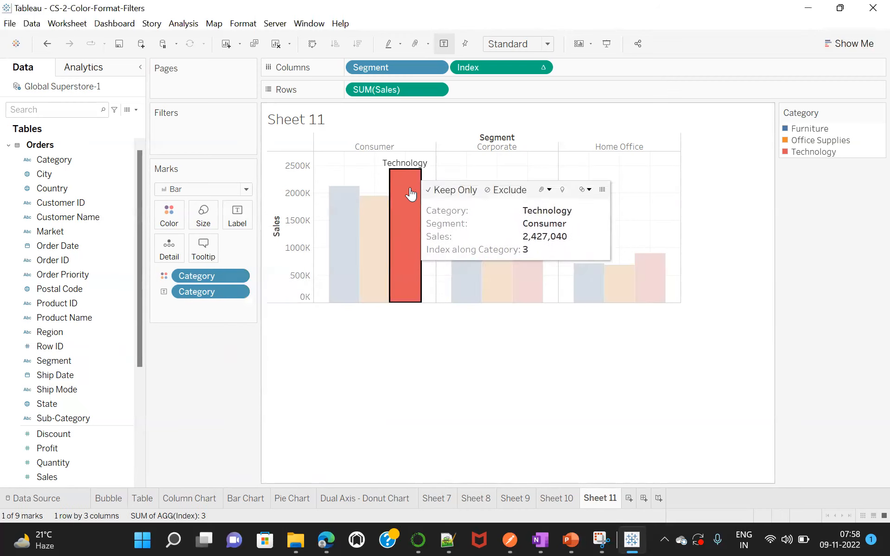
{"action": "left_click", "coordinate": [373, 224]}
{"action": "left_click", "coordinate": [347, 226]}
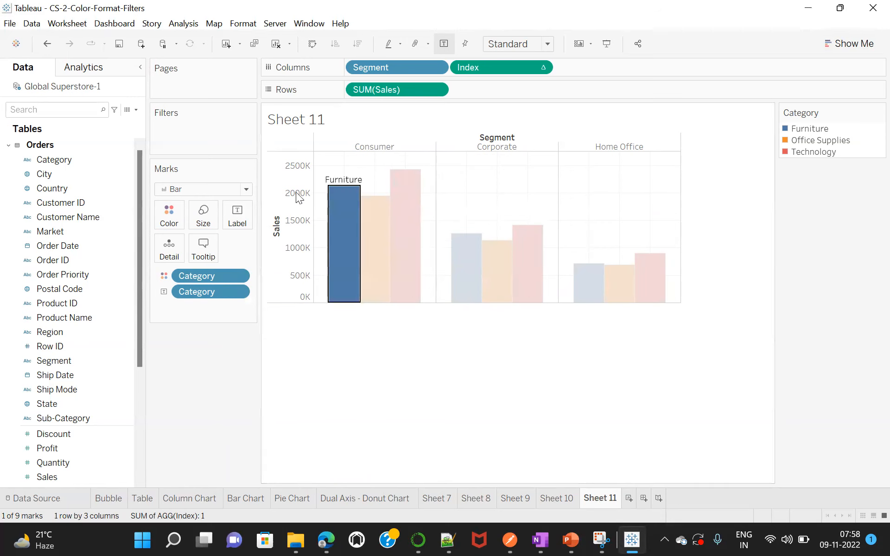
Set the category labels to show on all marks, with overlapping other marks allowed.
{"action": "left_click", "coordinate": [237, 215]}
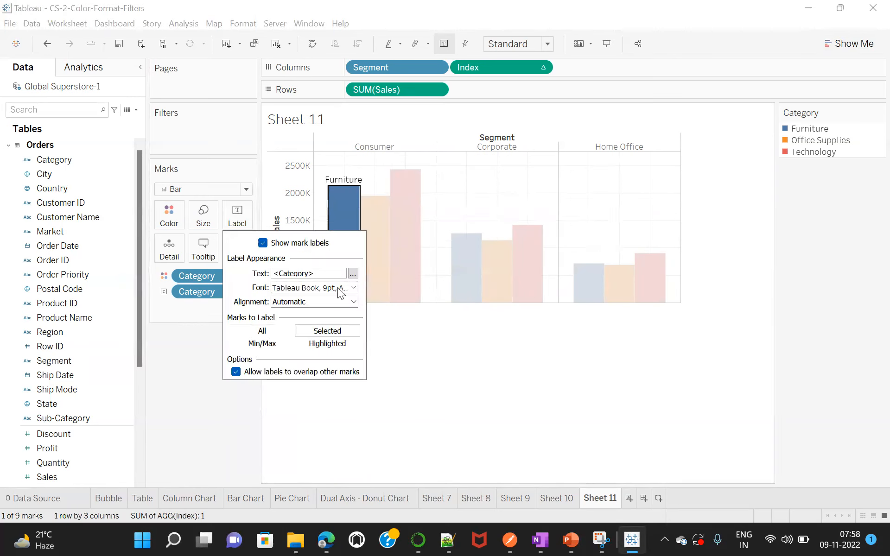
{"action": "left_click", "coordinate": [261, 331]}
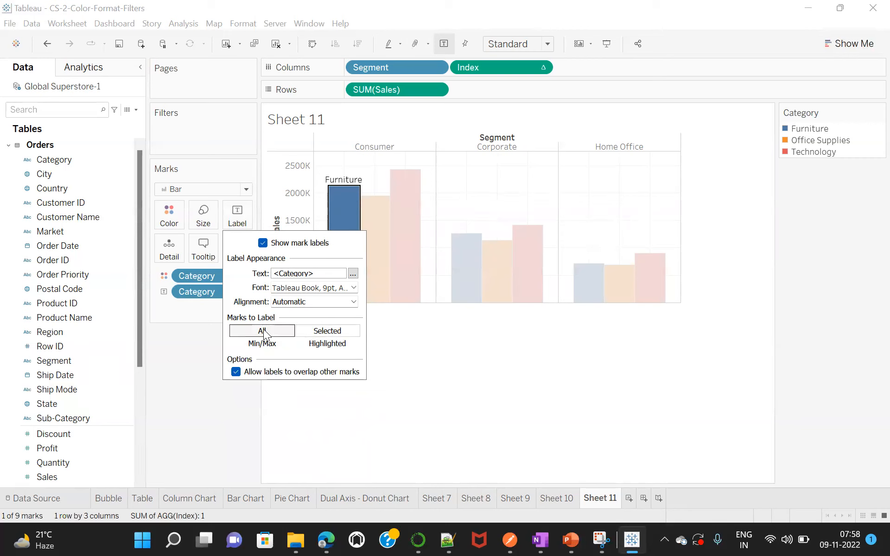
{"action": "left_click", "coordinate": [236, 372]}
{"action": "left_click", "coordinate": [414, 360]}
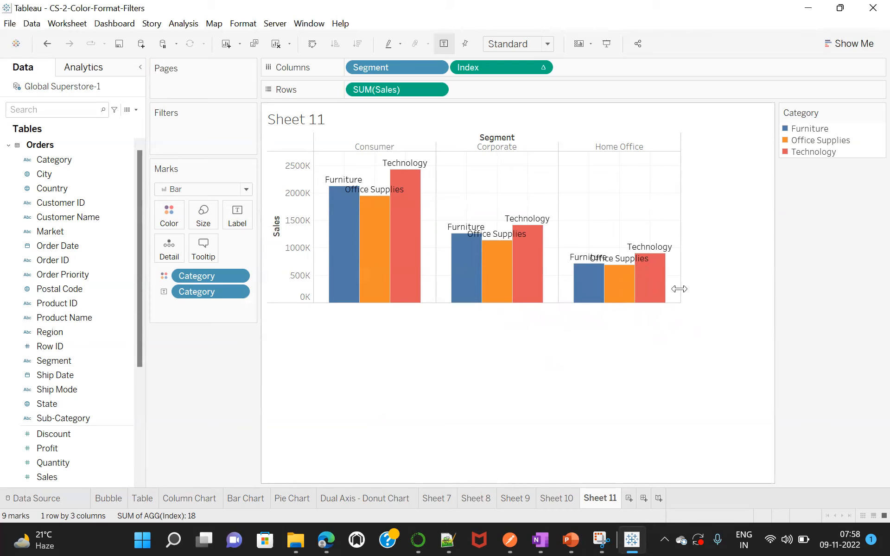
Widen the segment bar chart to the full width of the view and inspect the Consumer bars' details.
{"action": "left_click_drag", "start_coordinate": [678, 288], "coordinate": [758, 294]}
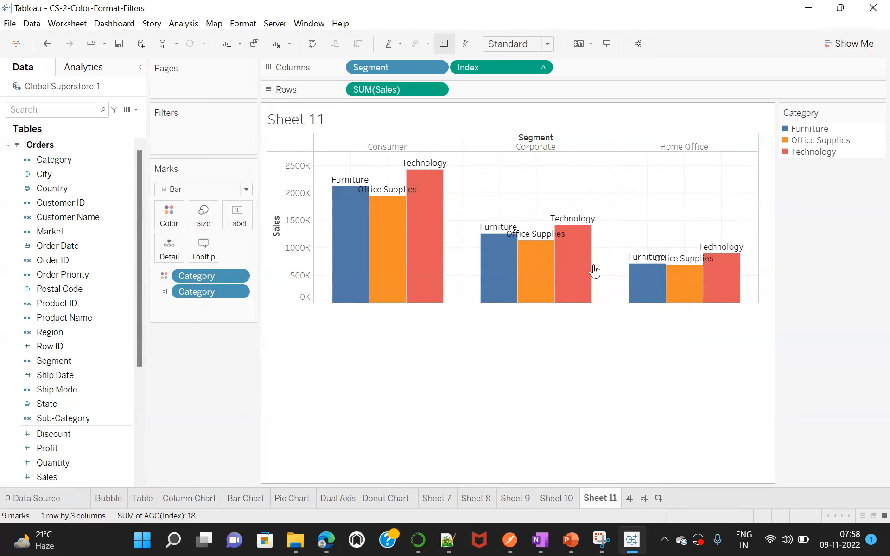
{"action": "left_click_drag", "start_coordinate": [758, 223], "coordinate": [770, 225]}
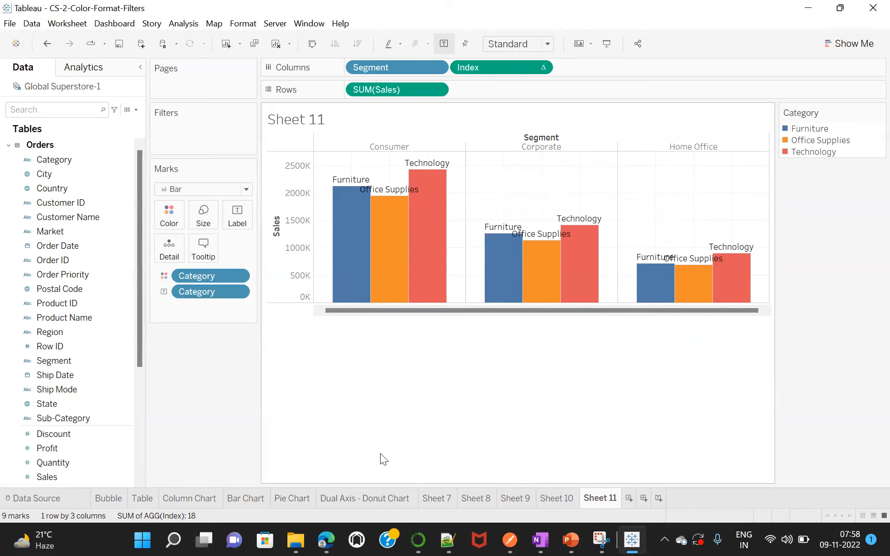
{"action": "mouse_move", "coordinate": [429, 273]}
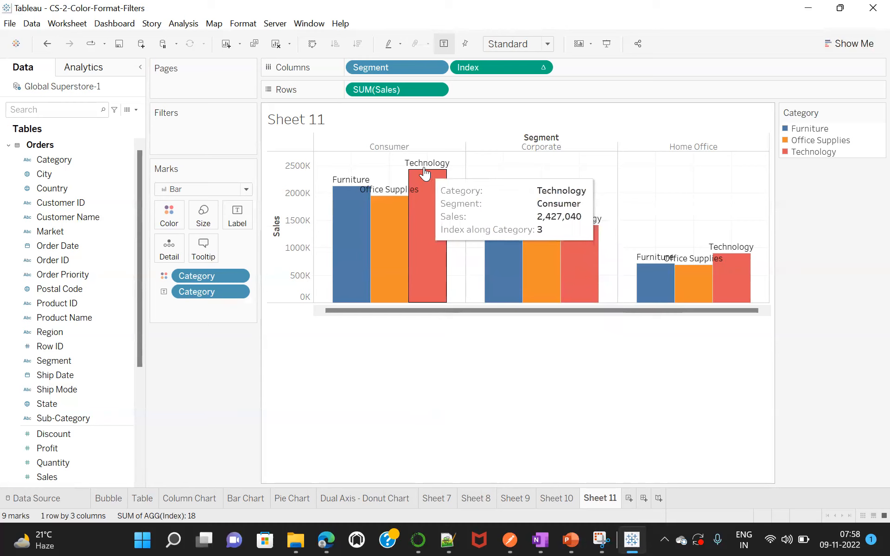
{"action": "mouse_move", "coordinate": [358, 199]}
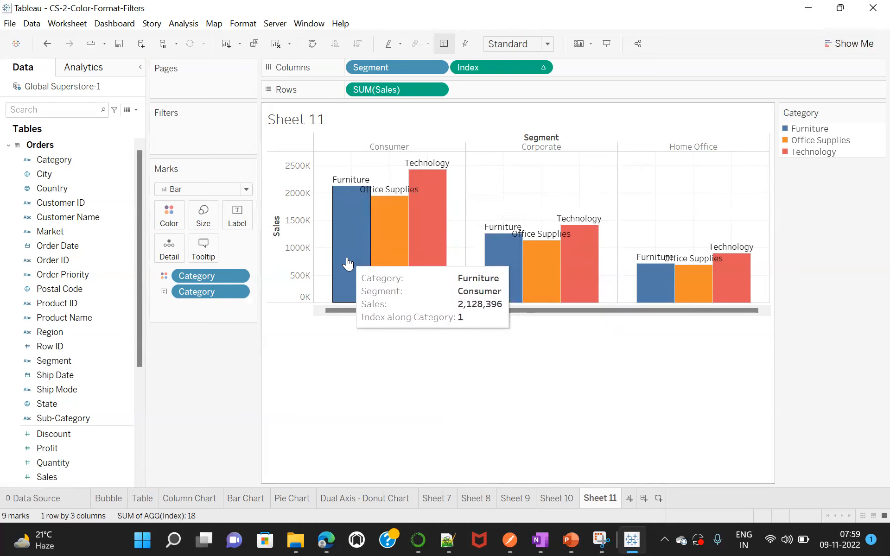
{"action": "mouse_move", "coordinate": [389, 264]}
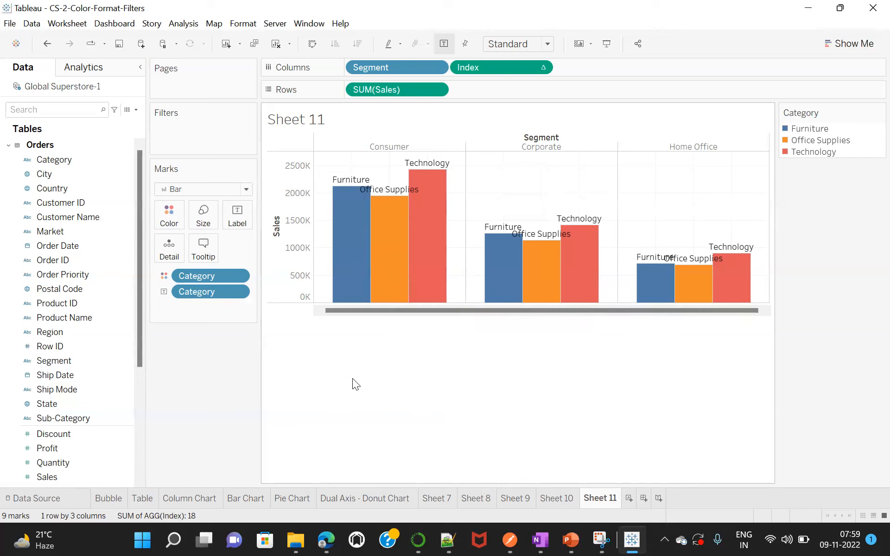
Compare the tables on Sheet 9 and Sheet 10, and review the table calculation options of Sheet 9's Sales measure.
{"action": "left_click", "coordinate": [555, 497]}
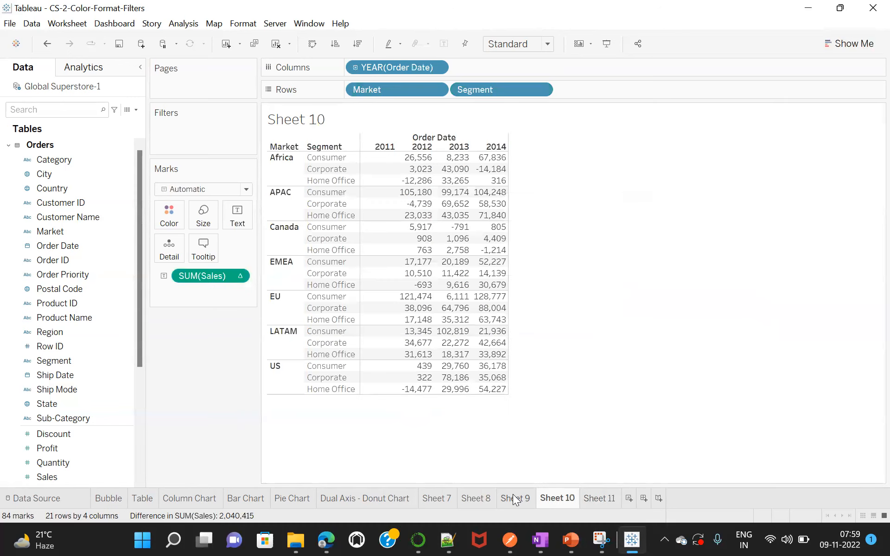
{"action": "left_click", "coordinate": [517, 498]}
{"action": "left_click", "coordinate": [562, 498]}
{"action": "left_click", "coordinate": [513, 499]}
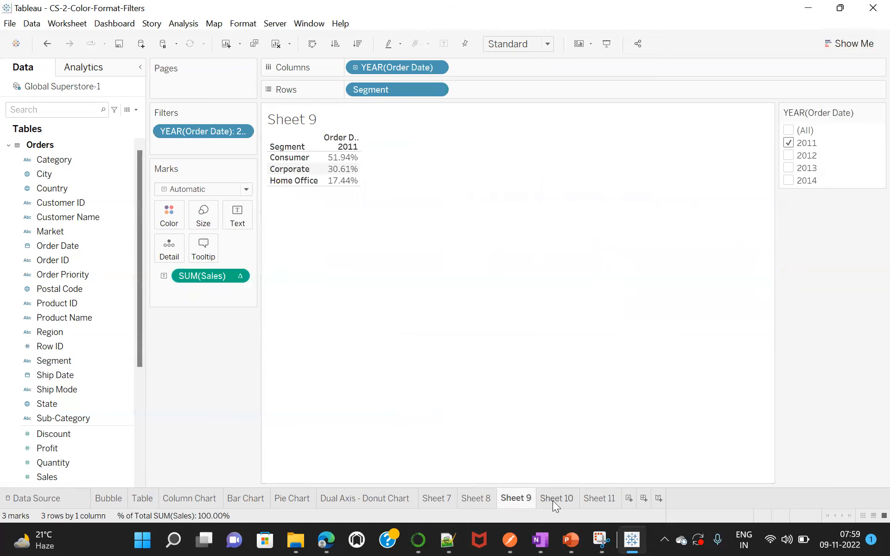
{"action": "left_click", "coordinate": [552, 499]}
{"action": "left_click", "coordinate": [514, 497]}
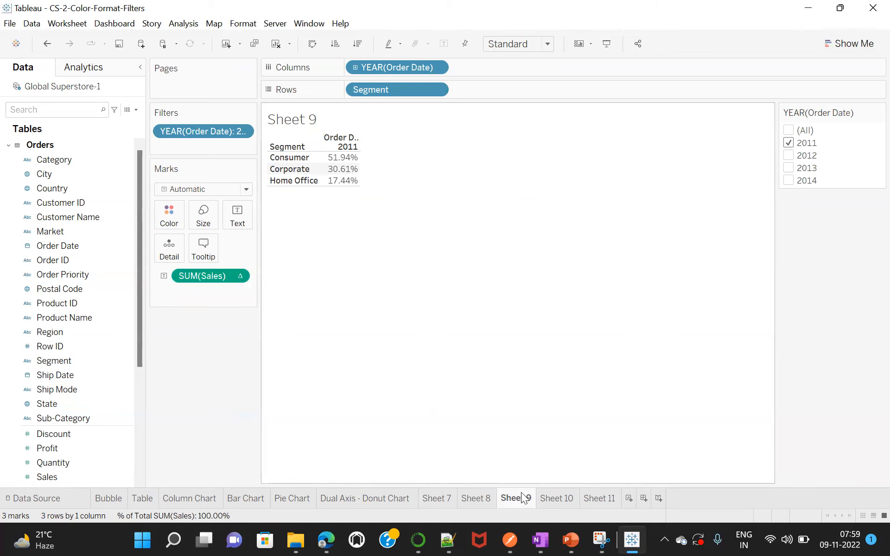
{"action": "left_click", "coordinate": [238, 275]}
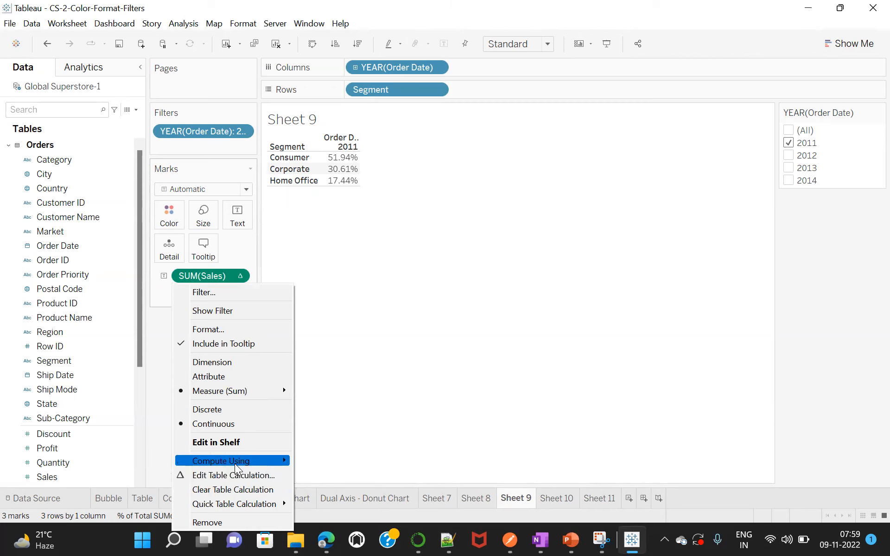
{"action": "mouse_move", "coordinate": [235, 465]}
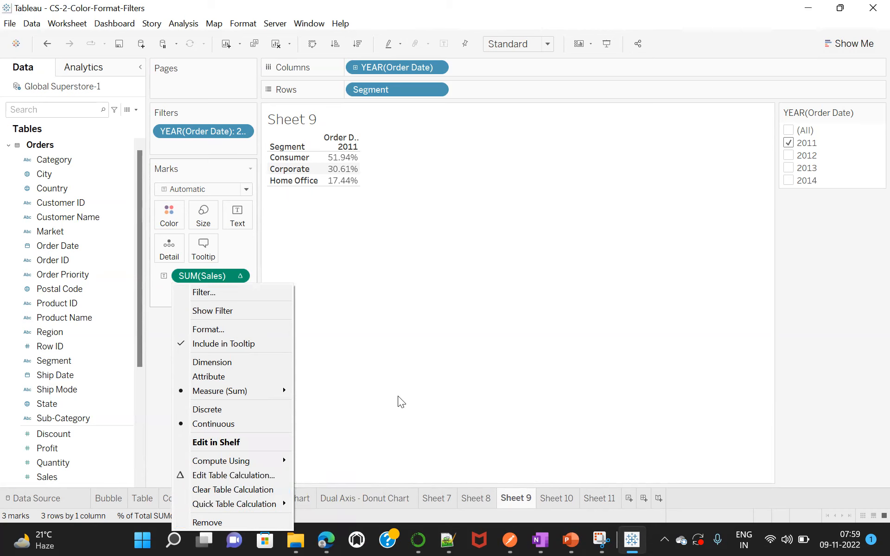
Try a Difference From table calculation on the Bar Chart sheet's Sales measure, computed Table (down) relative to Previous.
{"action": "left_click", "coordinate": [356, 499]}
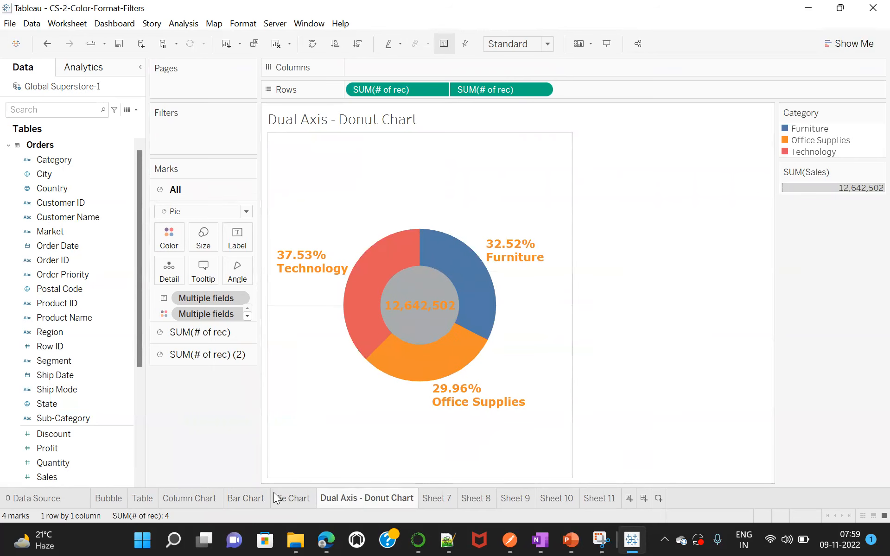
{"action": "left_click", "coordinate": [287, 498]}
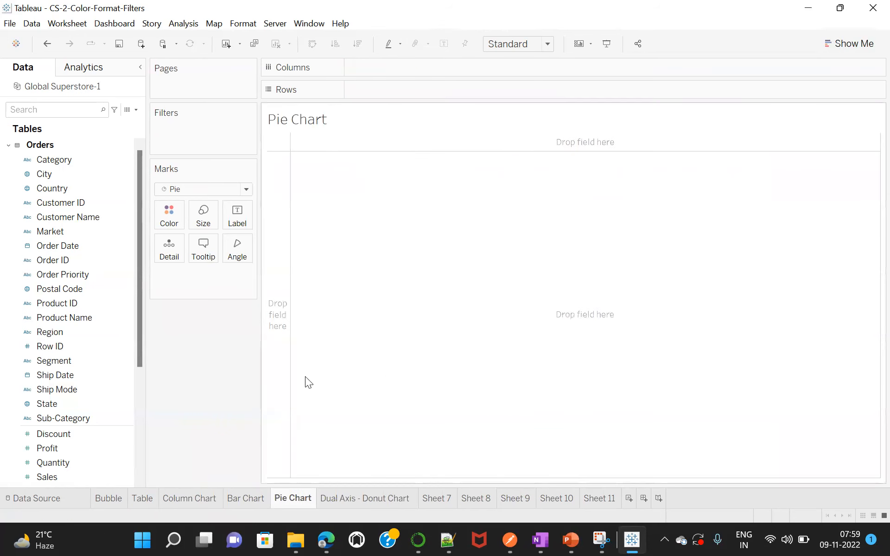
{"action": "left_click", "coordinate": [243, 500]}
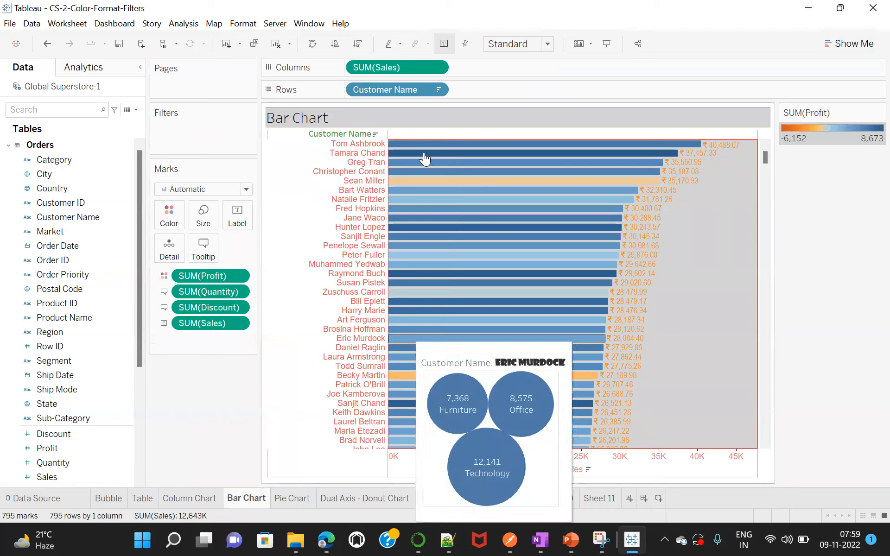
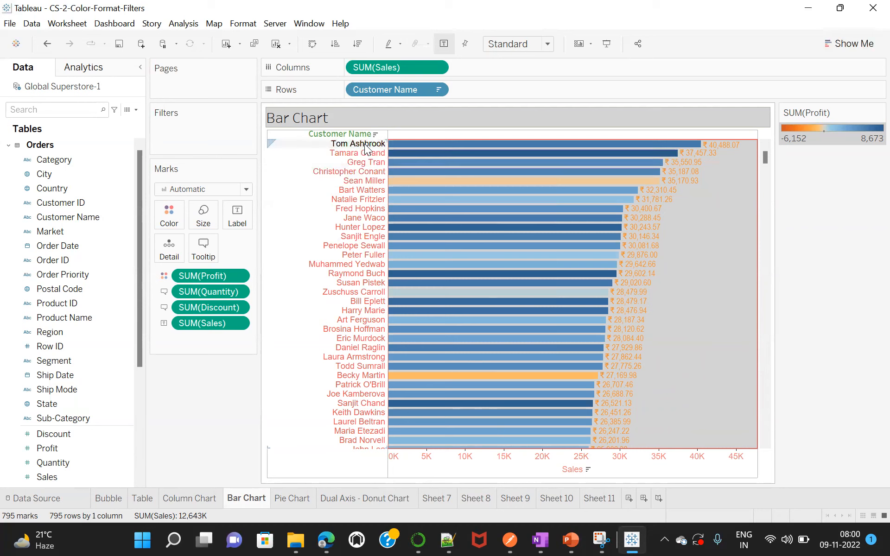
{"action": "left_click", "coordinate": [437, 69]}
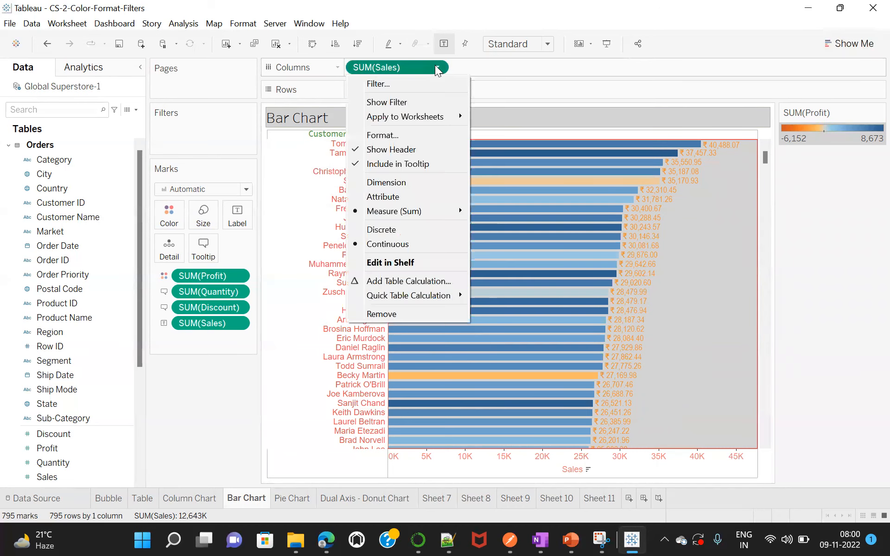
{"action": "left_click", "coordinate": [414, 279]}
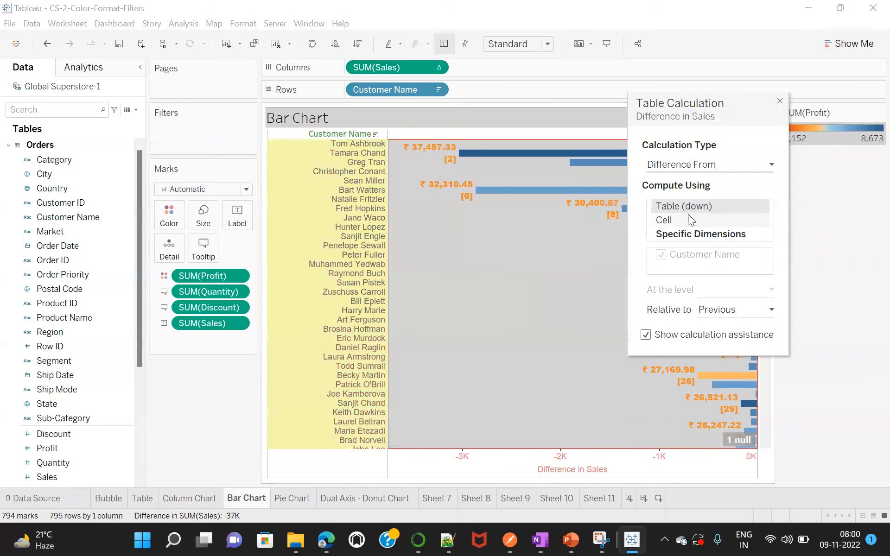
{"action": "left_click", "coordinate": [749, 162]}
{"action": "left_click", "coordinate": [749, 162]}
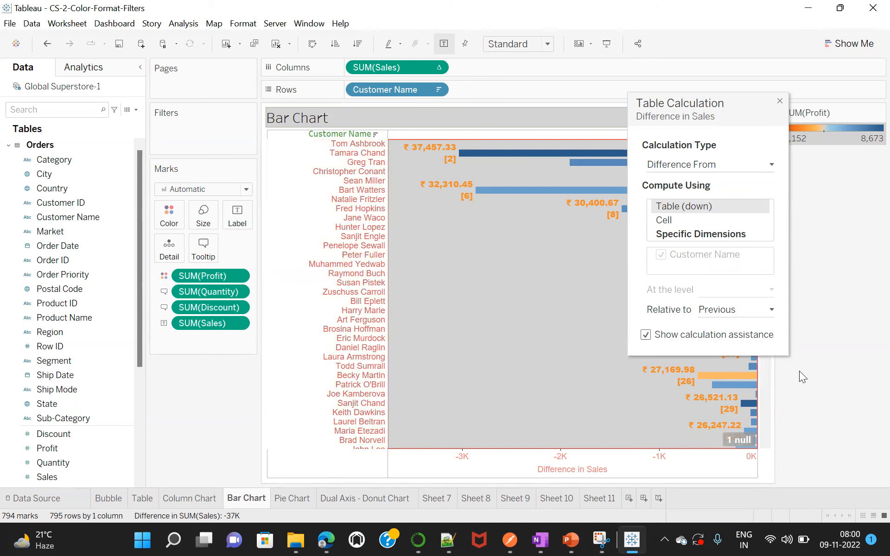
{"action": "left_click", "coordinate": [780, 101]}
{"action": "mouse_move", "coordinate": [524, 158]}
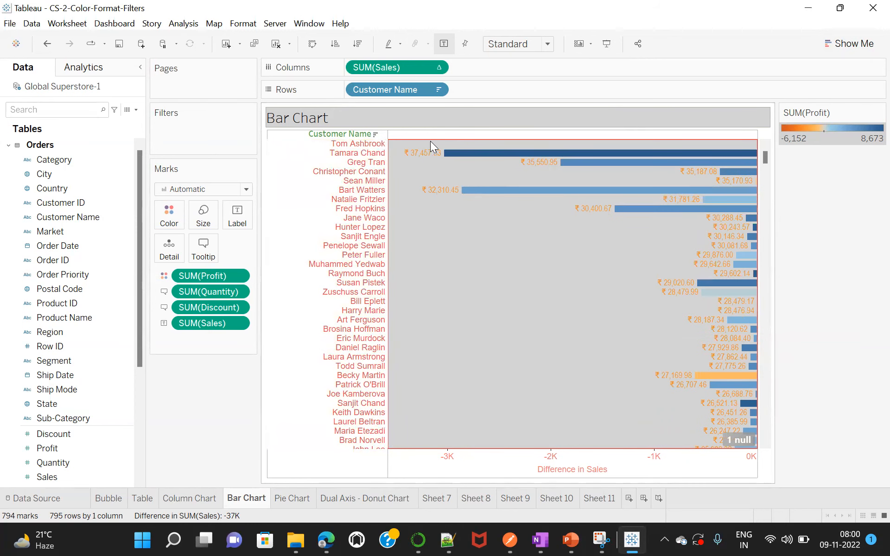
{"action": "mouse_move", "coordinate": [495, 157]}
{"action": "mouse_move", "coordinate": [546, 173]}
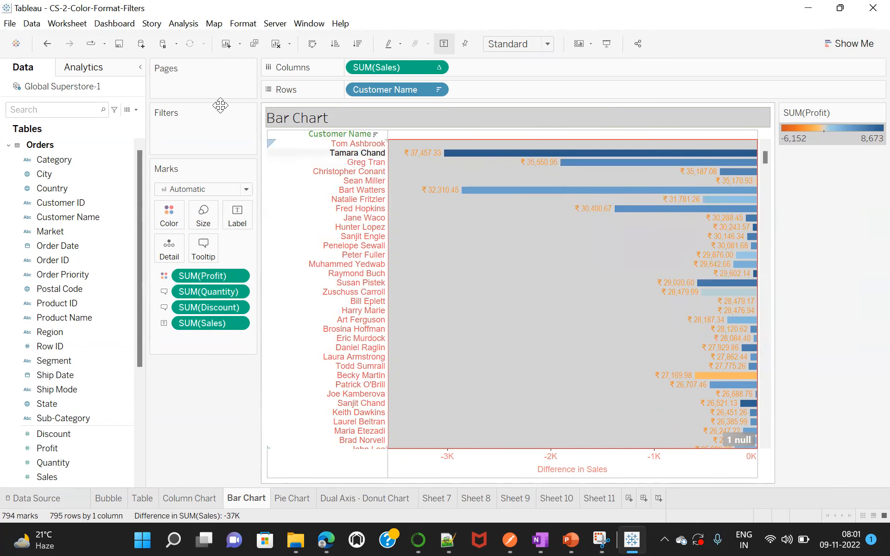
Undo the table calculation on the Bar Chart sheet and inspect the tooltips of the top customers' bars.
{"action": "left_click", "coordinate": [47, 43]}
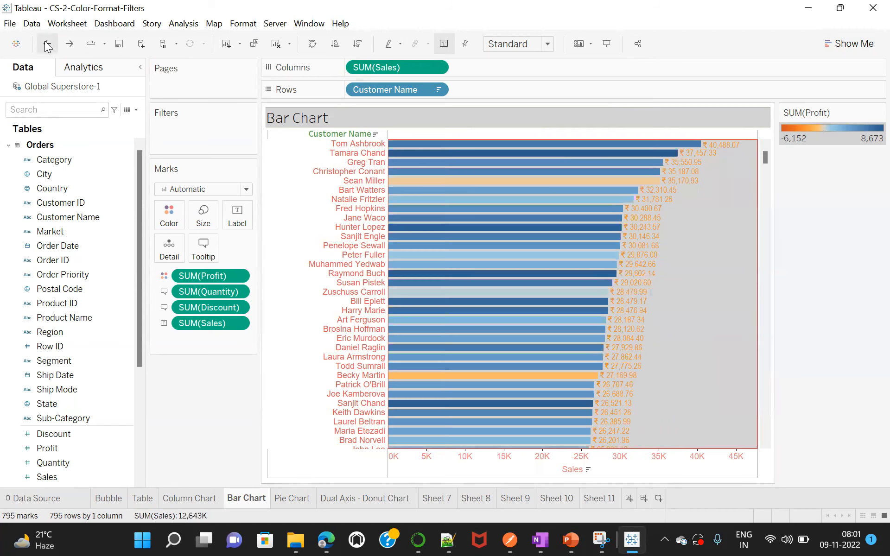
{"action": "mouse_move", "coordinate": [622, 325]}
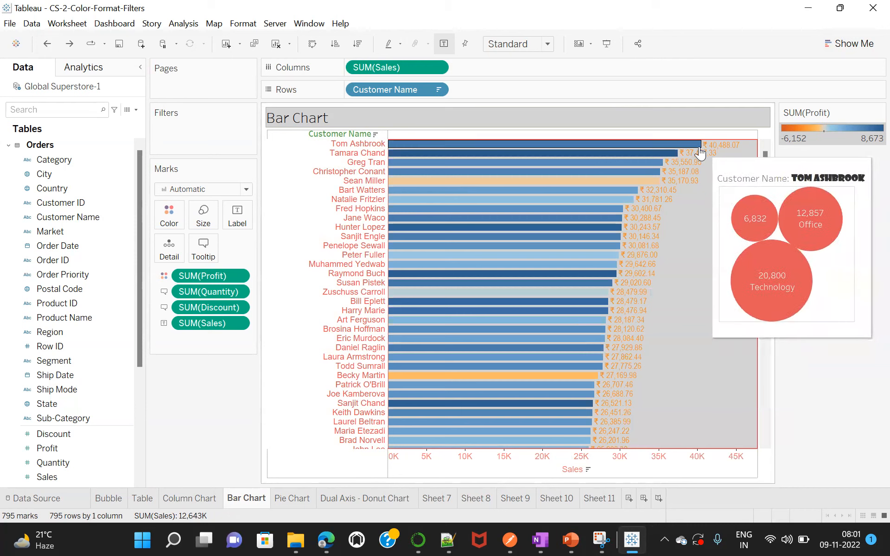
{"action": "mouse_move", "coordinate": [680, 156]}
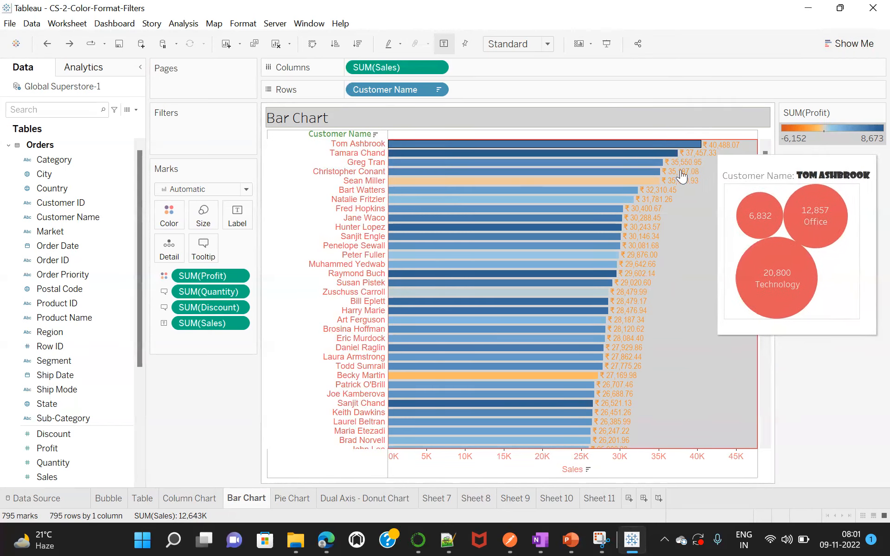
{"action": "mouse_move", "coordinate": [655, 222]}
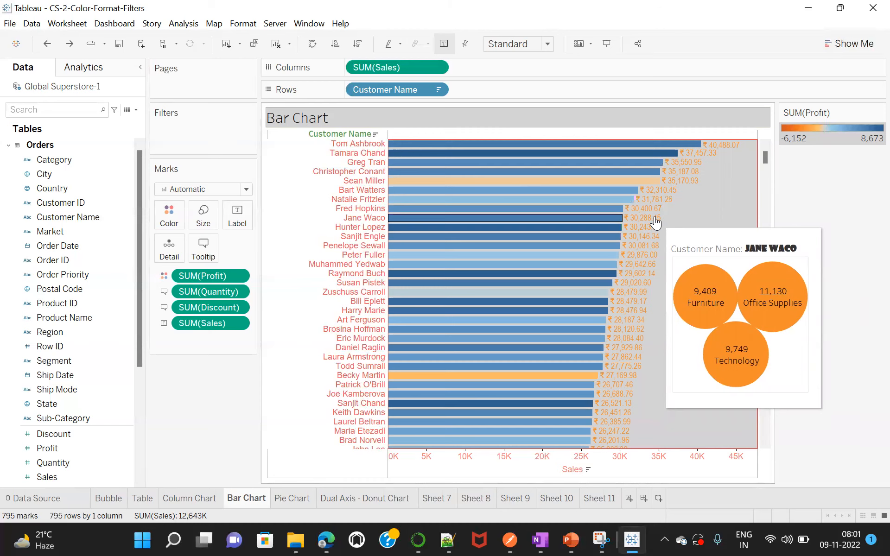
Replace the Category labels on Sheet 11's bars with the Sales values.
{"action": "left_click", "coordinate": [596, 499]}
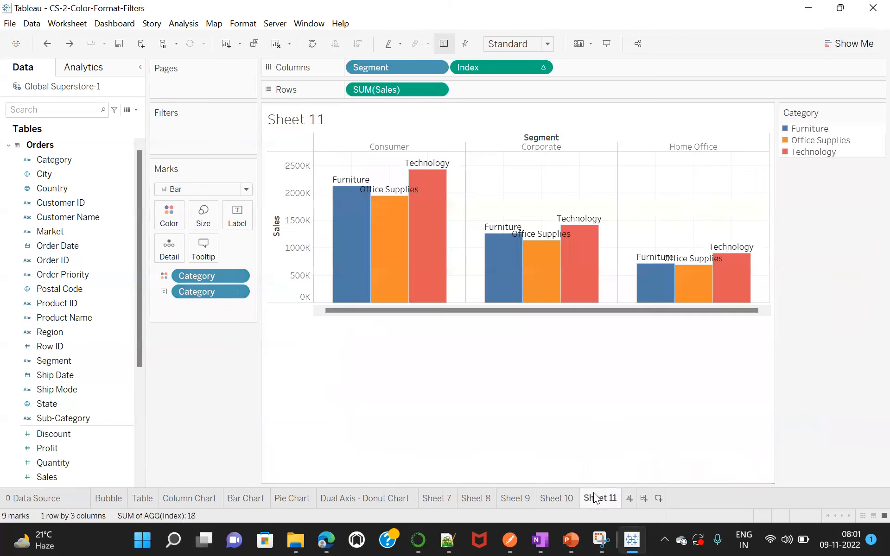
{"action": "mouse_move", "coordinate": [352, 198]}
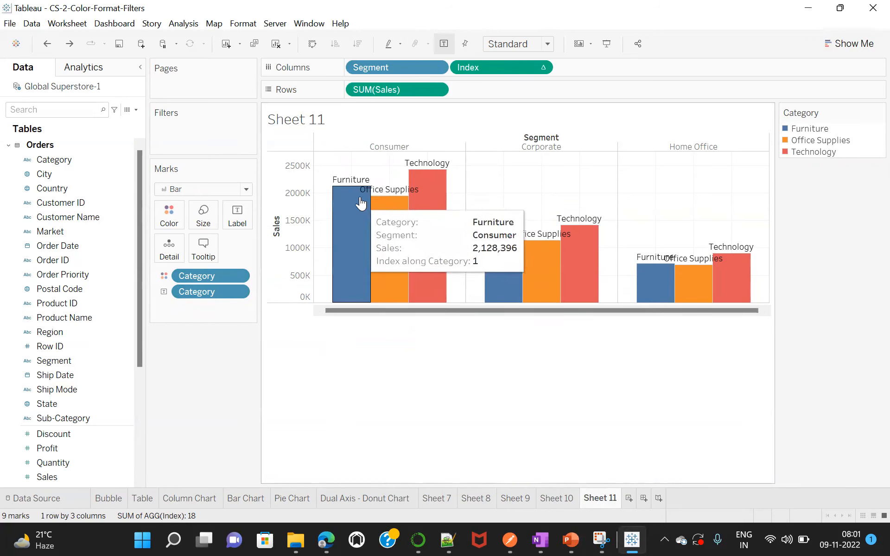
{"action": "mouse_move", "coordinate": [380, 268]}
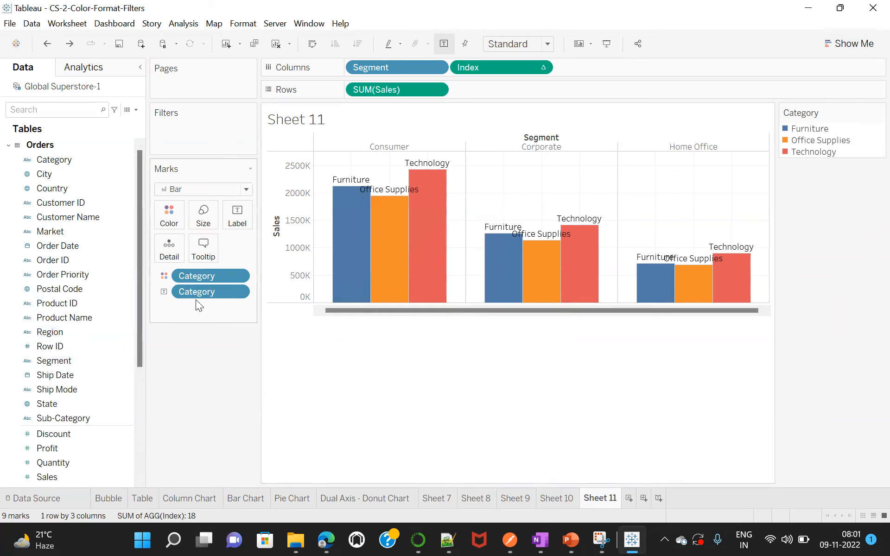
{"action": "left_click_drag", "start_coordinate": [195, 292], "coordinate": [103, 389]}
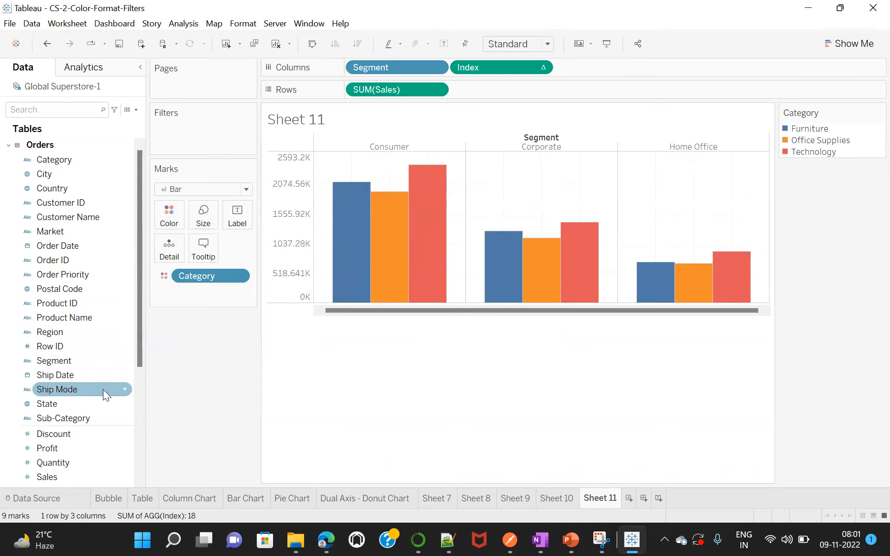
{"action": "left_click_drag", "start_coordinate": [49, 477], "coordinate": [234, 215]}
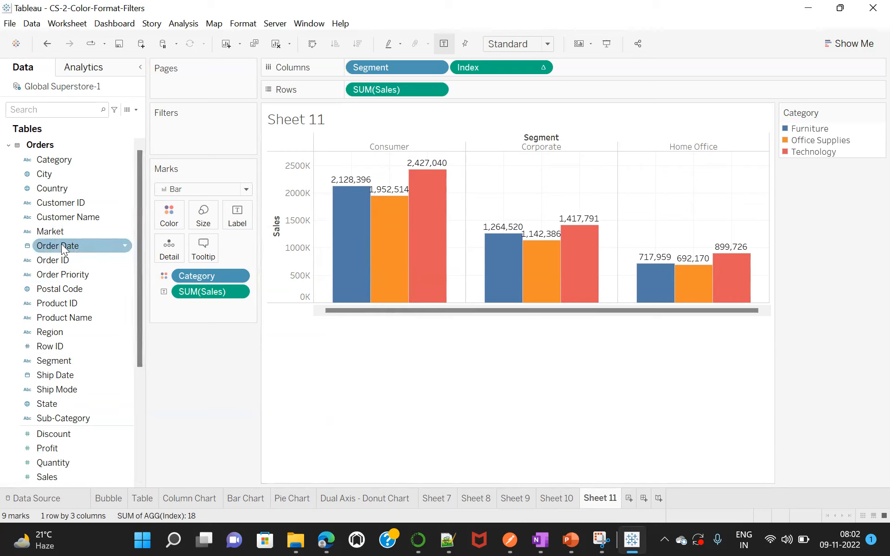
Try colouring the bars by the year of Order Date in place of Category, and restore Category as the colour field.
{"action": "left_click_drag", "start_coordinate": [196, 276], "coordinate": [65, 319]}
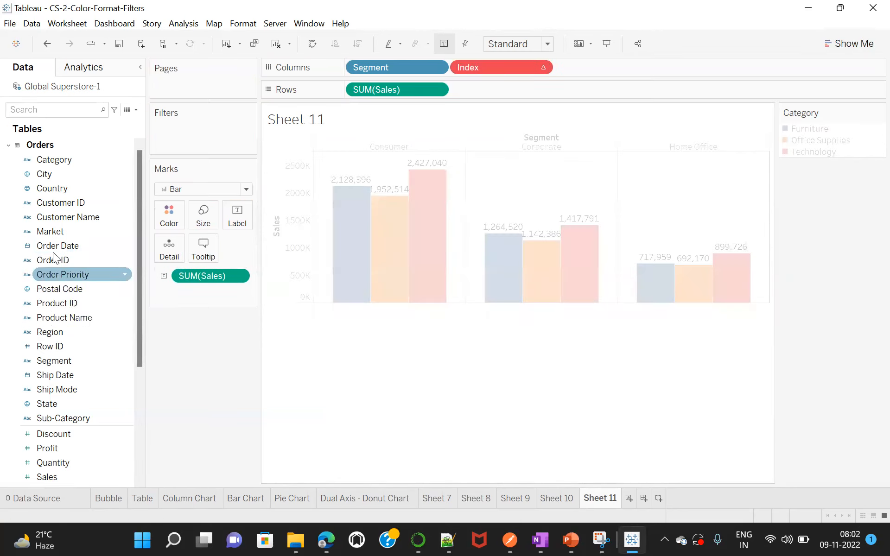
{"action": "left_click_drag", "start_coordinate": [53, 244], "coordinate": [168, 212]}
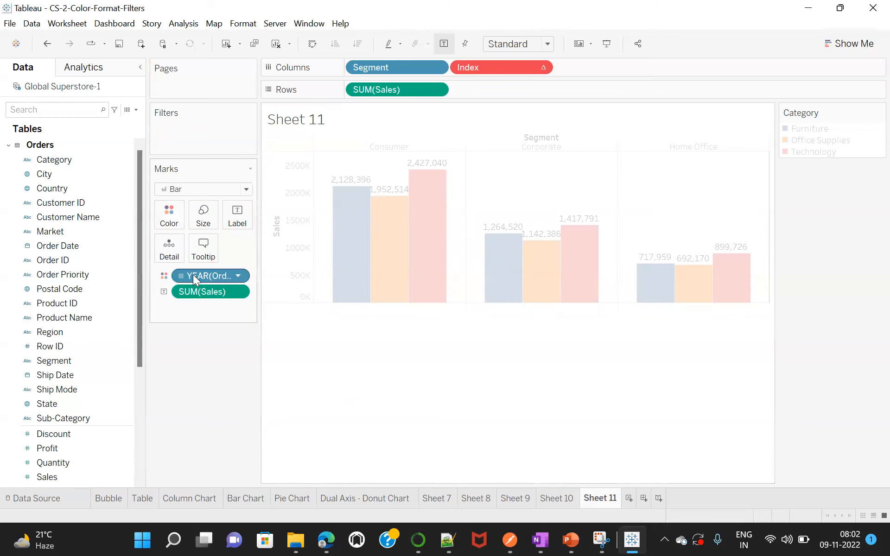
{"action": "left_click_drag", "start_coordinate": [197, 275], "coordinate": [26, 361]}
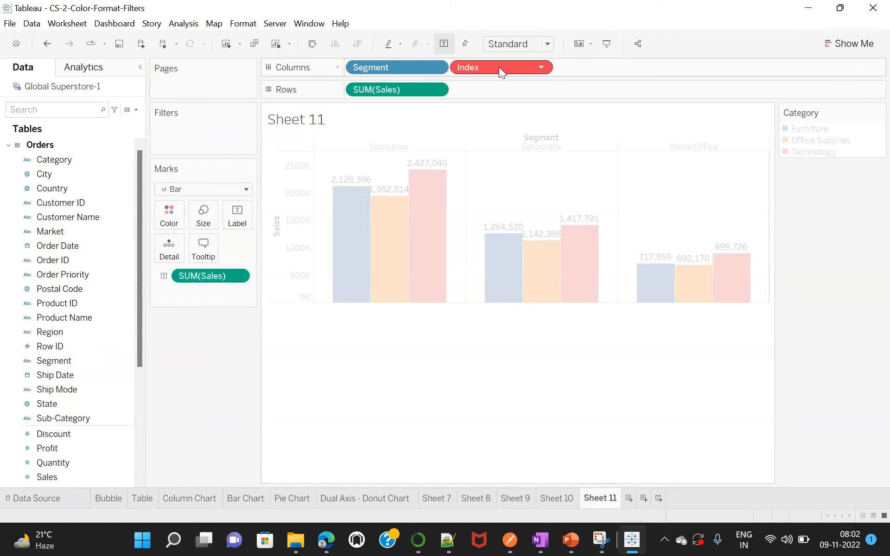
{"action": "mouse_move", "coordinate": [499, 67]}
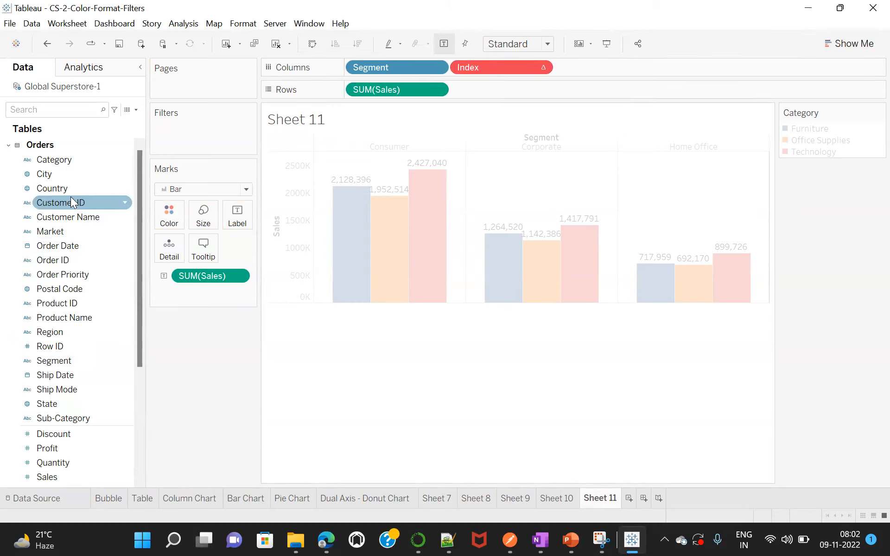
{"action": "left_click_drag", "start_coordinate": [52, 158], "coordinate": [171, 217]}
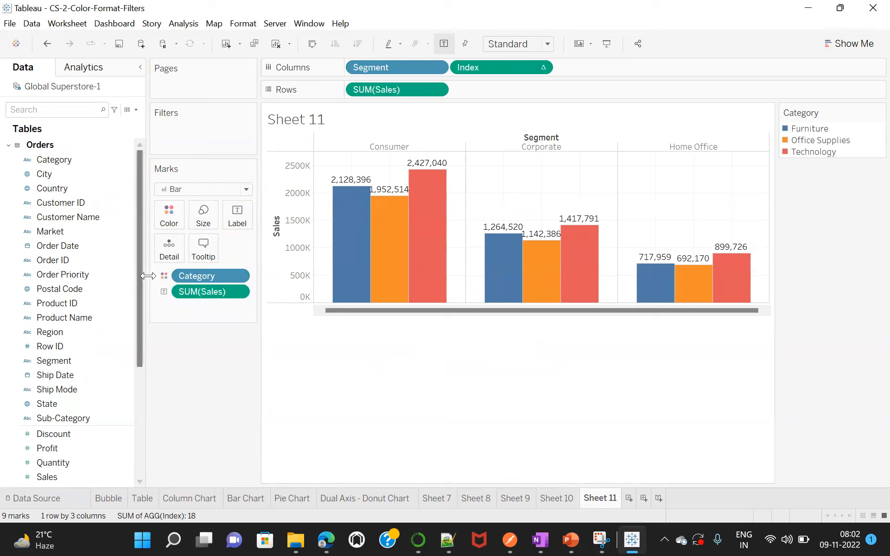
{"action": "mouse_move", "coordinate": [335, 294]}
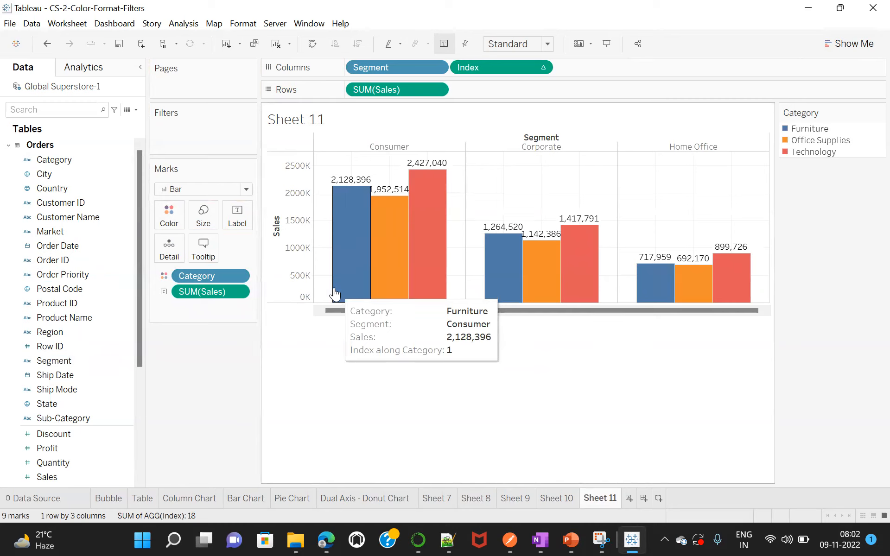
{"action": "mouse_move", "coordinate": [377, 247]}
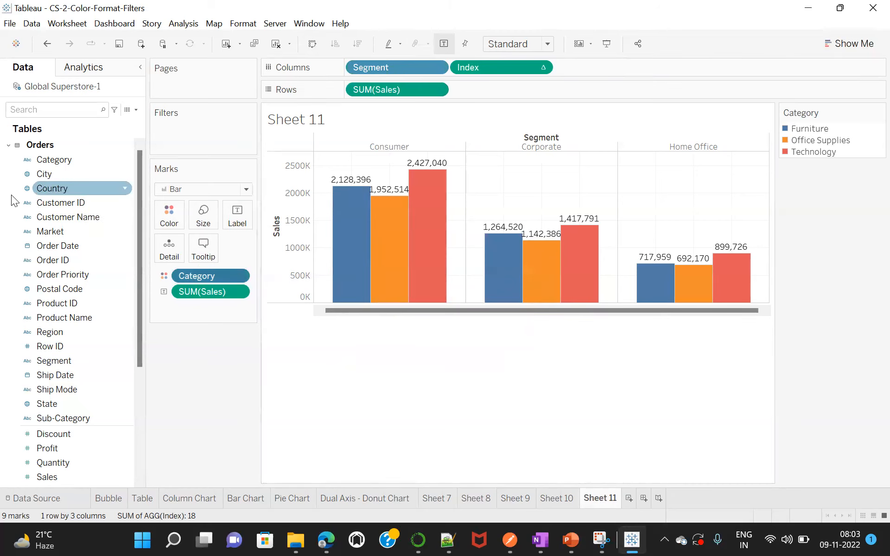
Replace Segment with Category in Sheet 11's columns ahead of Index, and make Segment a label on the marks.
{"action": "left_click_drag", "start_coordinate": [389, 65], "coordinate": [177, 212]}
{"action": "left_click_drag", "start_coordinate": [206, 277], "coordinate": [239, 222]}
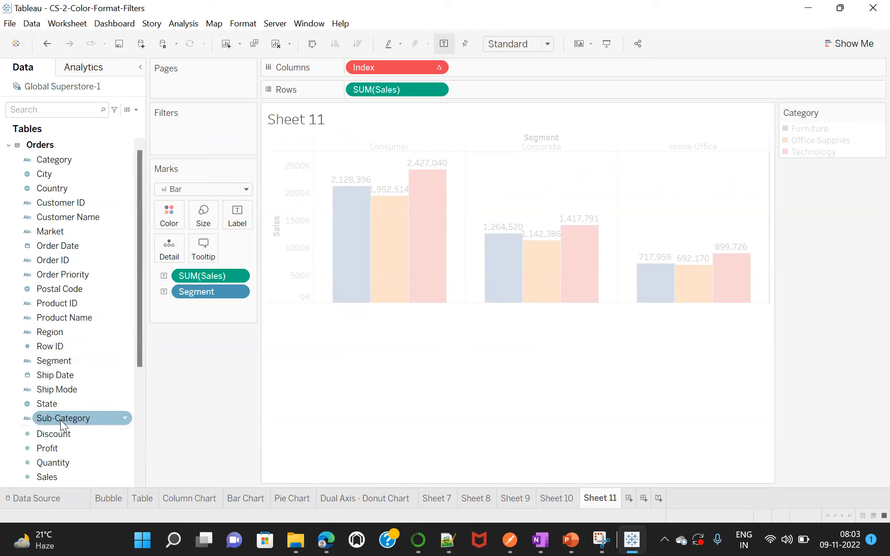
{"action": "left_click_drag", "start_coordinate": [50, 158], "coordinate": [346, 62]}
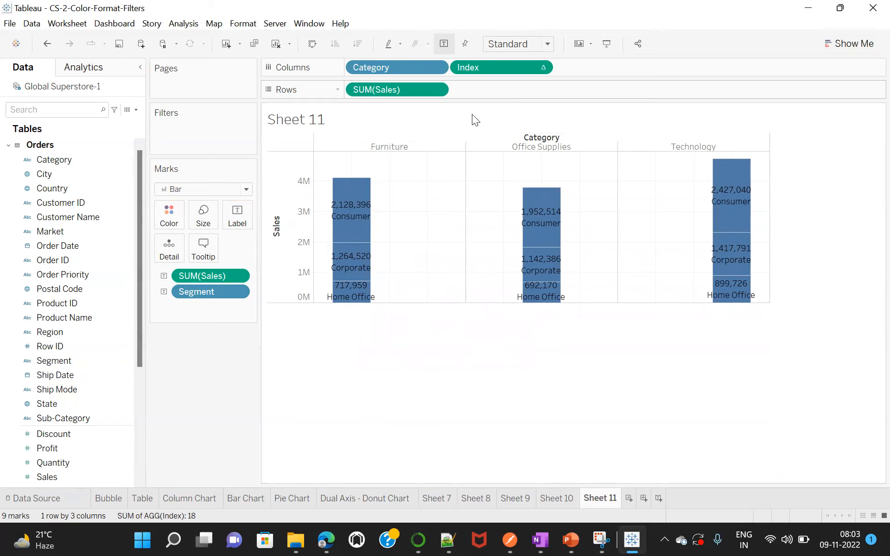
Inspect the stacked segments of the Furniture bar and switch Segment from a label to the bars' colour field.
{"action": "mouse_move", "coordinate": [542, 244]}
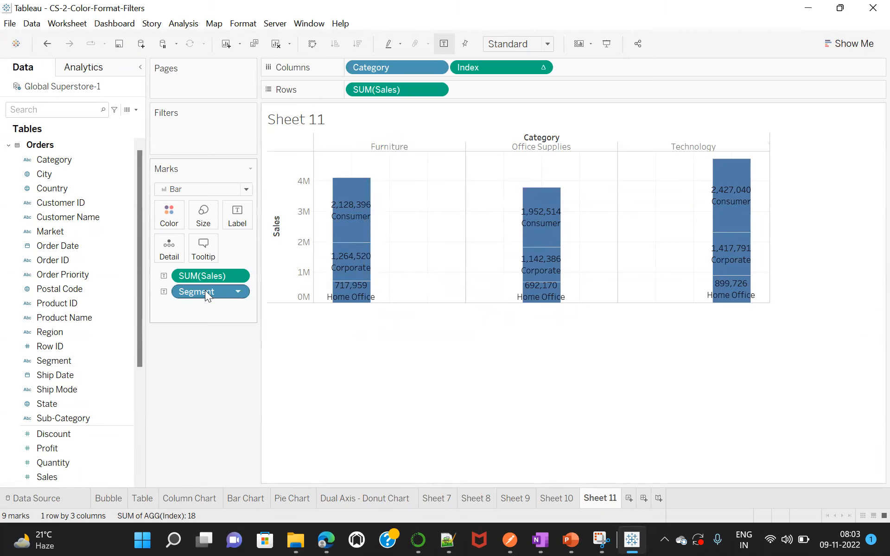
{"action": "mouse_move", "coordinate": [334, 270]}
{"action": "mouse_move", "coordinate": [356, 230]}
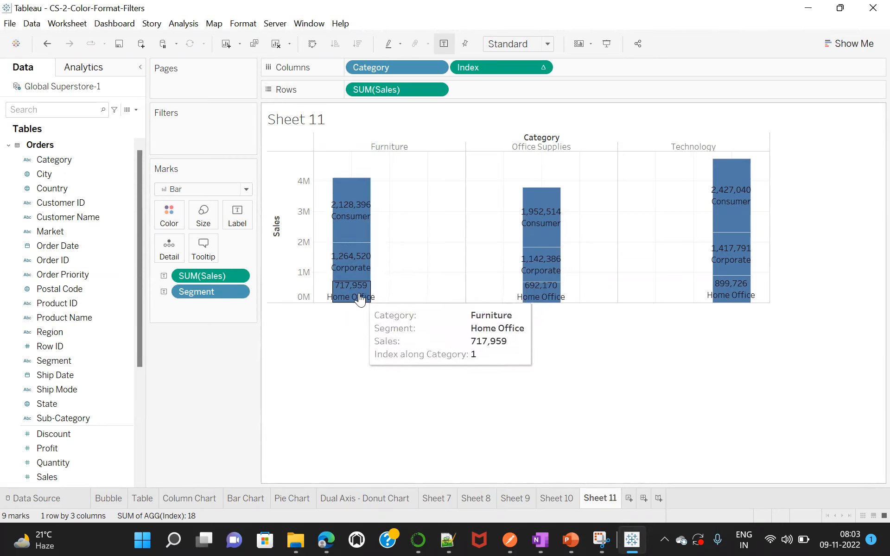
{"action": "mouse_move", "coordinate": [350, 289]}
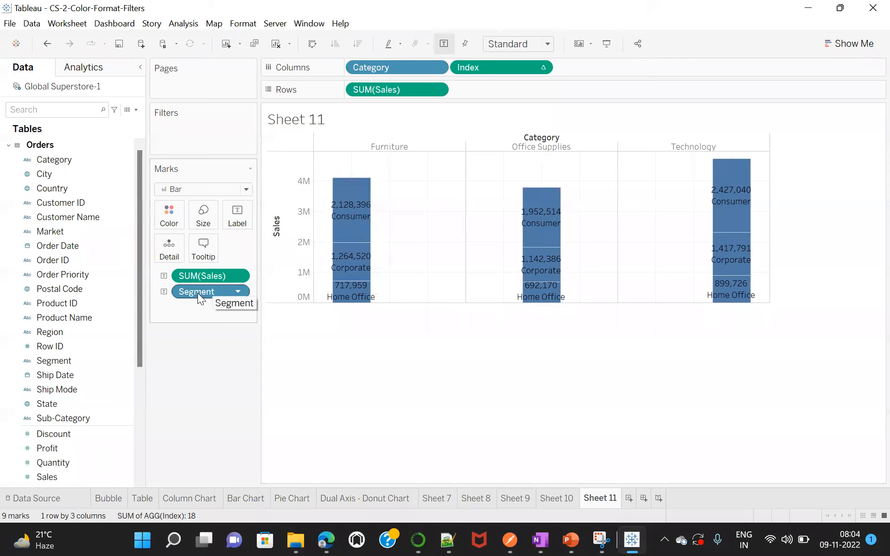
{"action": "left_click_drag", "start_coordinate": [197, 292], "coordinate": [175, 214]}
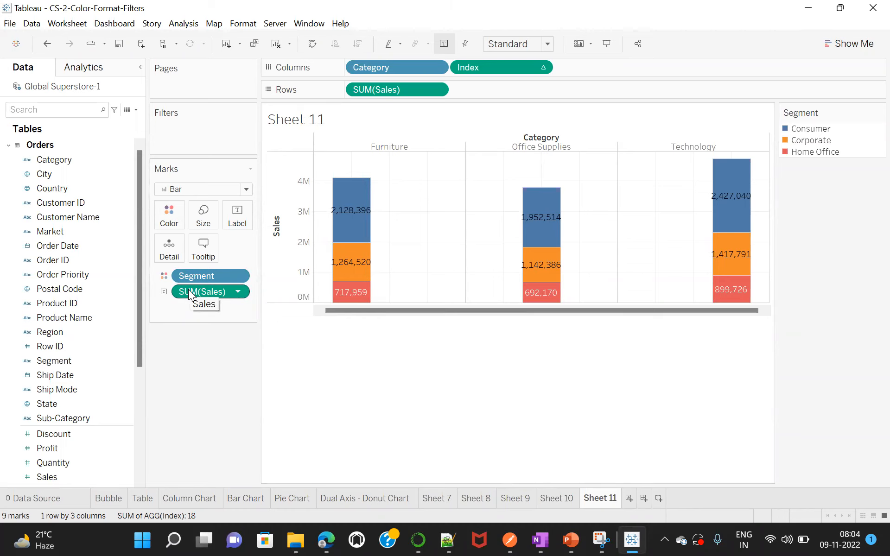
{"action": "mouse_move", "coordinate": [189, 291]}
{"action": "left_mouse_down"}
{"action": "mouse_move", "coordinate": [132, 307]}
{"action": "mouse_move", "coordinate": [204, 292]}
{"action": "left_mouse_up"}
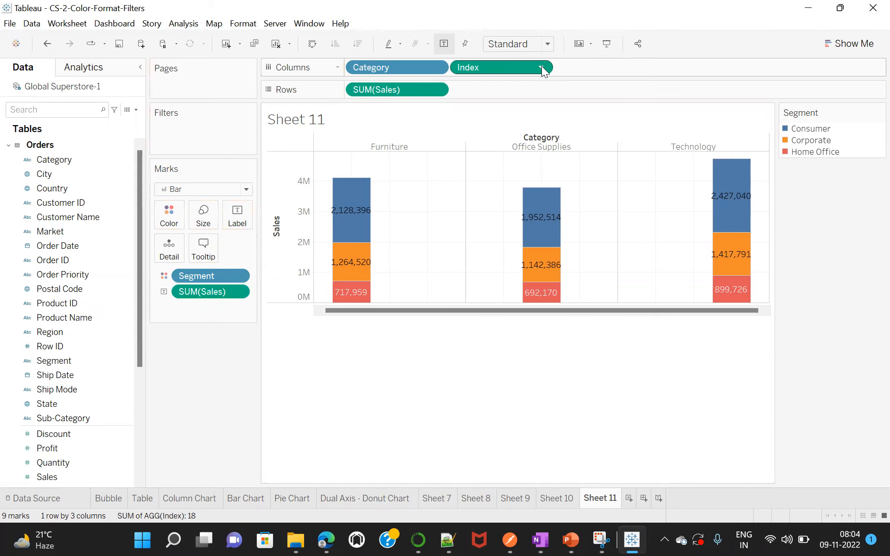
Compute the Index table calculation using Segment.
{"action": "left_click", "coordinate": [541, 66]}
{"action": "mouse_move", "coordinate": [533, 218]}
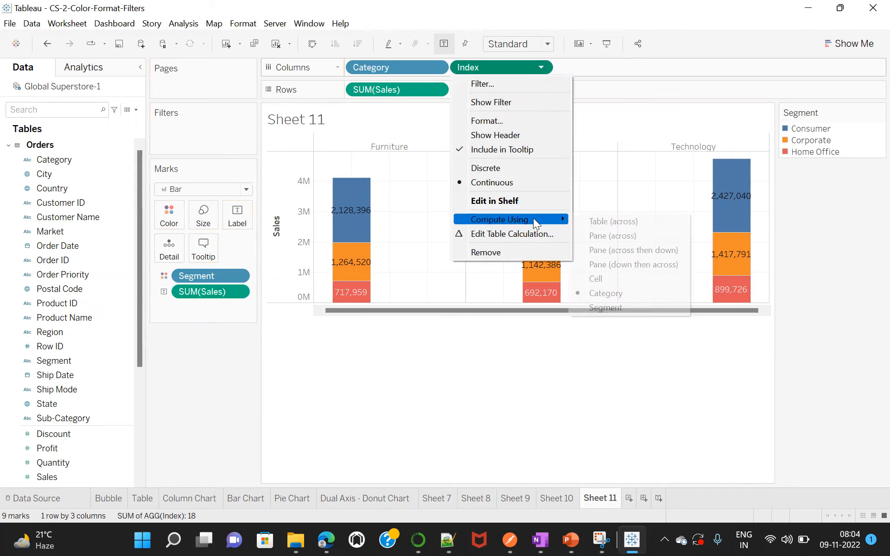
{"action": "left_click", "coordinate": [611, 306]}
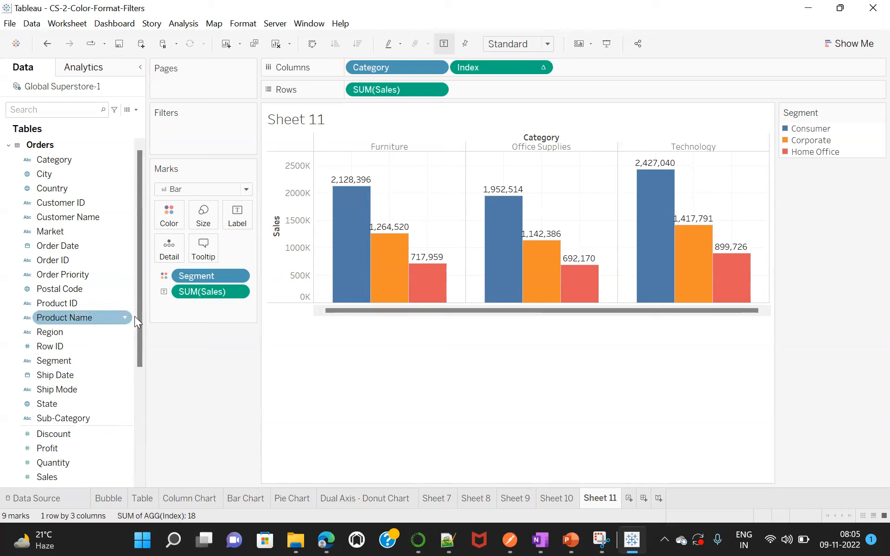
{"action": "left_click_drag", "start_coordinate": [138, 313], "coordinate": [129, 473]}
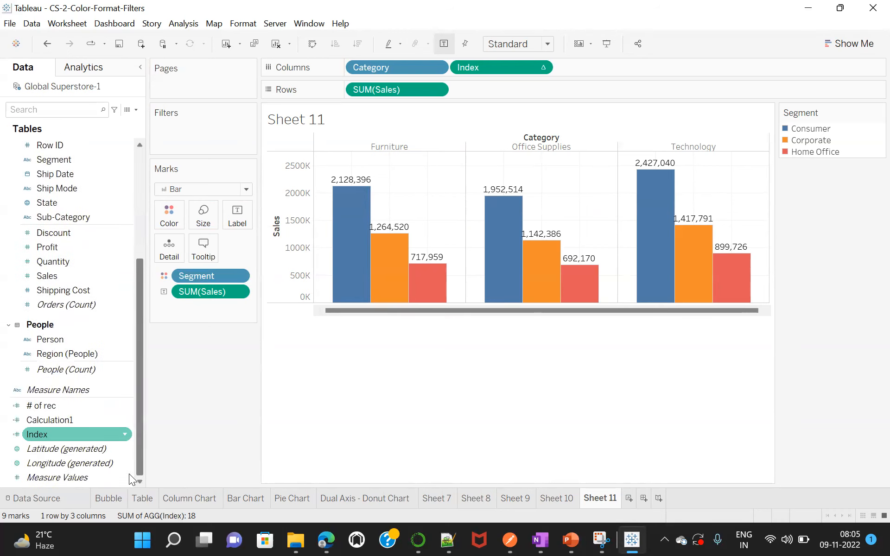
{"action": "right_click", "coordinate": [106, 486]}
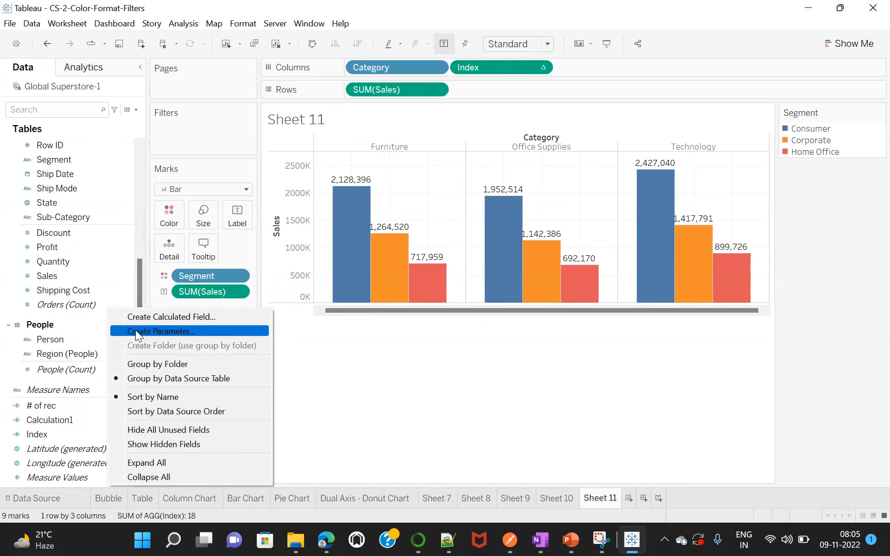
{"action": "left_click", "coordinate": [382, 423]}
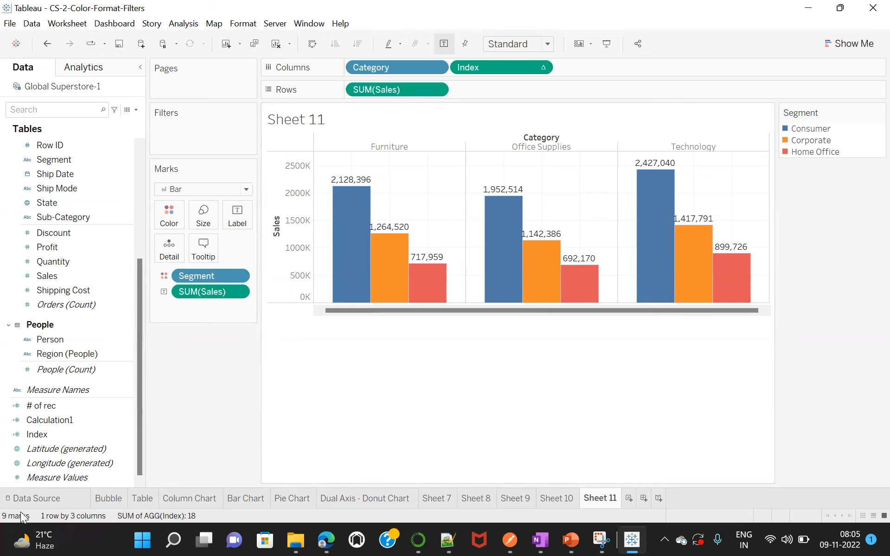
Open the data source and point it to the Global Superstore-1 workbook in the CS-3 folder.
{"action": "left_click", "coordinate": [33, 498]}
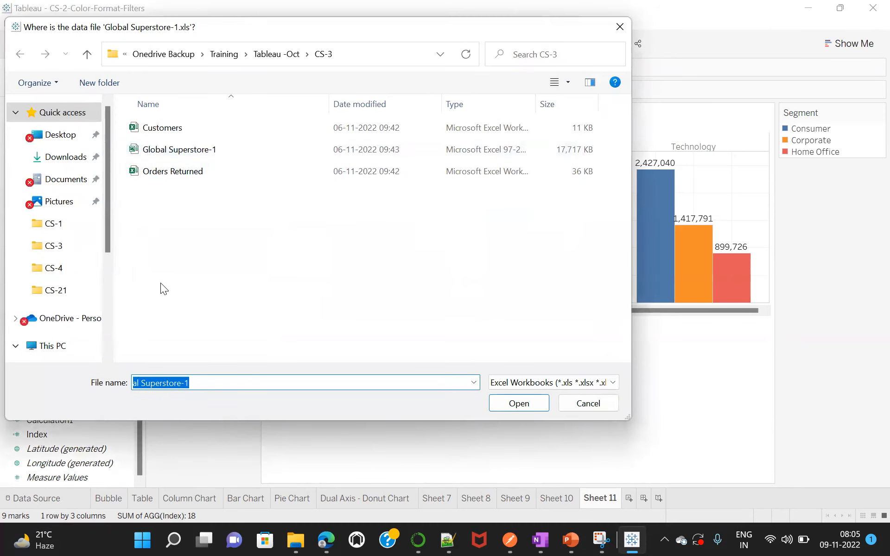
{"action": "left_click", "coordinate": [262, 55]}
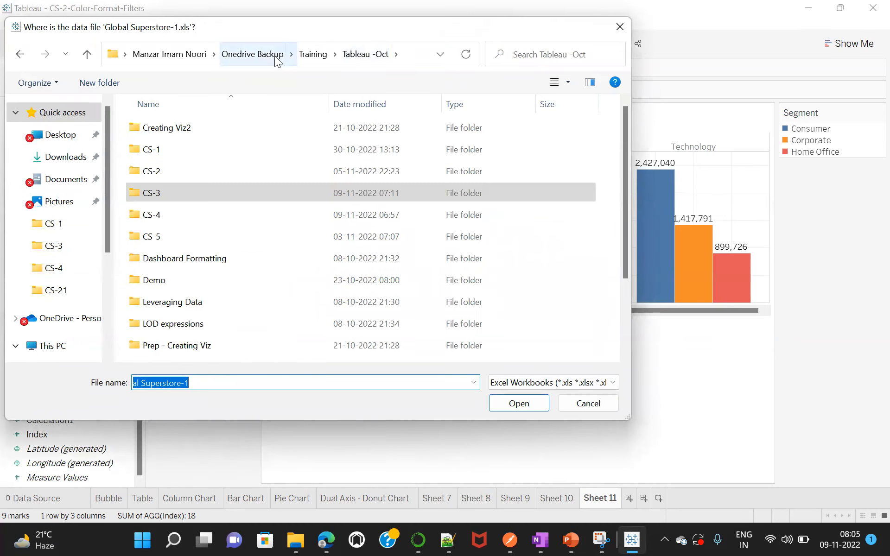
{"action": "double_click", "coordinate": [175, 193]}
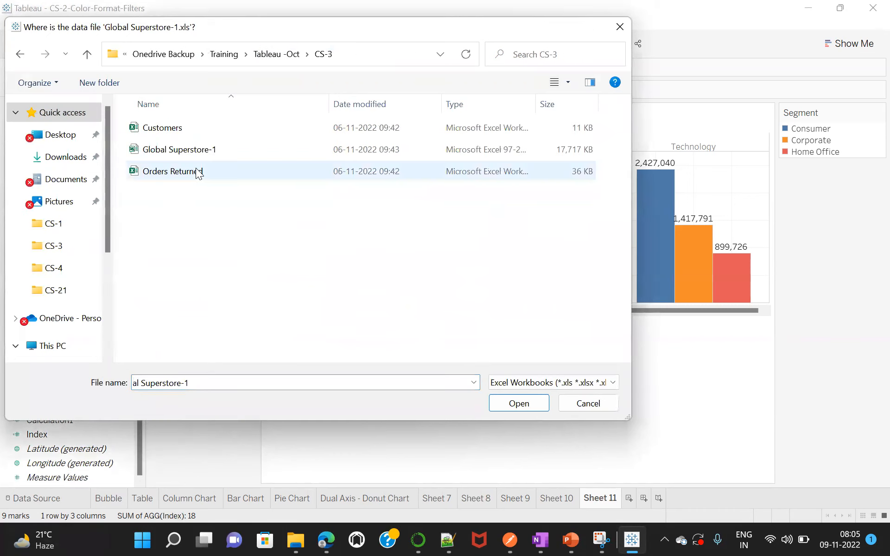
{"action": "double_click", "coordinate": [171, 150]}
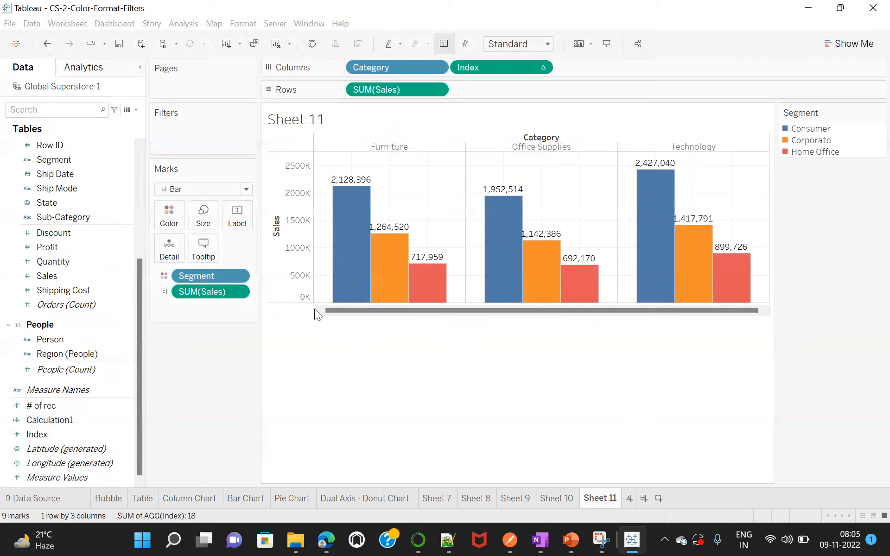
Open the data source page and examine the People table and its relationship with Orders.
{"action": "left_click", "coordinate": [27, 498]}
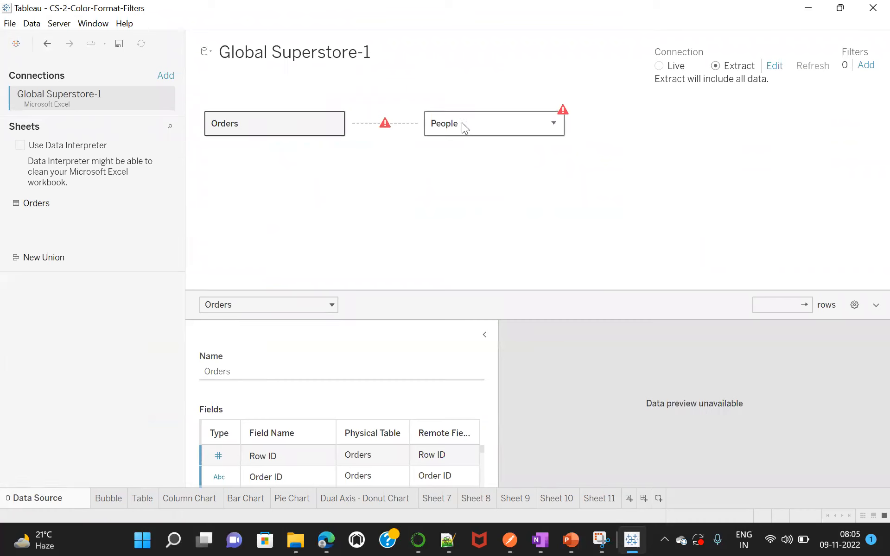
{"action": "mouse_move", "coordinate": [457, 124]}
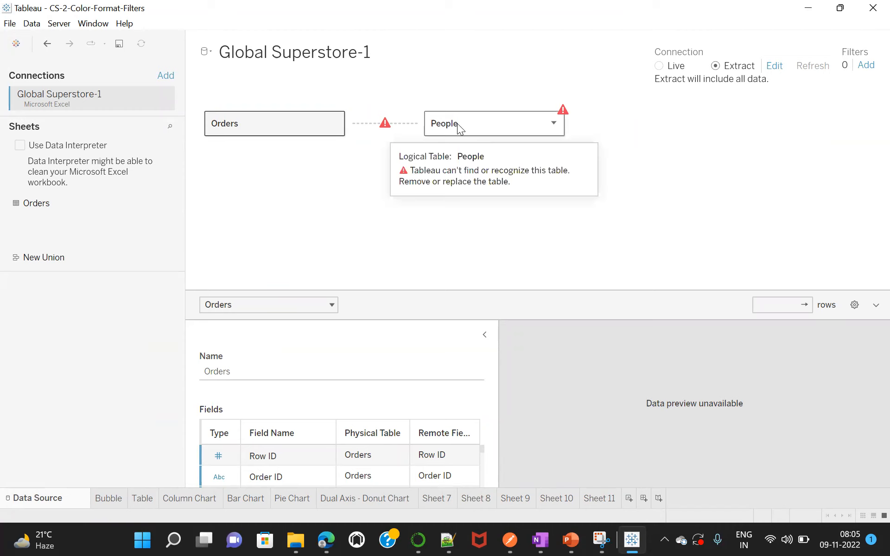
{"action": "left_click", "coordinate": [457, 123]}
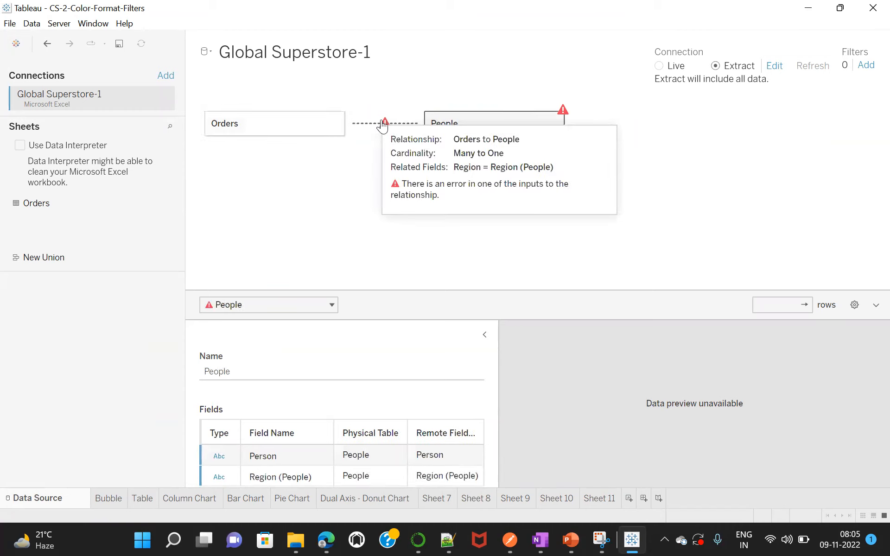
{"action": "left_click", "coordinate": [384, 124]}
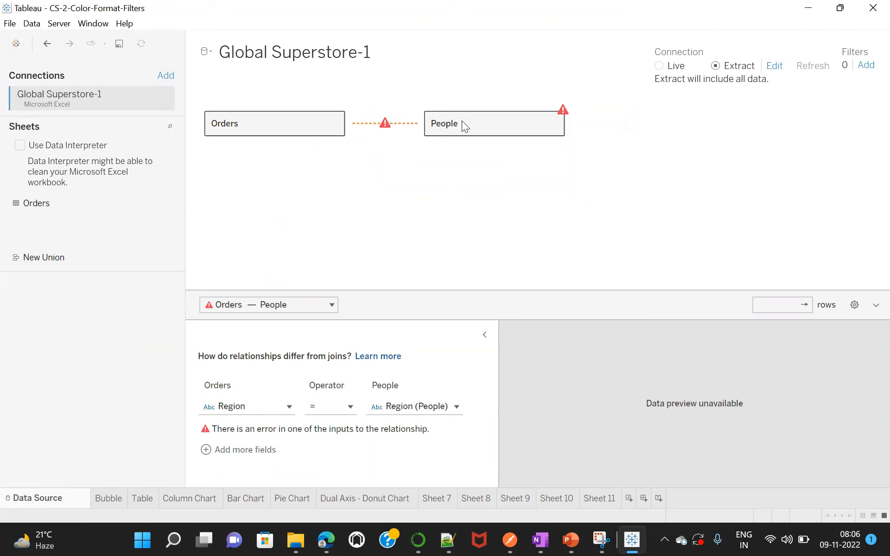
Remove the People table from the Global Superstore-1 data model, leaving only Orders.
{"action": "left_click_drag", "start_coordinate": [456, 122], "coordinate": [220, 213]}
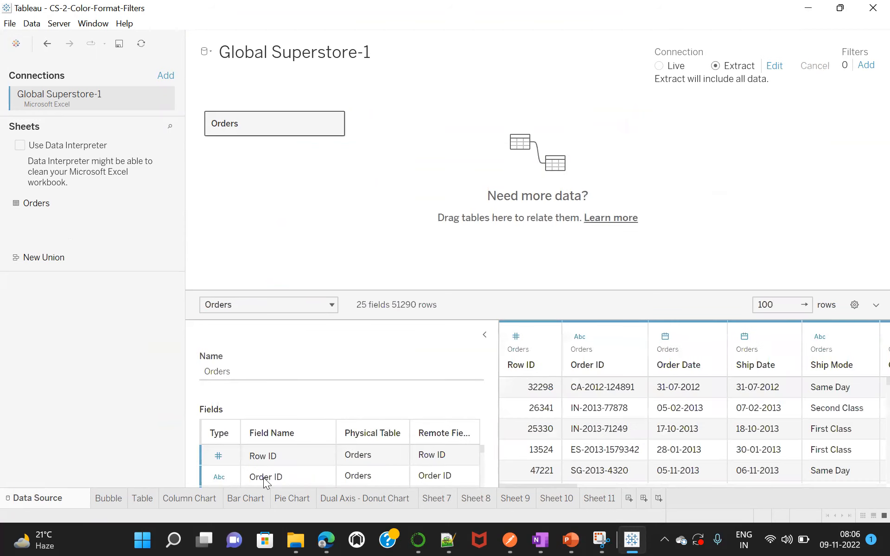
Look through the existing worksheets, including Bubble, Column Chart, Pie Chart, Sheet 10 and Sheet 11.
{"action": "left_click", "coordinate": [109, 496]}
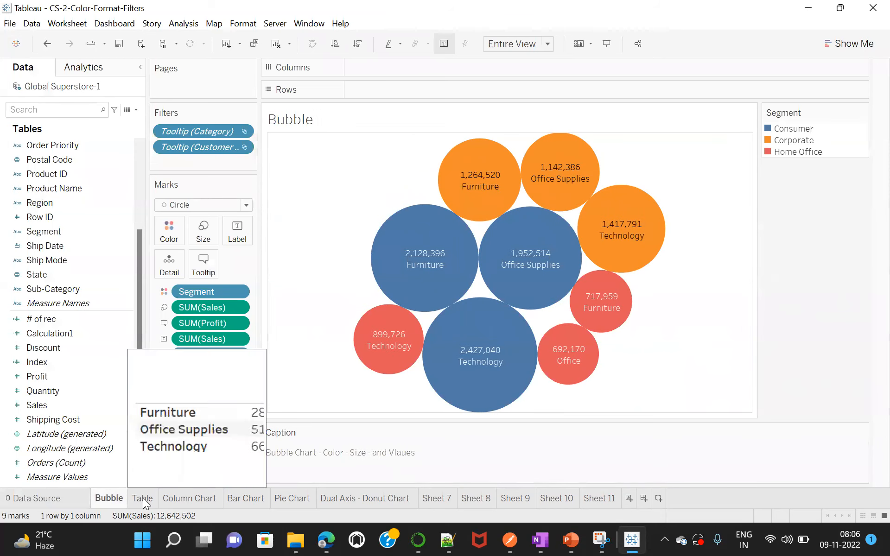
{"action": "left_click", "coordinate": [143, 498]}
{"action": "left_click", "coordinate": [183, 498]}
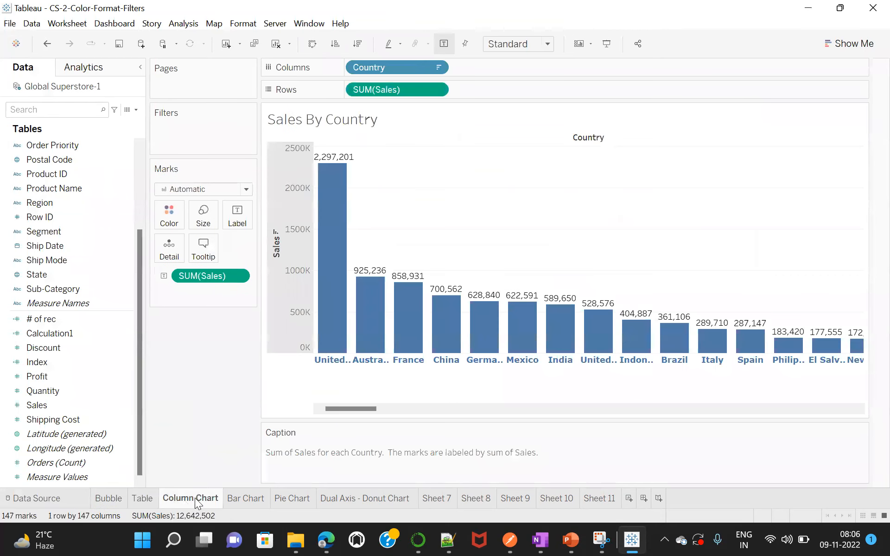
{"action": "left_click", "coordinate": [237, 498]}
{"action": "left_click", "coordinate": [293, 499]}
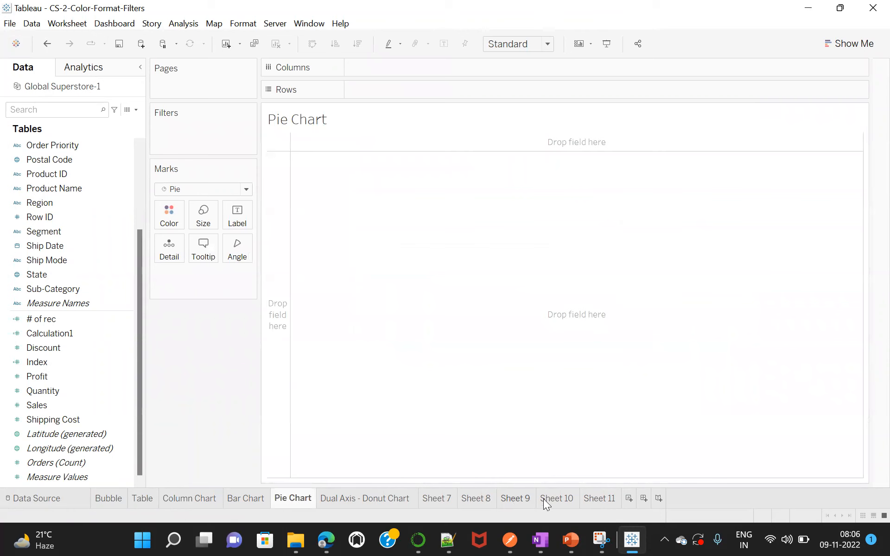
{"action": "left_click", "coordinate": [585, 498]}
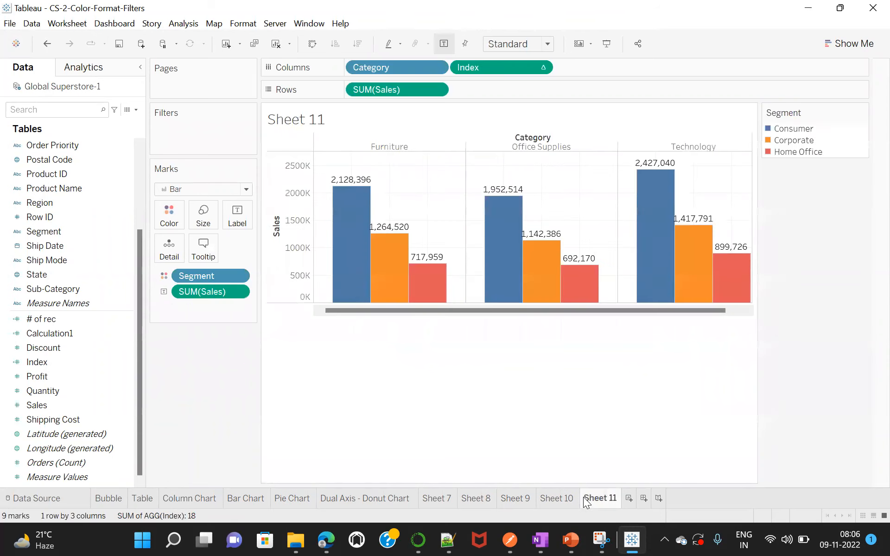
{"action": "left_click", "coordinate": [556, 499]}
{"action": "left_click", "coordinate": [517, 498]}
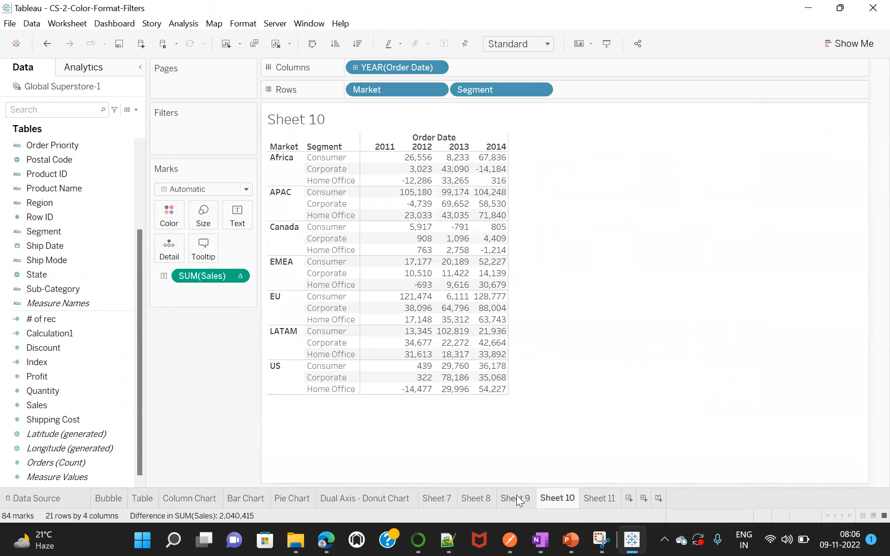
{"action": "left_click", "coordinate": [598, 500]}
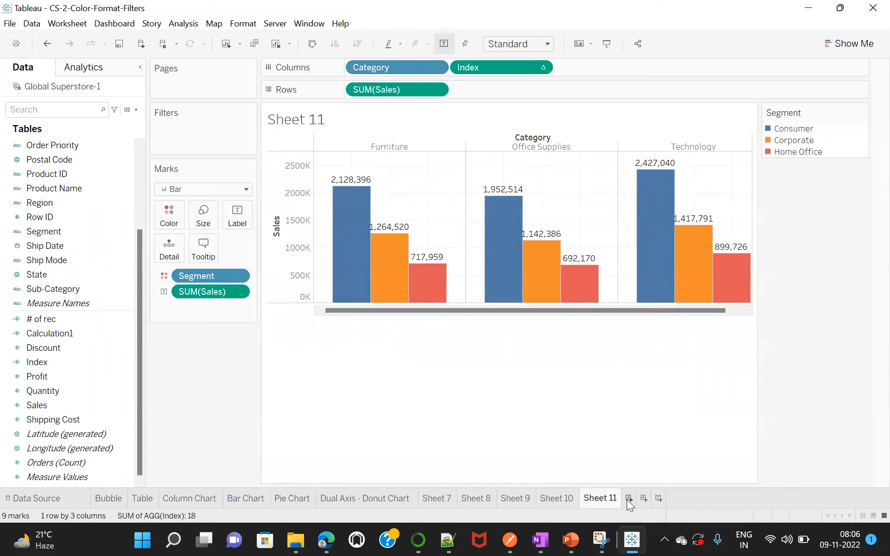
Add a new blank worksheet after Sheet 11.
{"action": "left_click", "coordinate": [628, 498]}
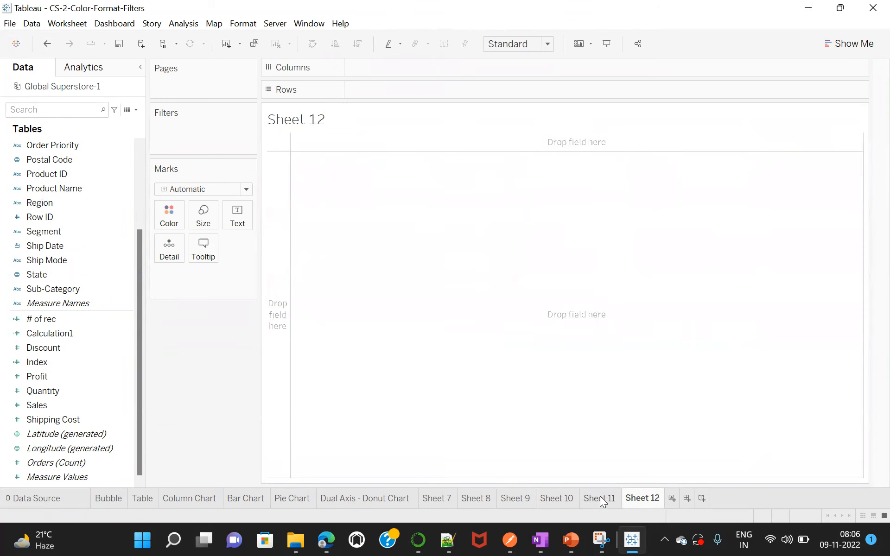
{"action": "left_click", "coordinate": [602, 500]}
{"action": "left_click", "coordinate": [635, 499]}
Add the NullHandling-data Excel workbook from the CS-4 folder as a second connection in the Global Superstore-1 data source.
{"action": "left_click", "coordinate": [39, 498]}
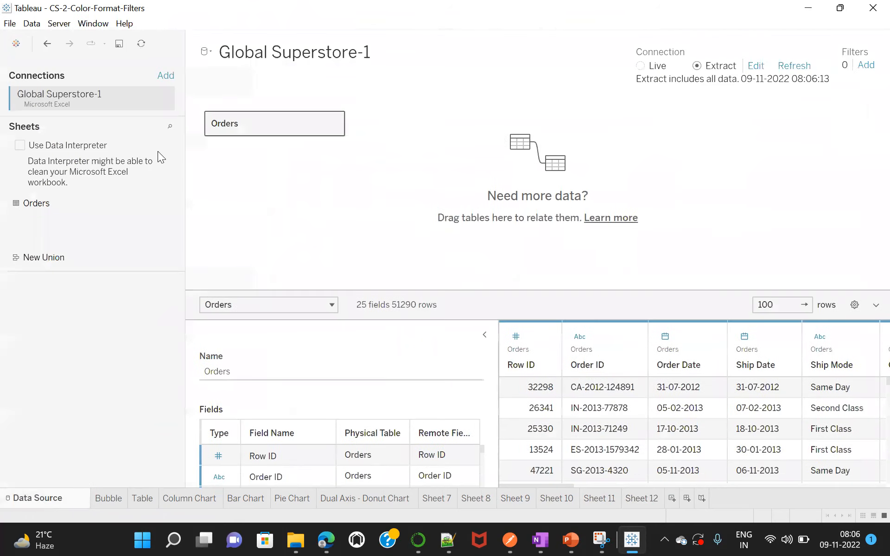
{"action": "left_click", "coordinate": [165, 76]}
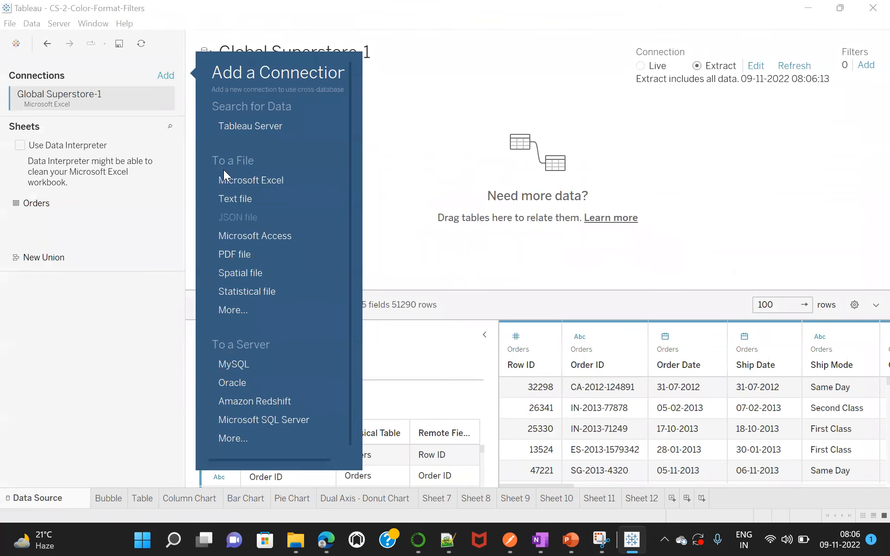
{"action": "left_click", "coordinate": [252, 181]}
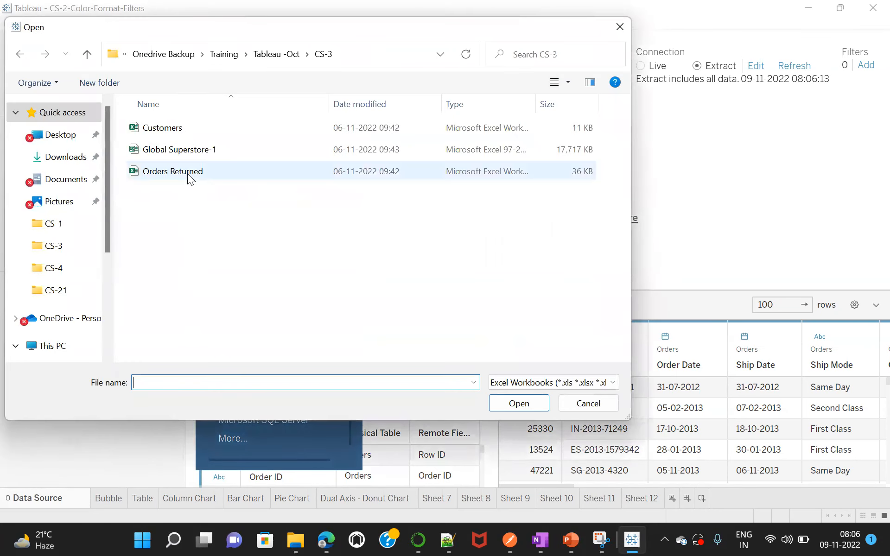
{"action": "left_click", "coordinate": [276, 56]}
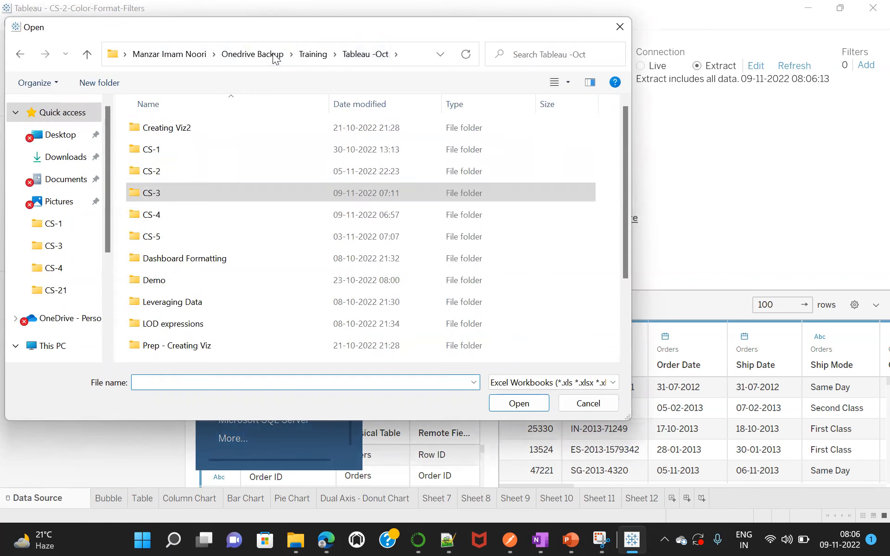
{"action": "double_click", "coordinate": [173, 212]}
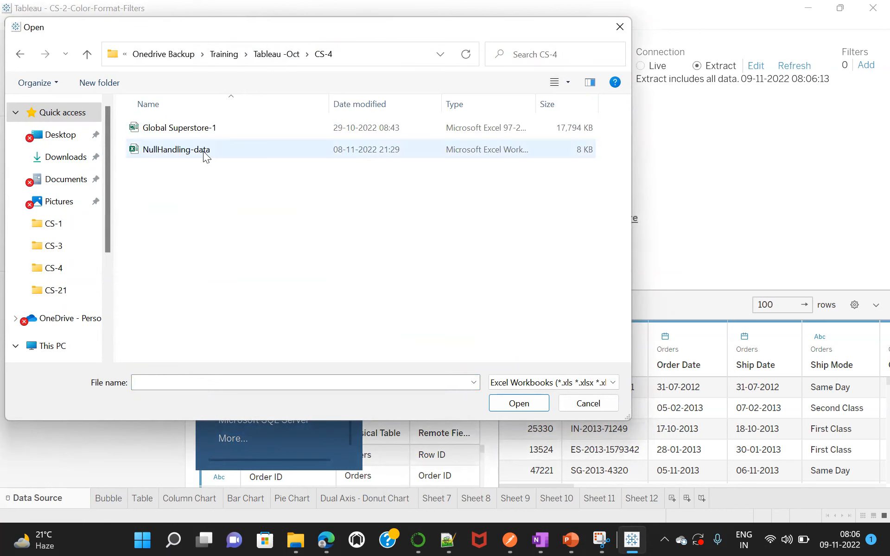
{"action": "double_click", "coordinate": [235, 150]}
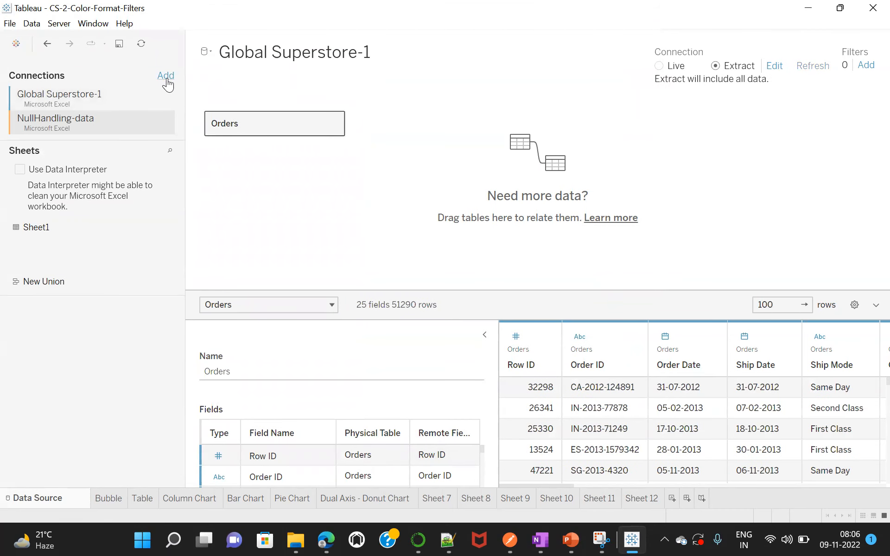
{"action": "left_click", "coordinate": [31, 24]}
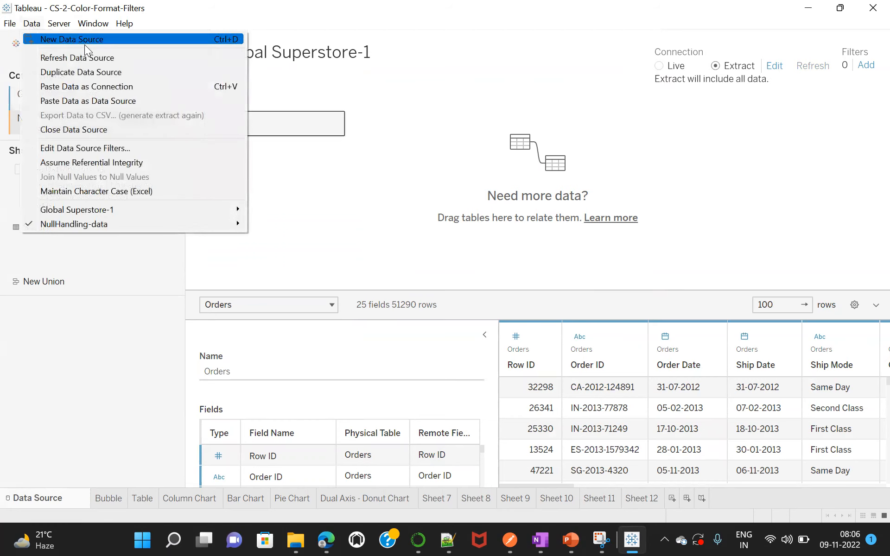
{"action": "left_click", "coordinate": [114, 363]}
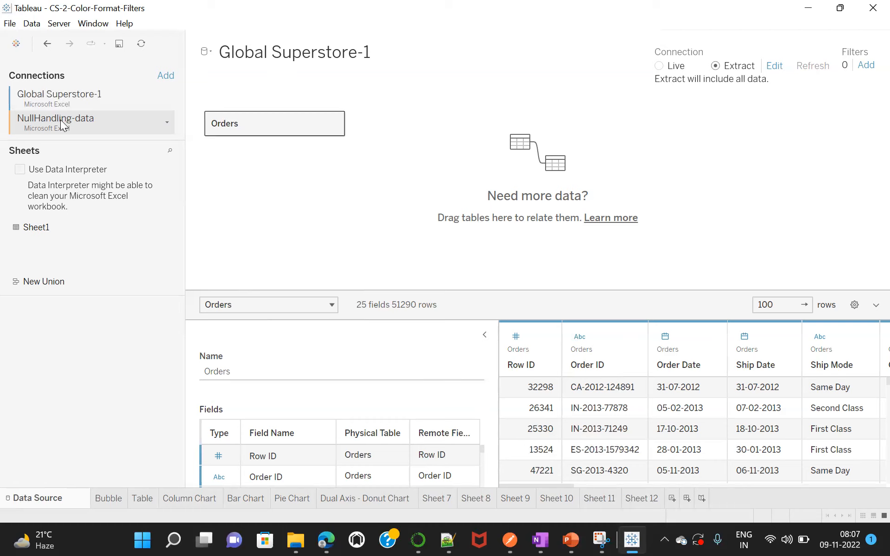
Examine the full field list on Sheet 12 for fields from the NullHandling-data connection.
{"action": "left_click", "coordinate": [636, 498]}
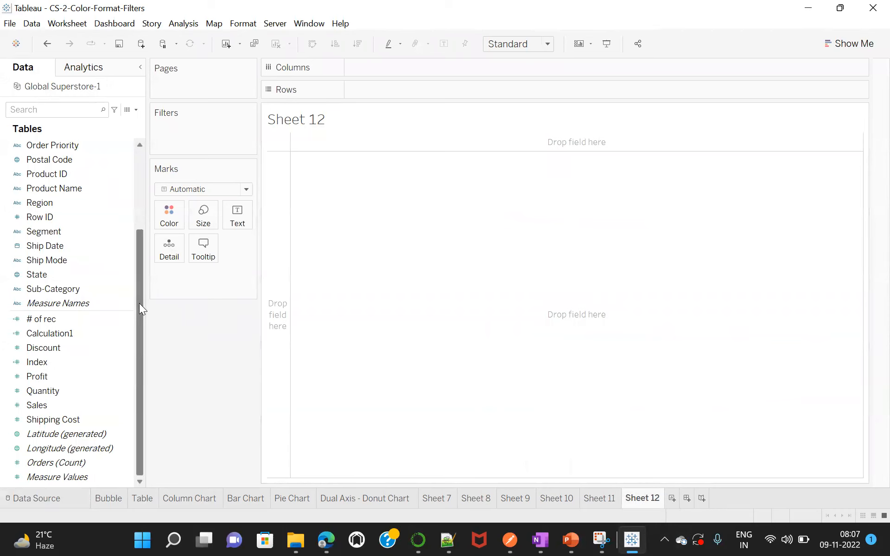
{"action": "left_click_drag", "start_coordinate": [138, 384], "coordinate": [137, 294]}
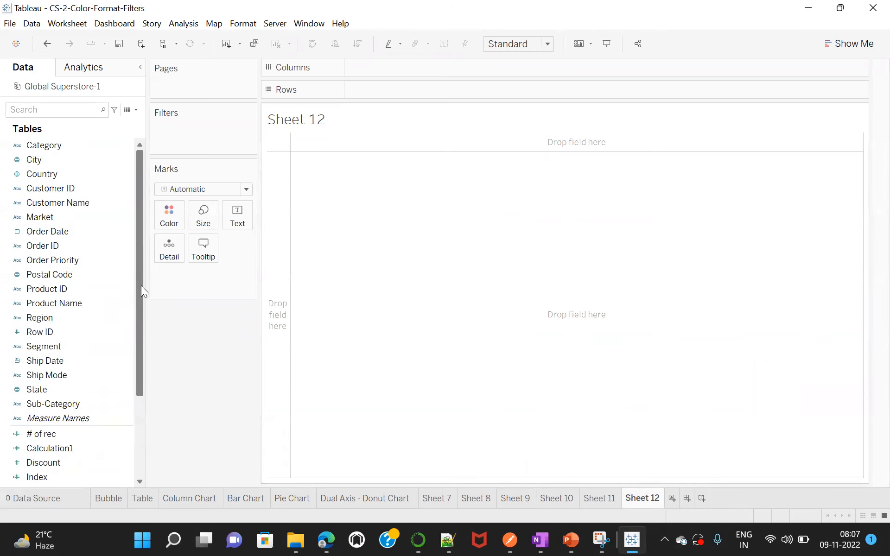
{"action": "scroll", "coordinate": [139, 315], "scroll_direction": "down", "scroll_amount": 5}
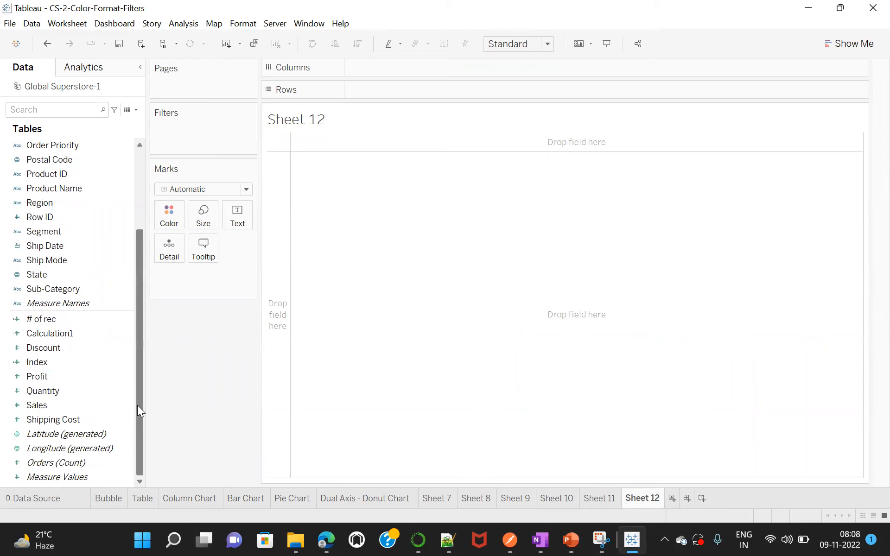
{"action": "left_click_drag", "start_coordinate": [137, 405], "coordinate": [140, 281]}
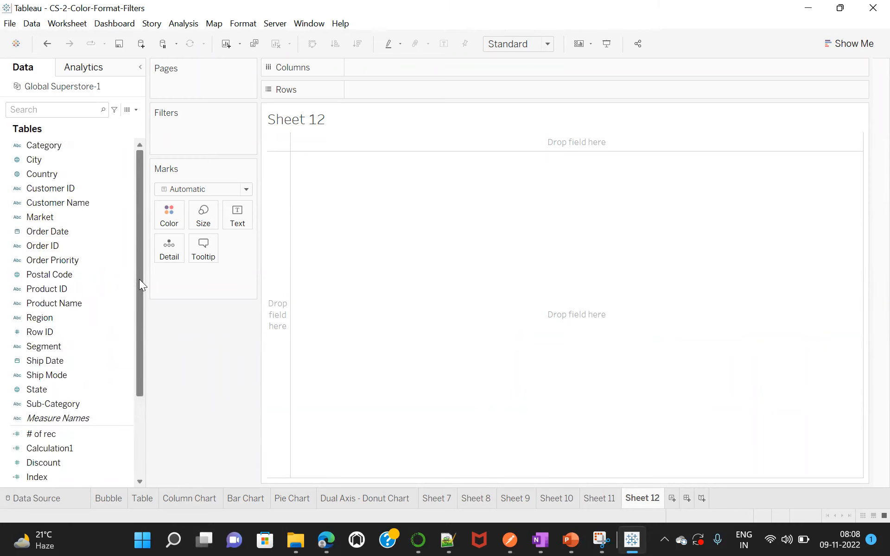
{"action": "left_click_drag", "start_coordinate": [134, 326], "coordinate": [137, 408]}
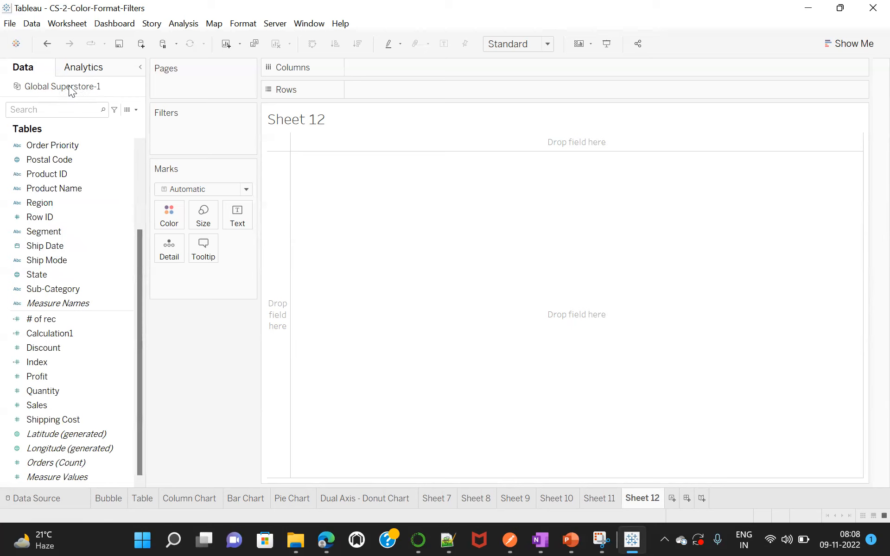
{"action": "left_click", "coordinate": [28, 498]}
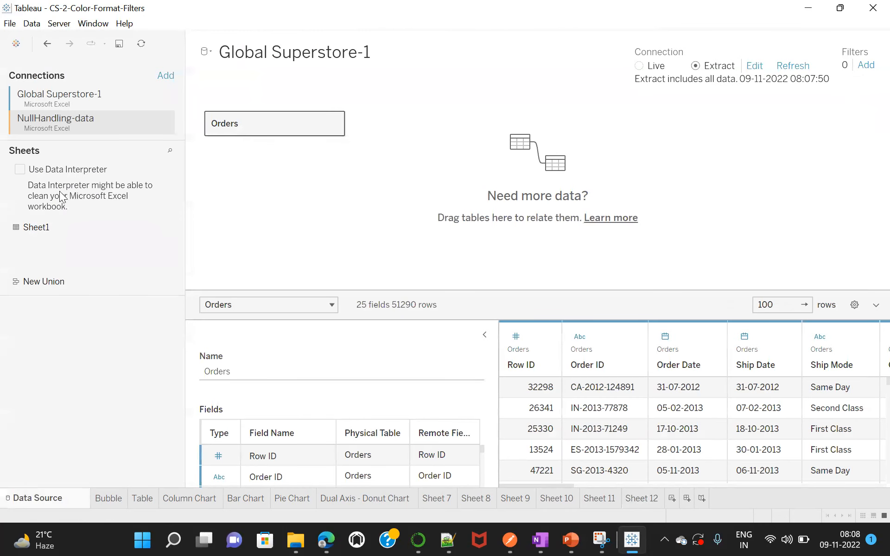
{"action": "double_click", "coordinate": [86, 119]}
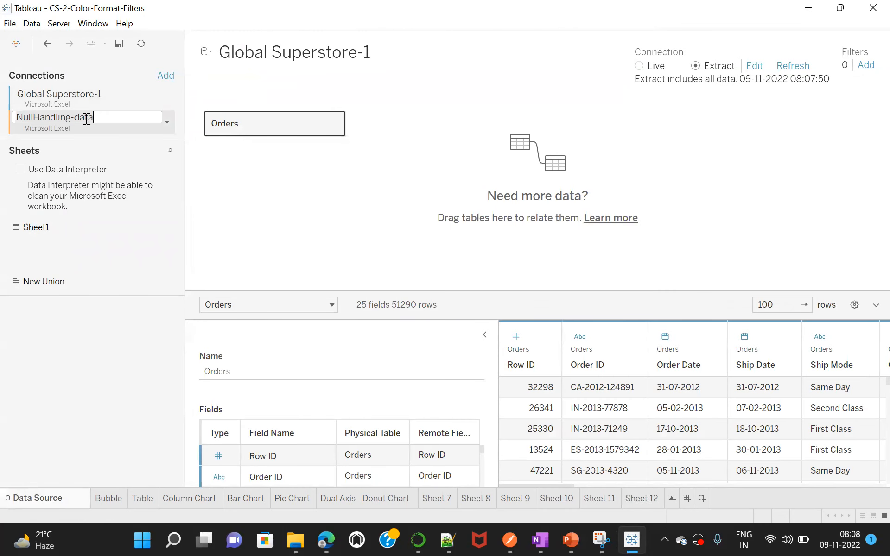
{"action": "left_click", "coordinate": [96, 128]}
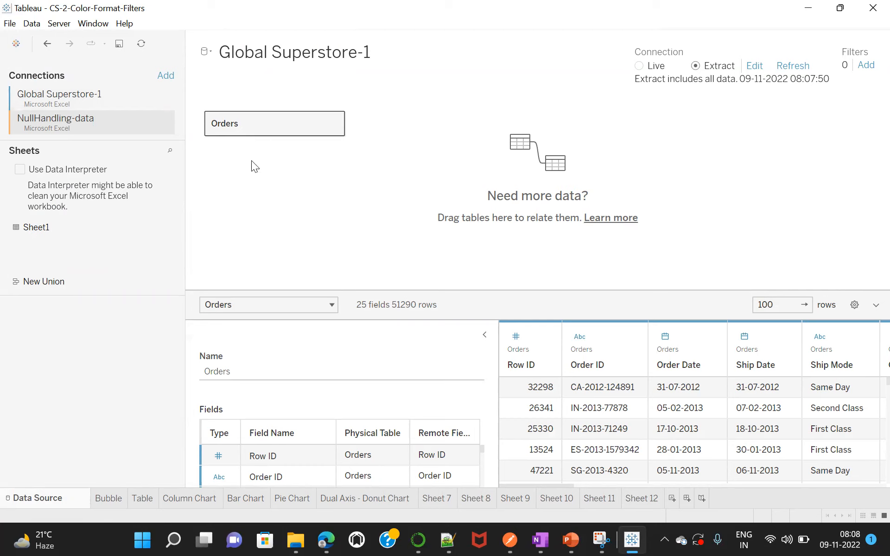
{"action": "left_click", "coordinate": [167, 124]}
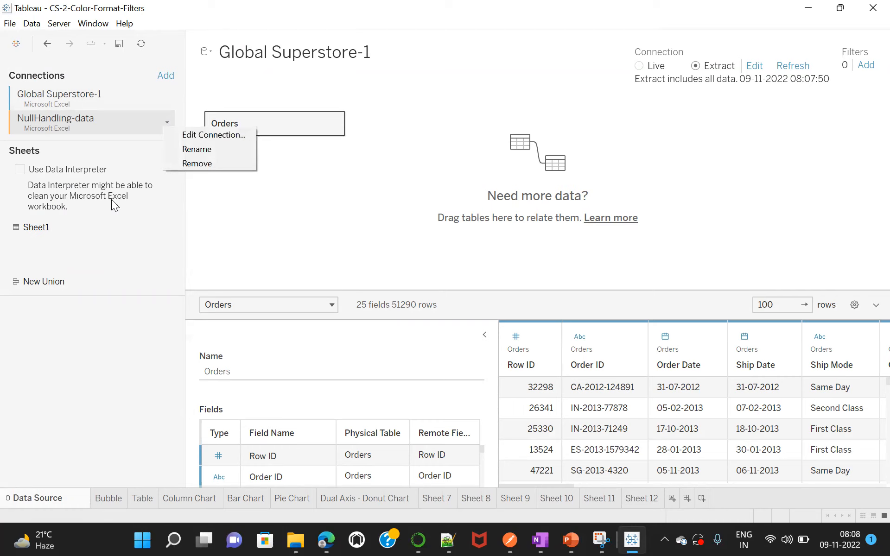
{"action": "left_click", "coordinate": [106, 234]}
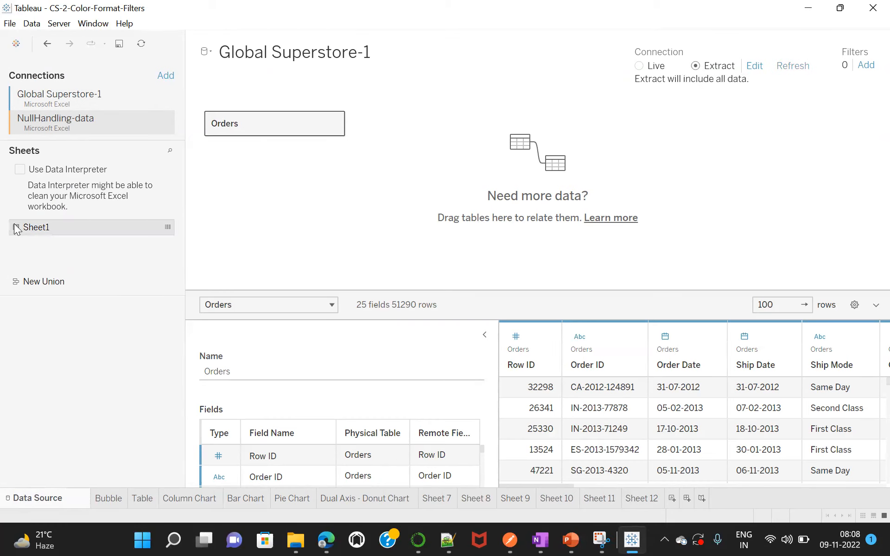
Try relating Sheet1 of NullHandling-data to Orders, and remove every copy of it from the data model.
{"action": "double_click", "coordinate": [15, 227]}
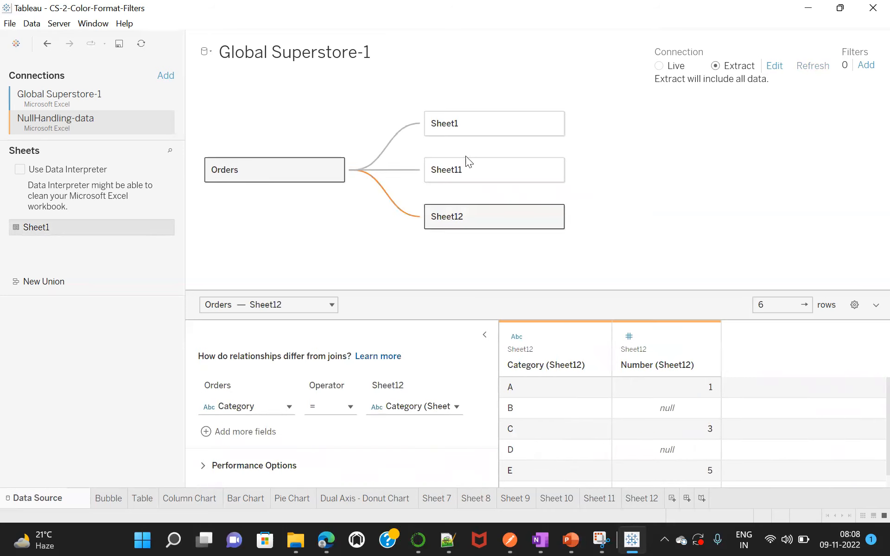
{"action": "left_click_drag", "start_coordinate": [465, 167], "coordinate": [113, 300]}
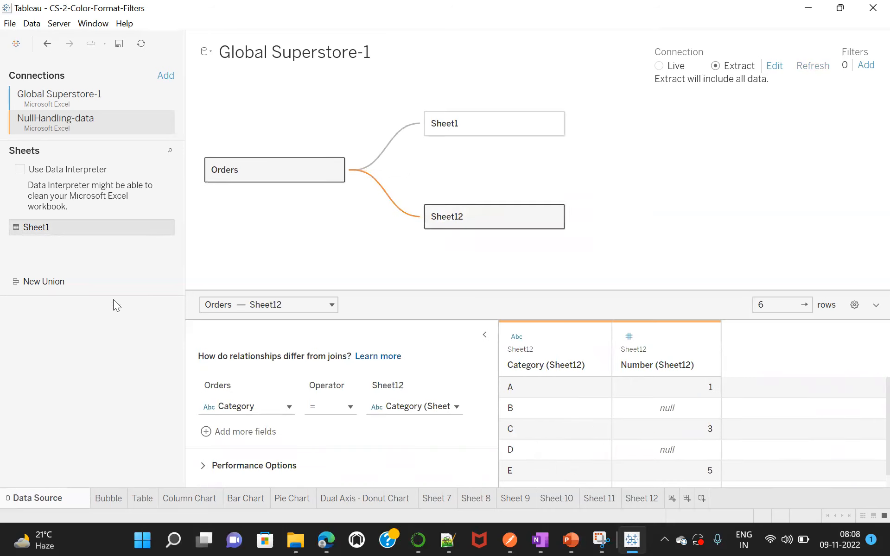
{"action": "left_click_drag", "start_coordinate": [477, 215], "coordinate": [332, 263]}
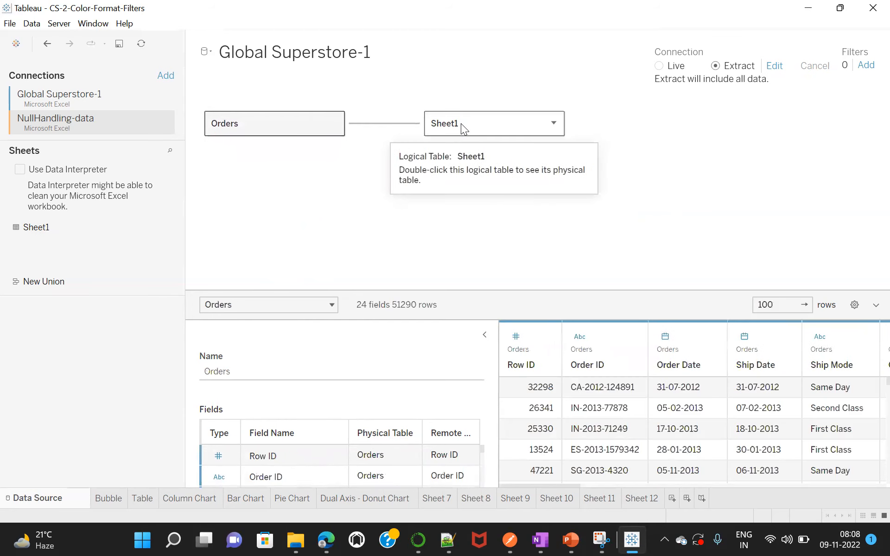
{"action": "left_click_drag", "start_coordinate": [460, 123], "coordinate": [148, 296]}
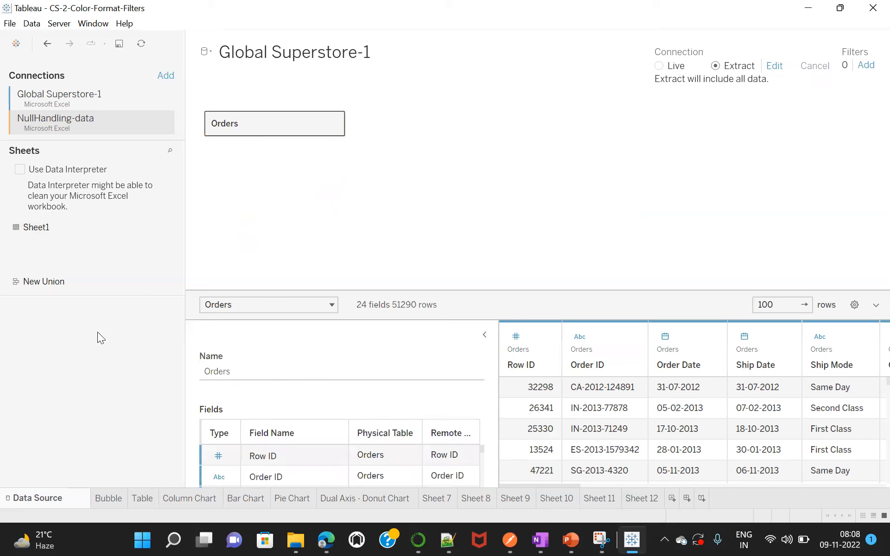
Check the Sheet 12 field list again with only Orders in the data model, and return to the data source page.
{"action": "left_click", "coordinate": [33, 227]}
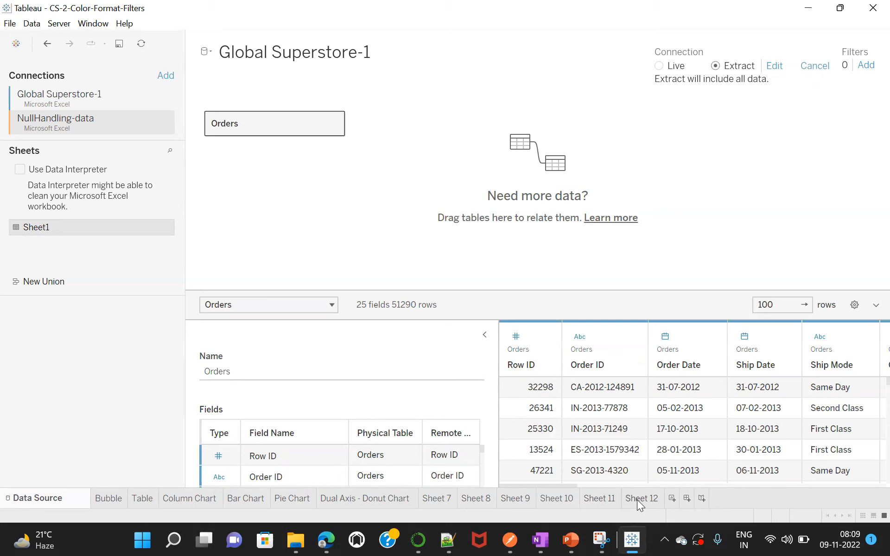
{"action": "mouse_move", "coordinate": [641, 500]}
{"action": "left_click", "coordinate": [642, 498]}
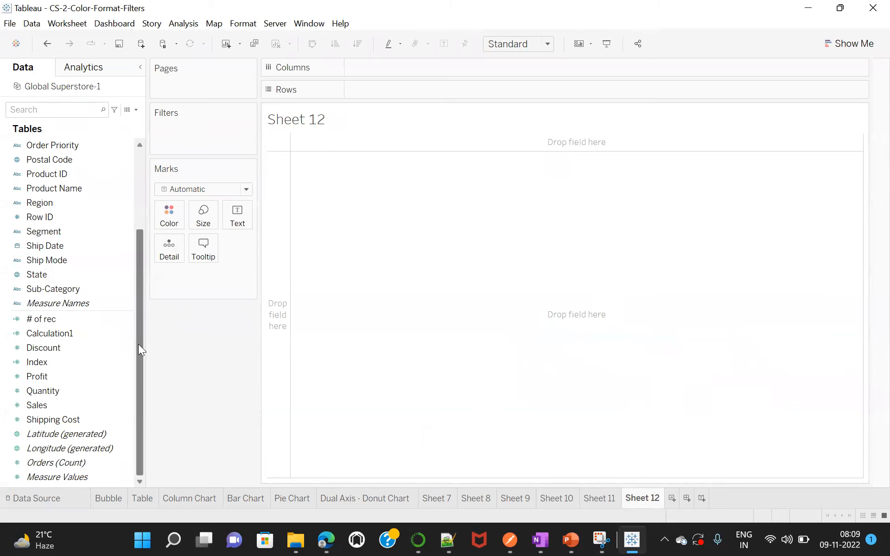
{"action": "left_click_drag", "start_coordinate": [138, 334], "coordinate": [138, 230]}
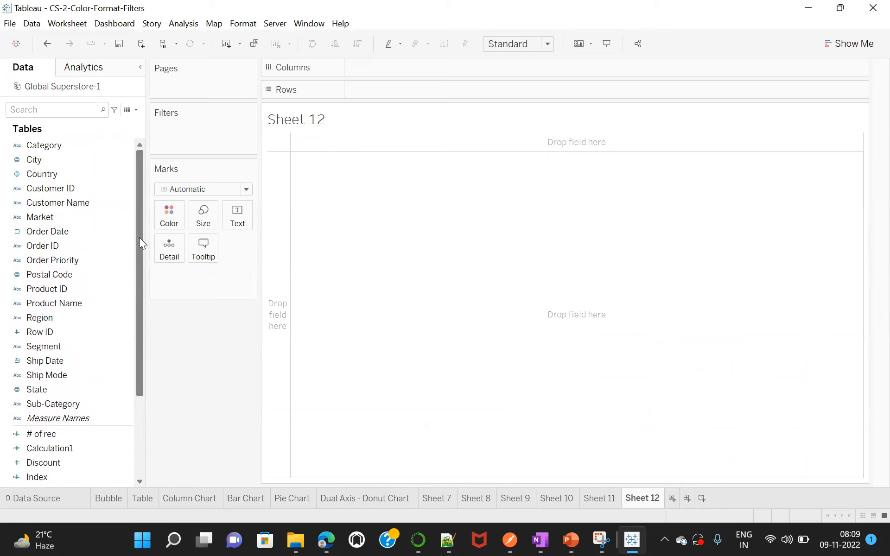
{"action": "left_click_drag", "start_coordinate": [141, 253], "coordinate": [139, 327]}
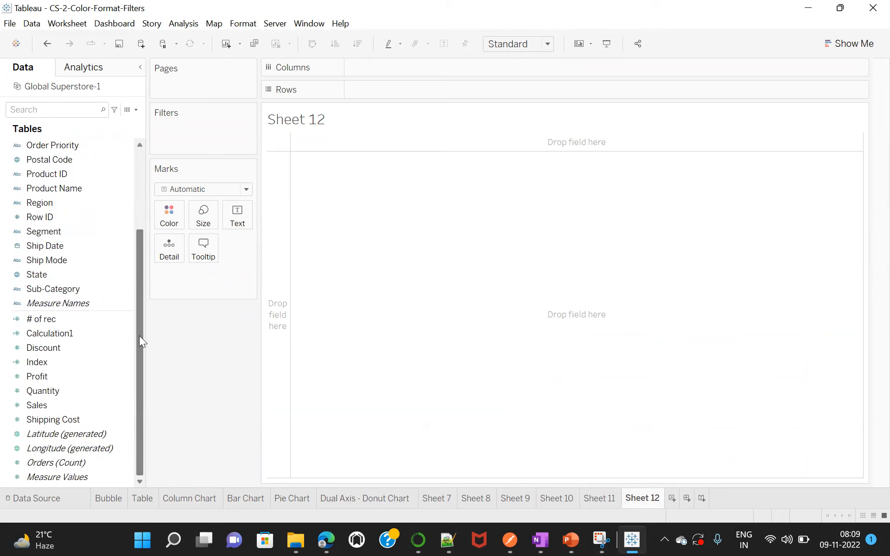
{"action": "left_click", "coordinate": [36, 497]}
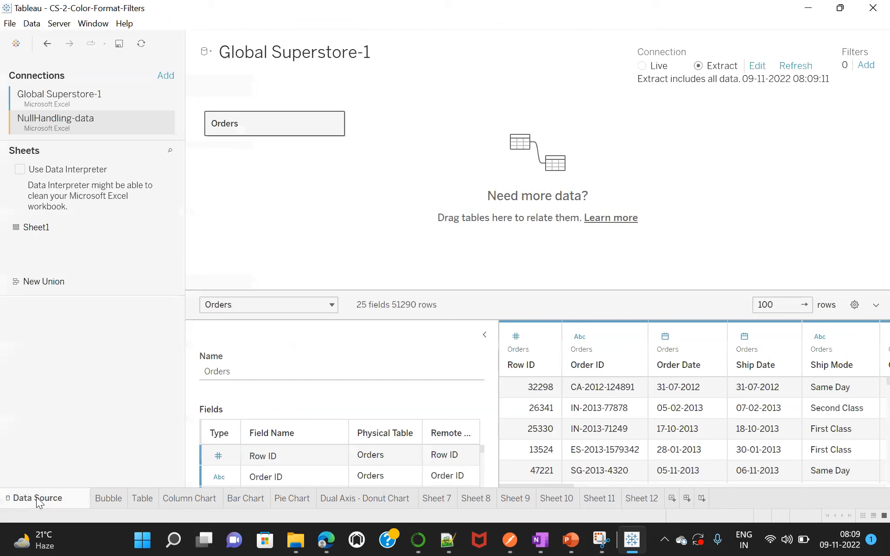
Relate Sheet1 of the NullHandling-data connection to Orders in the data model and add a new worksheet.
{"action": "mouse_move", "coordinate": [34, 232]}
{"action": "left_mouse_down"}
{"action": "mouse_move", "coordinate": [59, 218]}
{"action": "mouse_move", "coordinate": [310, 213]}
{"action": "left_mouse_up"}
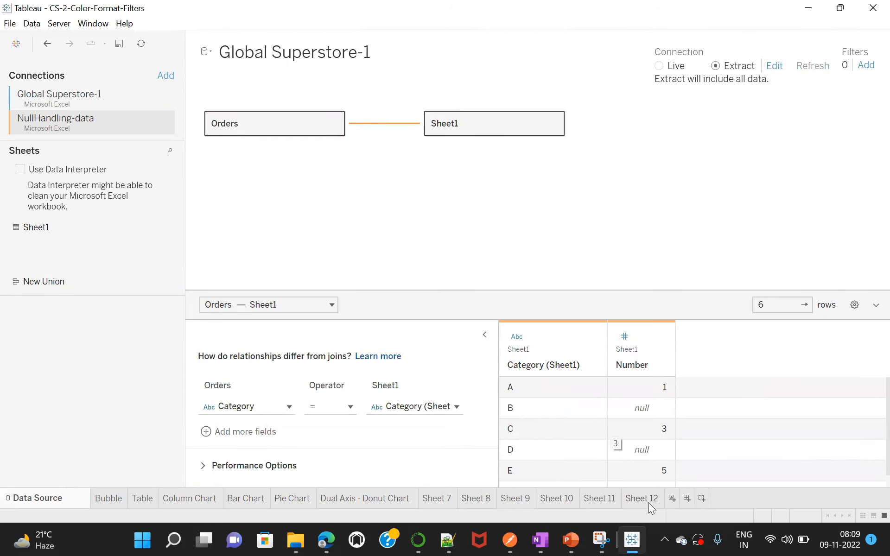
{"action": "left_click", "coordinate": [671, 498]}
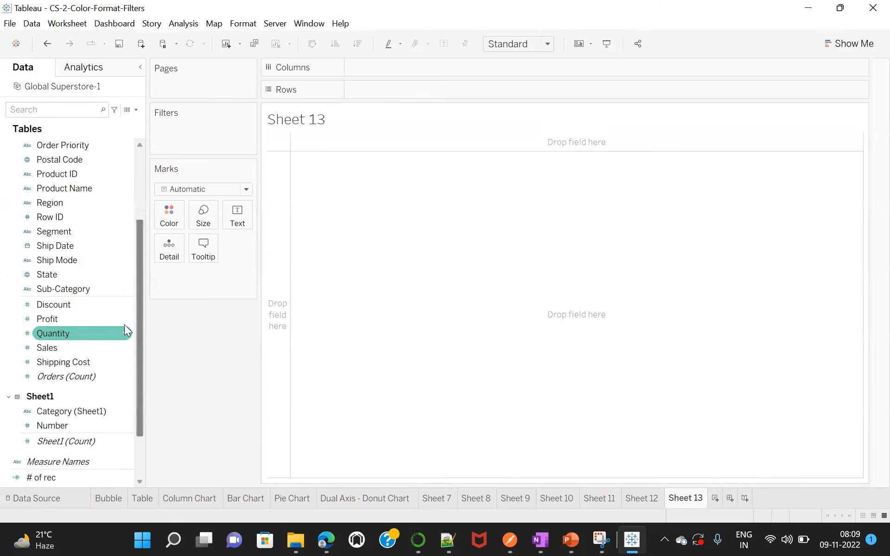
Build a text table on Sheet 13 with Category (Sheet1) on rows and Number as the text.
{"action": "left_click_drag", "start_coordinate": [136, 317], "coordinate": [138, 363]}
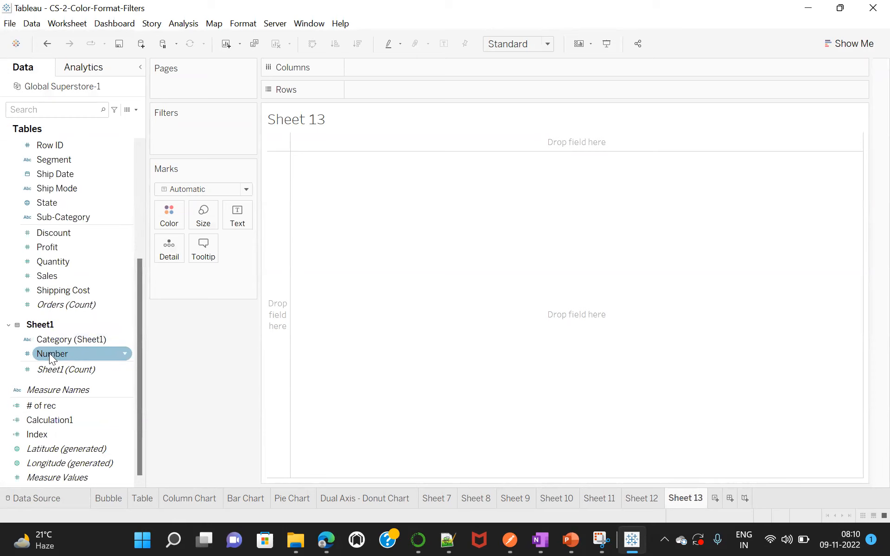
{"action": "mouse_move", "coordinate": [47, 338]}
{"action": "left_mouse_down"}
{"action": "mouse_move", "coordinate": [293, 260]}
{"action": "mouse_move", "coordinate": [363, 52]}
{"action": "mouse_move", "coordinate": [362, 88]}
{"action": "left_mouse_up"}
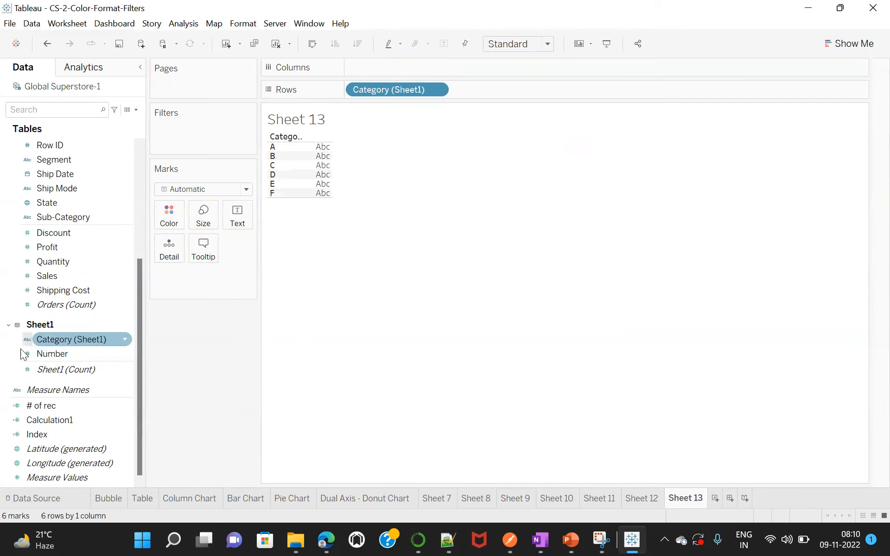
{"action": "left_click", "coordinate": [48, 353]}
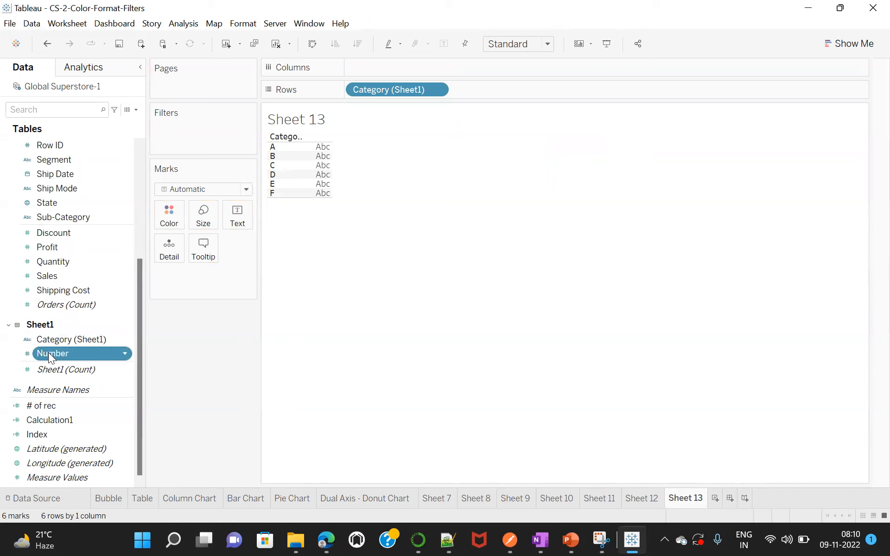
{"action": "left_click", "coordinate": [49, 353]}
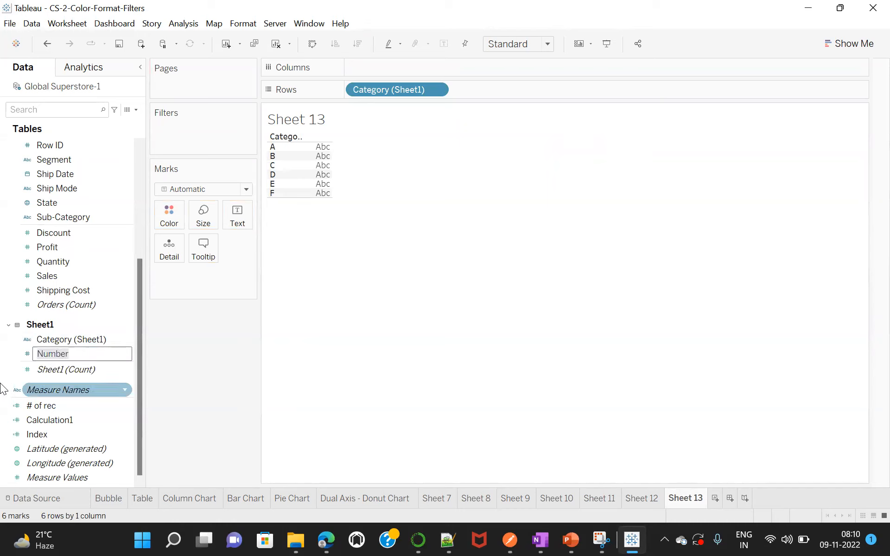
{"action": "left_click", "coordinate": [6, 365]}
{"action": "left_click_drag", "start_coordinate": [58, 352], "coordinate": [240, 215]}
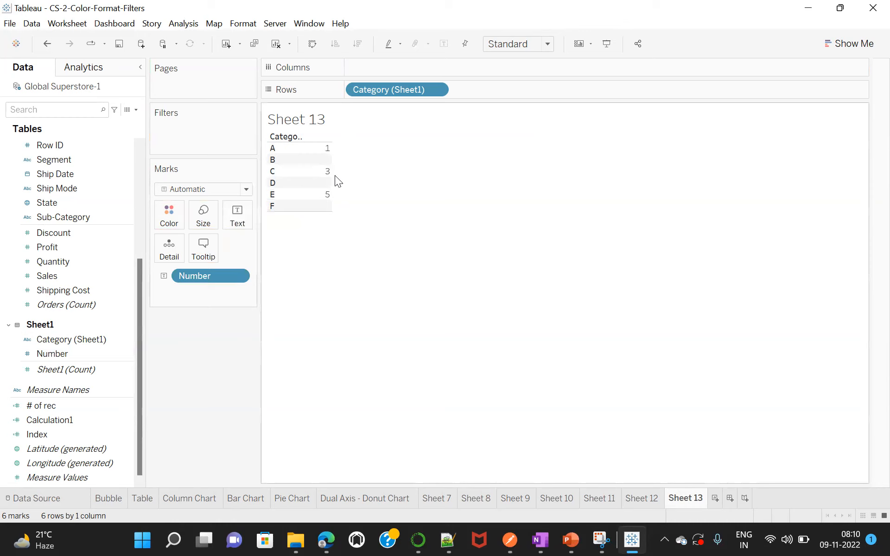
{"action": "mouse_move", "coordinate": [323, 160]}
{"action": "mouse_move", "coordinate": [331, 185]}
{"action": "mouse_move", "coordinate": [326, 167]}
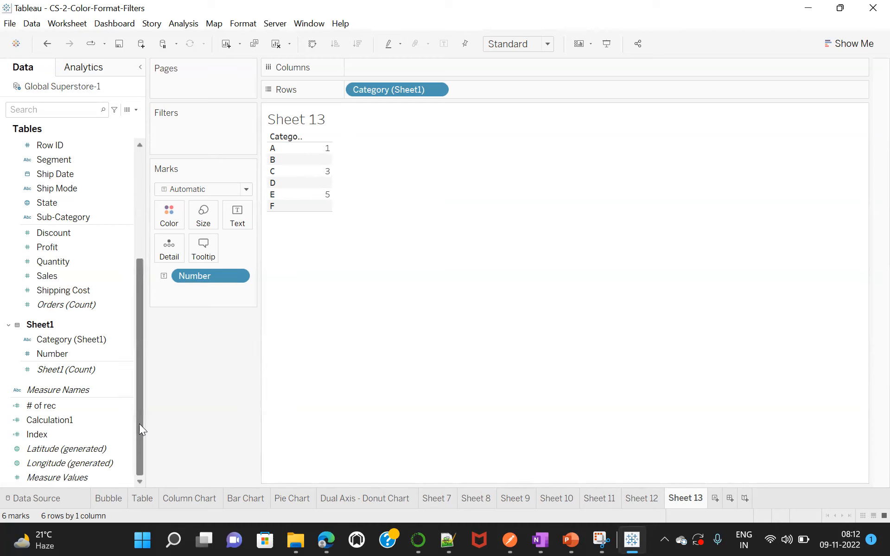
Start a new calculated field and name it ZN-column.
{"action": "right_click", "coordinate": [118, 486]}
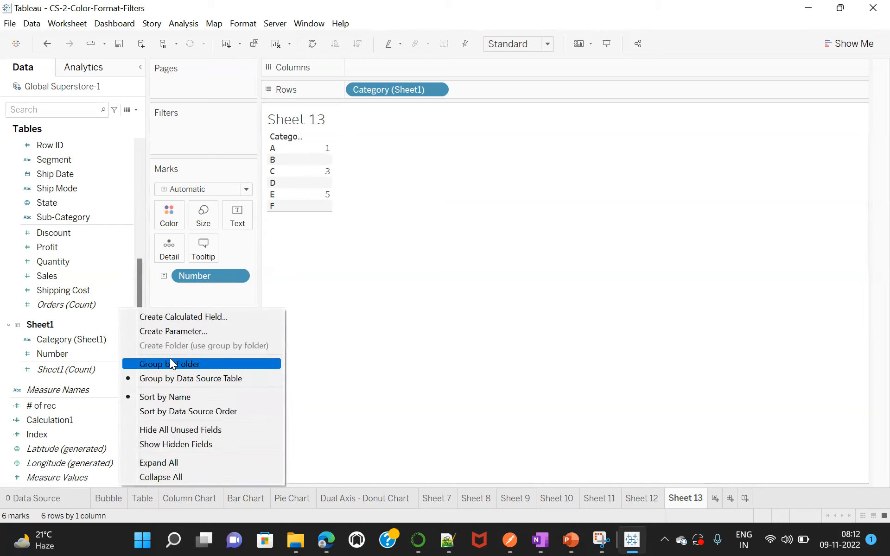
{"action": "left_click", "coordinate": [183, 316]}
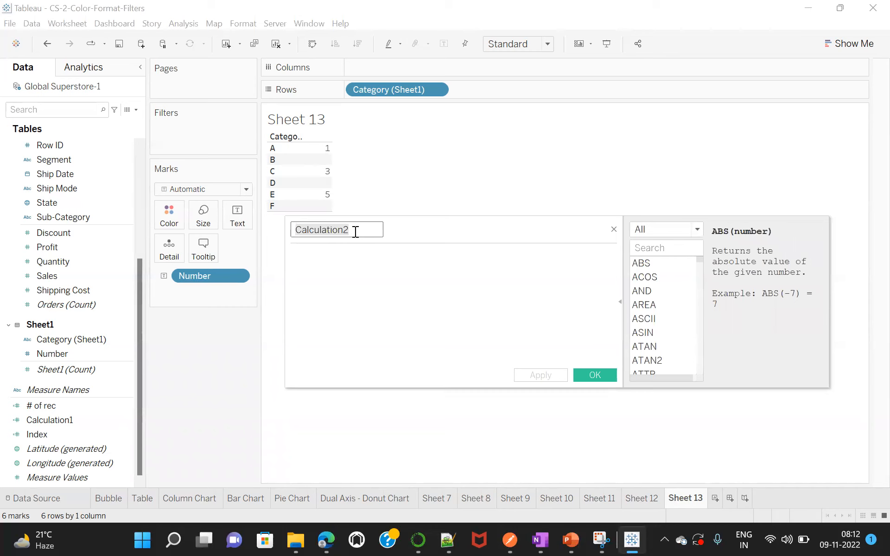
{"action": "key", "text": "BackSpace"}
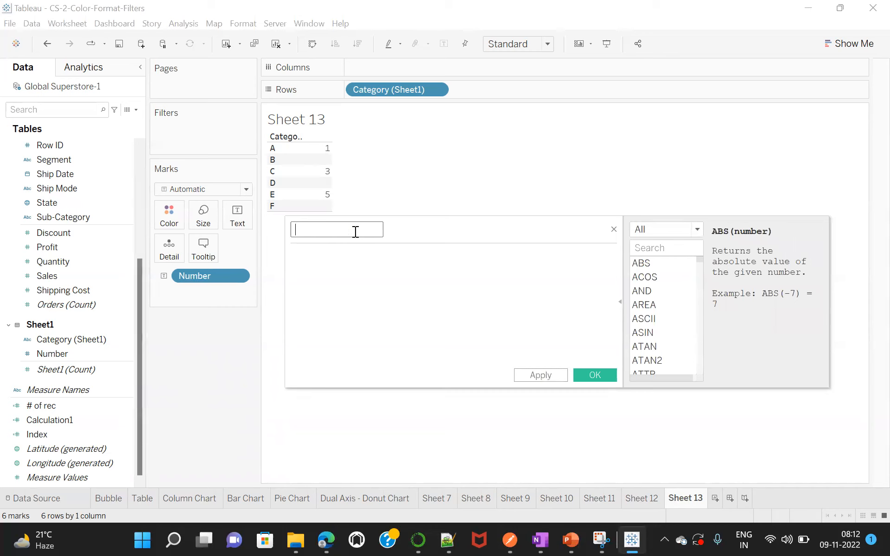
{"action": "type", "text": "ZN"}
{"action": "left_click", "coordinate": [319, 264]}
{"action": "left_click", "coordinate": [317, 229]}
{"action": "type", "text": "-column"}
Enter ZN([Number]) as the formula of the ZN-column field.
{"action": "left_click", "coordinate": [325, 264]}
{"action": "type", "text": "Z"}
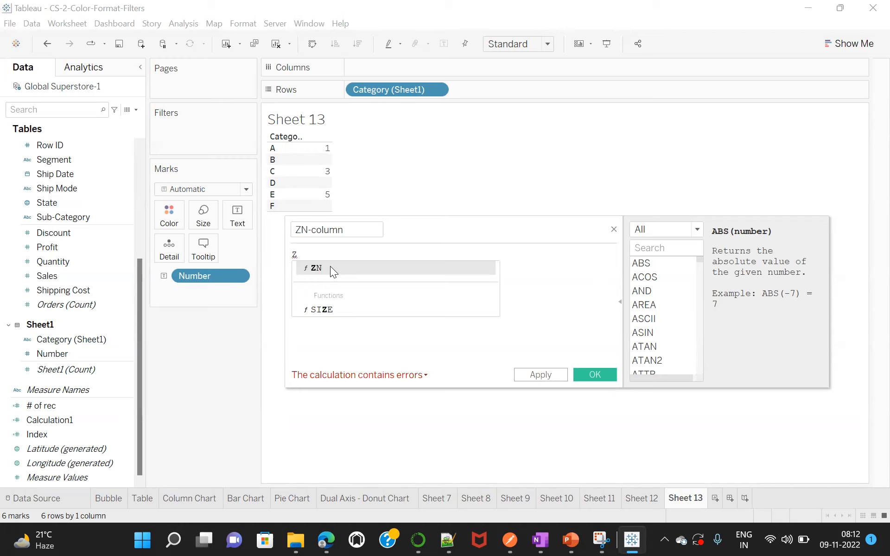
{"action": "left_click", "coordinate": [330, 268]}
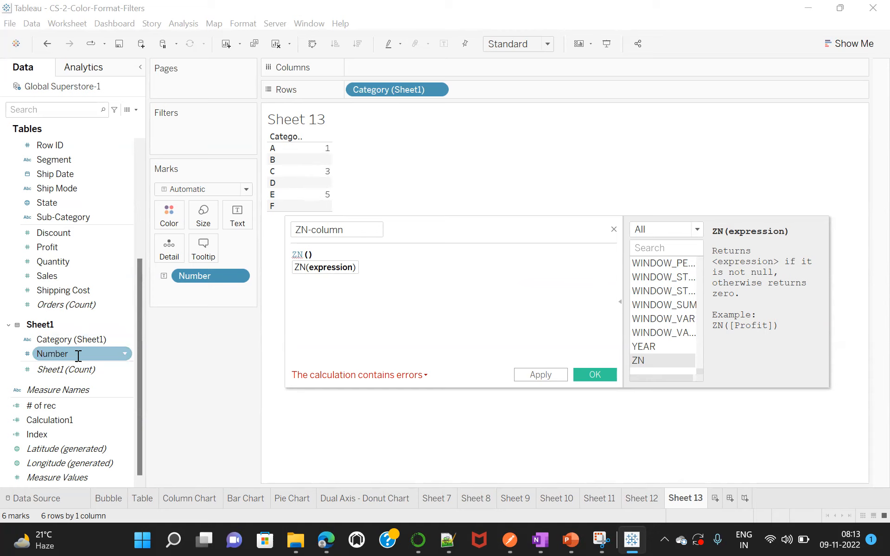
{"action": "left_click", "coordinate": [310, 256]}
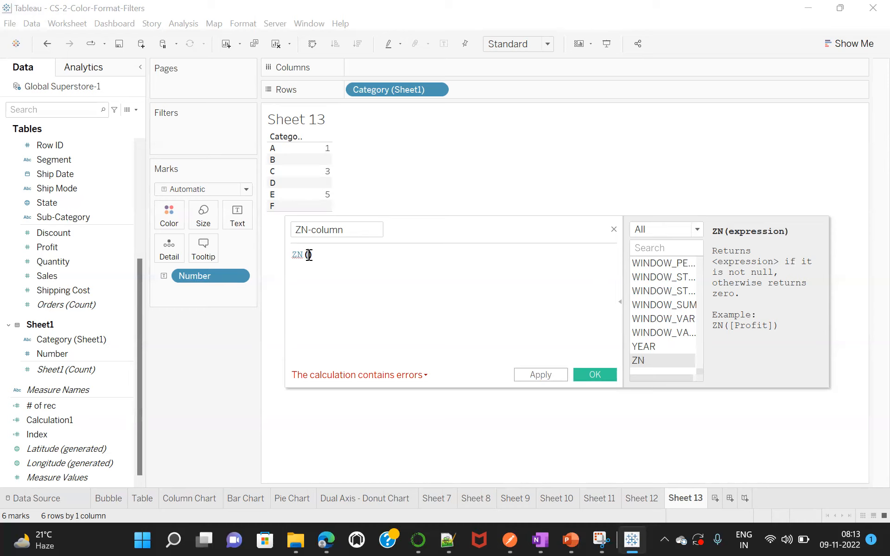
{"action": "type", "text": "nu"}
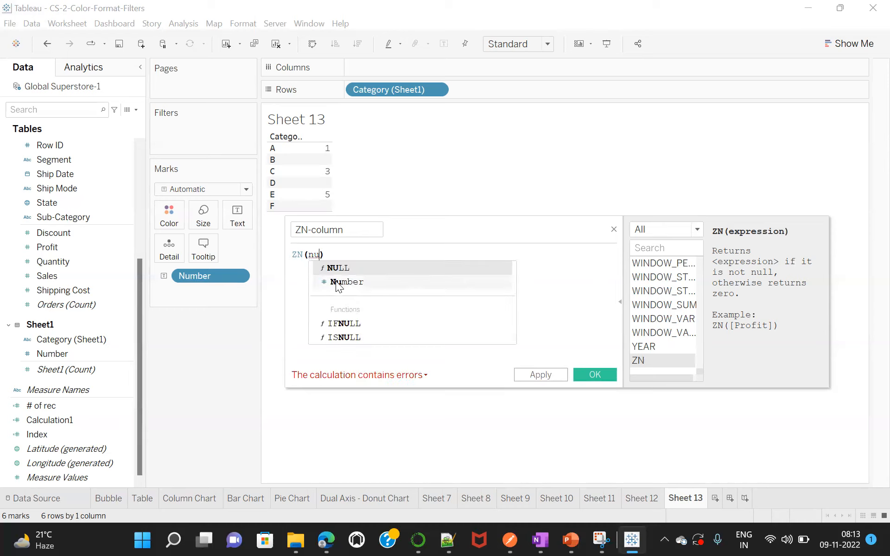
{"action": "left_click", "coordinate": [343, 282]}
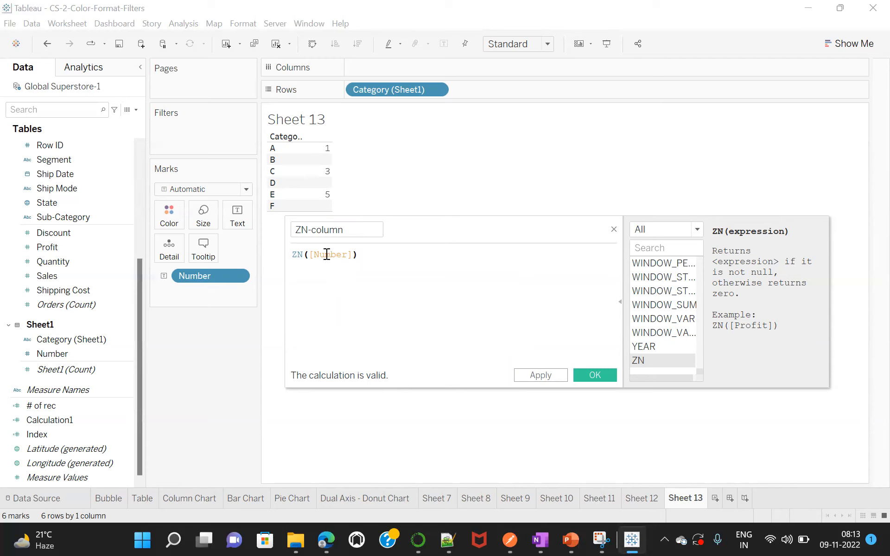
Remove the closing square bracket after Number to check the calculation error, and put the bracket back.
{"action": "left_click", "coordinate": [353, 255]}
{"action": "key", "text": "BackSpace"}
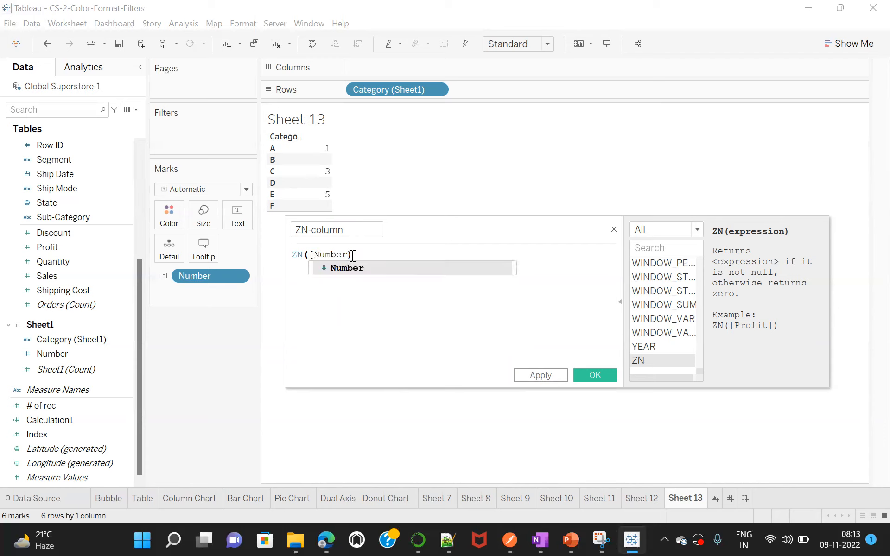
{"action": "left_click", "coordinate": [380, 301]}
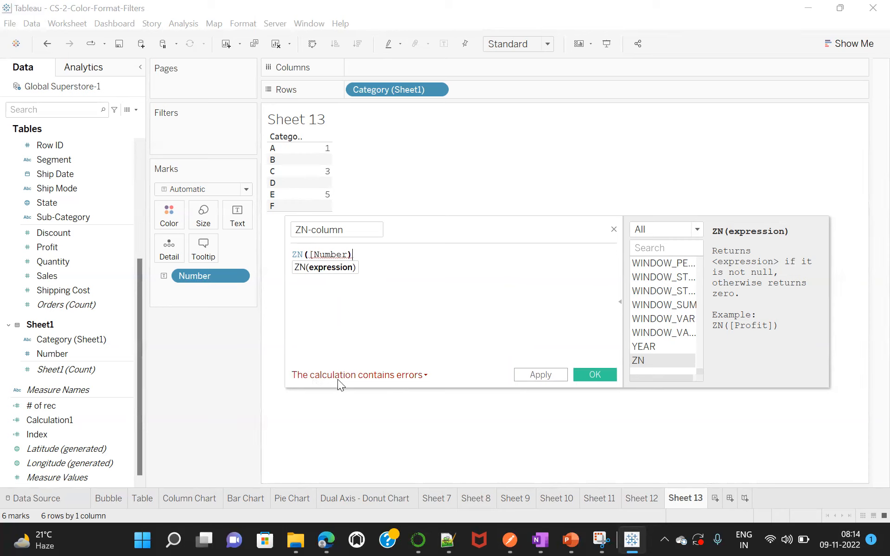
{"action": "left_click", "coordinate": [424, 374]}
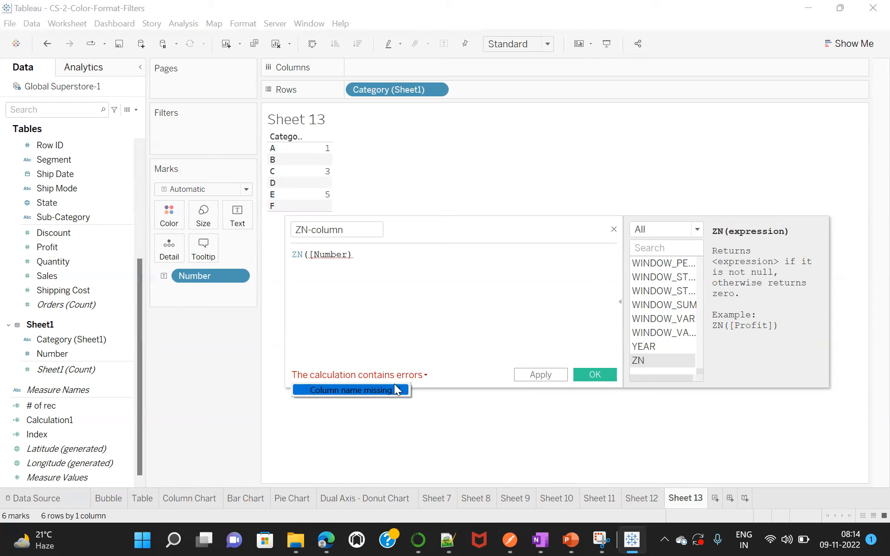
{"action": "left_click", "coordinate": [346, 255]}
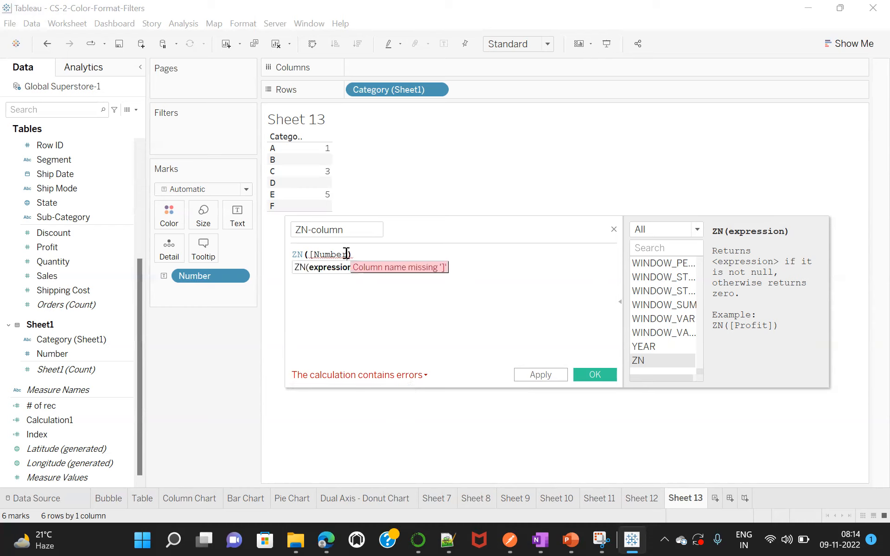
{"action": "type", "text": "]"}
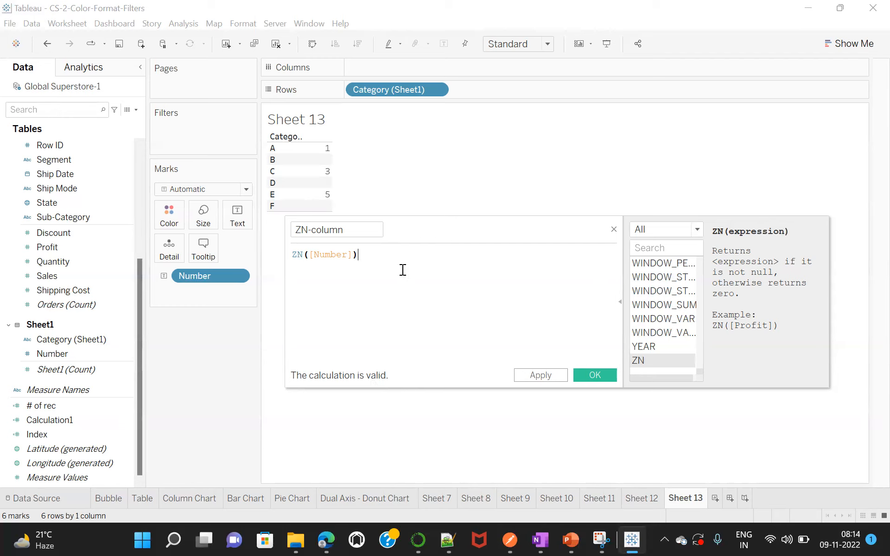
Save the ZN-column field and show it as the table's text in place of Number.
{"action": "left_click", "coordinate": [595, 376]}
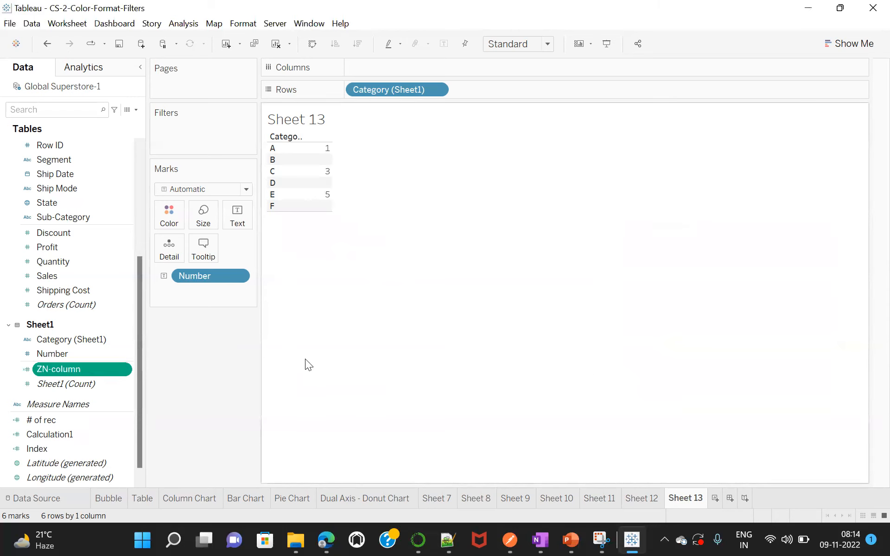
{"action": "left_click", "coordinate": [69, 368]}
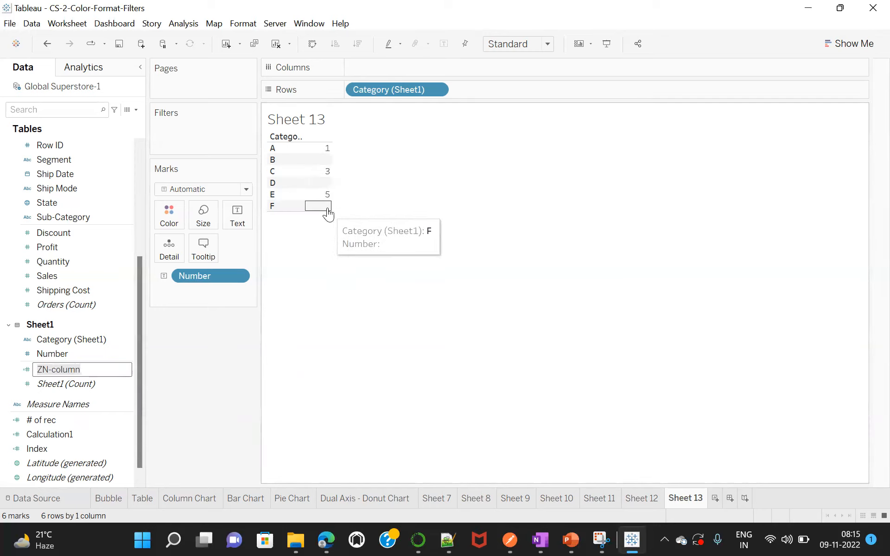
{"action": "left_click", "coordinate": [7, 368]}
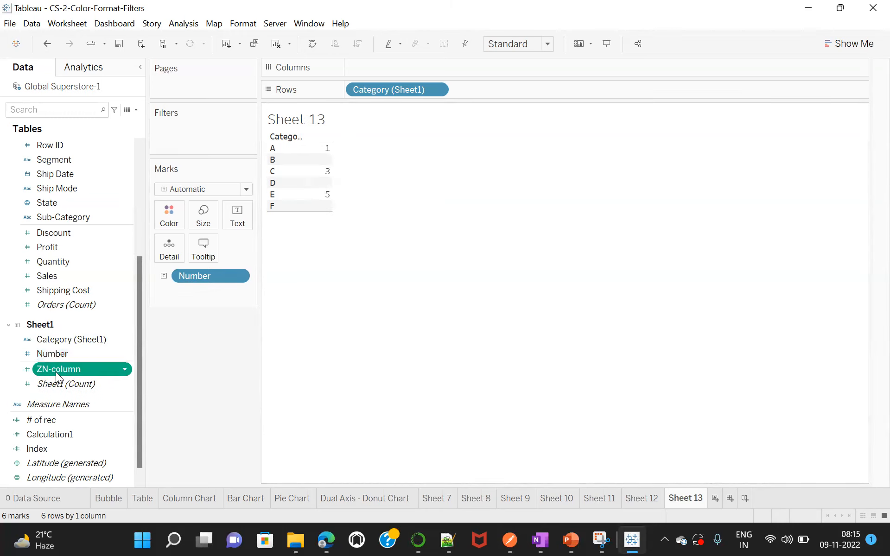
{"action": "left_click_drag", "start_coordinate": [56, 369], "coordinate": [210, 276]}
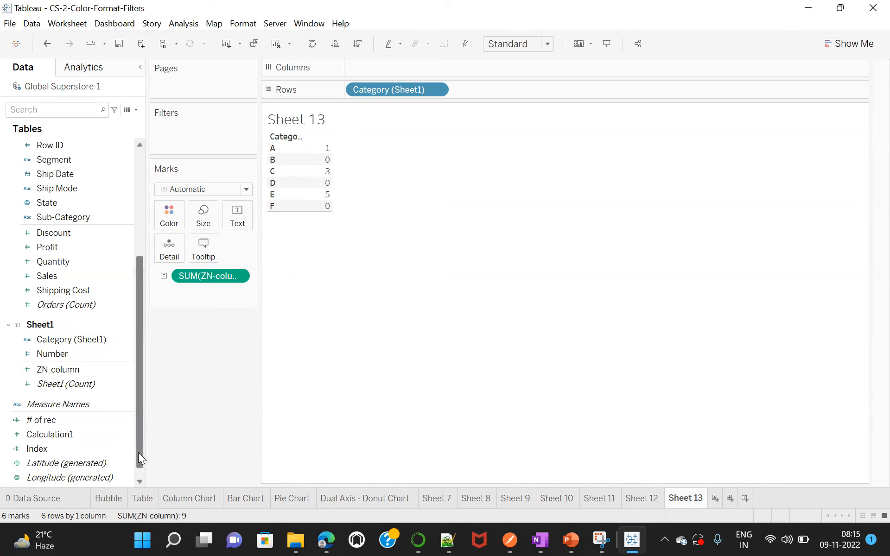
Start another calculated field, ready for its formula.
{"action": "left_click_drag", "start_coordinate": [138, 454], "coordinate": [139, 468]}
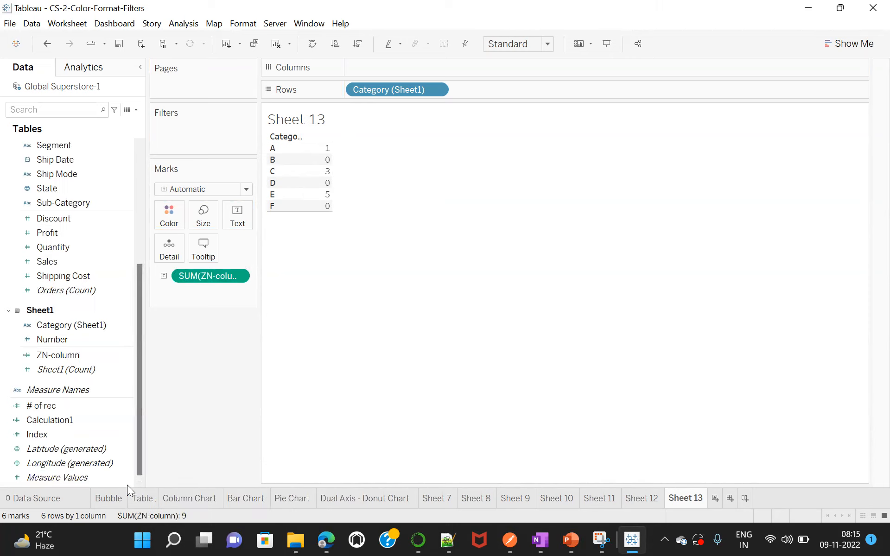
{"action": "right_click", "coordinate": [127, 484]}
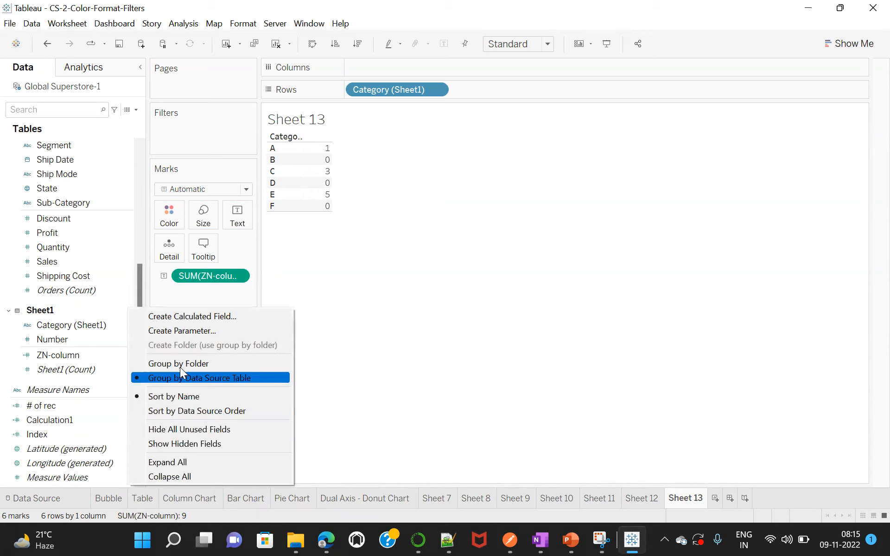
{"action": "left_click", "coordinate": [193, 316]}
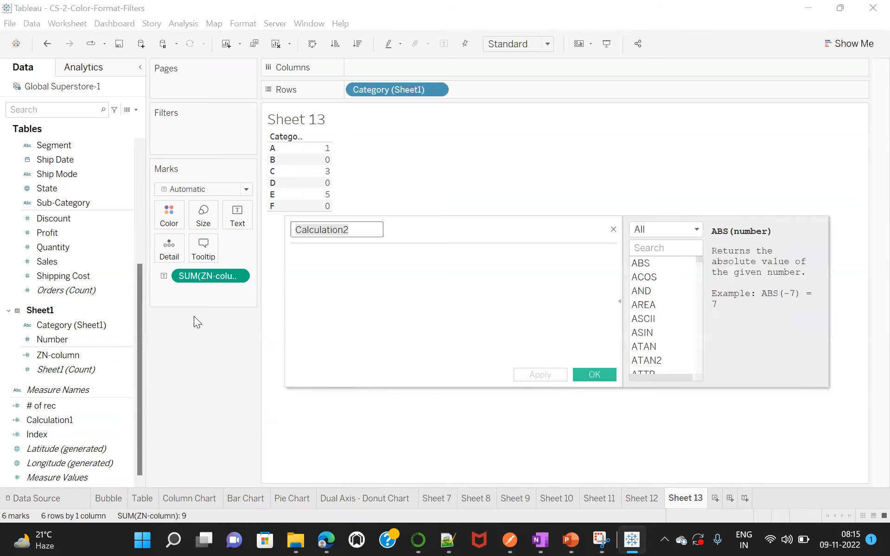
{"action": "left_click", "coordinate": [320, 268]}
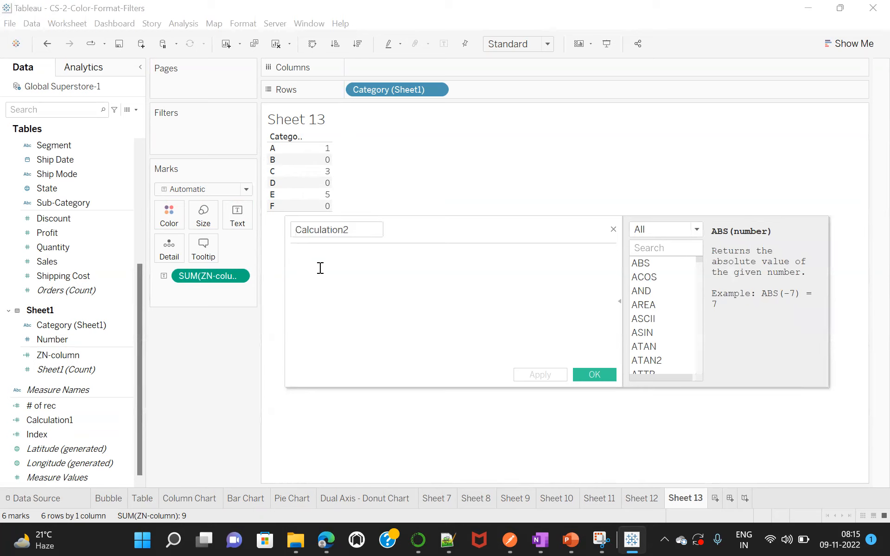
{"action": "type", "text": "da"}
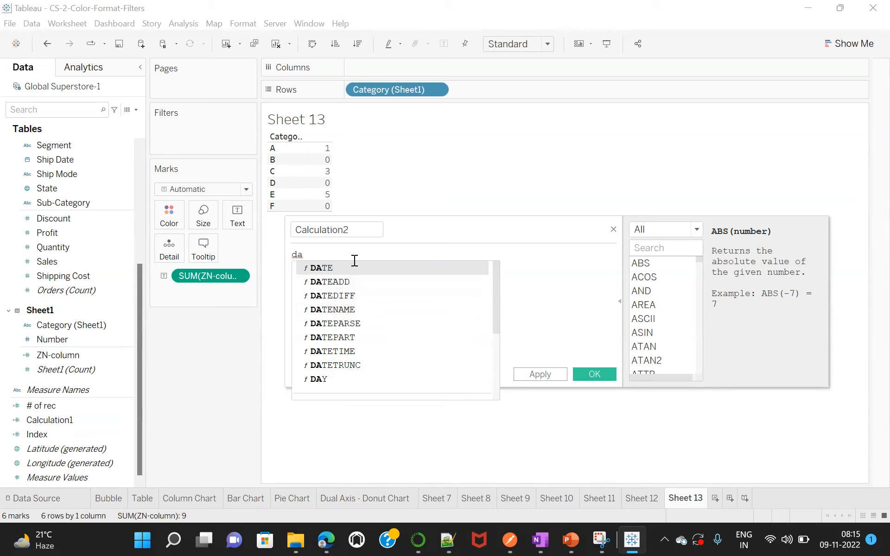
{"action": "left_click", "coordinate": [328, 255]}
{"action": "key", "text": "BackSpace"}
{"action": "key", "text": "BackSpace"}
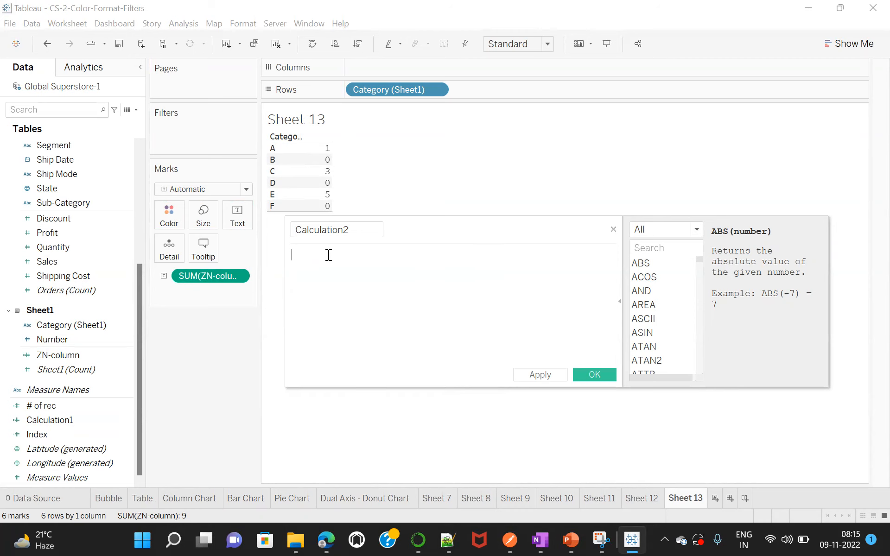
Check the function suggestions for "if" in the formula, and clear the text again.
{"action": "type", "text": "if"}
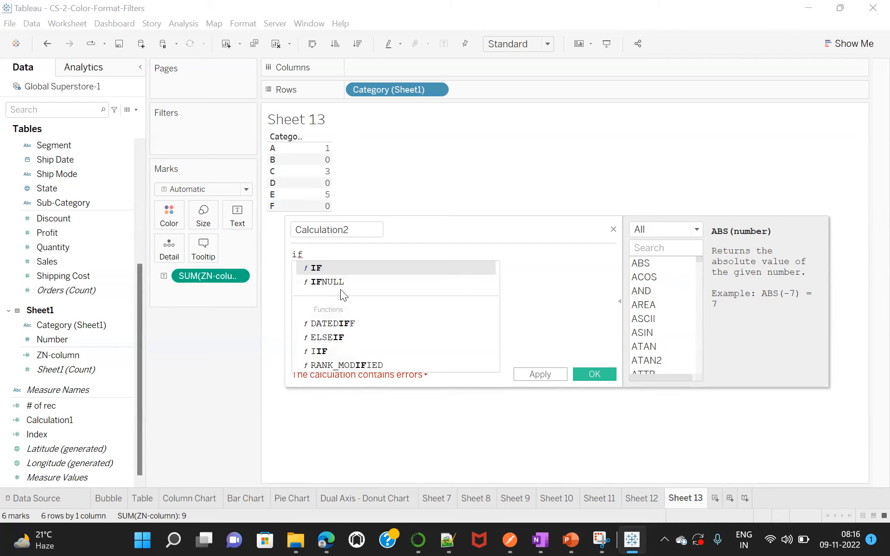
{"action": "left_click", "coordinate": [305, 253]}
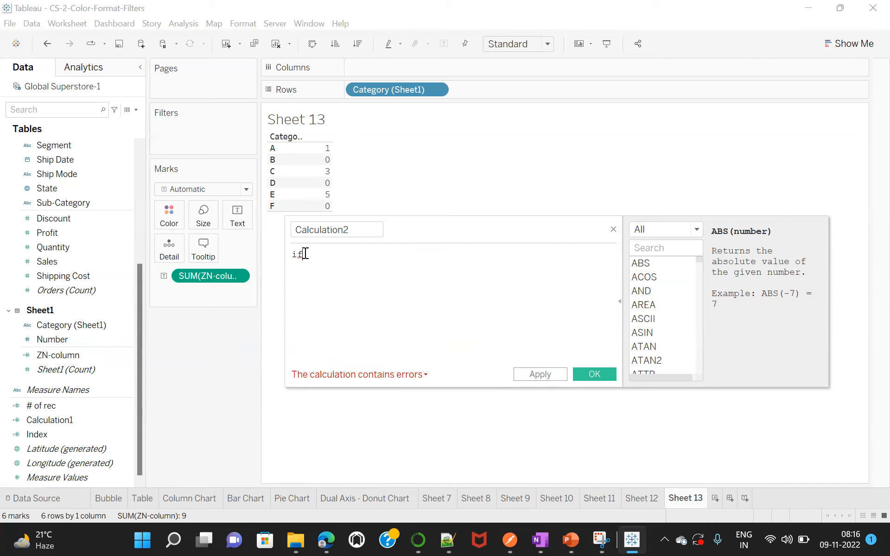
{"action": "key", "text": "BackSpace"}
{"action": "key", "text": "BackSpace"}
{"action": "type", "text": "if"}
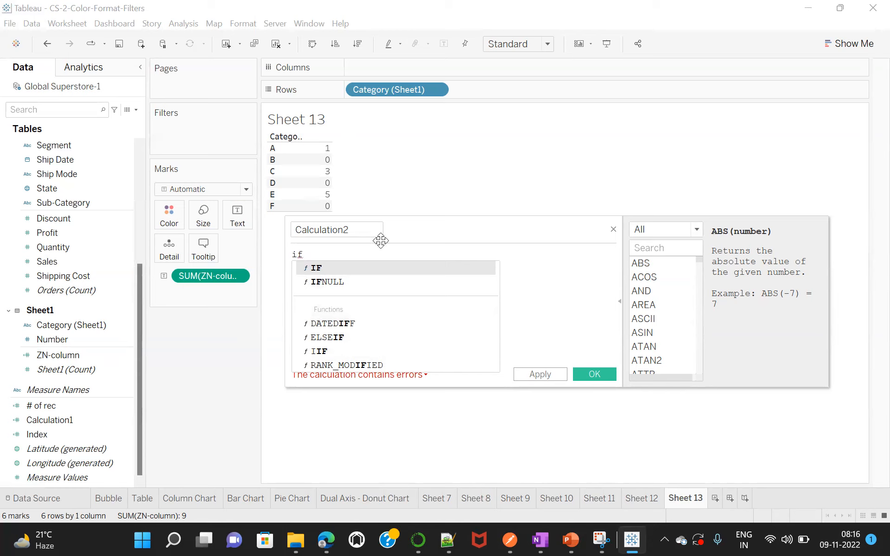
{"action": "left_click", "coordinate": [353, 252]}
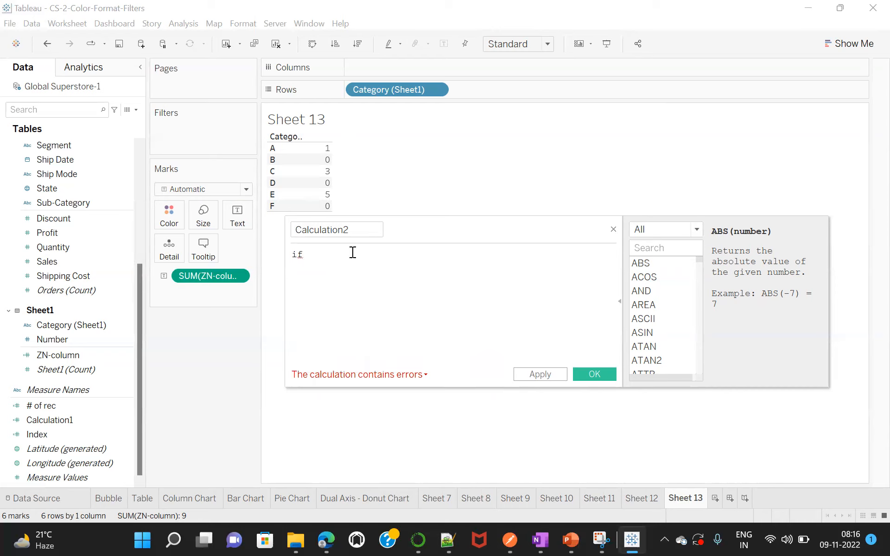
{"action": "key", "text": "BackSpace"}
{"action": "key", "text": "BackSpace"}
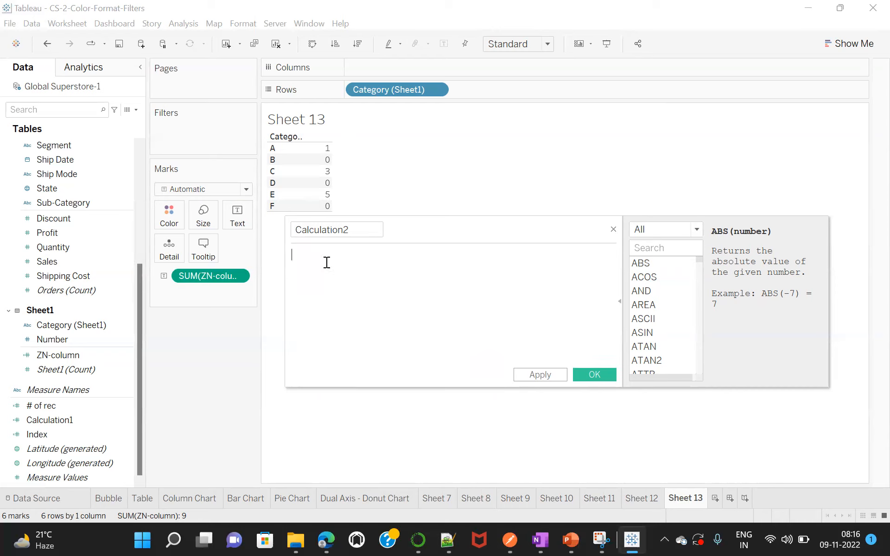
Check the function suggestions for "date" and "sum" in the formula, clearing each entry again.
{"action": "type", "text": "date"}
{"action": "key", "text": "BackSpace"}
{"action": "key", "text": "BackSpace"}
{"action": "key", "text": "BackSpace"}
{"action": "key", "text": "BackSpace"}
{"action": "type", "text": "sum"}
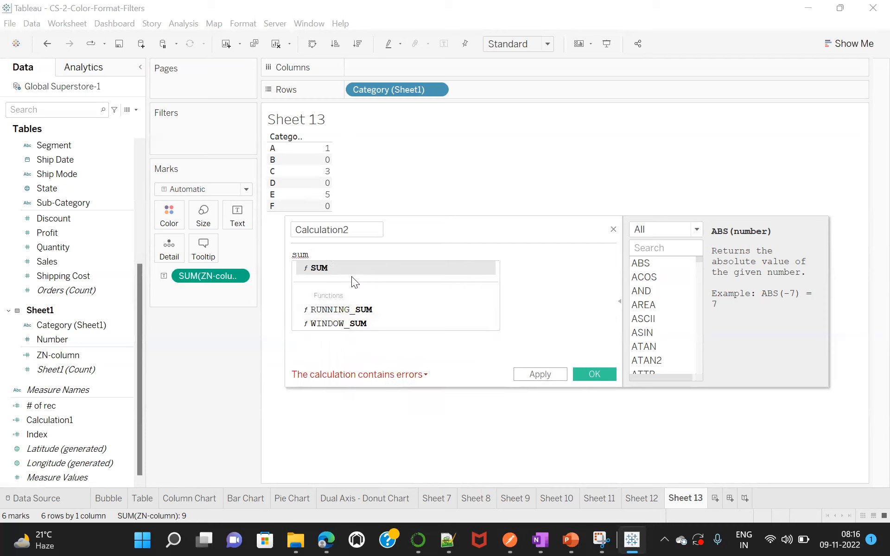
{"action": "key", "text": "BackSpace"}
{"action": "key", "text": "BackSpace"}
{"action": "key", "text": "BackSpace"}
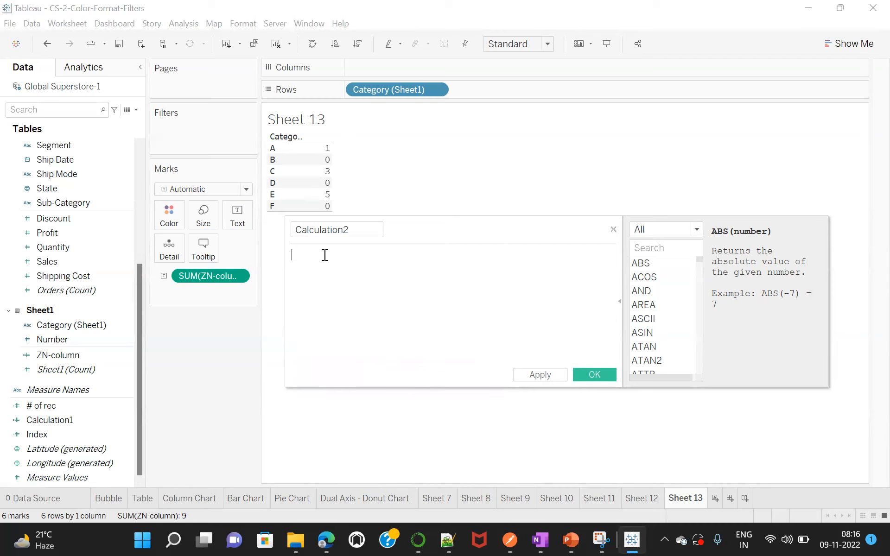
Check the function suggestions for "ave" and "win", look through the WINDOW functions, and empty the formula.
{"action": "type", "text": "ave"}
{"action": "key", "text": "BackSpace"}
{"action": "key", "text": "BackSpace"}
{"action": "key", "text": "BackSpace"}
{"action": "type", "text": "win"}
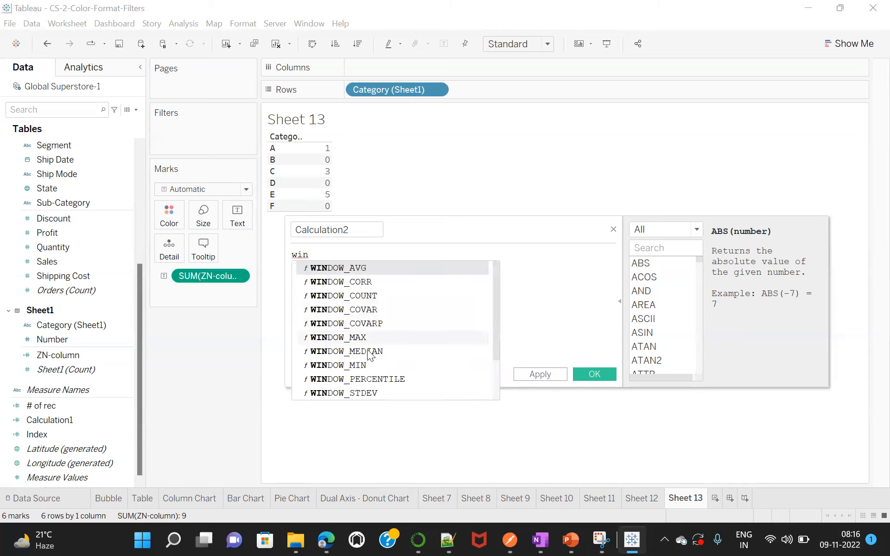
{"action": "mouse_move", "coordinate": [495, 297]}
{"action": "left_mouse_down"}
{"action": "mouse_move", "coordinate": [496, 339]}
{"action": "mouse_move", "coordinate": [497, 280]}
{"action": "left_mouse_up"}
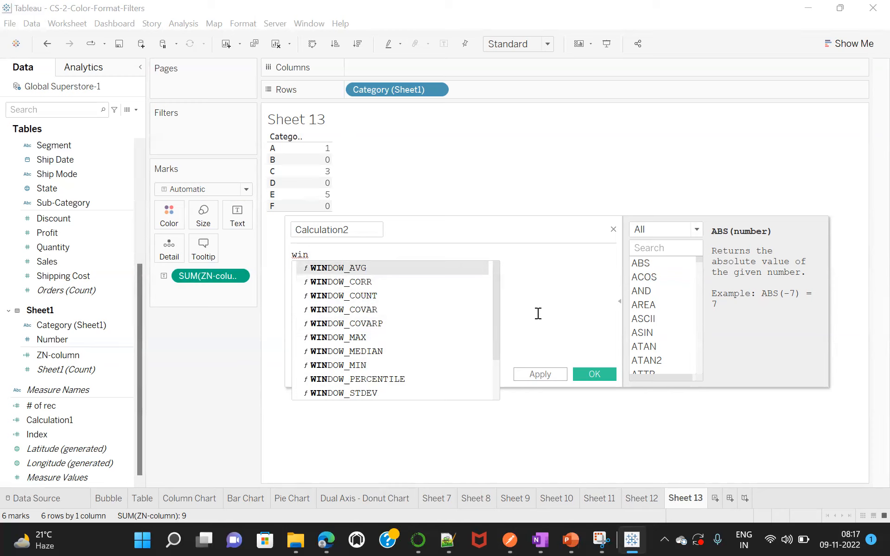
{"action": "left_click", "coordinate": [538, 284]}
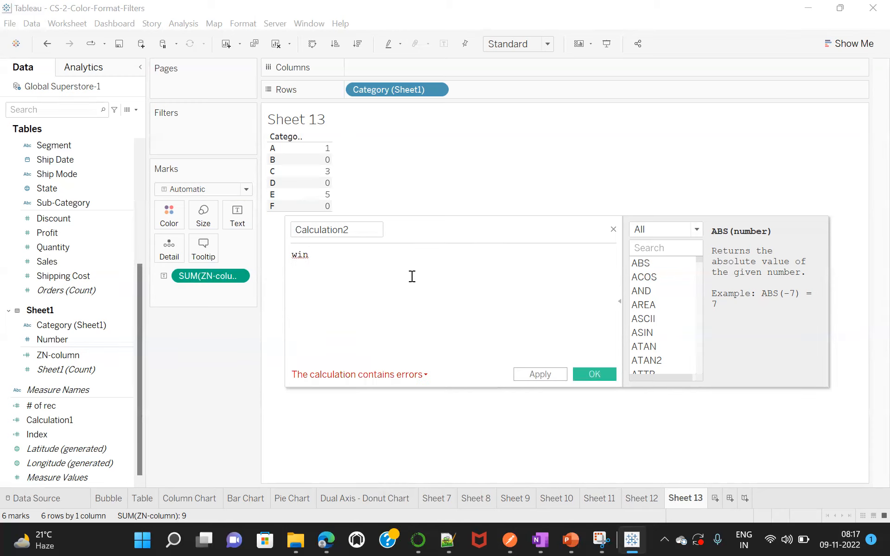
{"action": "key", "text": "ctrl+a"}
{"action": "key", "text": "BackSpace"}
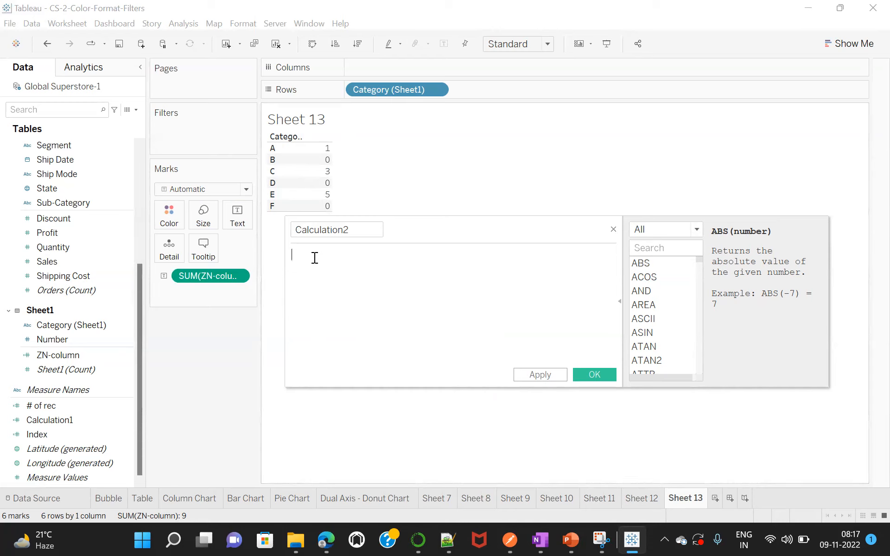
Rename the calculated field as Look-up values.
{"action": "double_click", "coordinate": [354, 228]}
{"action": "key", "text": "BackSpace"}
{"action": "type", "text": "Loo"}
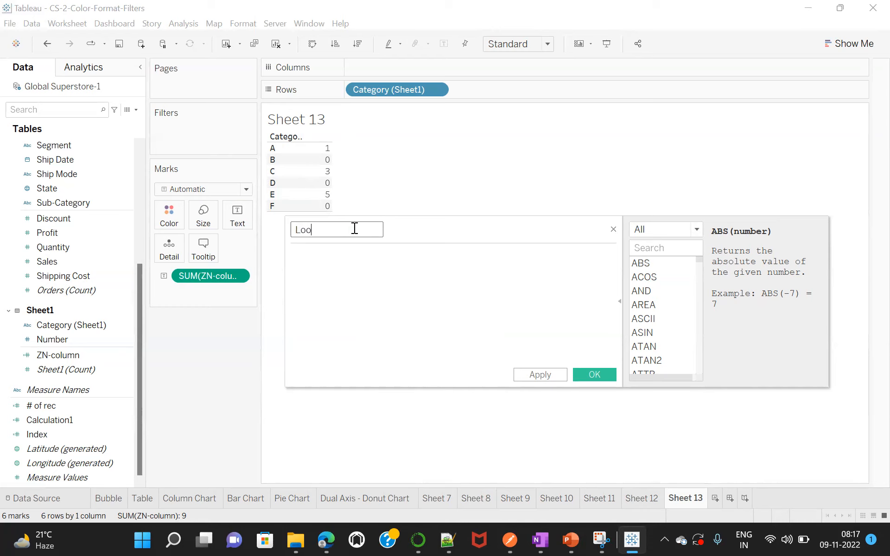
{"action": "type", "text": "up"}
{"action": "key", "text": "BackSpace"}
{"action": "key", "text": "BackSpace"}
{"action": "key", "text": "BackSpace"}
{"action": "type", "text": "ok-up"}
{"action": "type", "text": " vlues"}
{"action": "key", "text": "BackSpace"}
{"action": "key", "text": "BackSpace"}
{"action": "key", "text": "BackSpace"}
{"action": "key", "text": "BackSpace"}
{"action": "type", "text": "alues"}
Insert the LOOKUP function in the formula and read through its description and example.
{"action": "left_click", "coordinate": [346, 271]}
{"action": "type", "text": "Look"}
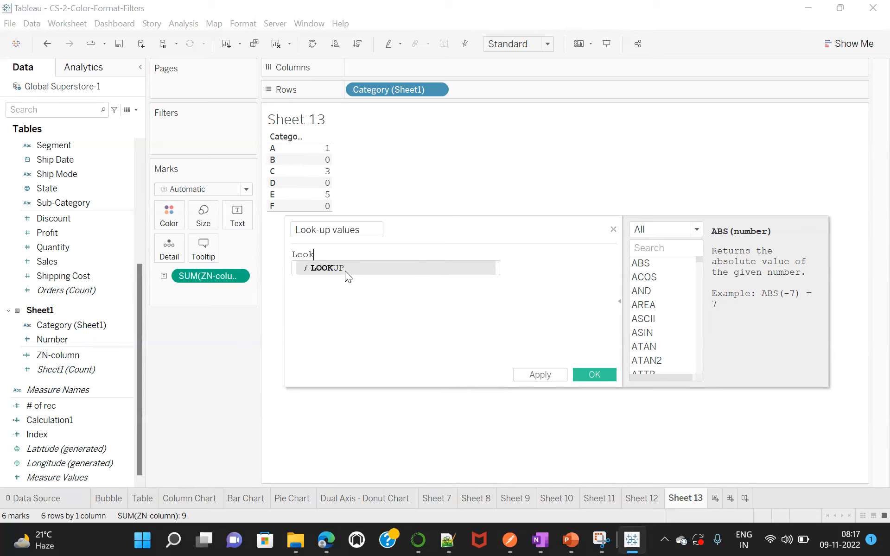
{"action": "type", "text": "up"}
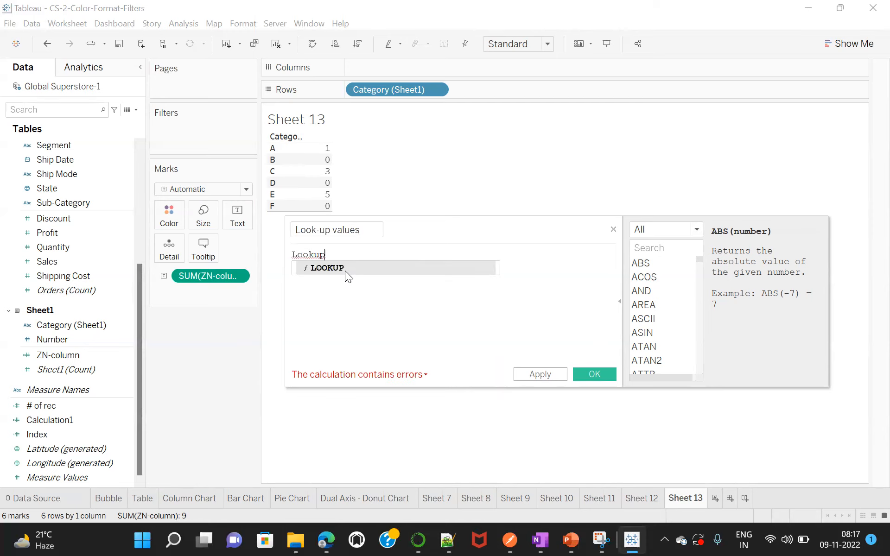
{"action": "double_click", "coordinate": [338, 273]}
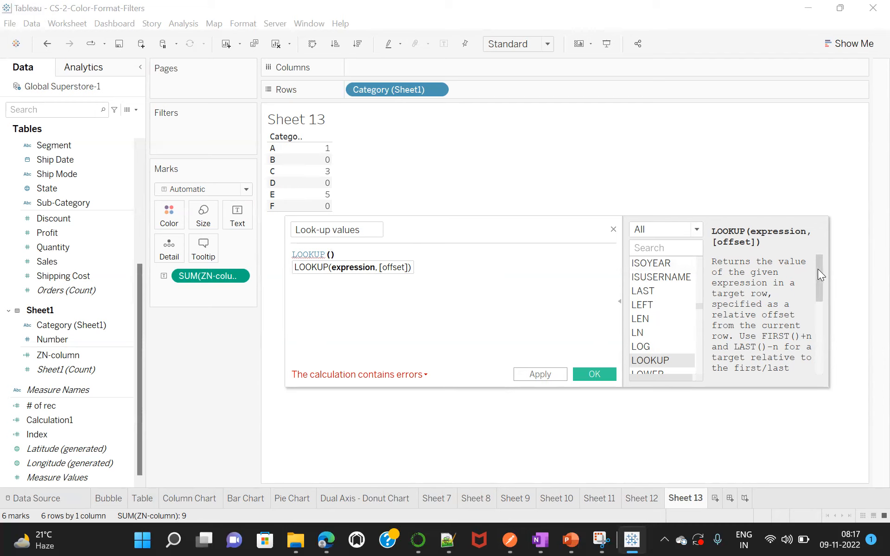
{"action": "left_click_drag", "start_coordinate": [817, 269], "coordinate": [819, 322]}
{"action": "left_click_drag", "start_coordinate": [819, 328], "coordinate": [819, 348]}
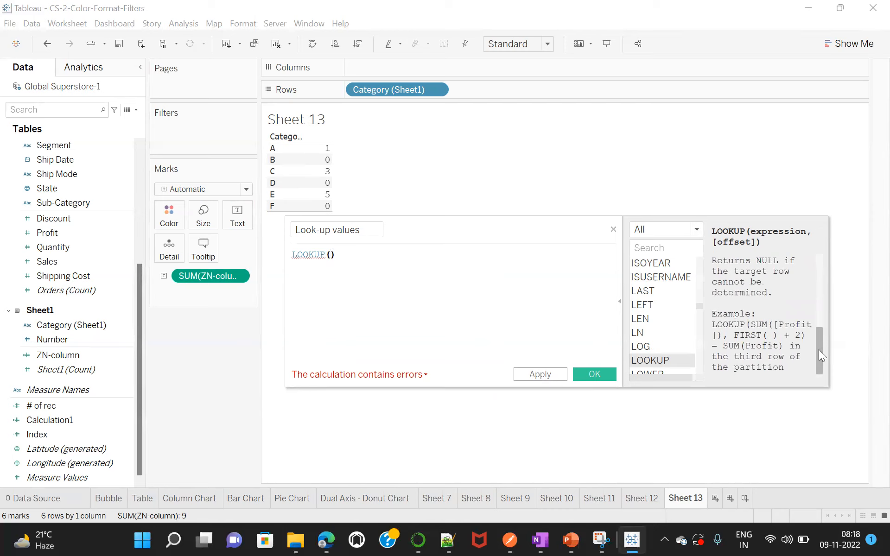
{"action": "left_click_drag", "start_coordinate": [818, 348], "coordinate": [813, 262]}
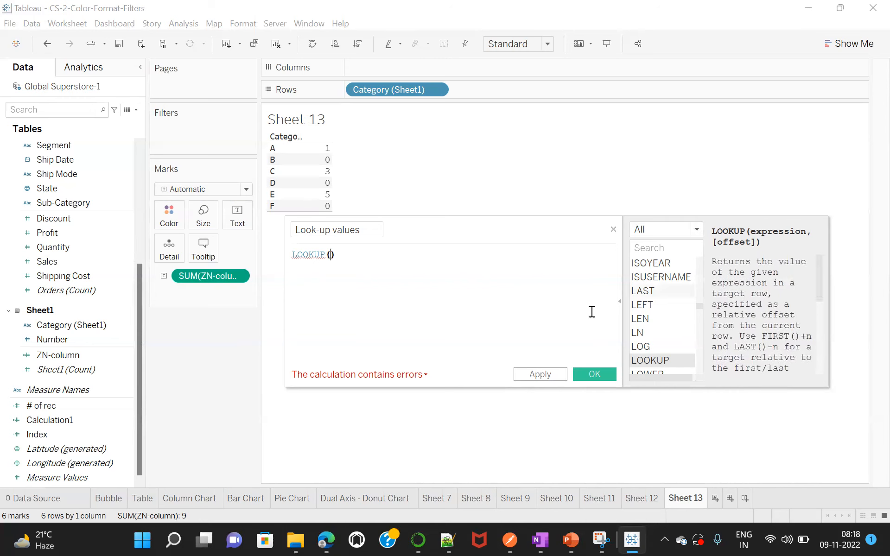
Give LOOKUP the ZN-column field as its expression and 0 as its offset.
{"action": "left_click", "coordinate": [311, 255]}
{"action": "left_click", "coordinate": [333, 255]}
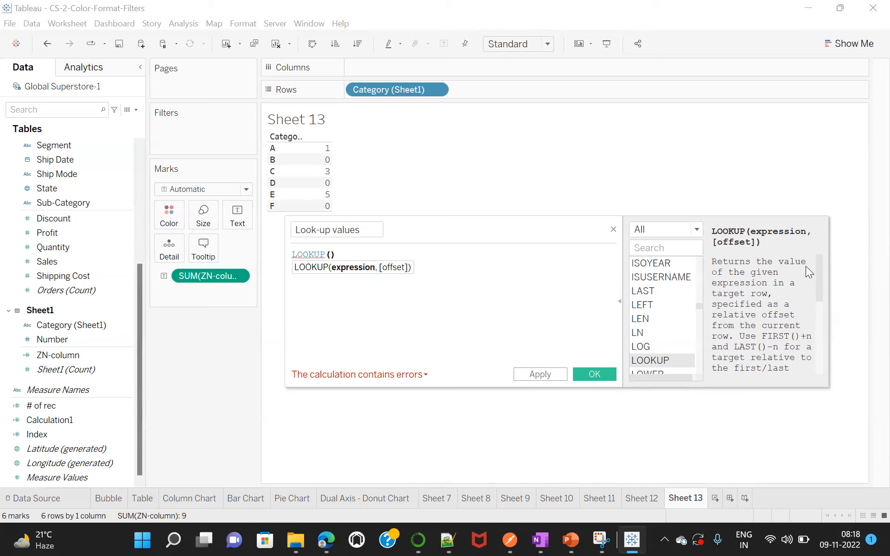
{"action": "mouse_move", "coordinate": [830, 311]}
{"action": "left_mouse_down"}
{"action": "mouse_move", "coordinate": [852, 309]}
{"action": "mouse_move", "coordinate": [819, 309]}
{"action": "left_mouse_up"}
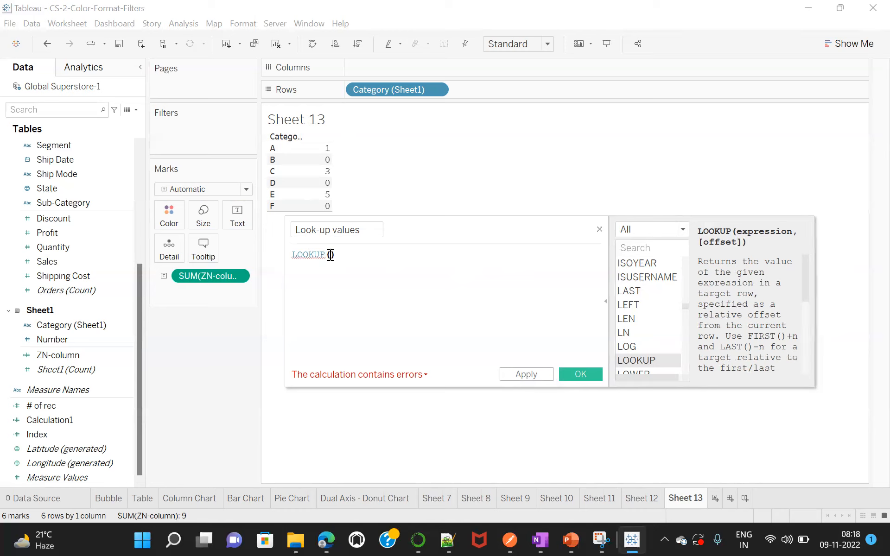
{"action": "mouse_move", "coordinate": [327, 152]}
{"action": "type", "text": "zn"}
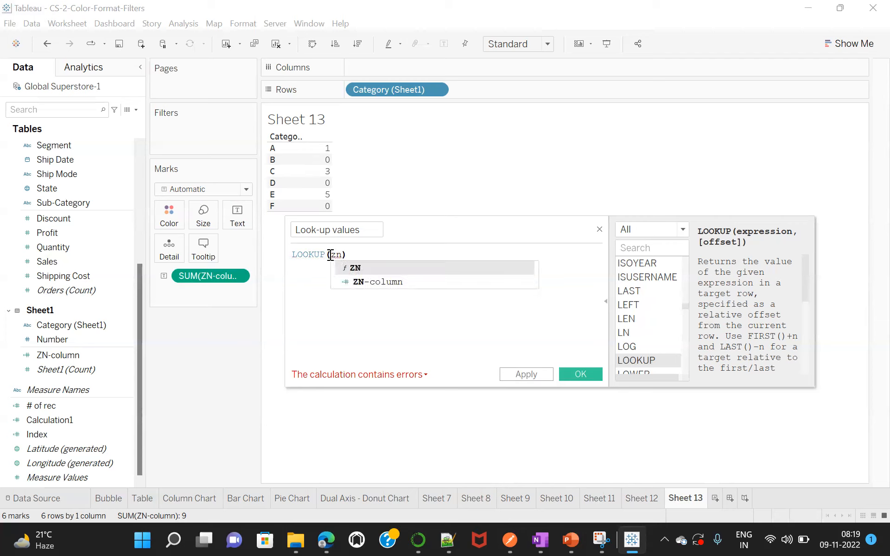
{"action": "left_click", "coordinate": [374, 281]}
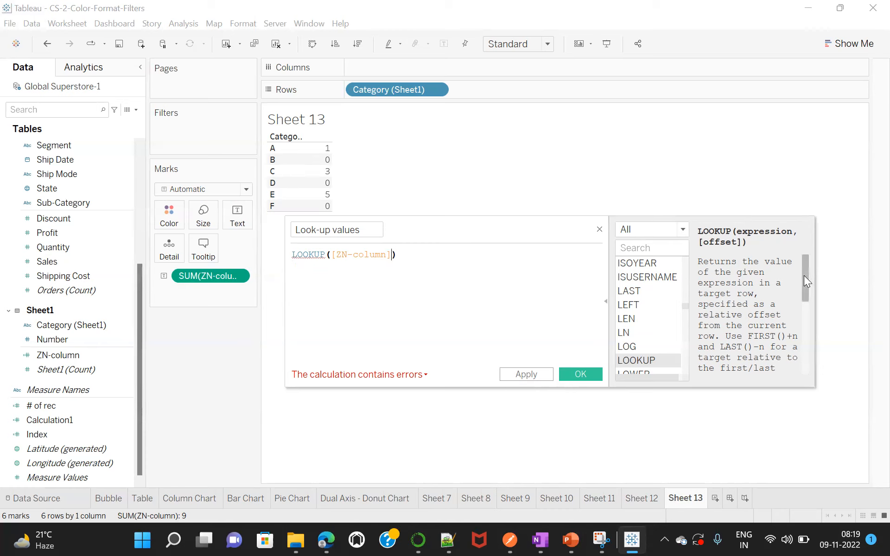
{"action": "left_click_drag", "start_coordinate": [804, 276], "coordinate": [806, 288]}
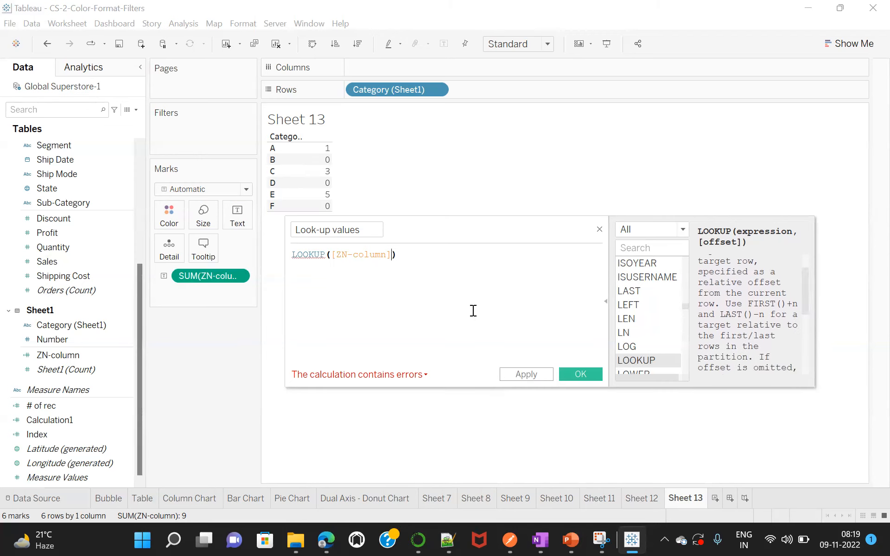
{"action": "type", "text": ",0"}
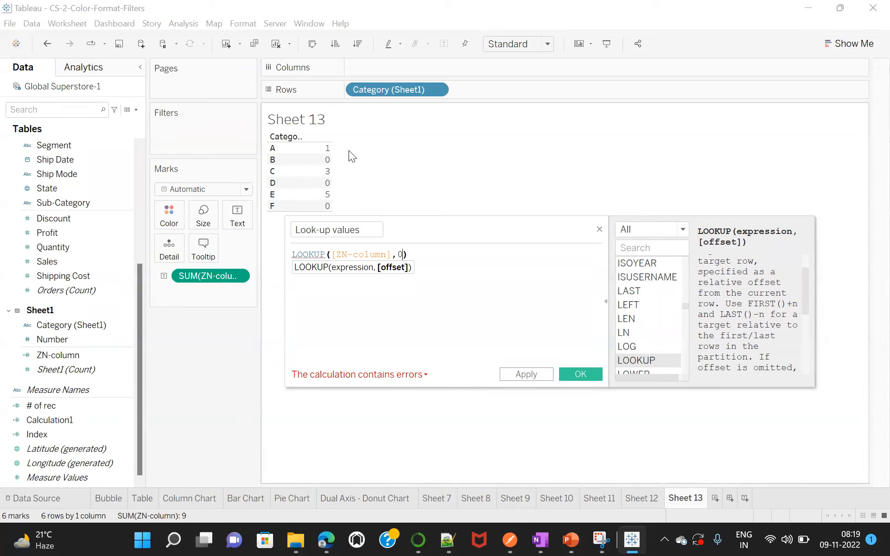
Check the error on LOOKUP, try an offset of 1 instead, and check the error again.
{"action": "left_click", "coordinate": [421, 260]}
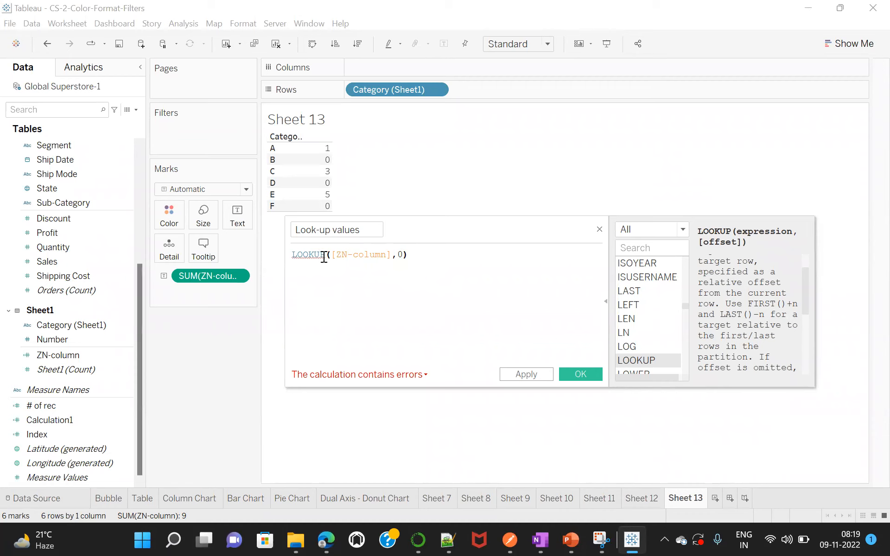
{"action": "mouse_move", "coordinate": [308, 256]}
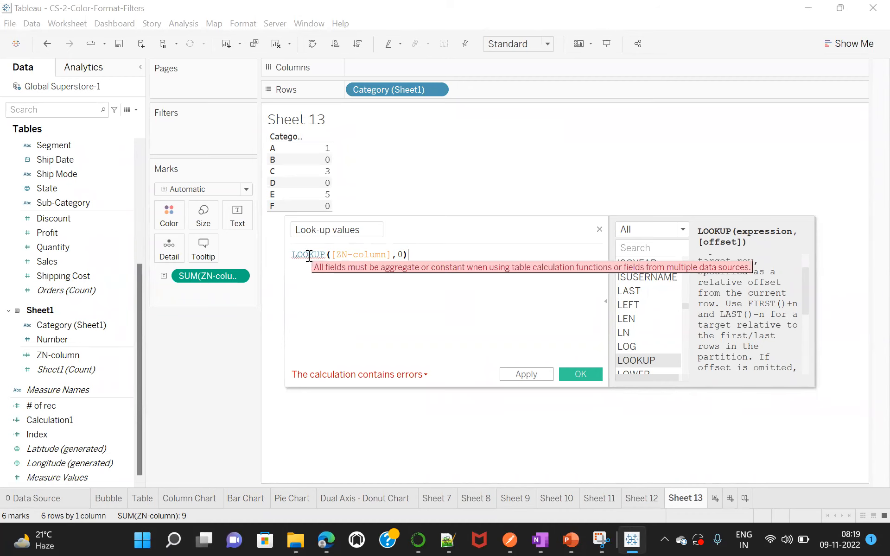
{"action": "left_click", "coordinate": [402, 254]}
{"action": "key", "text": "BackSpace"}
{"action": "type", "text": "1"}
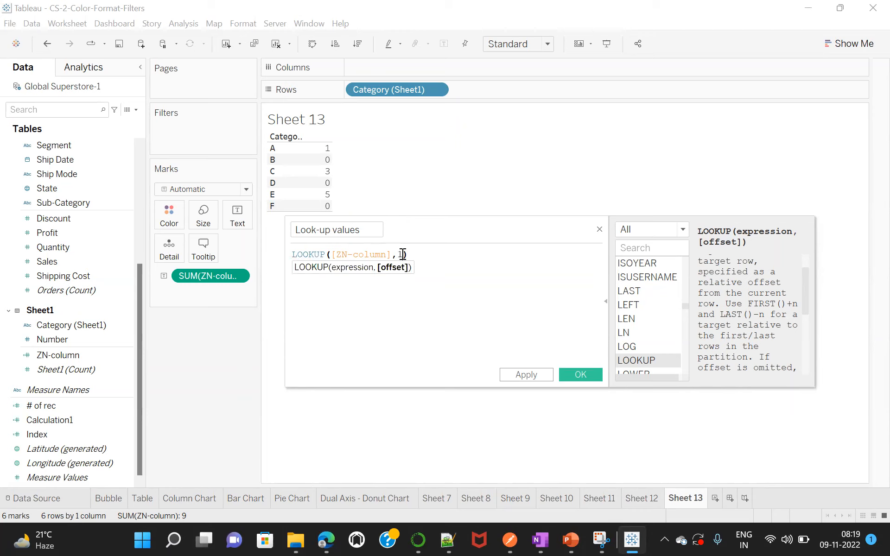
{"action": "left_click", "coordinate": [441, 288]}
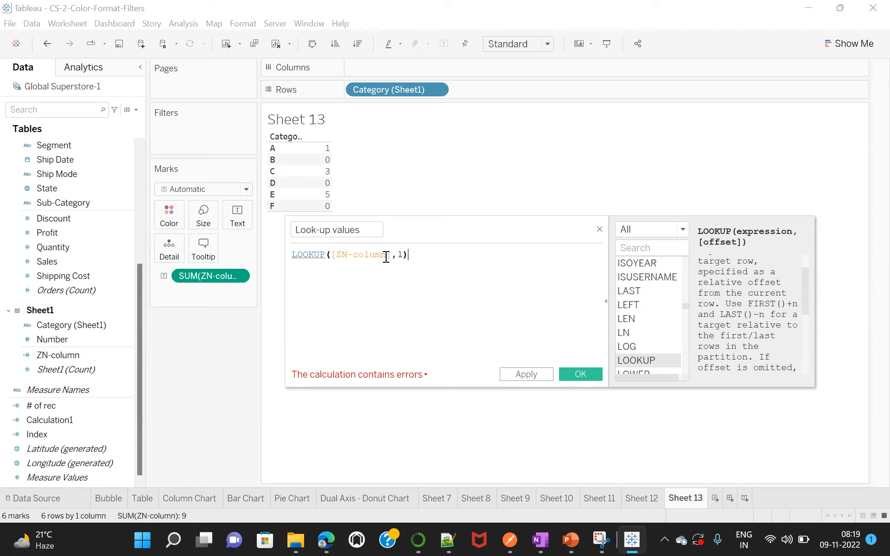
{"action": "left_click", "coordinate": [309, 255]}
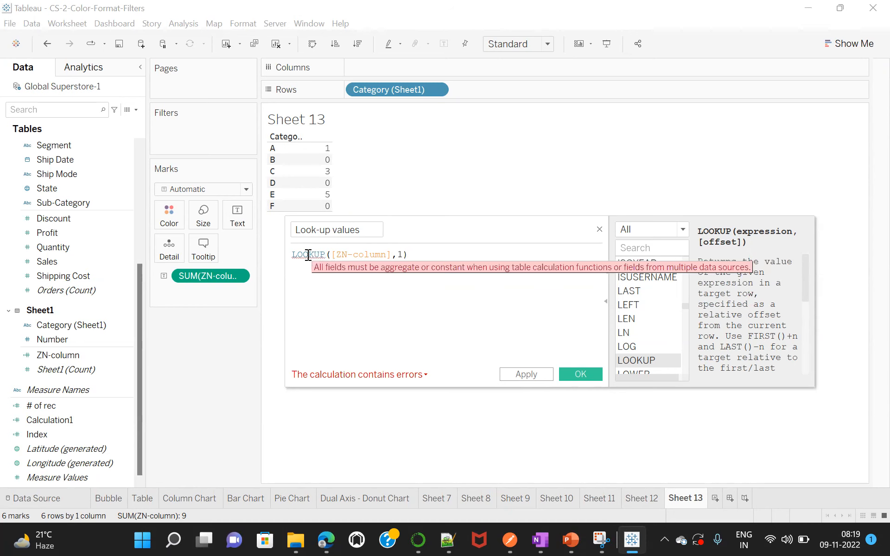
Wrap the ZN-column field inside LOOKUP in the SUM function.
{"action": "left_click", "coordinate": [334, 255]}
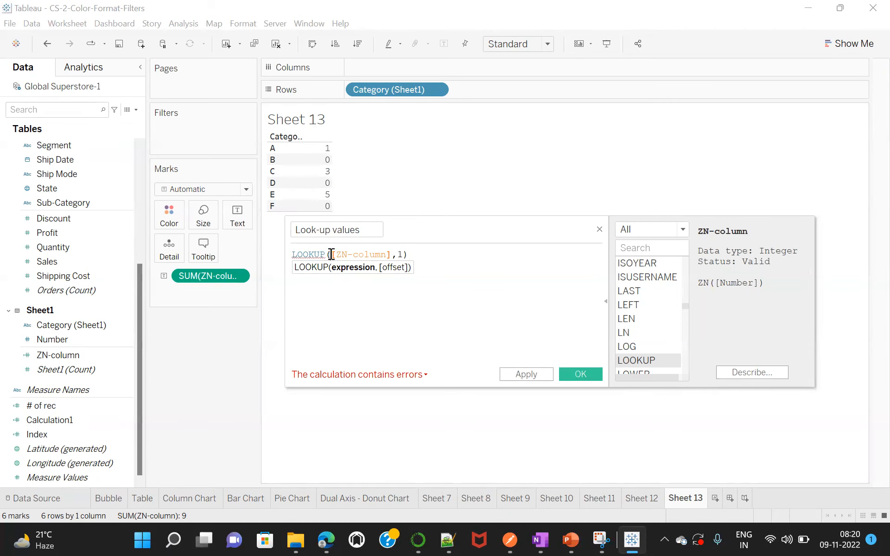
{"action": "type", "text": "sum"}
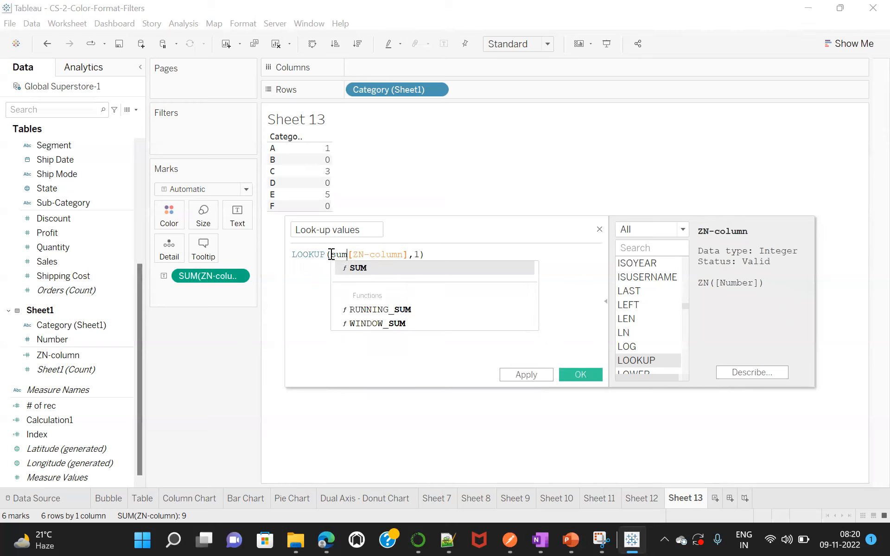
{"action": "left_click", "coordinate": [358, 272]}
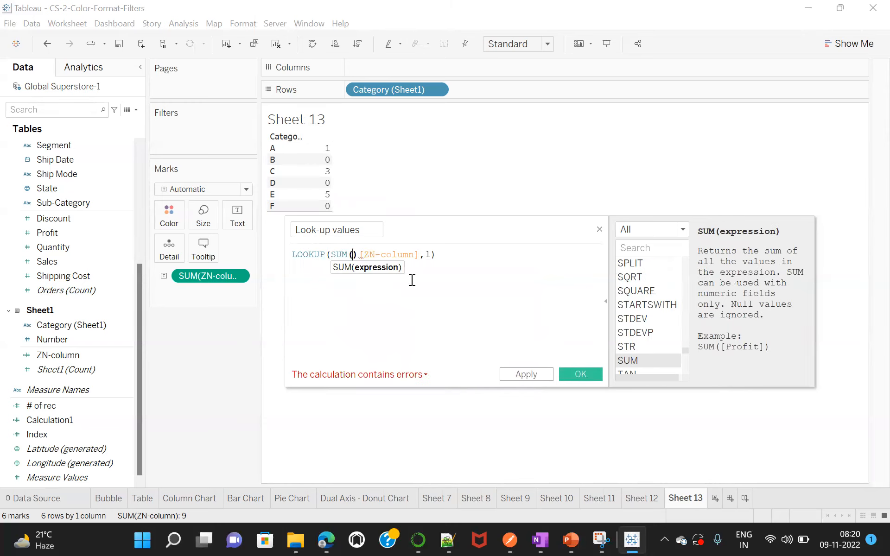
{"action": "key", "text": "Delete"}
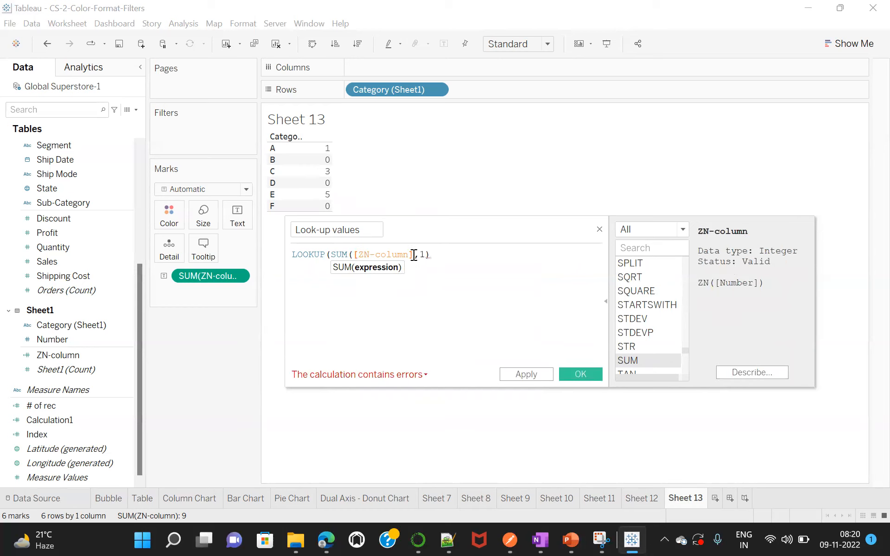
{"action": "type", "text": ")"}
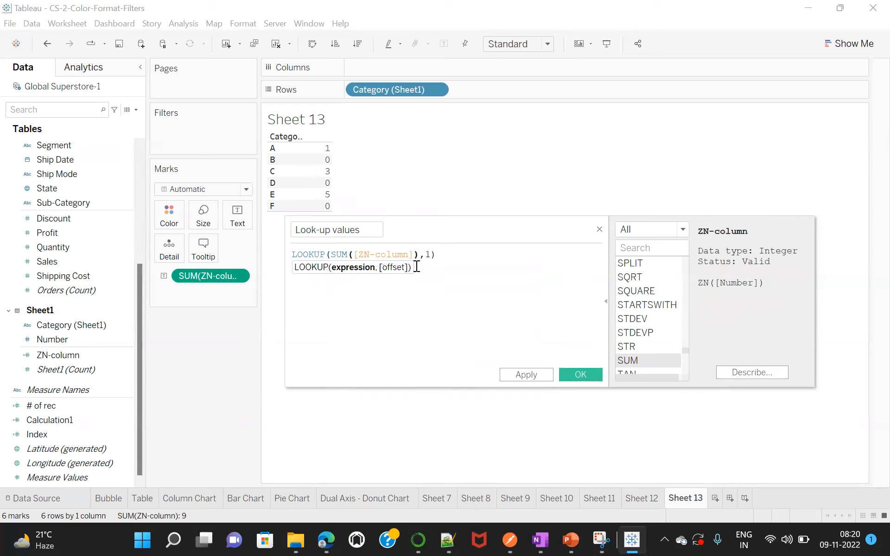
Set the LOOKUP offset to 0, making the formula LOOKUP(SUM([ZN-column]),0).
{"action": "left_click", "coordinate": [431, 257]}
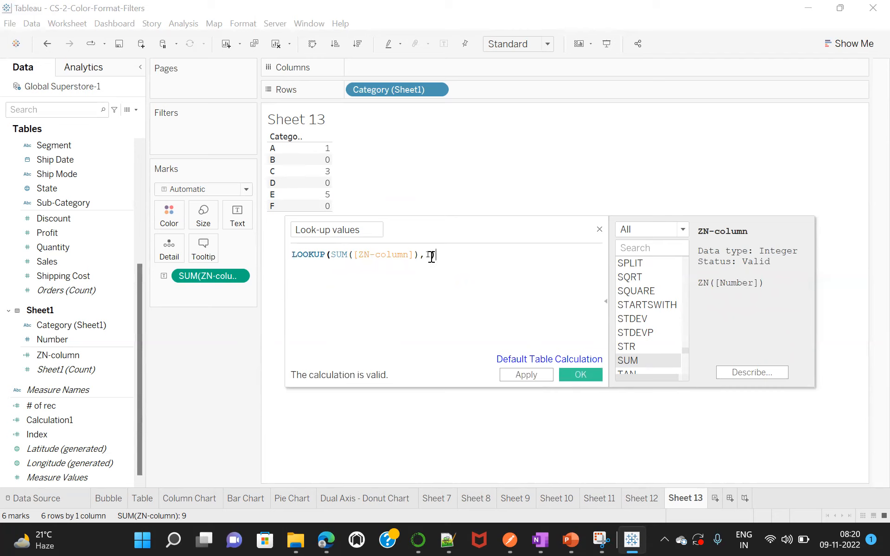
{"action": "type", "text": ")"}
{"action": "key", "text": "BackSpace"}
{"action": "type", "text": "0"}
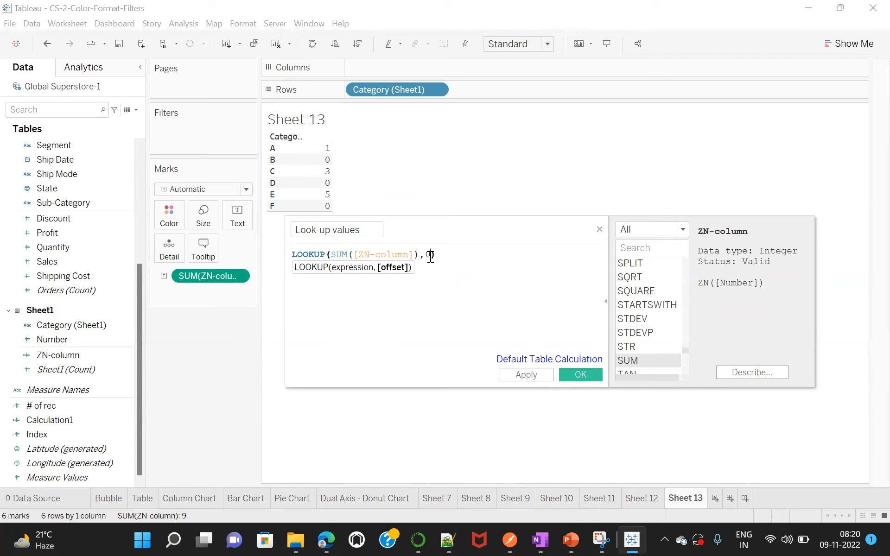
Review the SUM([ZN-column]) expression inside LOOKUP and save the Look-up values calculated field.
{"action": "left_click", "coordinate": [430, 256]}
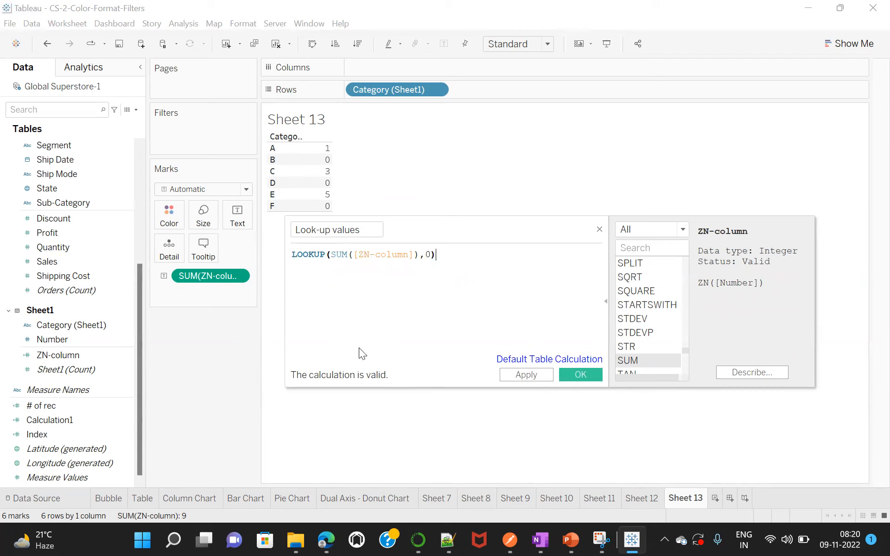
{"action": "left_click", "coordinate": [331, 254]}
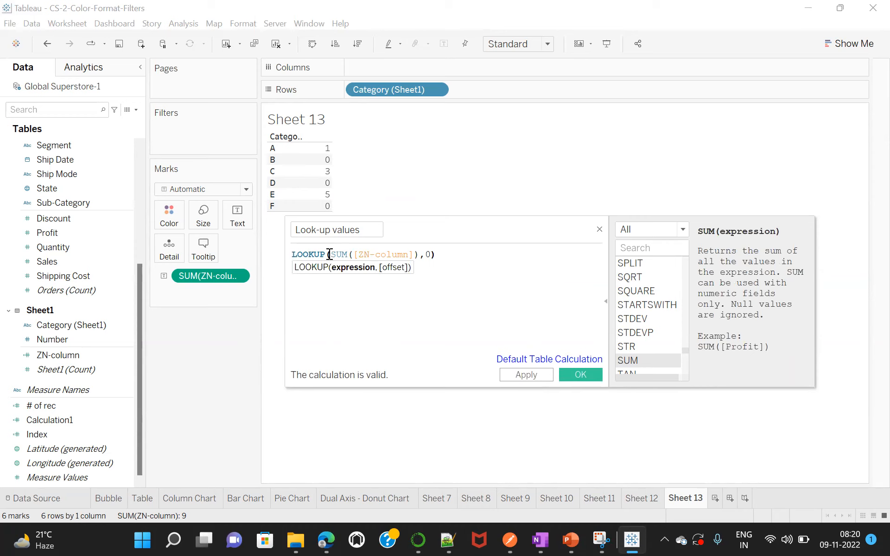
{"action": "left_click_drag", "start_coordinate": [329, 254], "coordinate": [419, 254]}
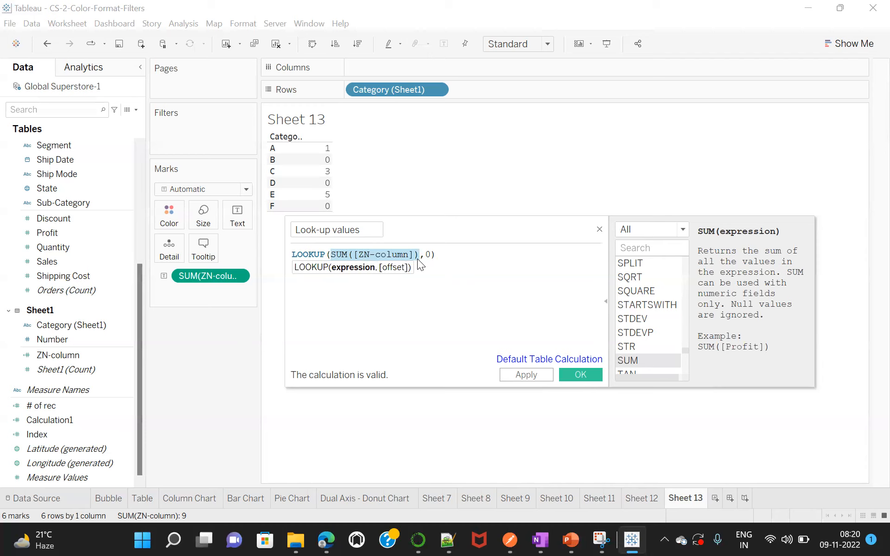
{"action": "left_click", "coordinate": [435, 260]}
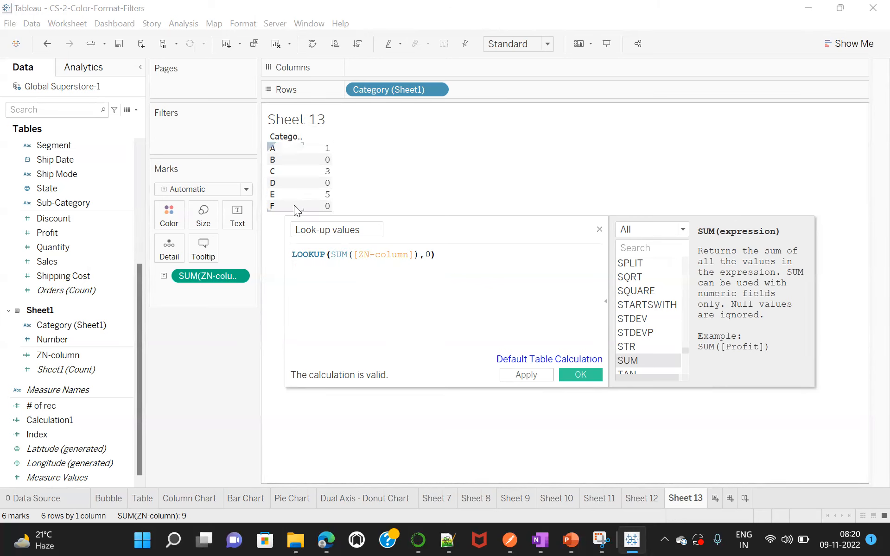
{"action": "left_click", "coordinate": [584, 376]}
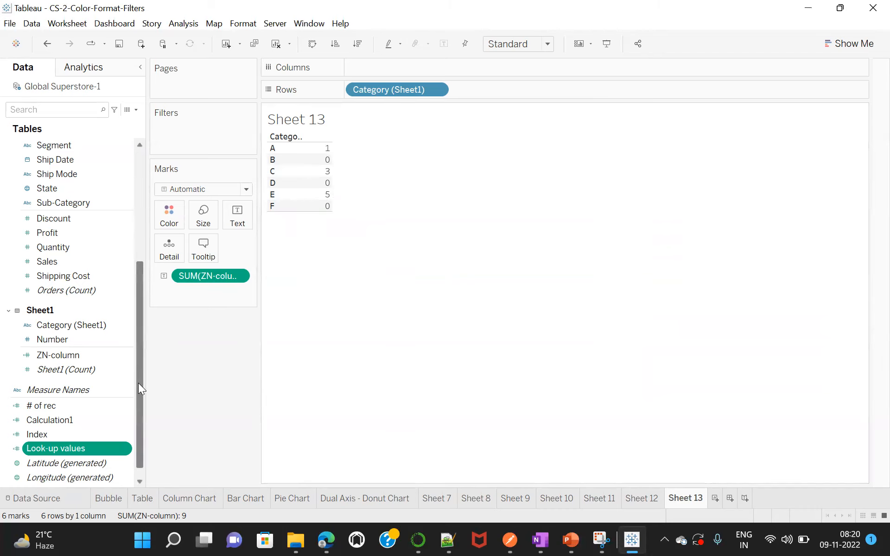
Add the Look-up values field to the worksheet table alongside ZN-column.
{"action": "left_click_drag", "start_coordinate": [138, 383], "coordinate": [136, 418]}
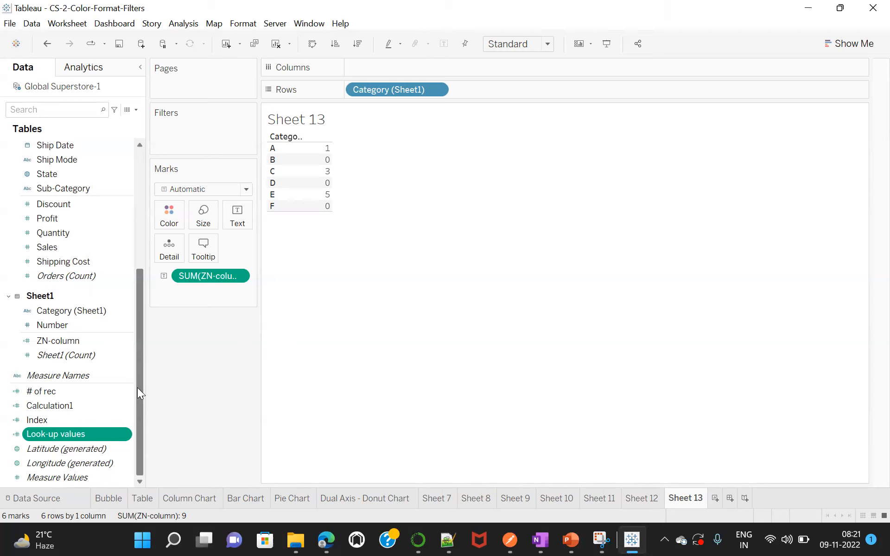
{"action": "left_click_drag", "start_coordinate": [137, 388], "coordinate": [137, 370]}
{"action": "mouse_move", "coordinate": [327, 158]}
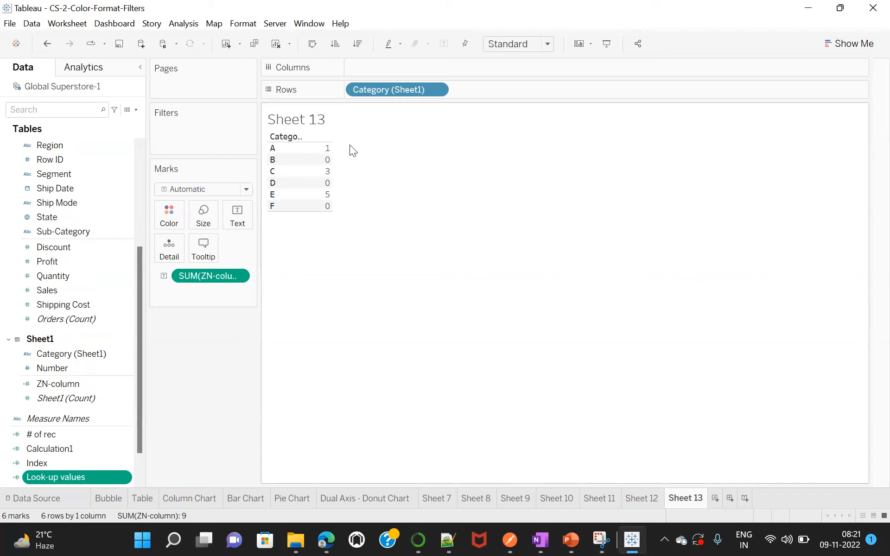
{"action": "mouse_move", "coordinate": [329, 155]}
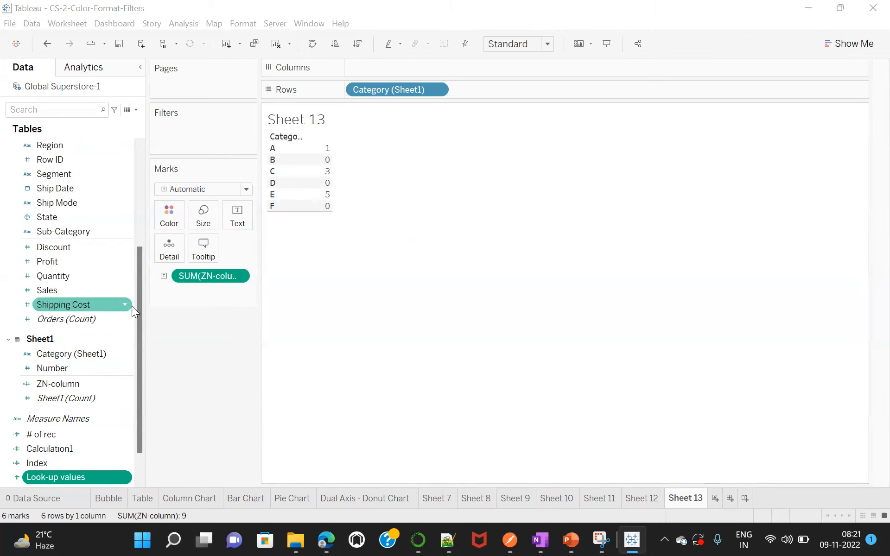
{"action": "scroll", "coordinate": [140, 320], "scroll_direction": "down", "scroll_amount": 3}
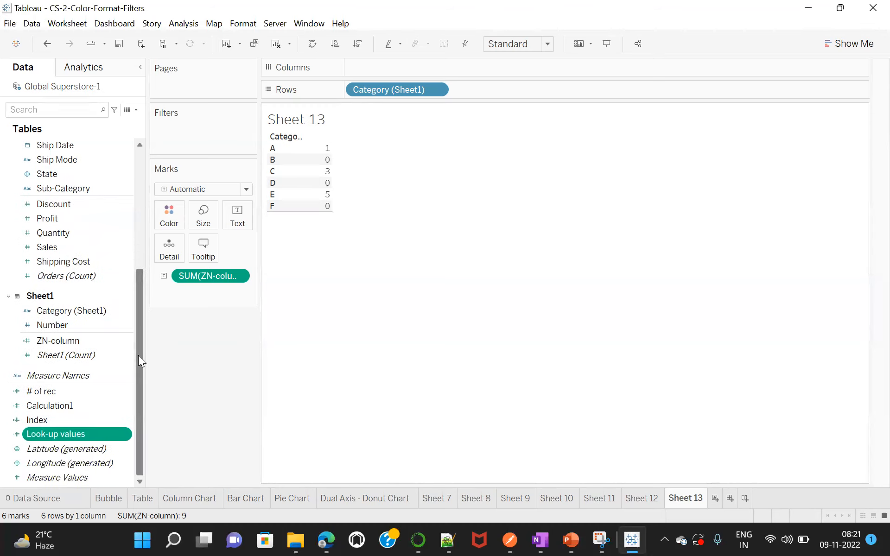
{"action": "scroll", "coordinate": [141, 268], "scroll_direction": "up", "scroll_amount": 4}
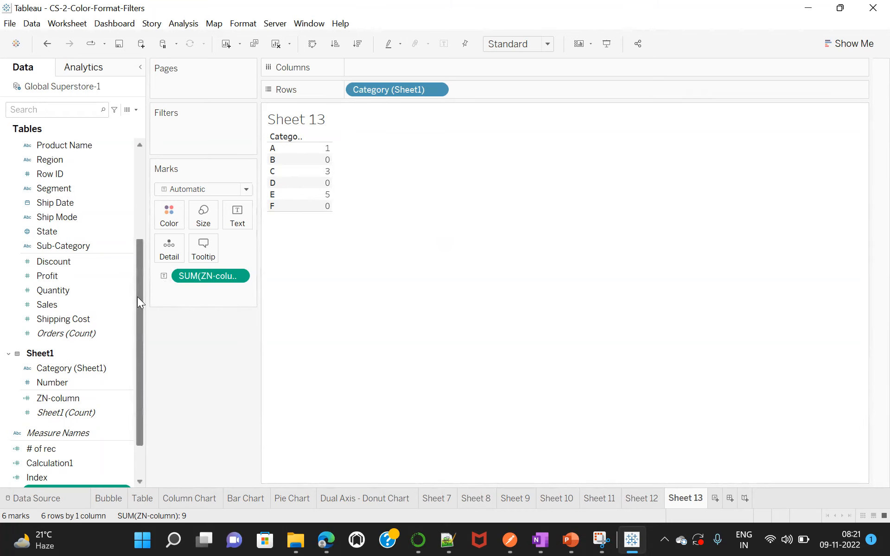
{"action": "left_click_drag", "start_coordinate": [138, 299], "coordinate": [137, 368]}
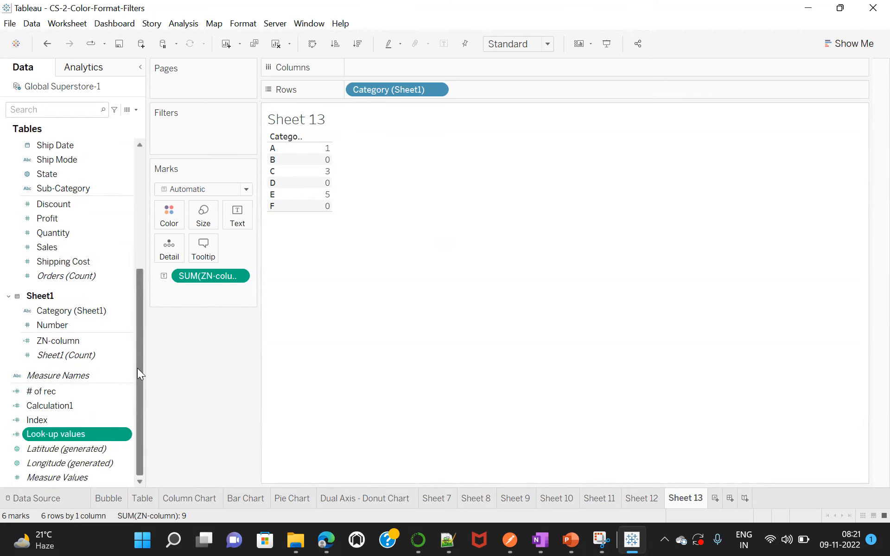
{"action": "double_click", "coordinate": [56, 433]}
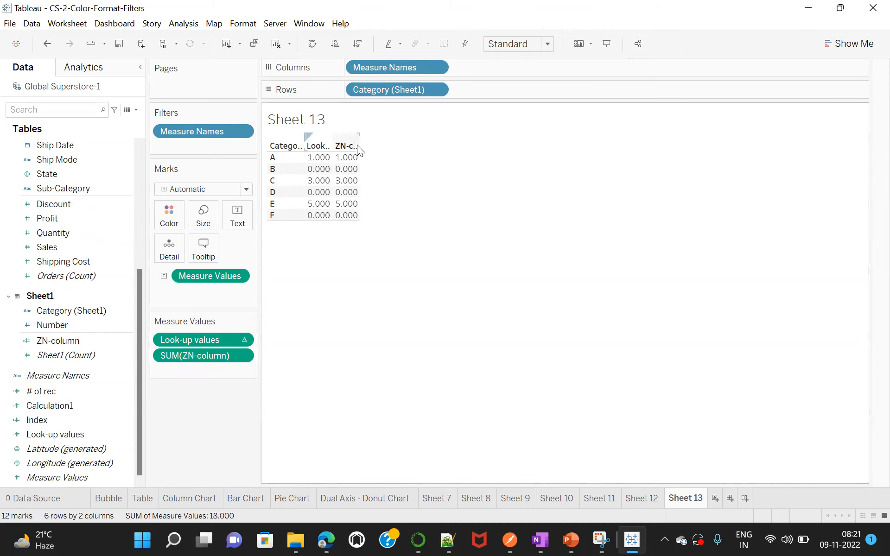
Widen the Look-up values and ZN-column columns and compare their values by category.
{"action": "left_click_drag", "start_coordinate": [358, 142], "coordinate": [427, 133]}
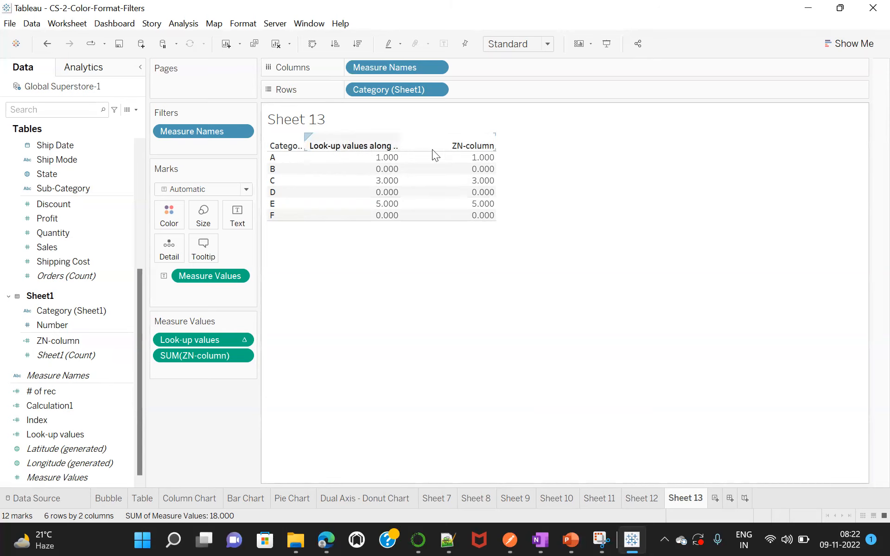
{"action": "mouse_move", "coordinate": [476, 160]}
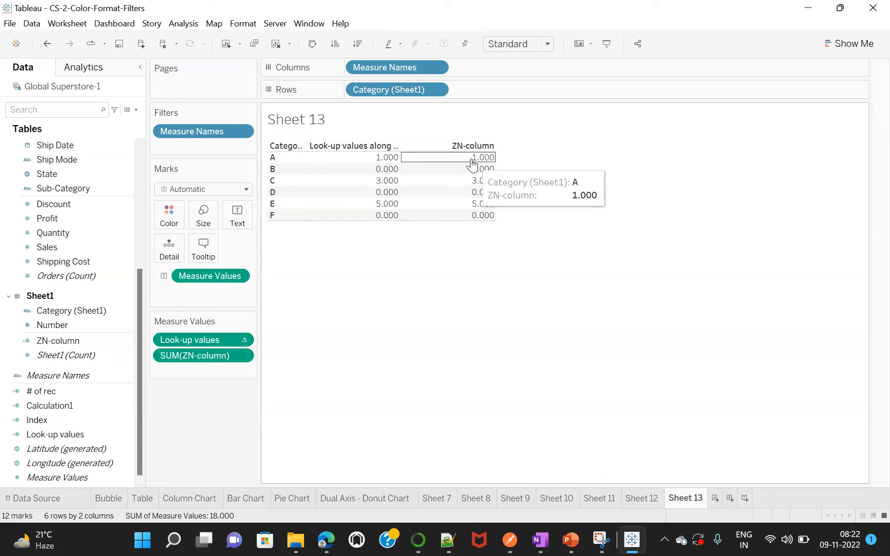
{"action": "mouse_move", "coordinate": [376, 161]}
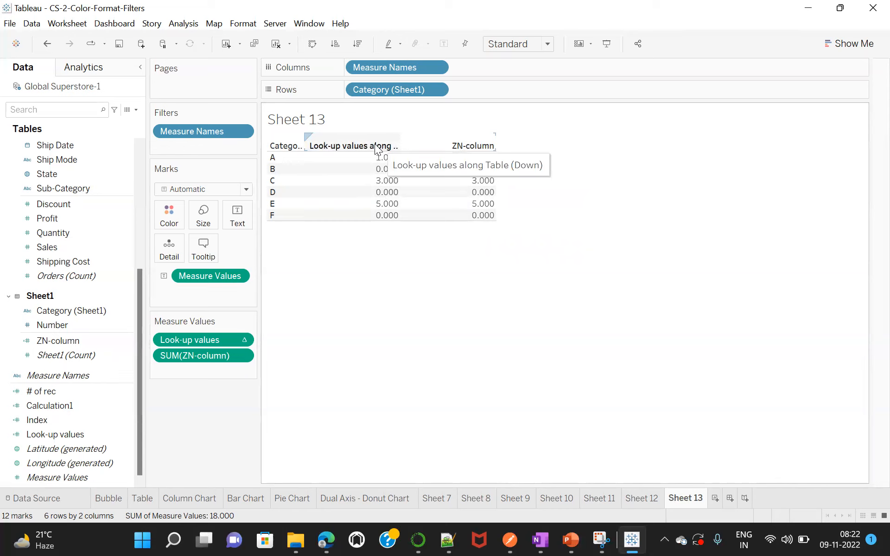
{"action": "left_click", "coordinate": [376, 146]}
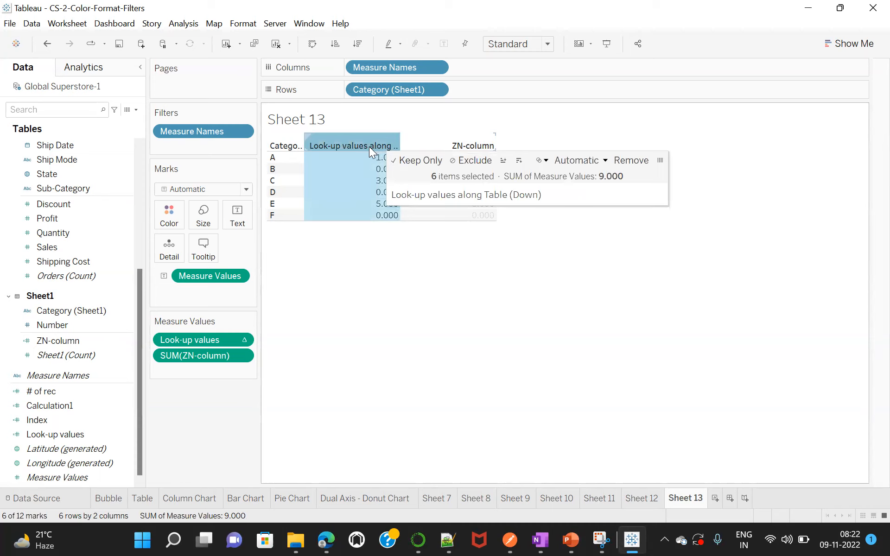
{"action": "left_click", "coordinate": [384, 291]}
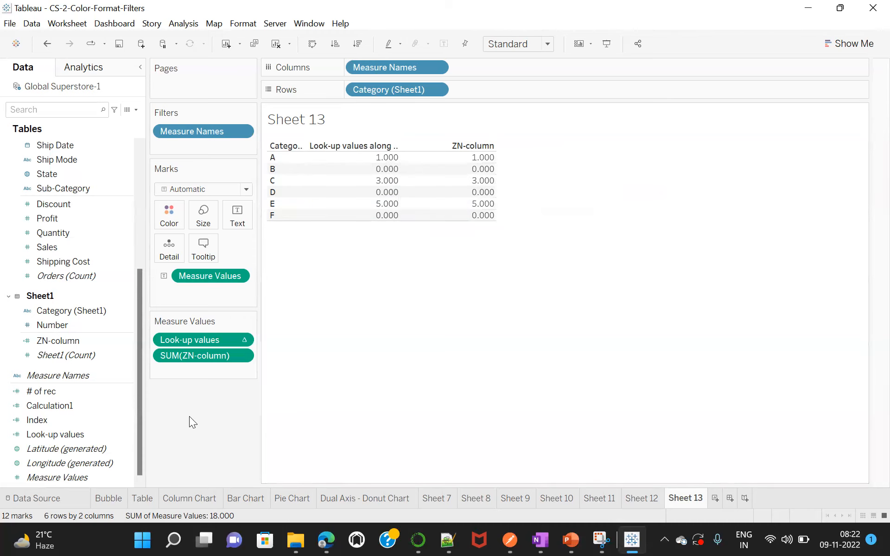
Edit the Look-up values calculated field to use a LOOKUP offset of 1 and apply it to the table.
{"action": "right_click", "coordinate": [61, 436]}
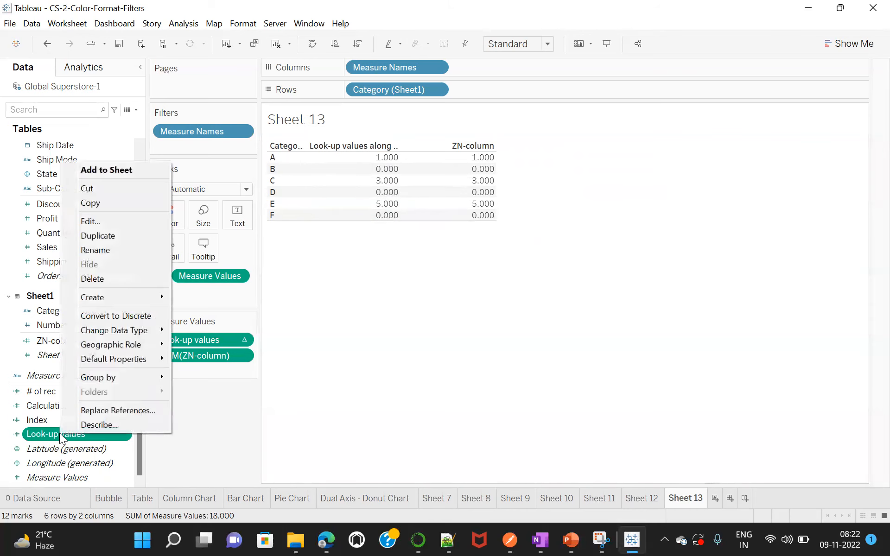
{"action": "left_click", "coordinate": [101, 221]}
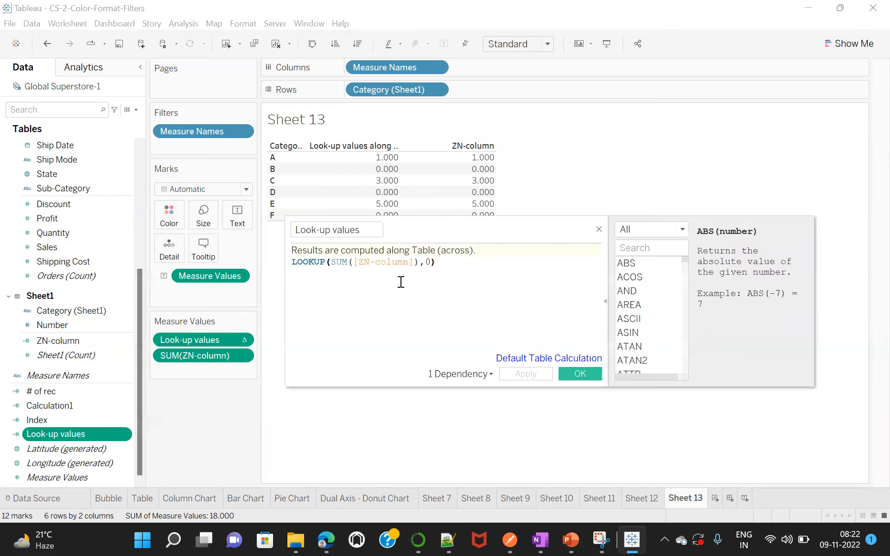
{"action": "left_click", "coordinate": [431, 263]}
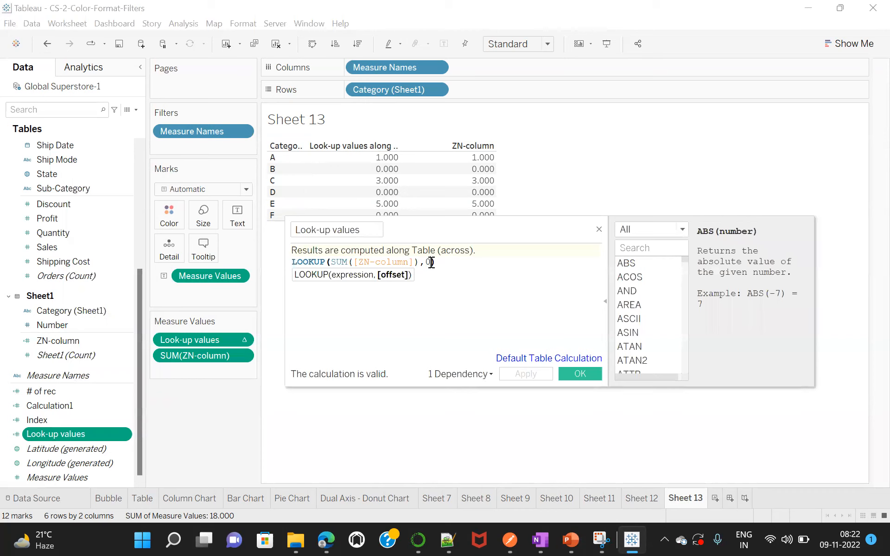
{"action": "key", "text": "BackSpace"}
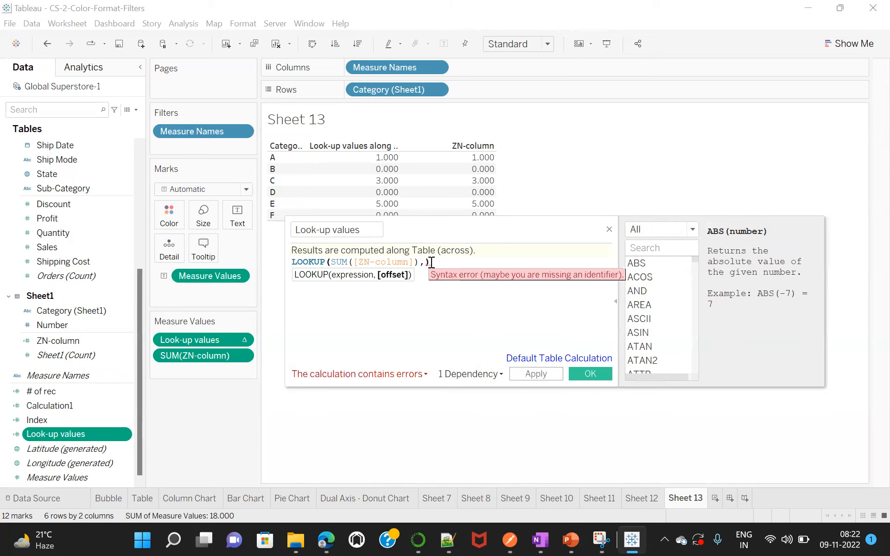
{"action": "type", "text": "1"}
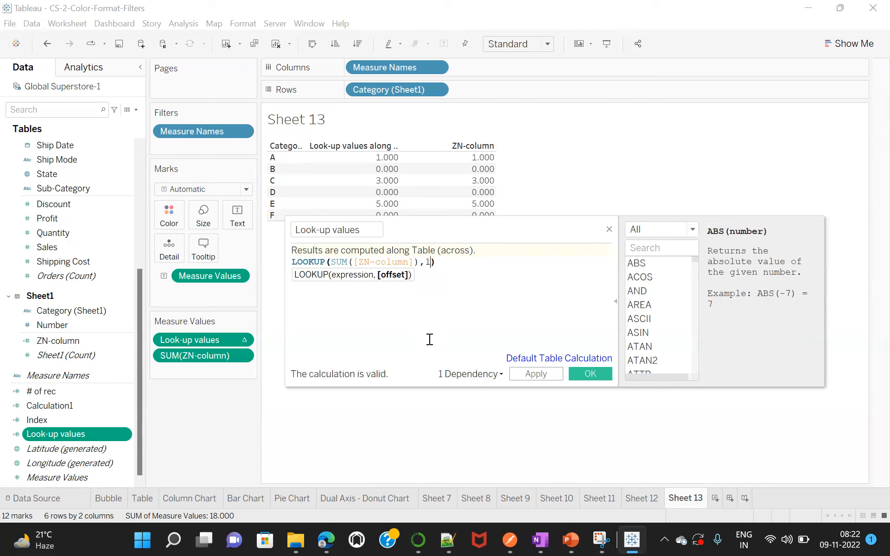
{"action": "left_click", "coordinate": [535, 374]}
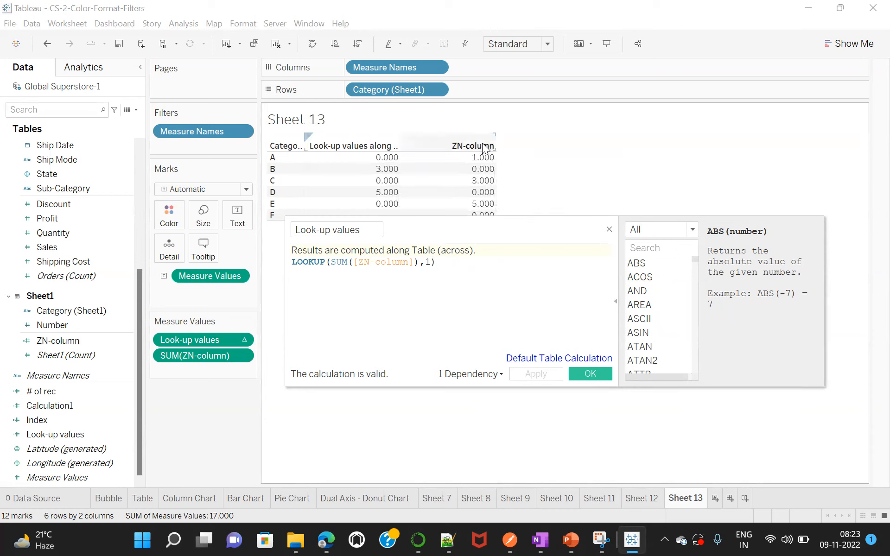
Change the LOOKUP offset to -1 and save the Look-up values calculated field.
{"action": "left_click", "coordinate": [426, 263]}
{"action": "type", "text": "-"}
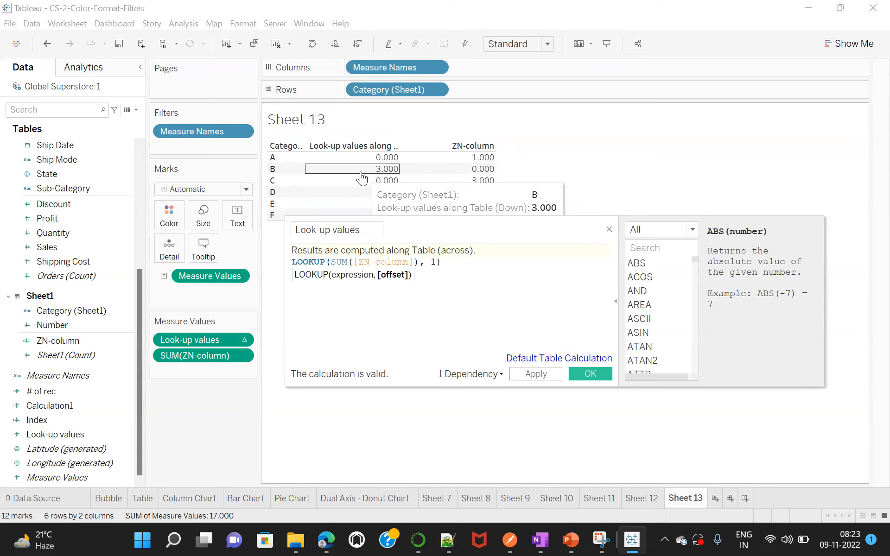
{"action": "left_click", "coordinate": [587, 374]}
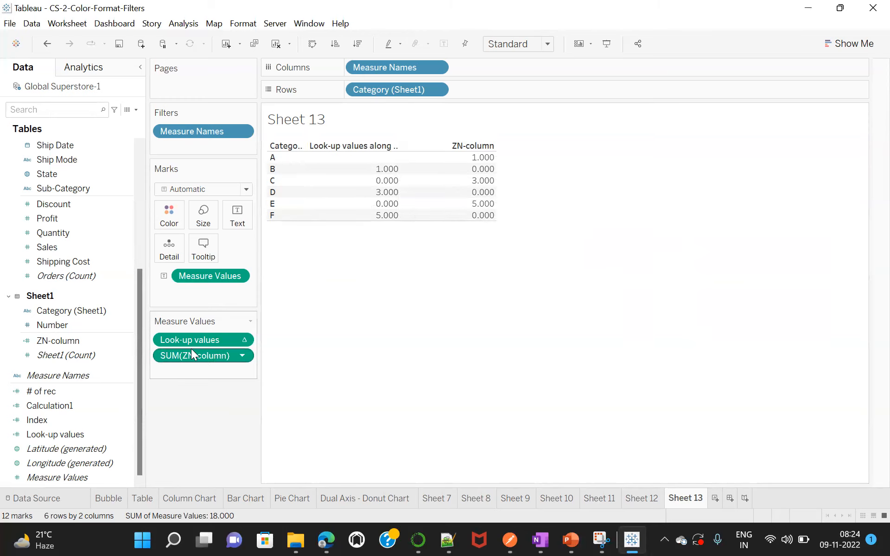
Reopen the Look-up values calculated field, review its LOOKUP formula, and close it without changes.
{"action": "left_click", "coordinate": [100, 404]}
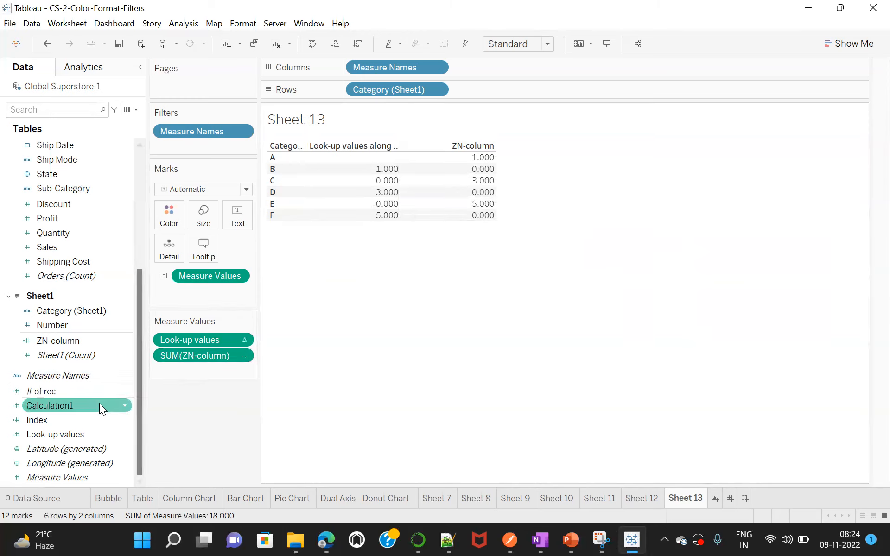
{"action": "right_click", "coordinate": [65, 434]}
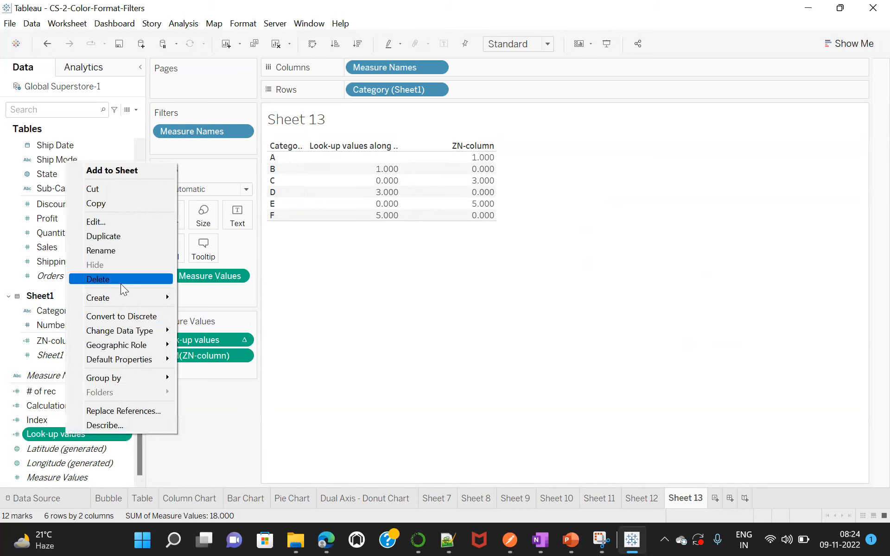
{"action": "left_click", "coordinate": [108, 224]}
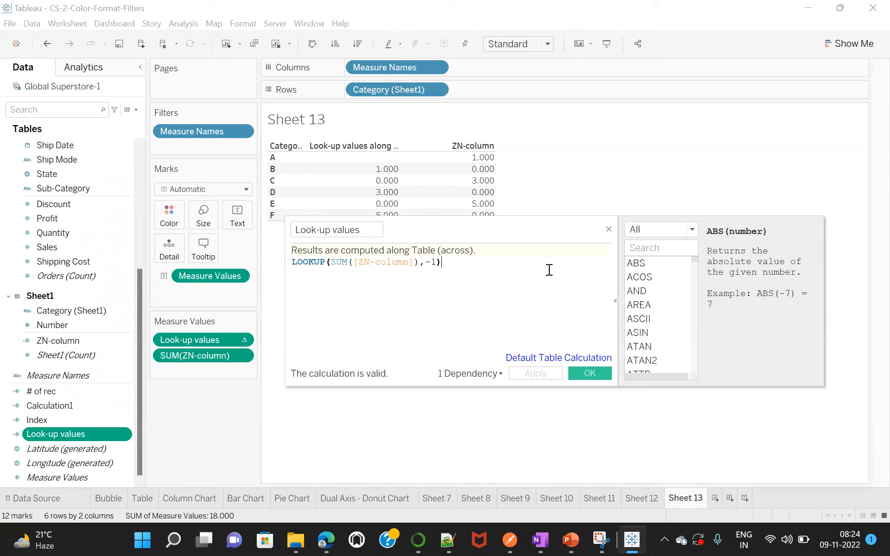
{"action": "left_click", "coordinate": [586, 373]}
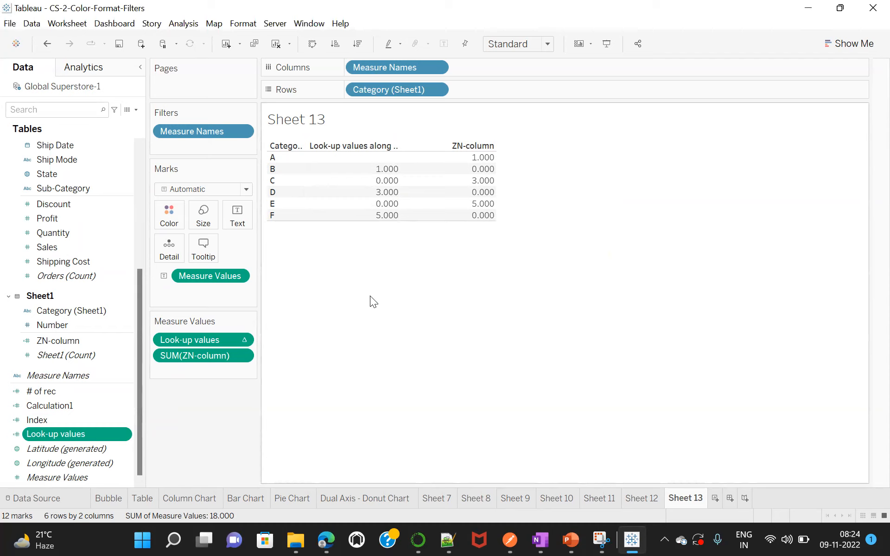
Examine the Compute Using settings in the table calculation of the Look-up values measure.
{"action": "mouse_move", "coordinate": [387, 175]}
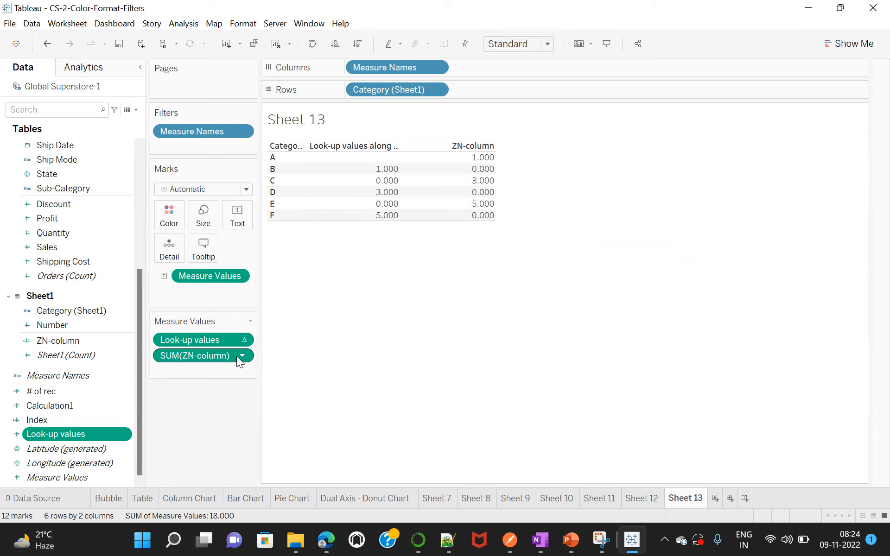
{"action": "left_click", "coordinate": [242, 340]}
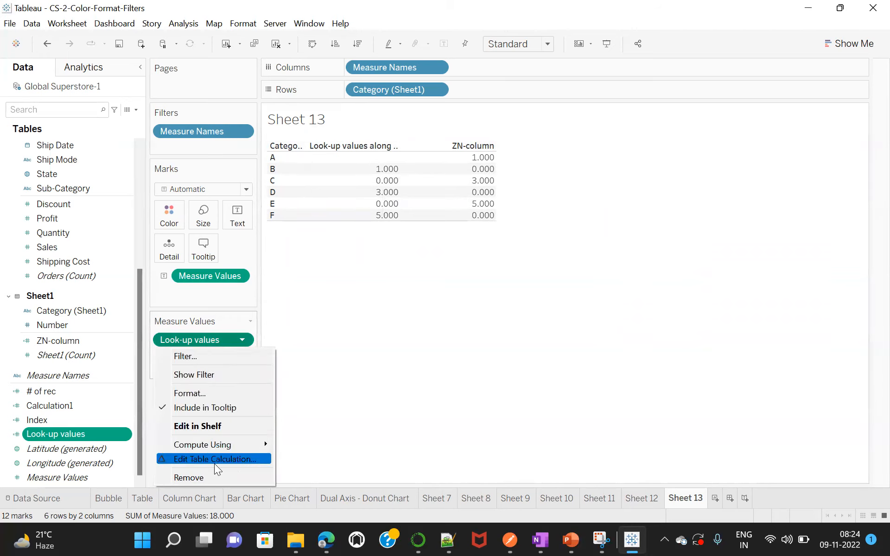
{"action": "left_click", "coordinate": [226, 459]}
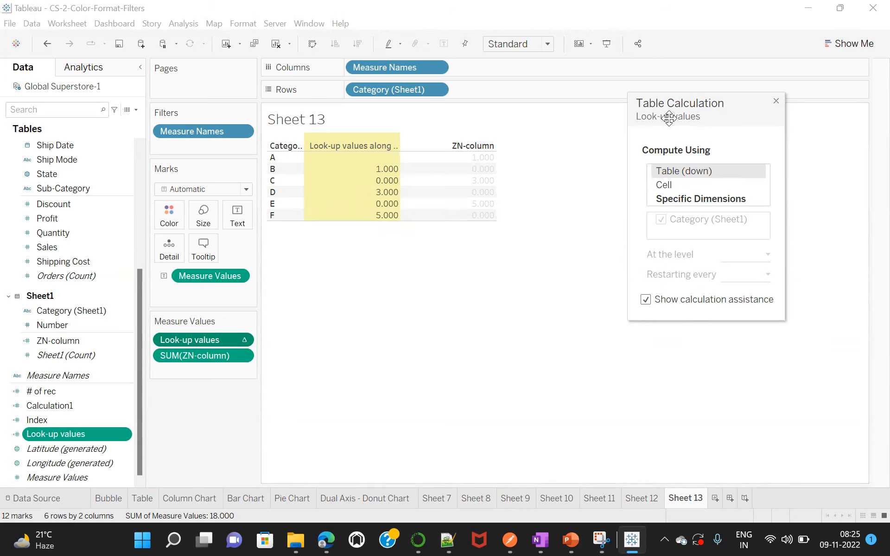
{"action": "left_click", "coordinate": [776, 101]}
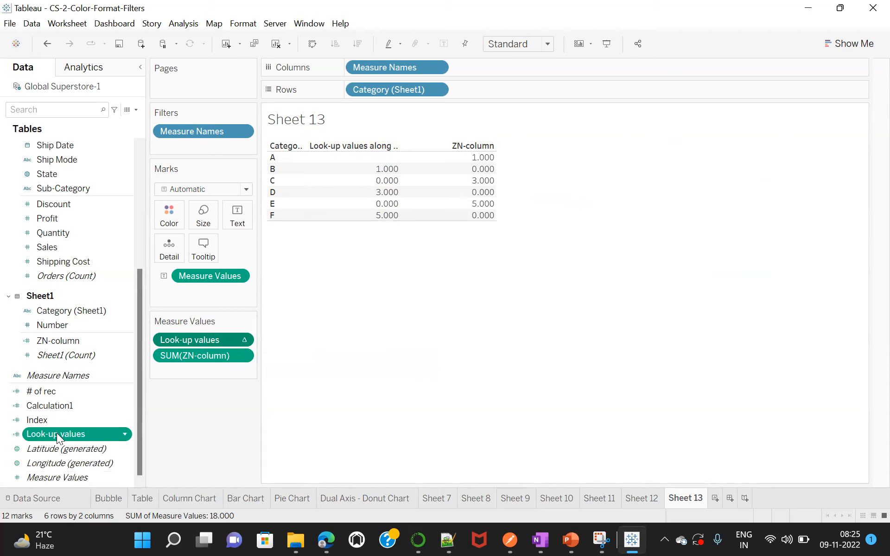
Extend the Look-up values calculation to LOOKUP(SUM([ZN-column]),-1) - LOOKUP(SUM([ZN-column]),1) and save it.
{"action": "right_click", "coordinate": [79, 432]}
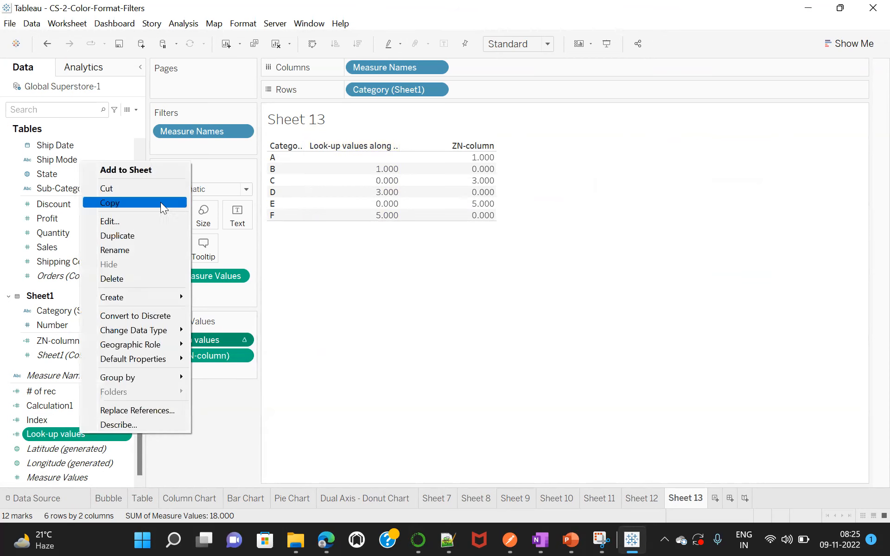
{"action": "left_click", "coordinate": [121, 222]}
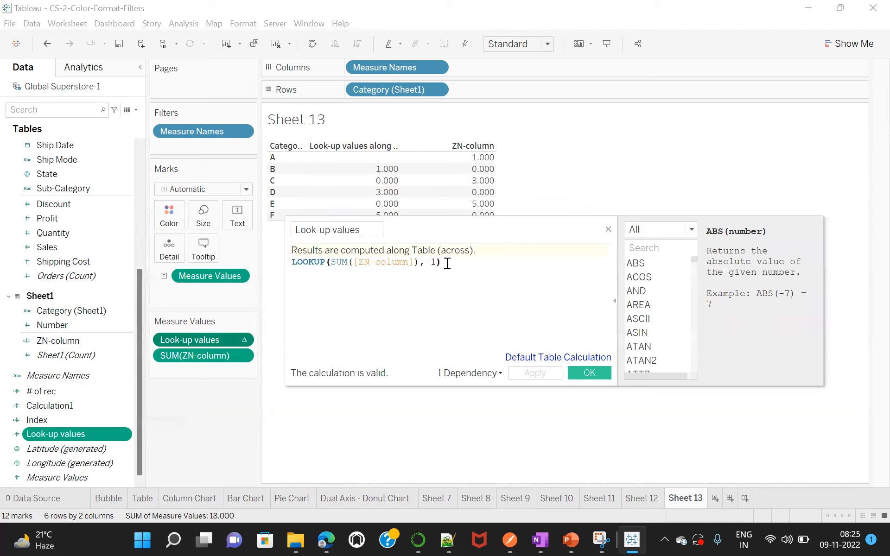
{"action": "left_click_drag", "start_coordinate": [442, 263], "coordinate": [294, 265]}
{"action": "key", "text": "ctrl+c"}
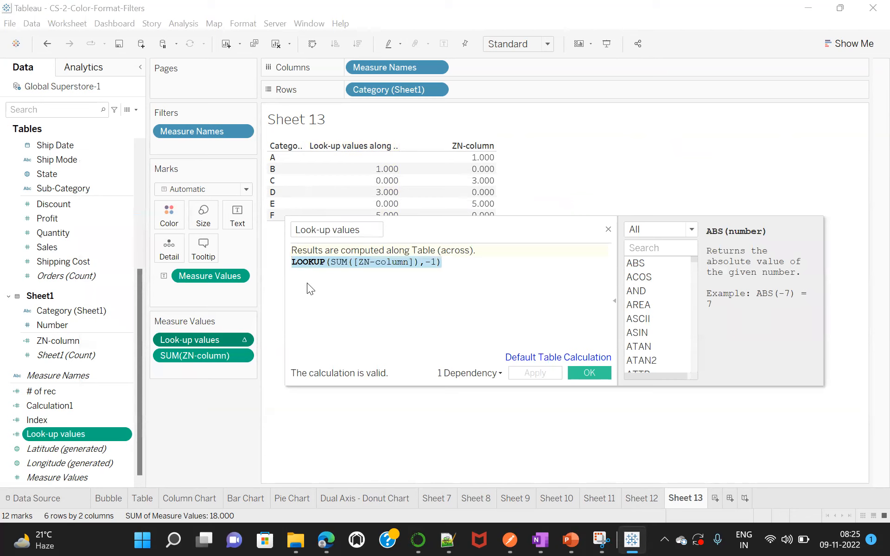
{"action": "left_click", "coordinate": [450, 264]}
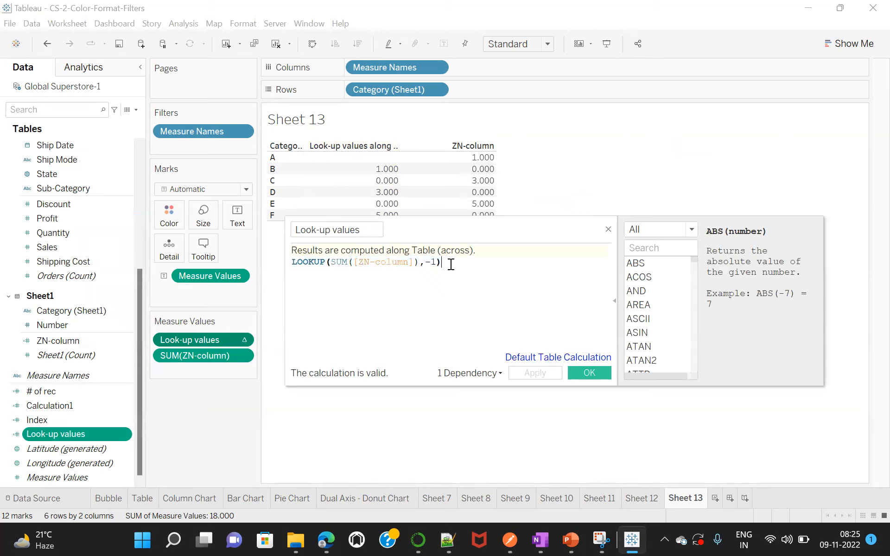
{"action": "key", "text": "ctrl+v"}
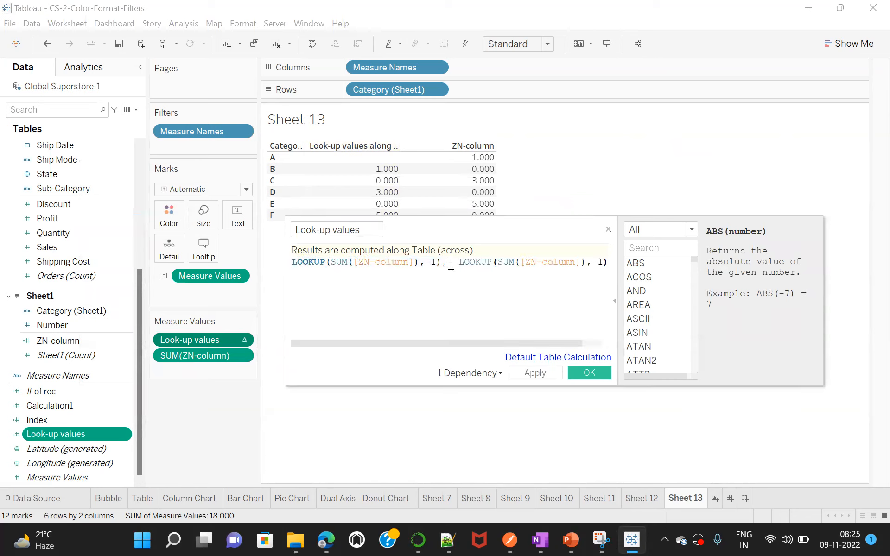
{"action": "left_click", "coordinate": [602, 262]}
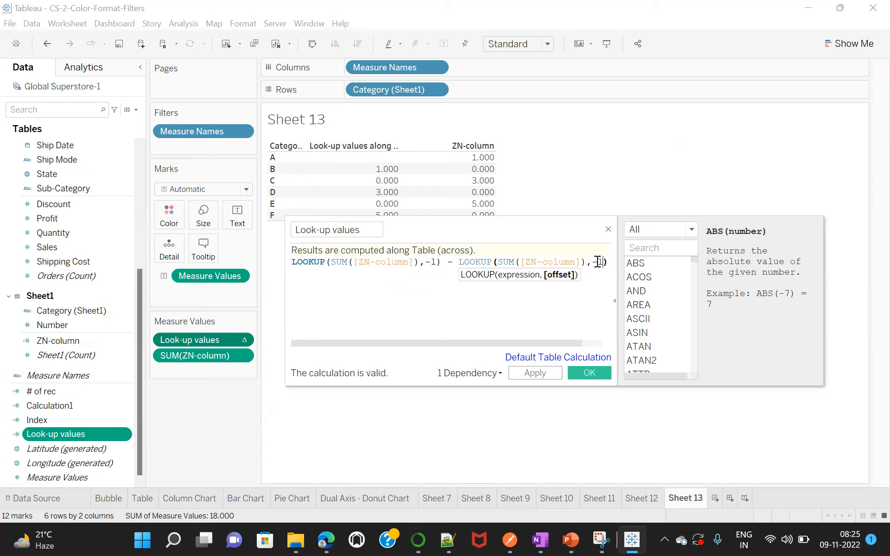
{"action": "key", "text": "BackSpace"}
{"action": "left_click", "coordinate": [588, 373]}
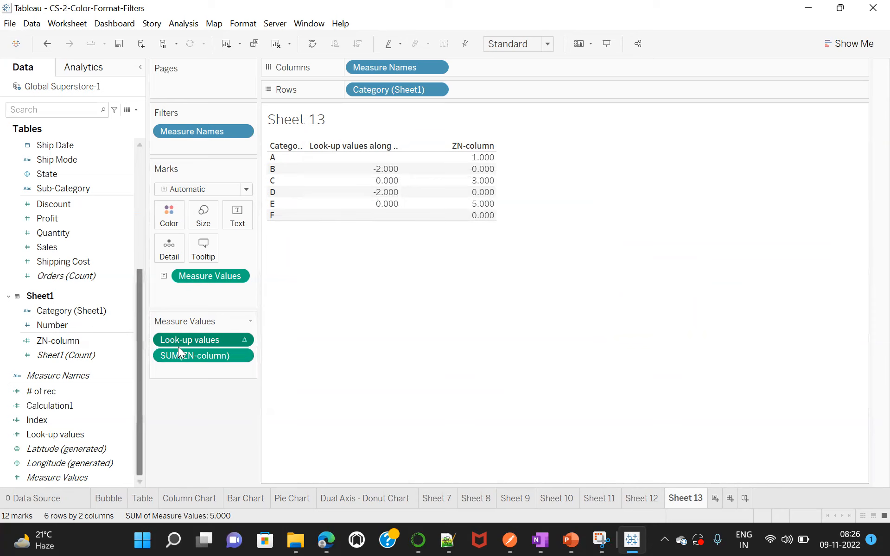
Examine the table calculation options of the Look-up values measure, including Compute Using, without changing anything.
{"action": "left_click", "coordinate": [242, 341]}
{"action": "mouse_move", "coordinate": [258, 445]}
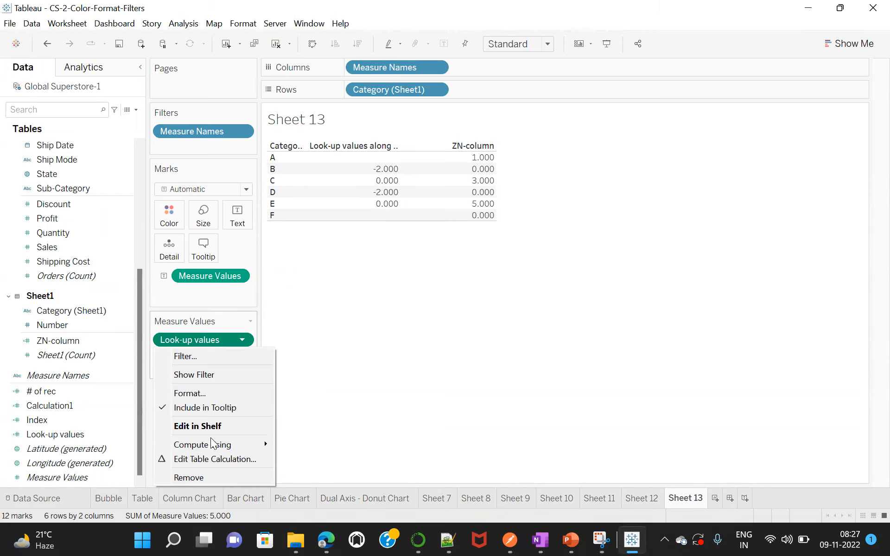
{"action": "mouse_move", "coordinate": [213, 443]}
{"action": "left_click", "coordinate": [381, 283]}
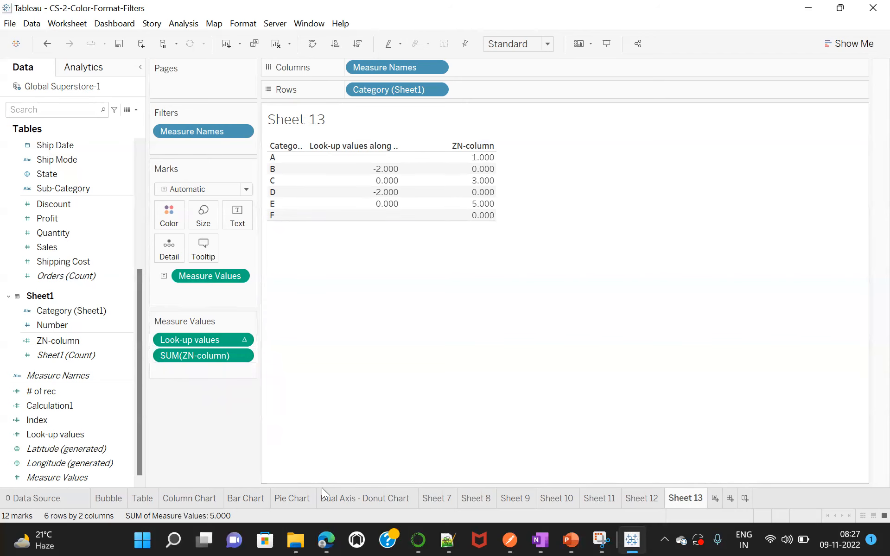
Examine the measure and table calculation options of SUM(Sales) on the Column Chart sheet, and return to Sheet 13.
{"action": "left_click", "coordinate": [184, 498]}
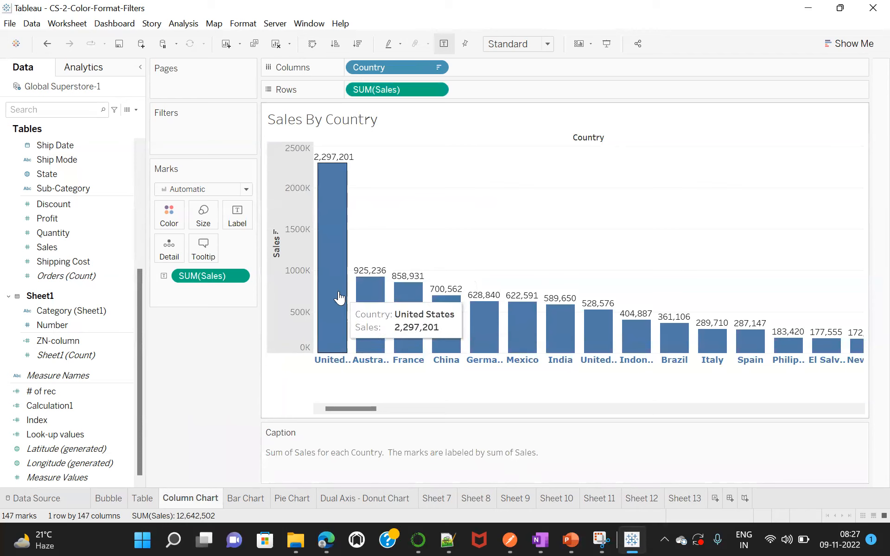
{"action": "left_click", "coordinate": [435, 90]}
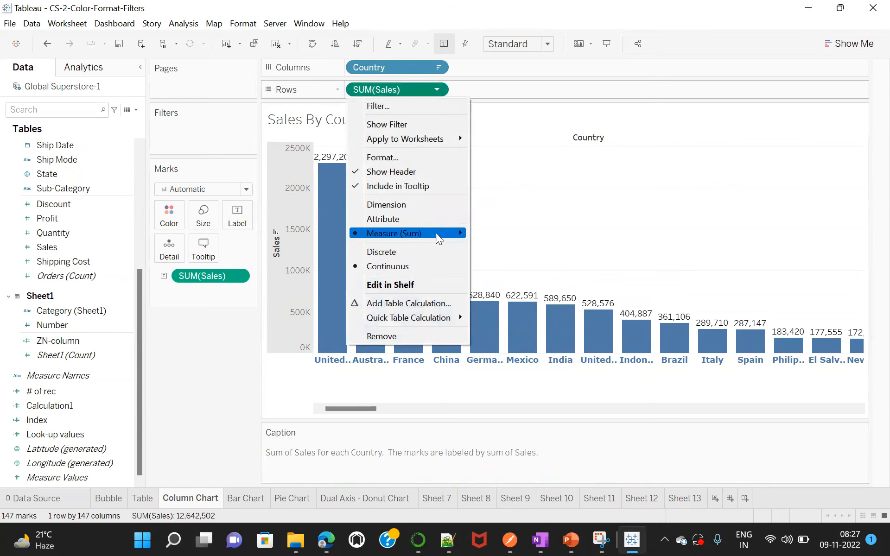
{"action": "mouse_move", "coordinate": [436, 233]}
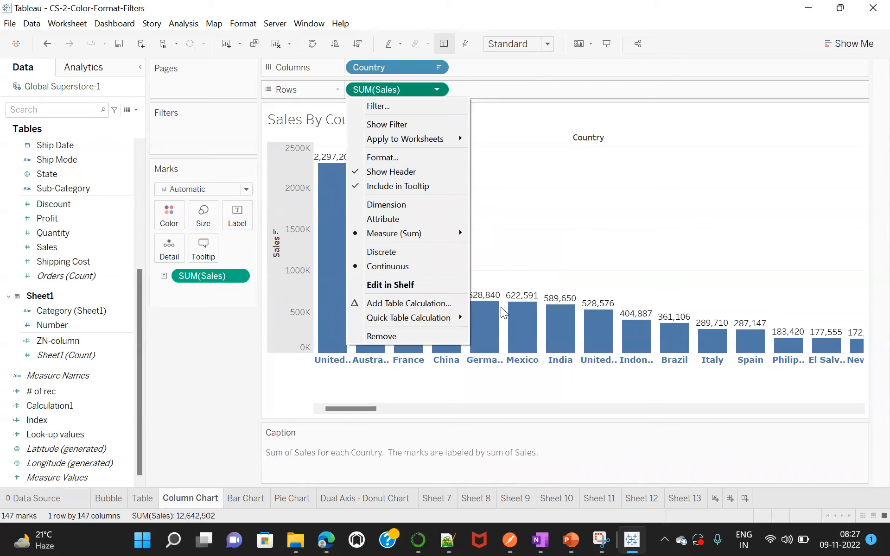
{"action": "left_click", "coordinate": [277, 398]}
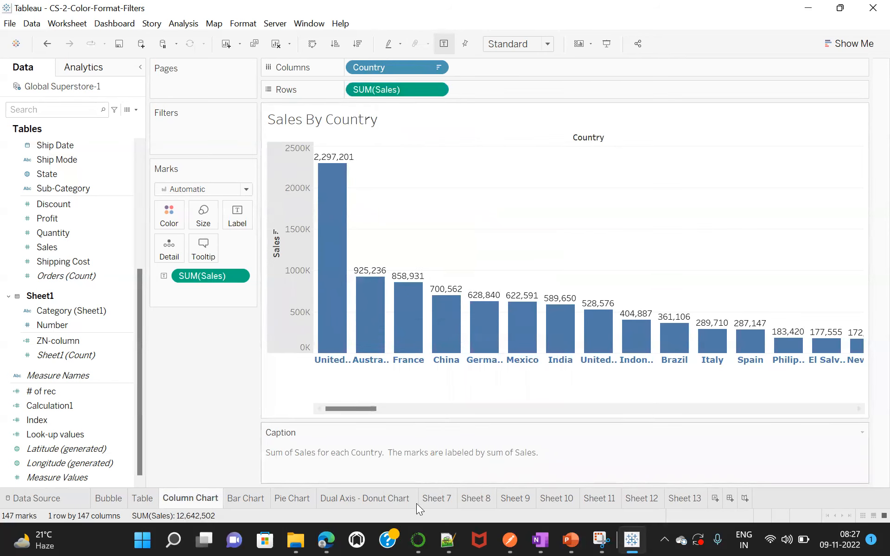
{"action": "left_click", "coordinate": [682, 497]}
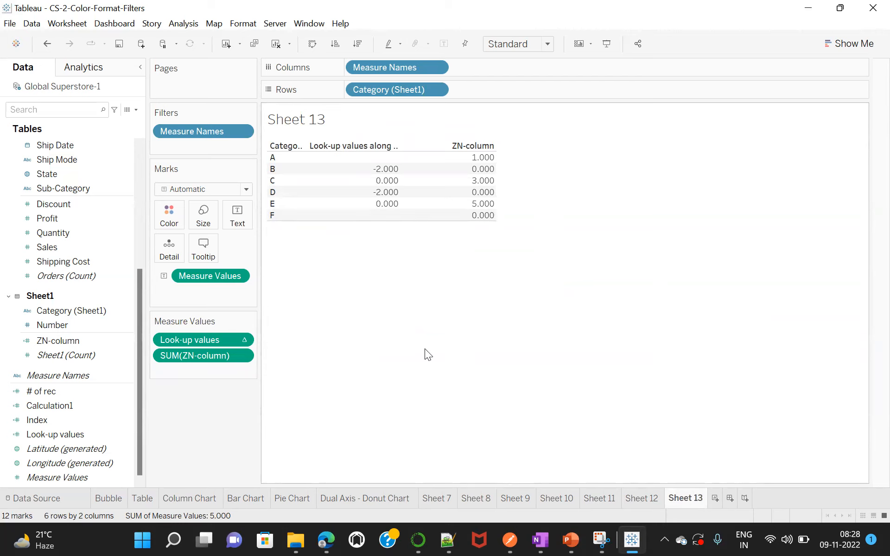
Create a new worksheet with Order Priority on Columns and Ship Mode on Rows.
{"action": "left_click", "coordinate": [715, 498]}
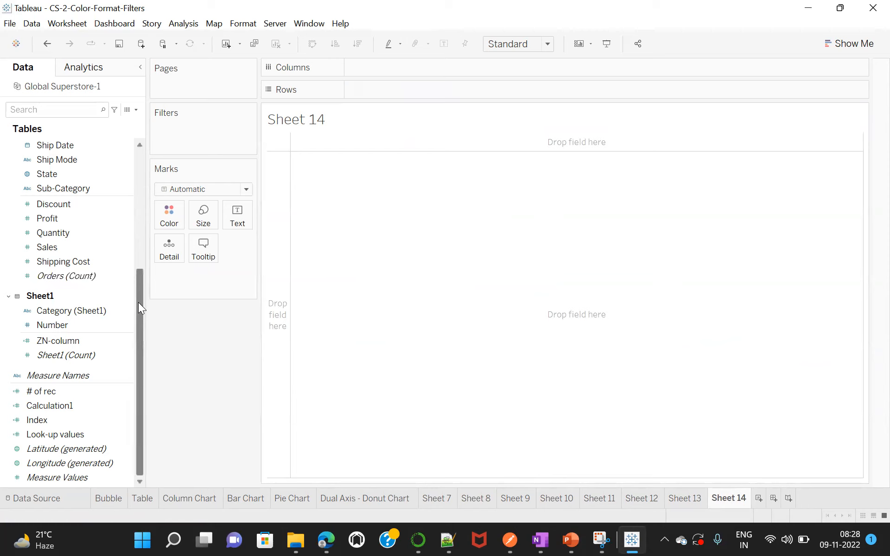
{"action": "left_click_drag", "start_coordinate": [138, 302], "coordinate": [139, 188]}
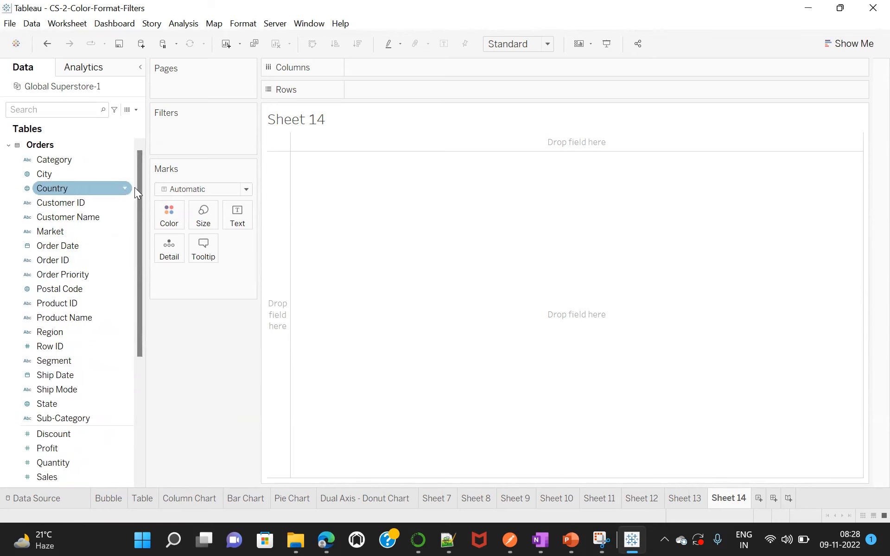
{"action": "left_click_drag", "start_coordinate": [138, 198], "coordinate": [137, 201]}
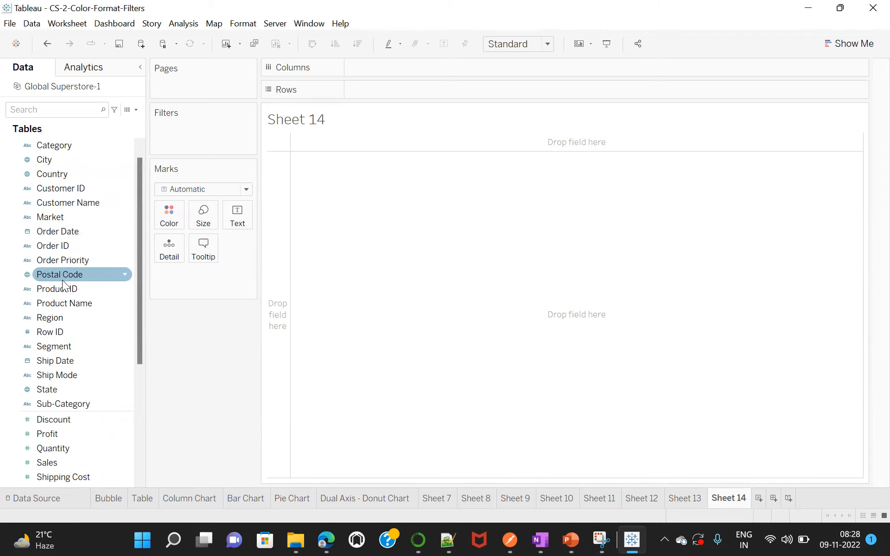
{"action": "left_click_drag", "start_coordinate": [60, 258], "coordinate": [384, 66]}
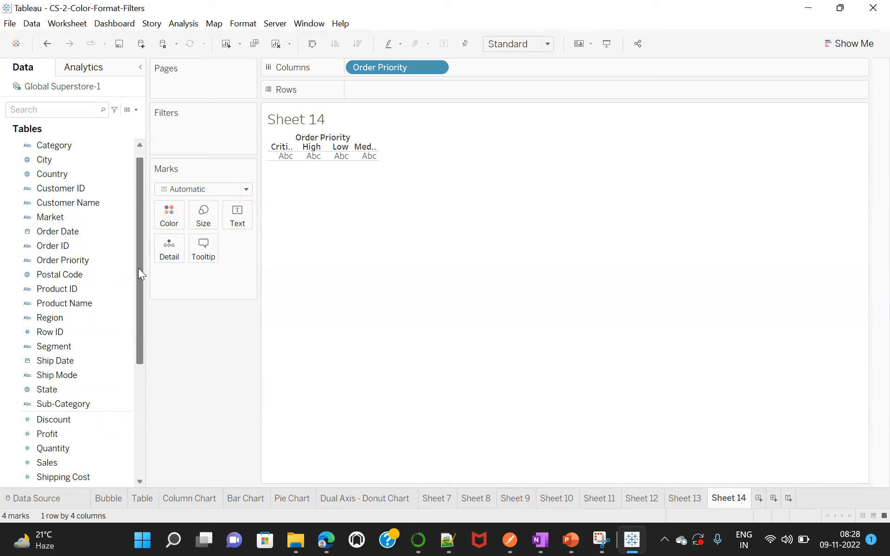
{"action": "left_click_drag", "start_coordinate": [138, 267], "coordinate": [138, 273]}
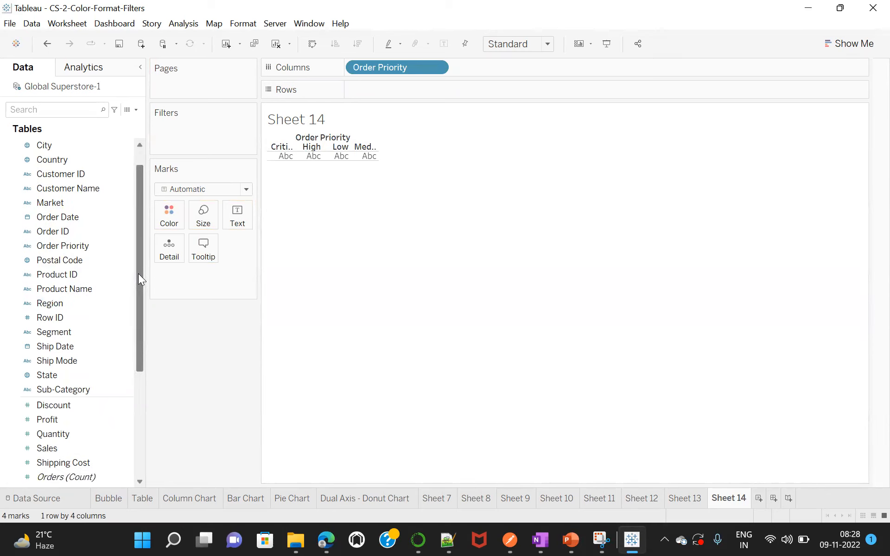
{"action": "left_click_drag", "start_coordinate": [57, 360], "coordinate": [370, 88]}
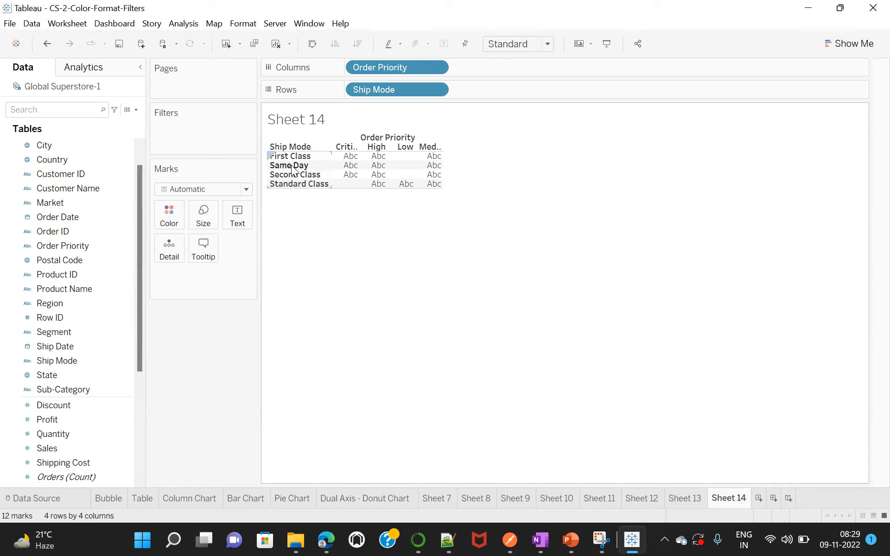
Show Quantity as text values in the Ship Mode by Order Priority table.
{"action": "mouse_move", "coordinate": [347, 167]}
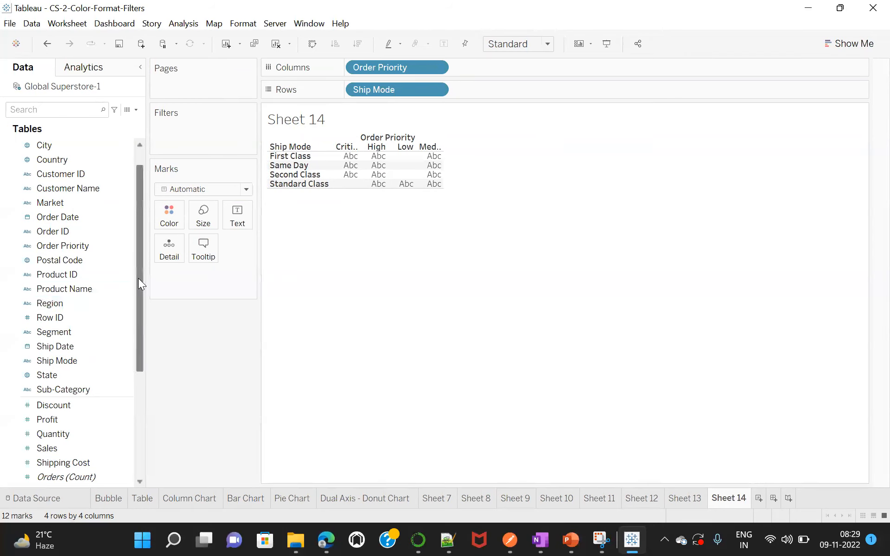
{"action": "left_click_drag", "start_coordinate": [139, 278], "coordinate": [140, 291]}
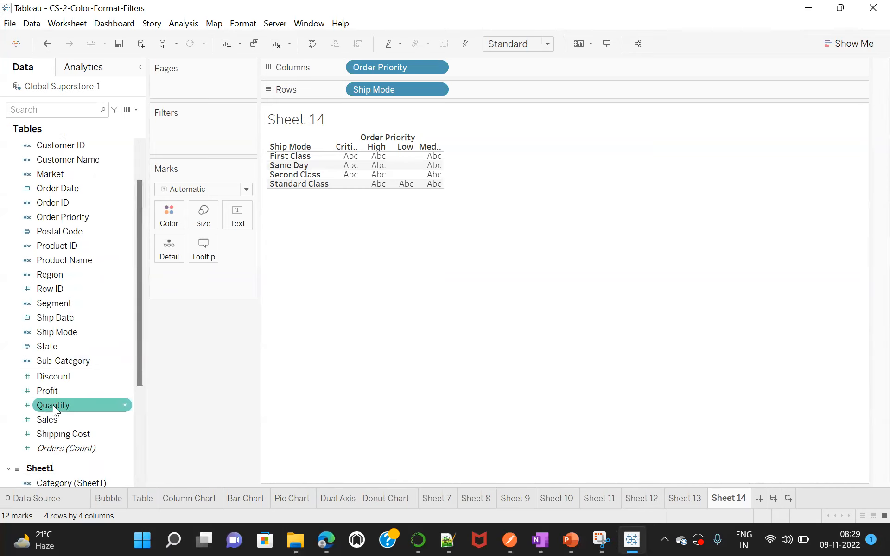
{"action": "left_click_drag", "start_coordinate": [53, 405], "coordinate": [234, 214]}
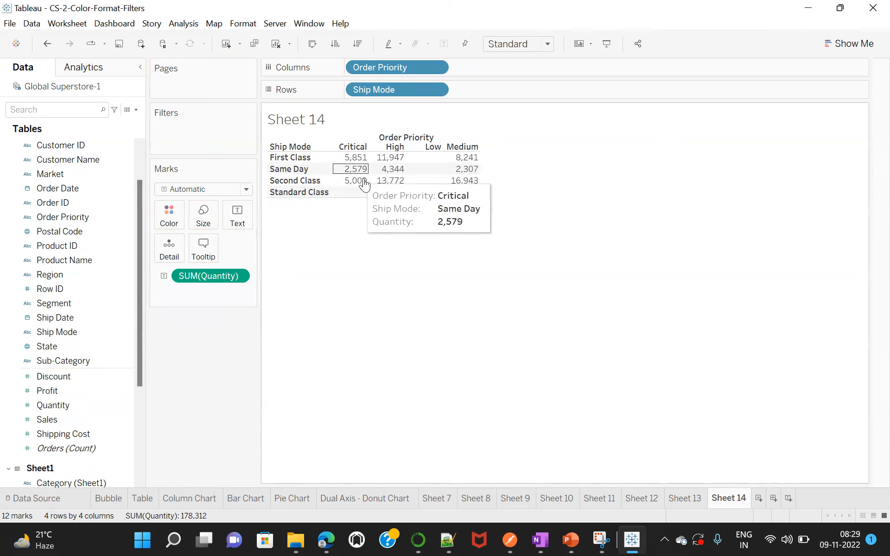
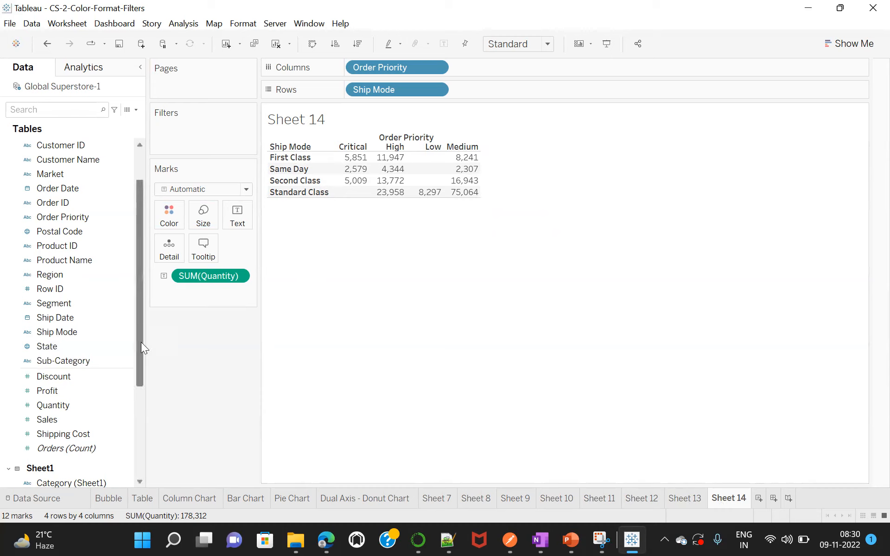
Open the ZN-column calculated field for editing and remove the Number field from inside its ZN function.
{"action": "left_click_drag", "start_coordinate": [138, 344], "coordinate": [138, 410]}
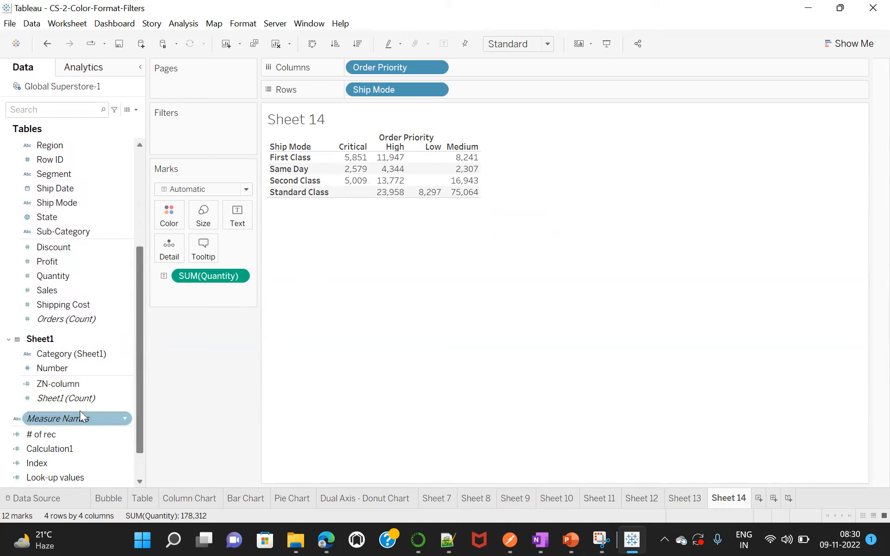
{"action": "right_click", "coordinate": [55, 383]}
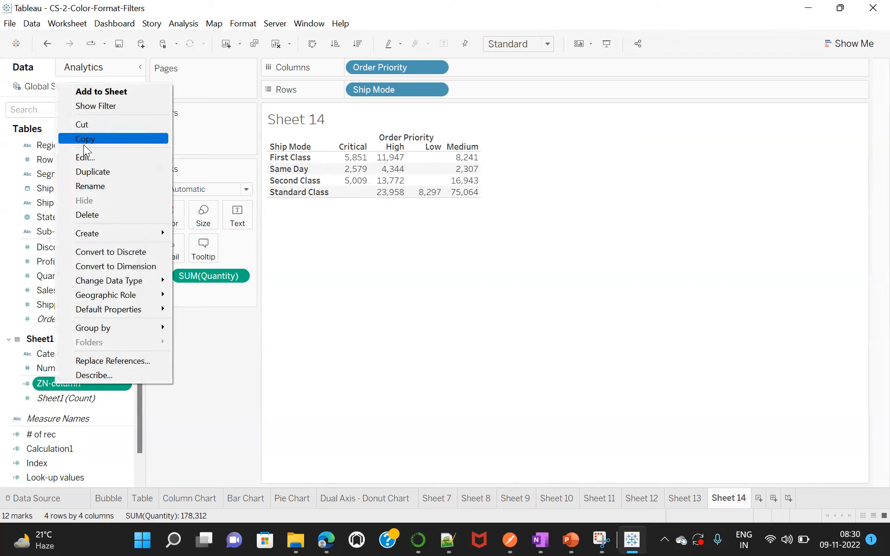
{"action": "left_click", "coordinate": [86, 157]}
{"action": "left_click", "coordinate": [352, 255]}
{"action": "left_click", "coordinate": [353, 255]}
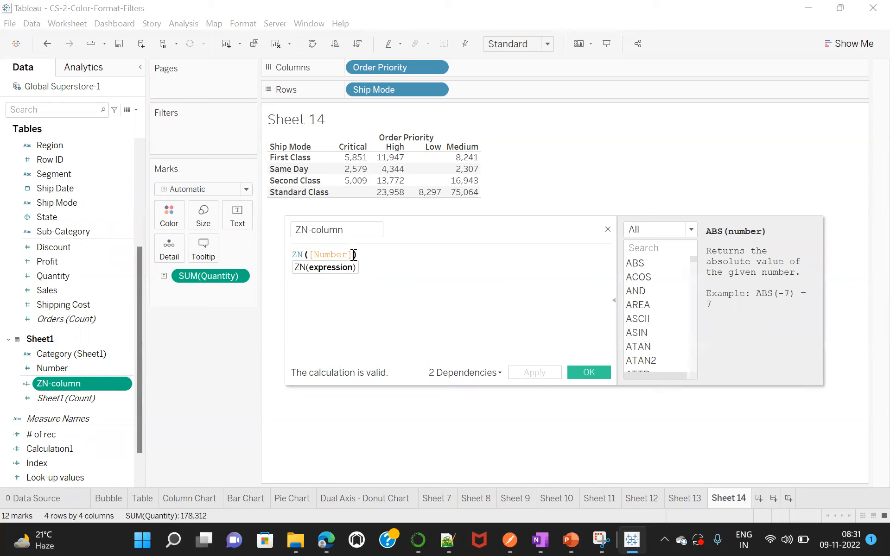
{"action": "key", "text": "BackSpace"}
{"action": "key", "text": "BackSpace"}
{"action": "key", "text": "BackSpace"}
{"action": "key", "text": "BackSpace"}
{"action": "key", "text": "BackSpace"}
{"action": "key", "text": "BackSpace"}
{"action": "key", "text": "BackSpace"}
{"action": "key", "text": "BackSpace"}
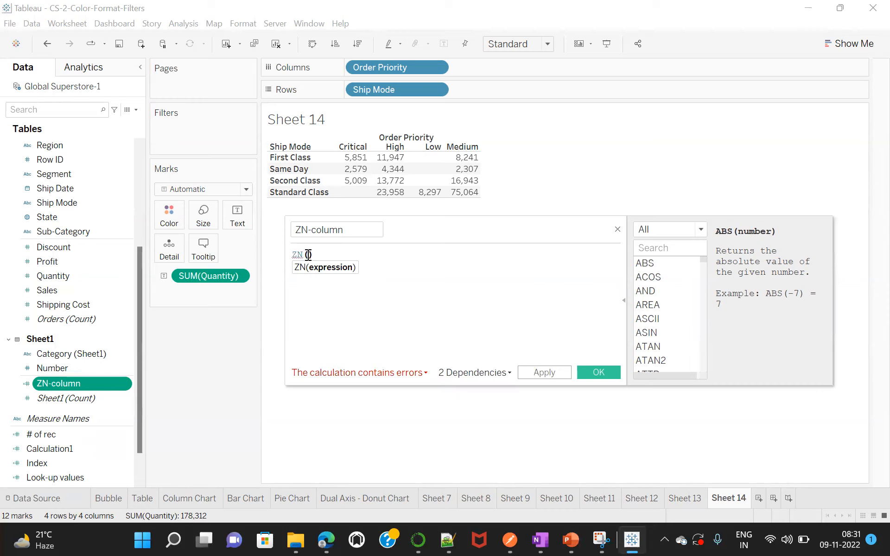
Nest a LOOKUP of the Quantity field with offset 0 inside the ZN function of the ZN-column calculation.
{"action": "type", "text": "loo"}
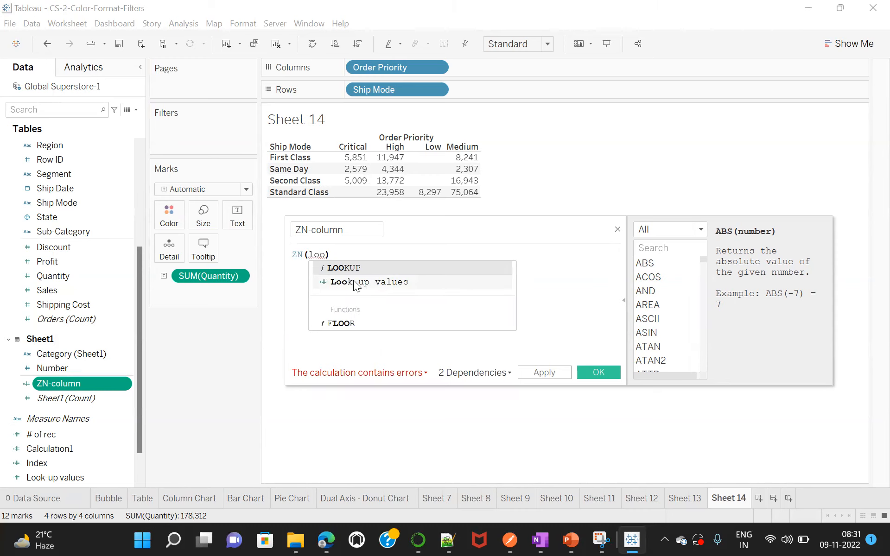
{"action": "left_click", "coordinate": [345, 268]}
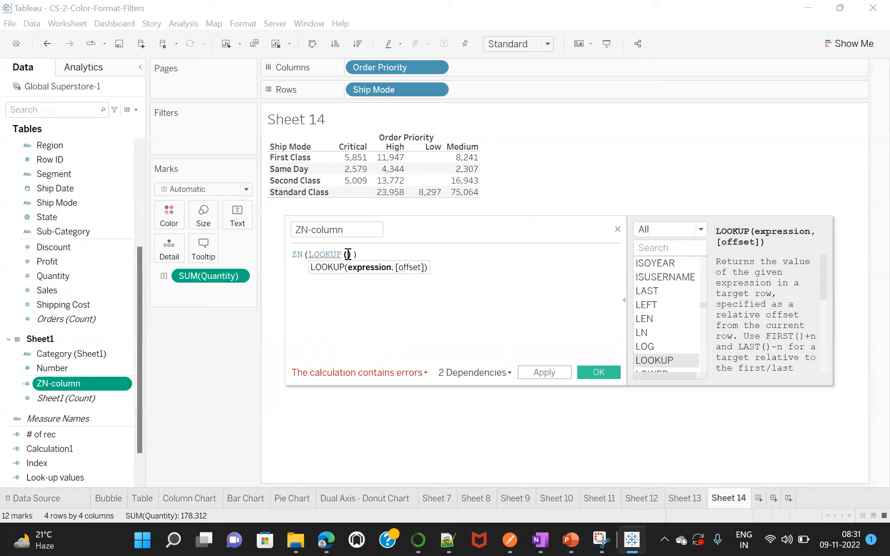
{"action": "type", "text": "qu"}
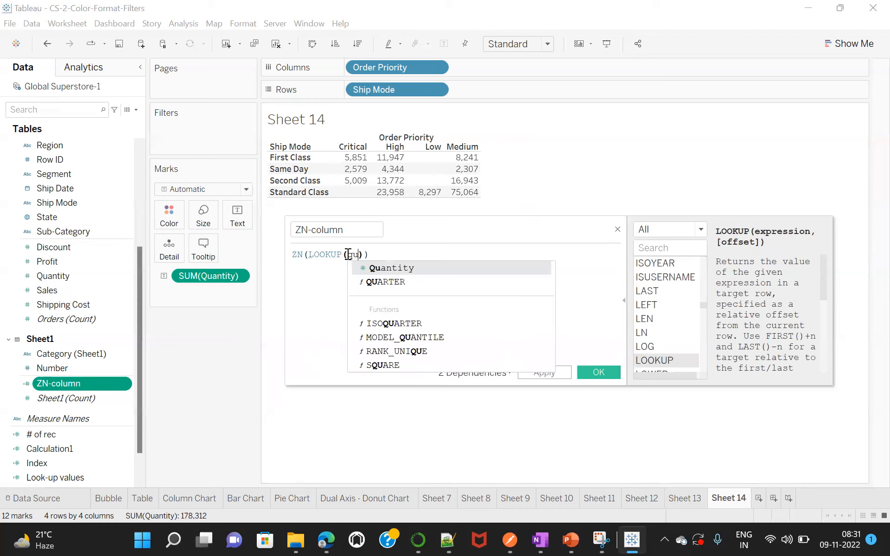
{"action": "type", "text": "an"}
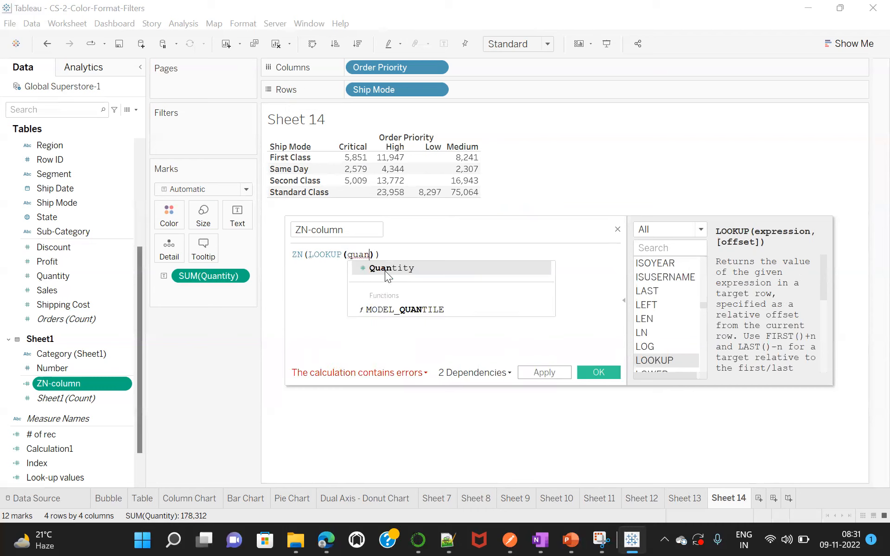
{"action": "left_click", "coordinate": [374, 269]}
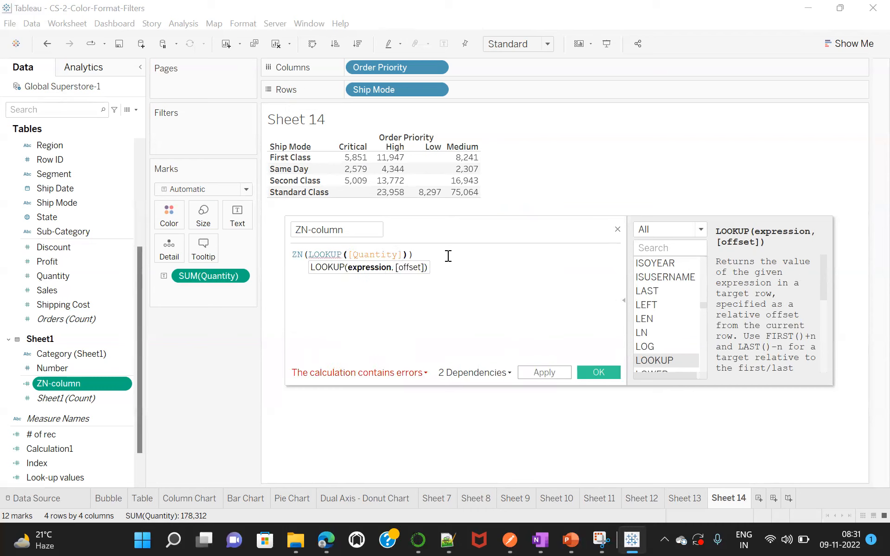
{"action": "type", "text": ",0"}
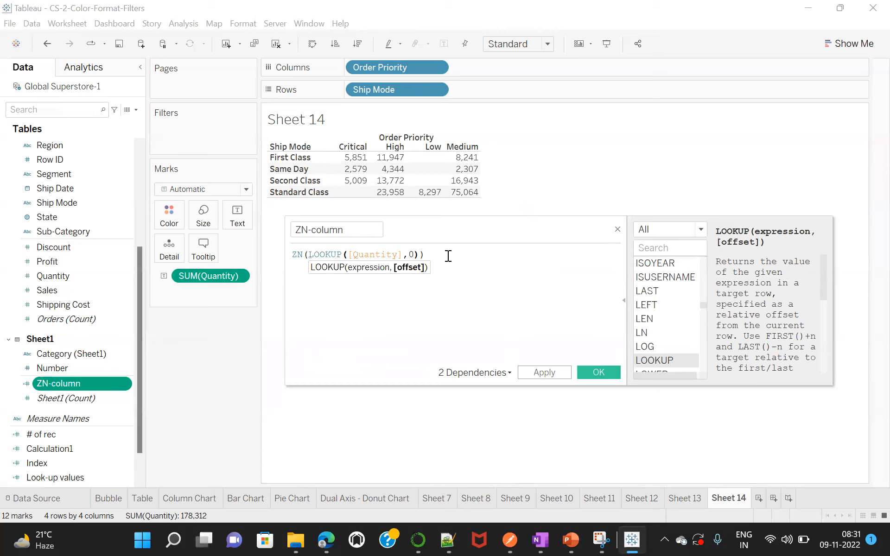
Wrap Quantity in SUM so the formula reads ZN(LOOKUP(SUM([Quantity]),0)), and save the ZN-column calculation.
{"action": "left_click", "coordinate": [348, 255]}
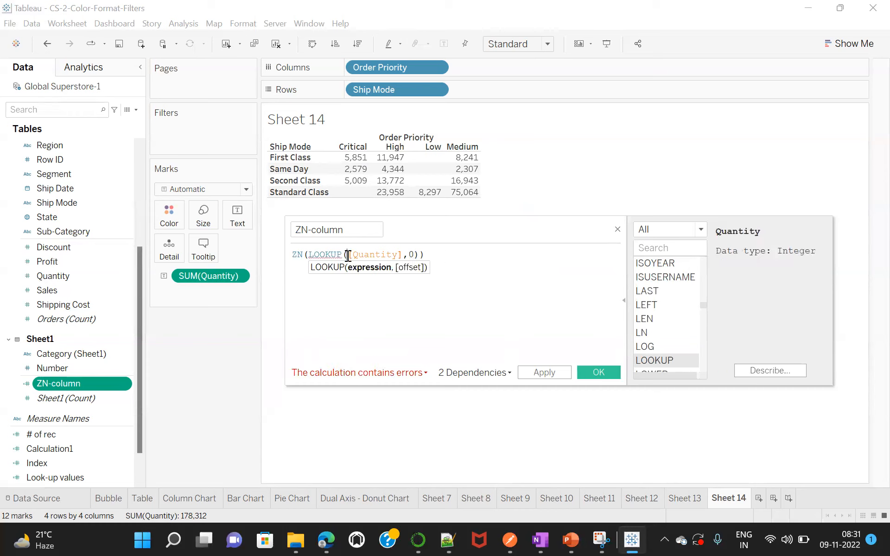
{"action": "type", "text": "sum"}
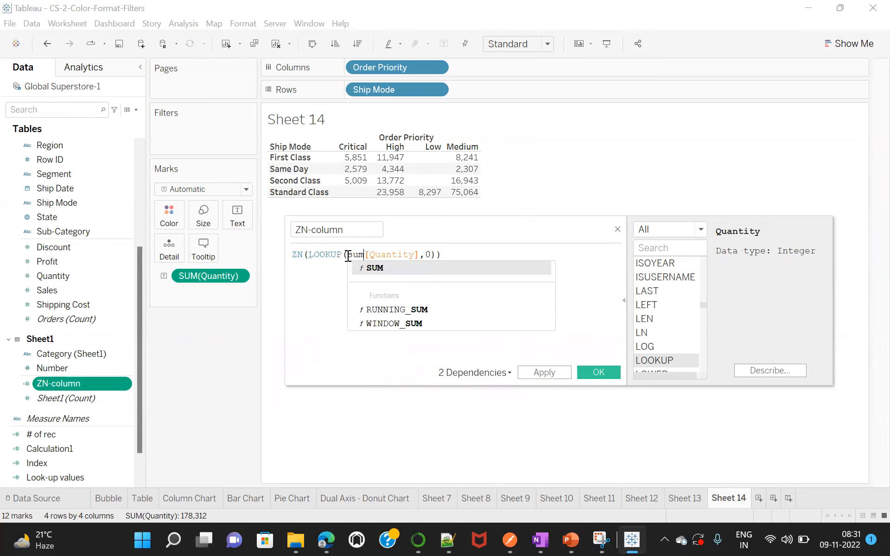
{"action": "type", "text": "("}
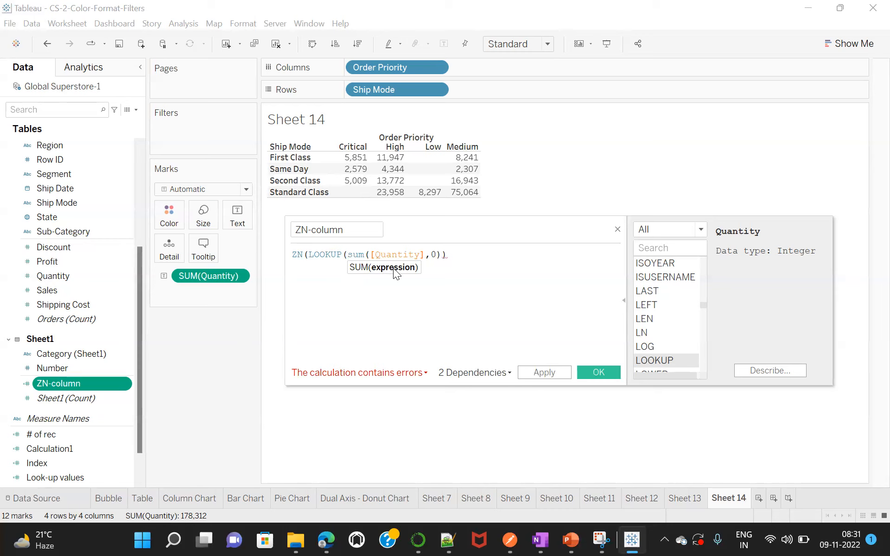
{"action": "left_click", "coordinate": [377, 292]}
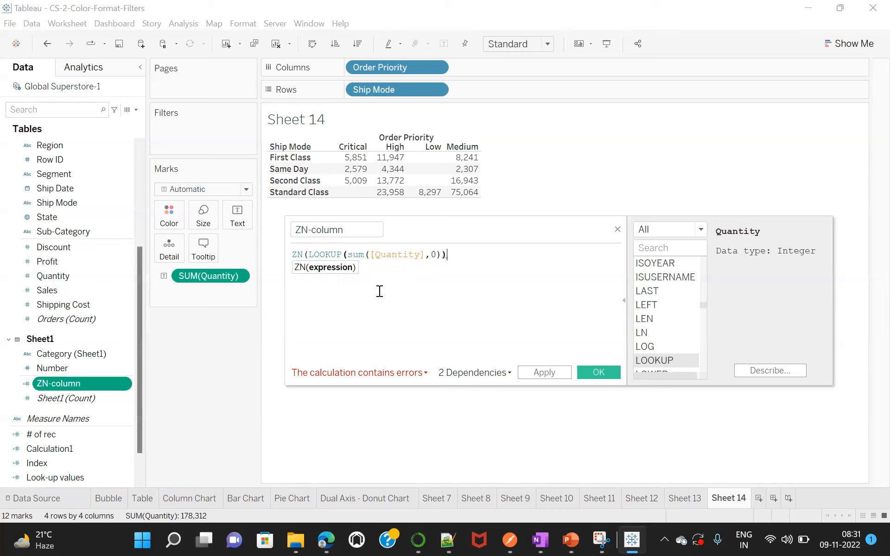
{"action": "left_click", "coordinate": [365, 255]}
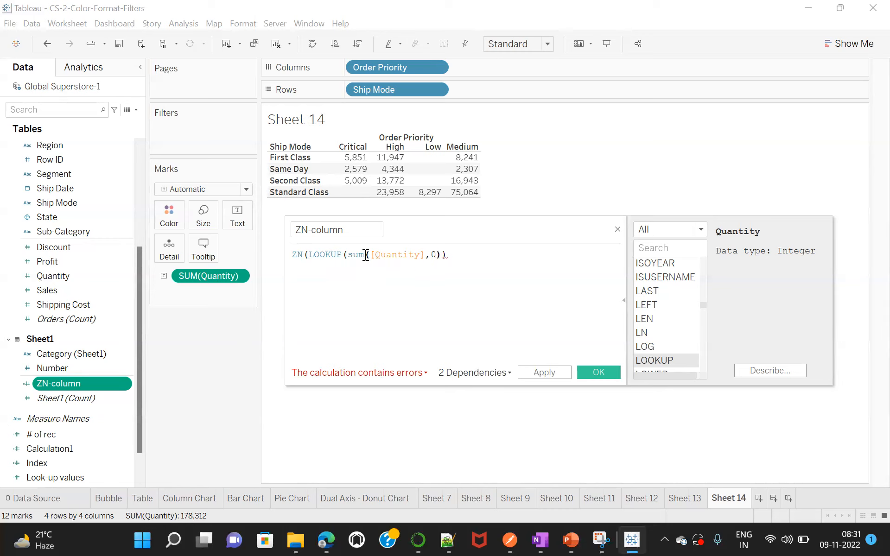
{"action": "key", "text": "BackSpace"}
{"action": "key", "text": "BackSpace"}
{"action": "key", "text": "BackSpace"}
{"action": "type", "text": "SUM"}
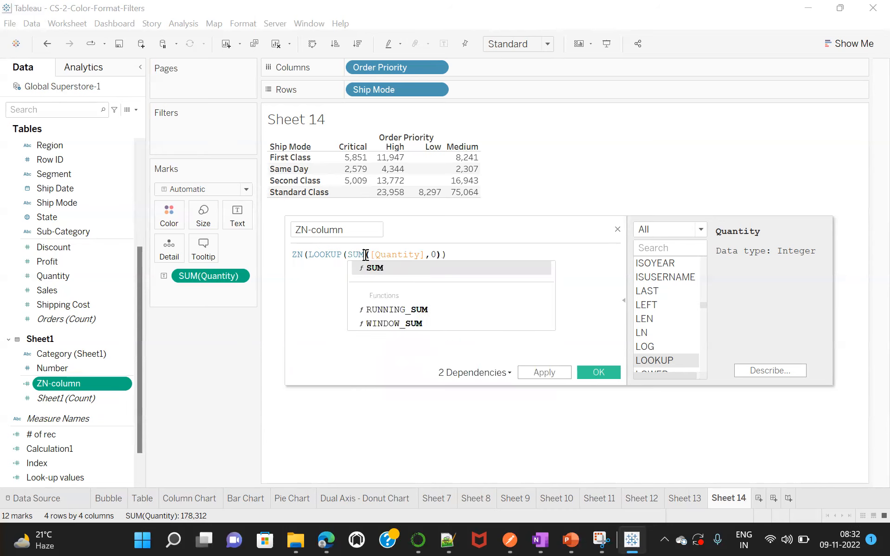
{"action": "left_click", "coordinate": [424, 256]}
{"action": "type", "text": ")"}
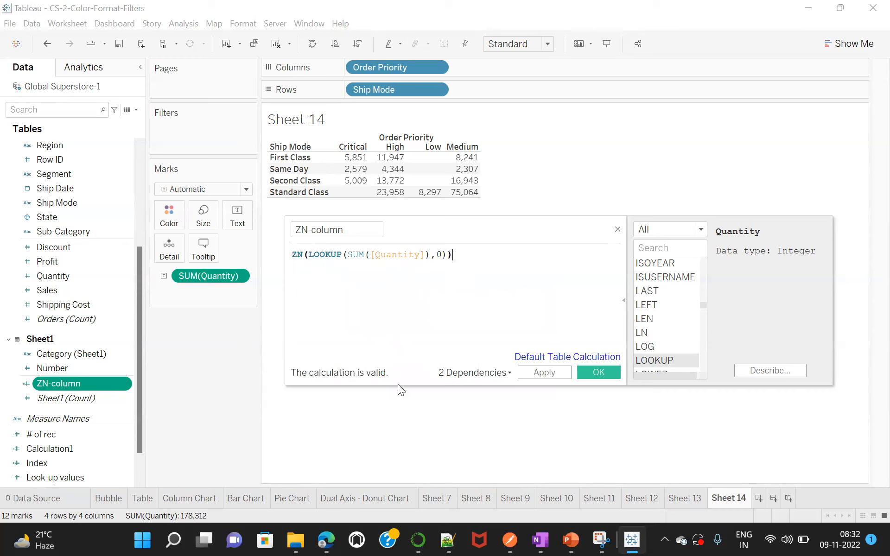
{"action": "left_click", "coordinate": [596, 371]}
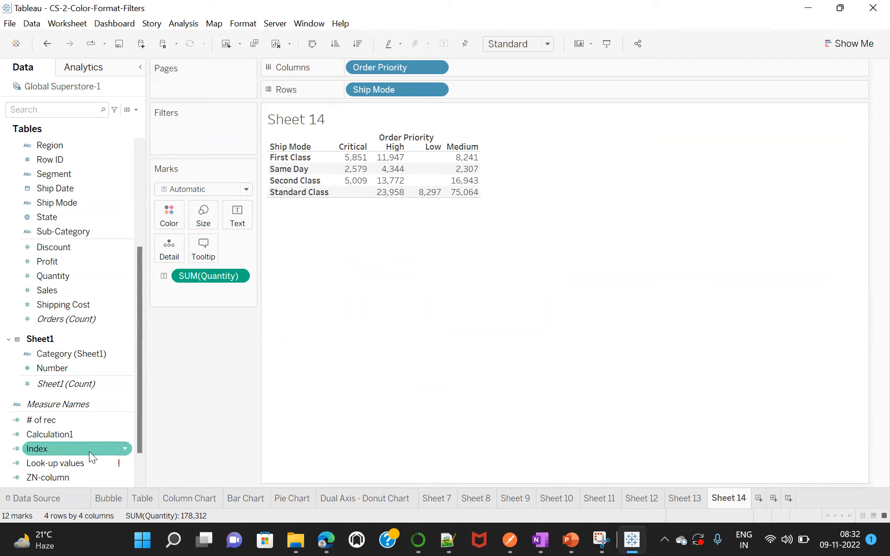
Reduce the Look-up values calculated field to LOOKUP(SUM([ZN-column]),-1) by removing the subtracted second LOOKUP, and save it.
{"action": "left_click", "coordinate": [62, 463]}
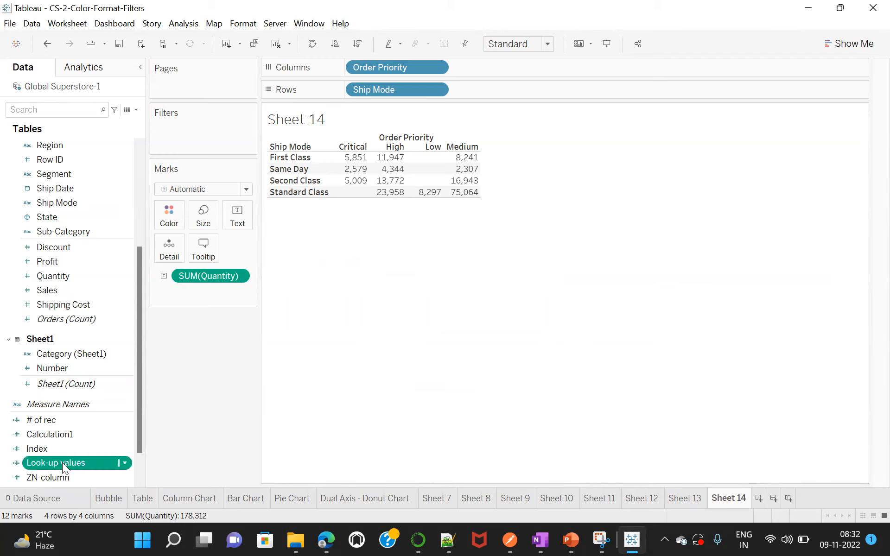
{"action": "right_click", "coordinate": [62, 463]}
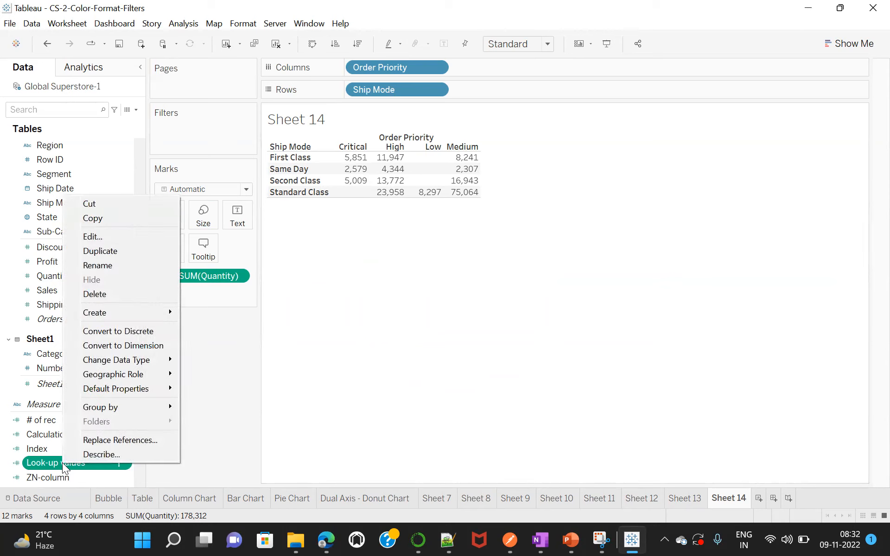
{"action": "left_click", "coordinate": [93, 236]}
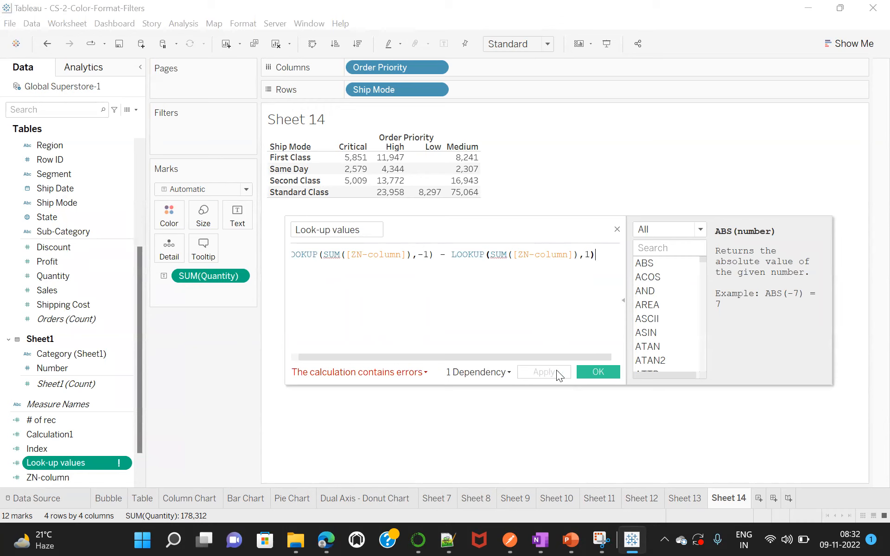
{"action": "left_click", "coordinate": [435, 255]}
{"action": "key", "text": "shift+End"}
{"action": "key", "text": "BackSpace"}
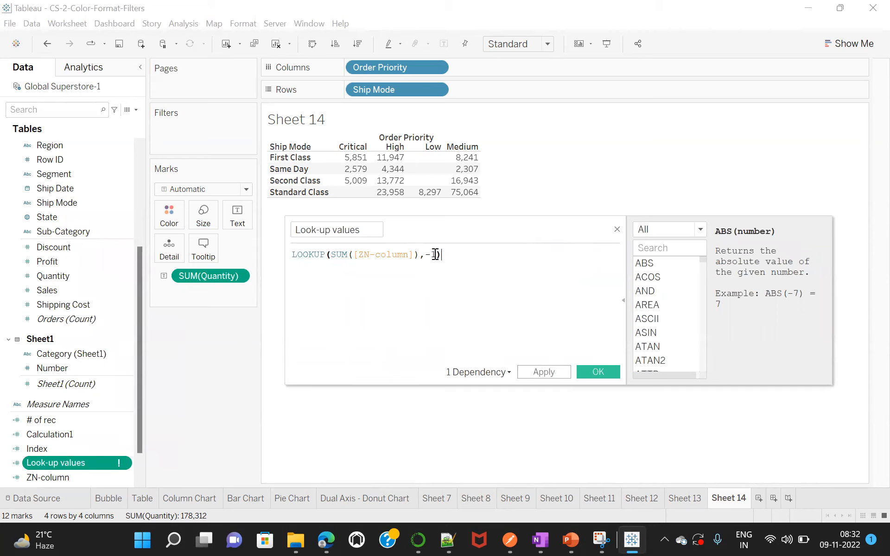
{"action": "left_click", "coordinate": [359, 255]}
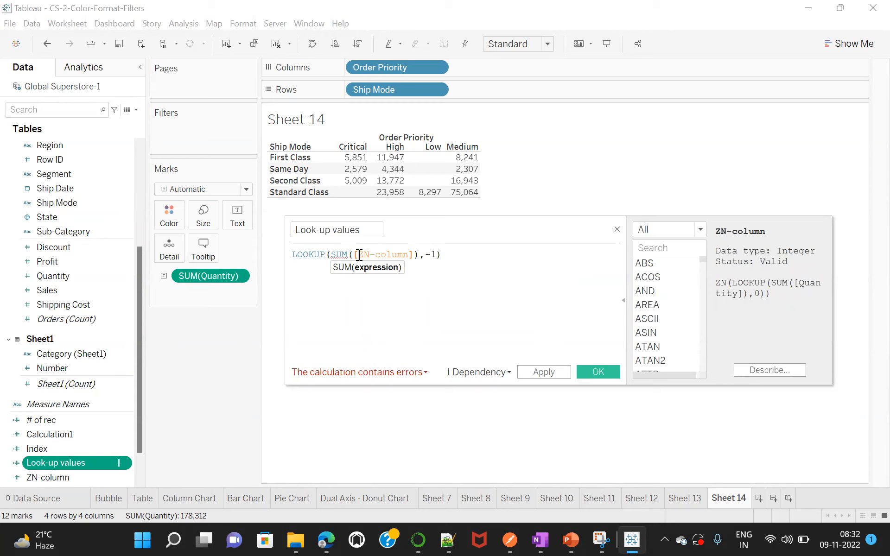
{"action": "left_click_drag", "start_coordinate": [359, 256], "coordinate": [410, 255]}
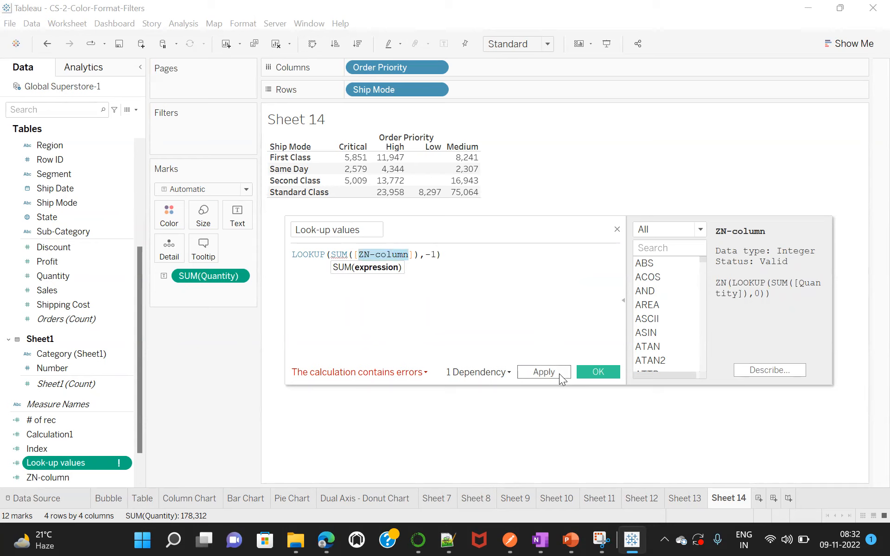
{"action": "left_click", "coordinate": [587, 370]}
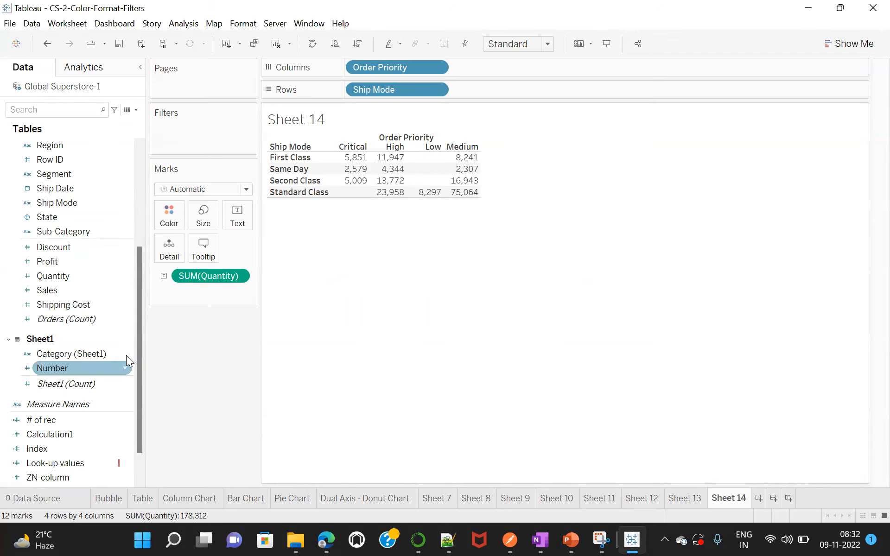
Show ZN-column as text in the Ship Mode by Order Priority table and remove SUM(Quantity) from the marks.
{"action": "left_click_drag", "start_coordinate": [137, 340], "coordinate": [138, 365]}
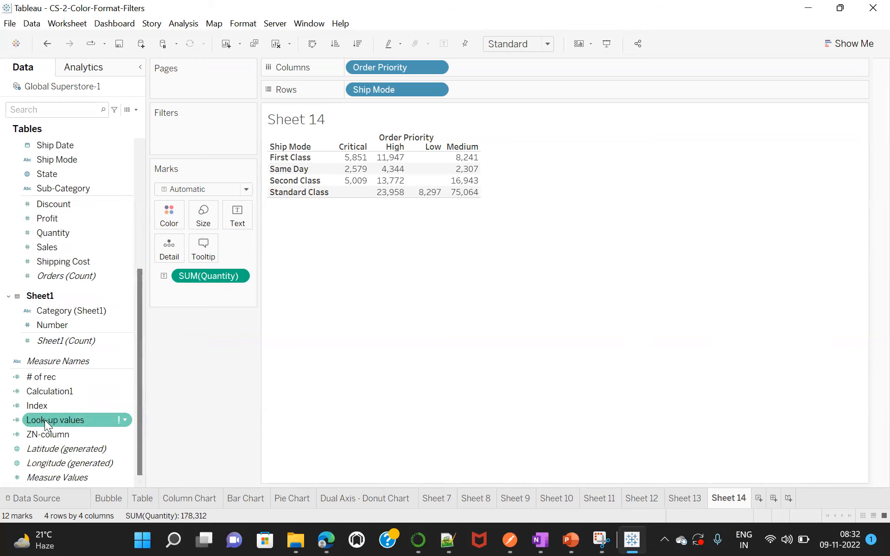
{"action": "mouse_move", "coordinate": [45, 419]}
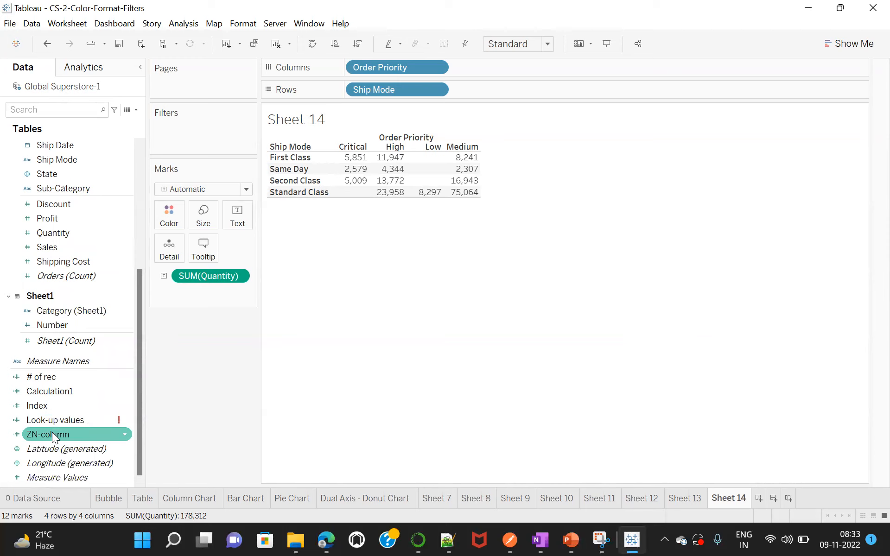
{"action": "left_click_drag", "start_coordinate": [52, 431], "coordinate": [236, 216]}
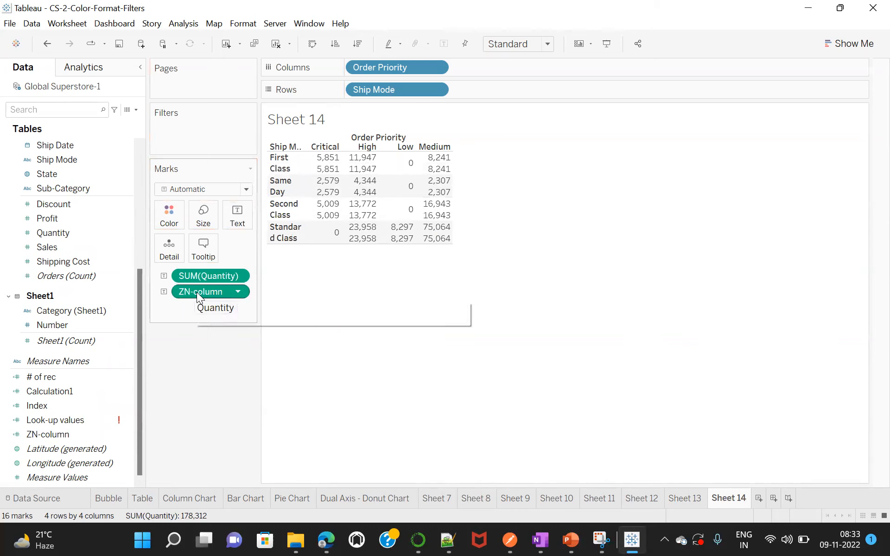
{"action": "mouse_move", "coordinate": [198, 294]}
{"action": "left_click_drag", "start_coordinate": [198, 276], "coordinate": [14, 381]}
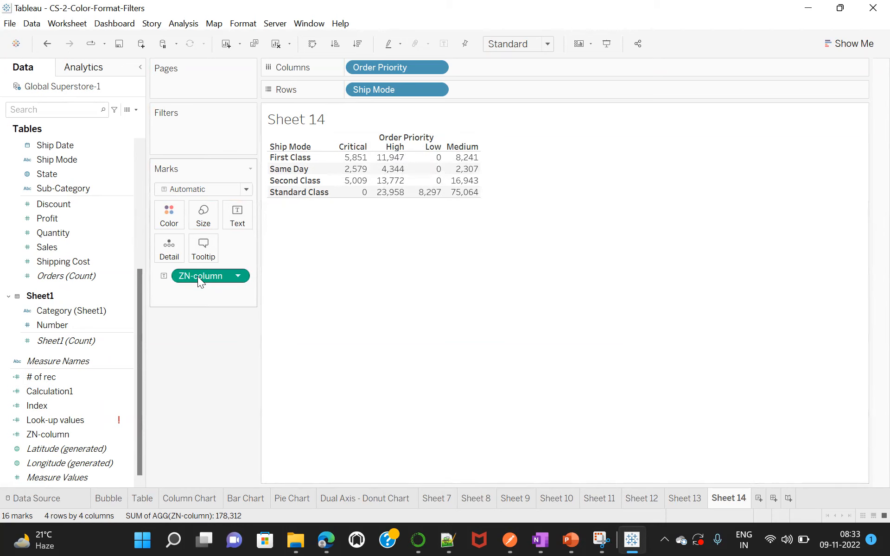
Rename the ZN-column calculated field as Quantity-ordered.
{"action": "left_click", "coordinate": [47, 433]}
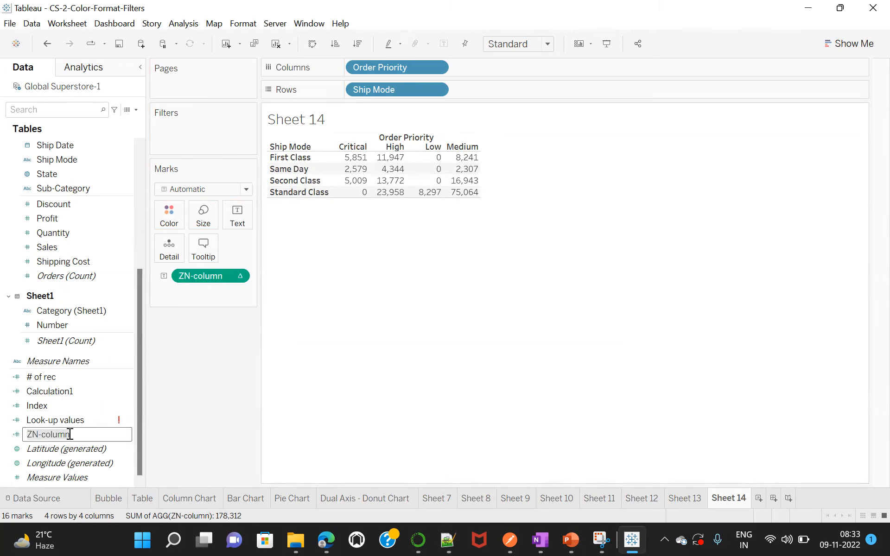
{"action": "key", "text": "BackSpace"}
{"action": "type", "text": "Quantity-ordered"}
{"action": "left_click", "coordinate": [219, 420]}
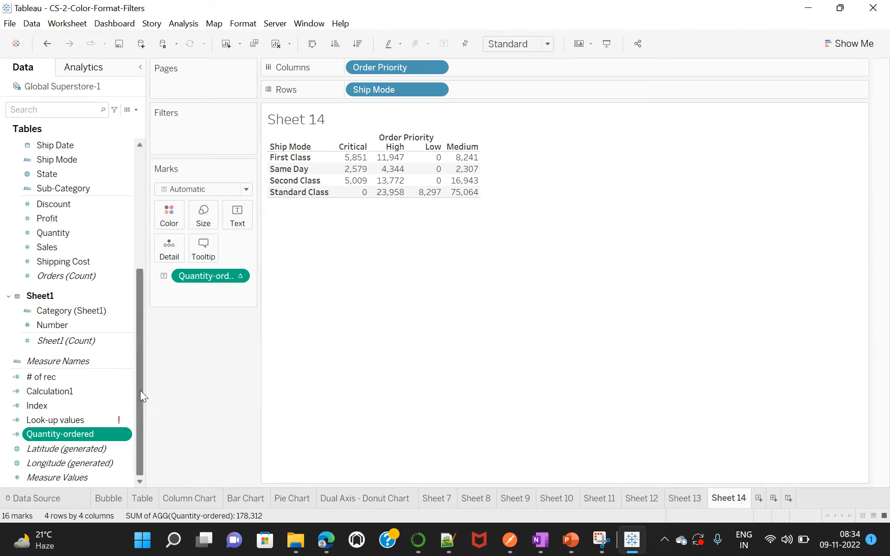
{"action": "right_click", "coordinate": [108, 486]}
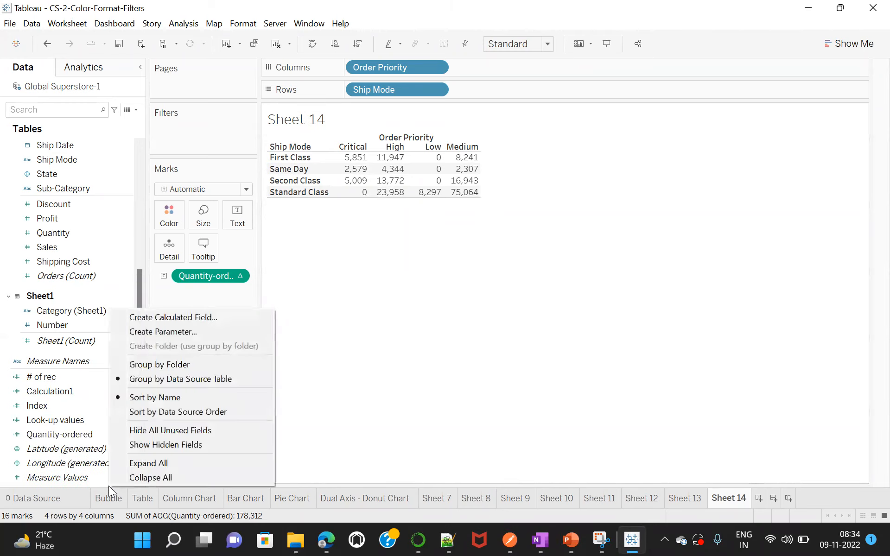
{"action": "left_click", "coordinate": [164, 316]}
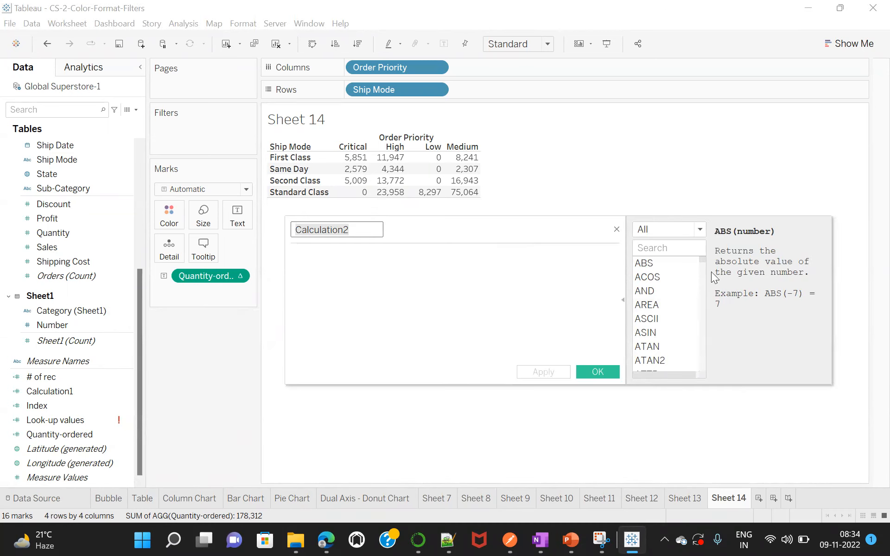
{"action": "left_click", "coordinate": [616, 228]}
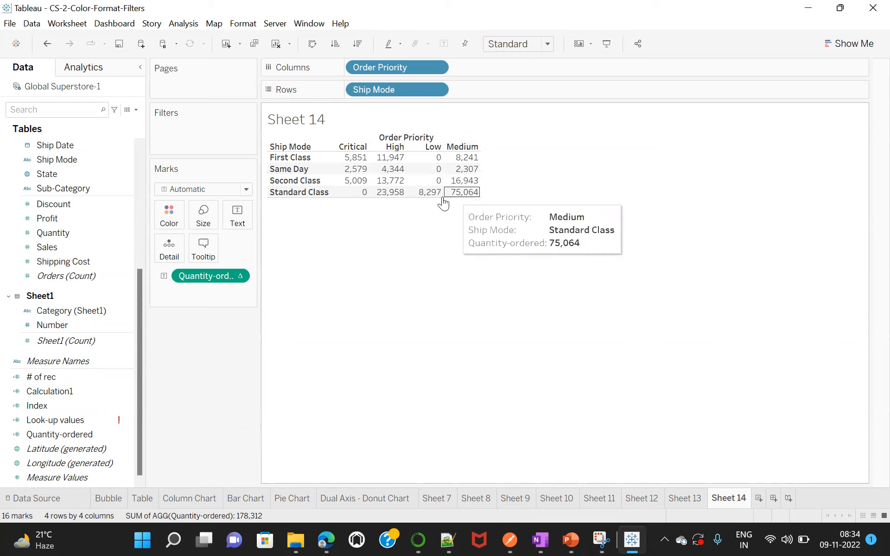
Set the Quantity-ordered table calculation to compute using Table (down).
{"action": "left_click", "coordinate": [238, 277]}
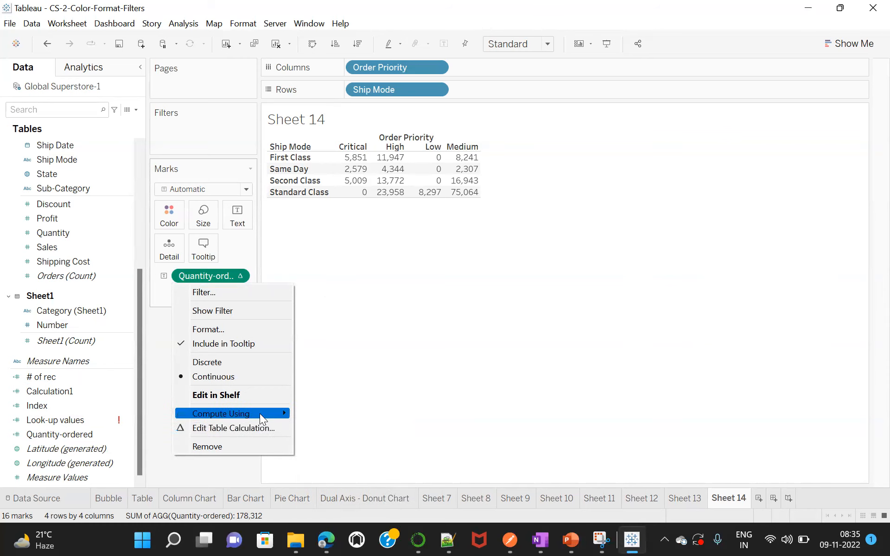
{"action": "mouse_move", "coordinate": [233, 417]}
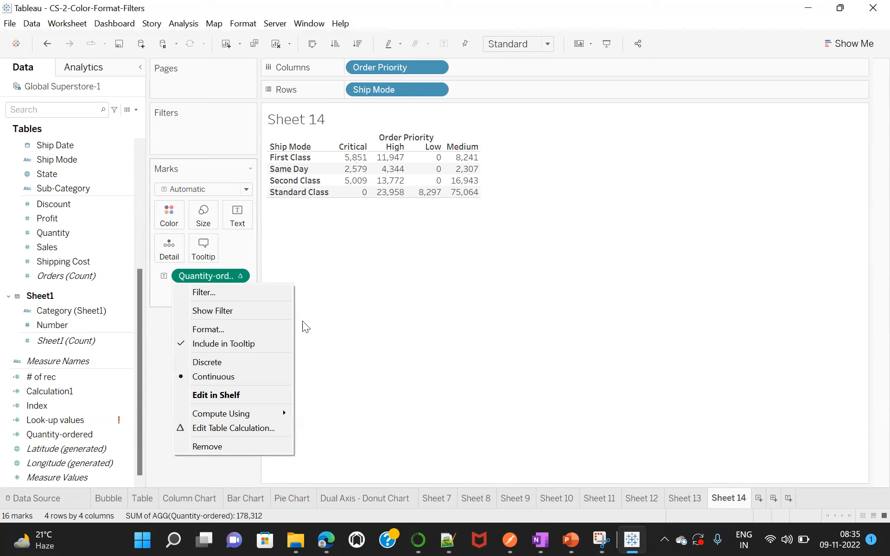
{"action": "mouse_move", "coordinate": [269, 415]}
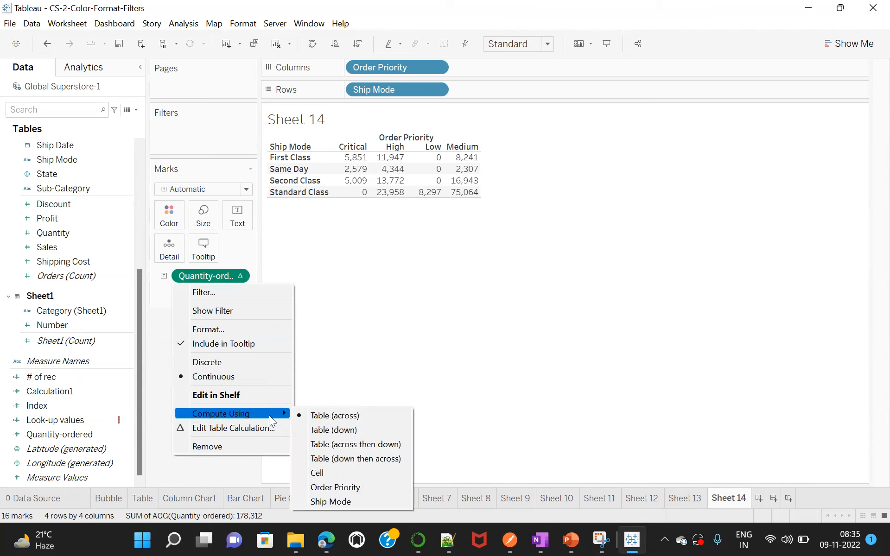
{"action": "left_click", "coordinate": [329, 428]}
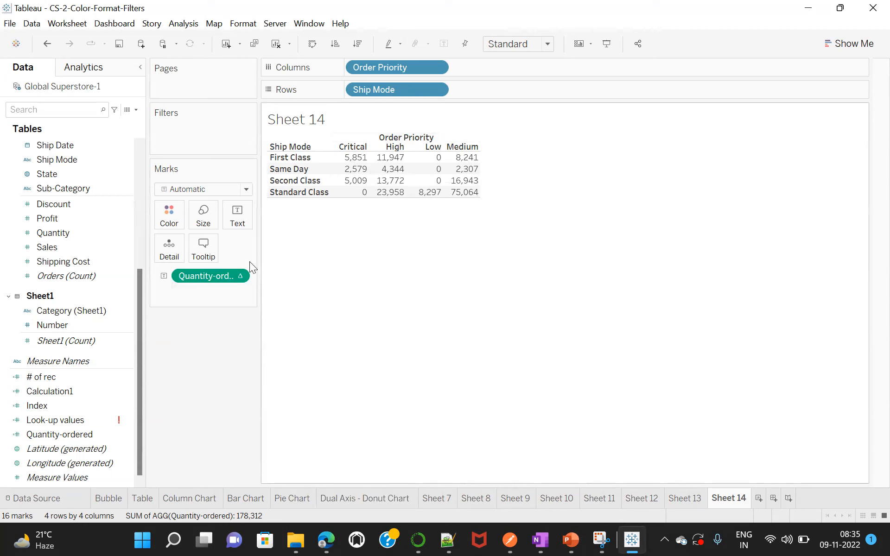
Switch the Quantity-ordered calculation to compute using Table (across then down).
{"action": "left_click", "coordinate": [238, 276]}
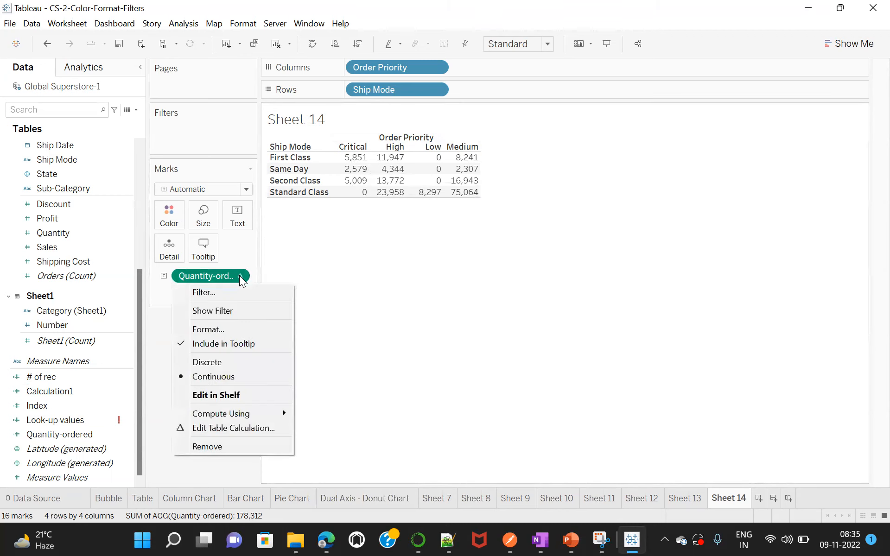
{"action": "mouse_move", "coordinate": [273, 414]}
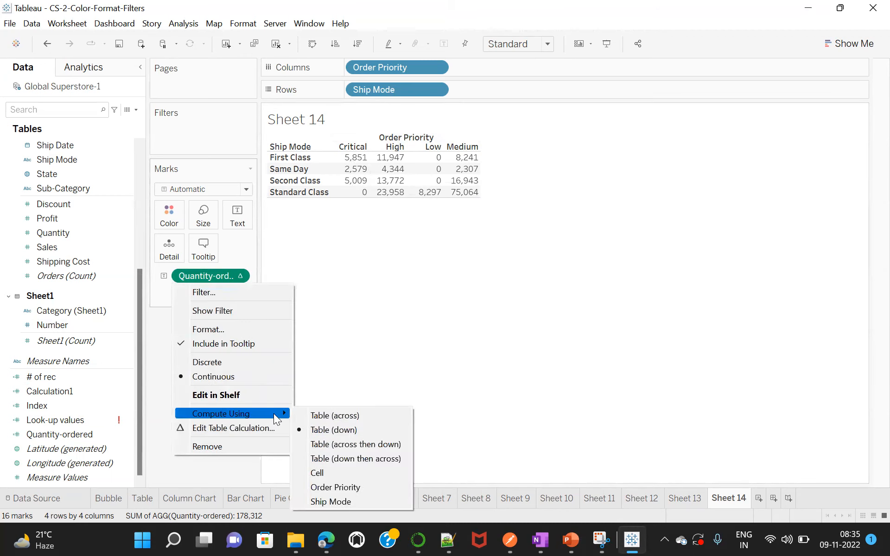
{"action": "left_click", "coordinate": [336, 444]}
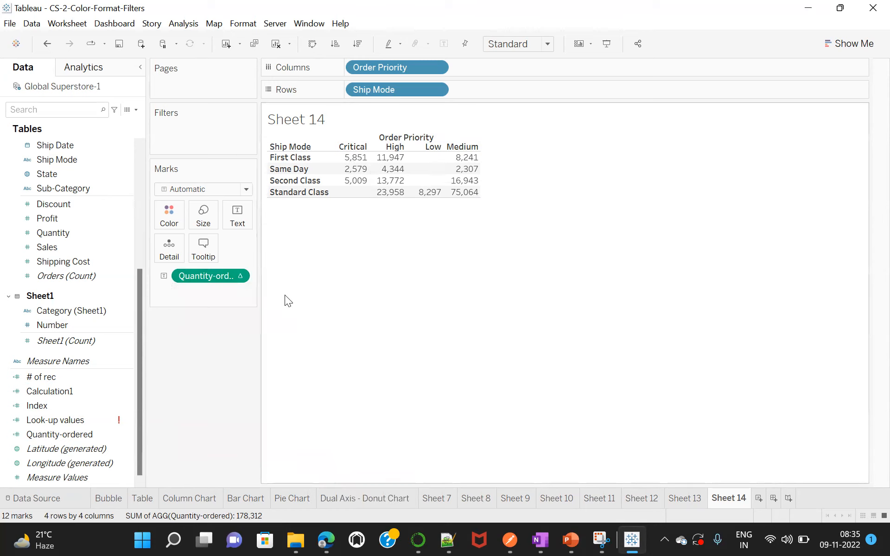
Set the Quantity-ordered calculation to compute using Table (across).
{"action": "left_click", "coordinate": [238, 276]}
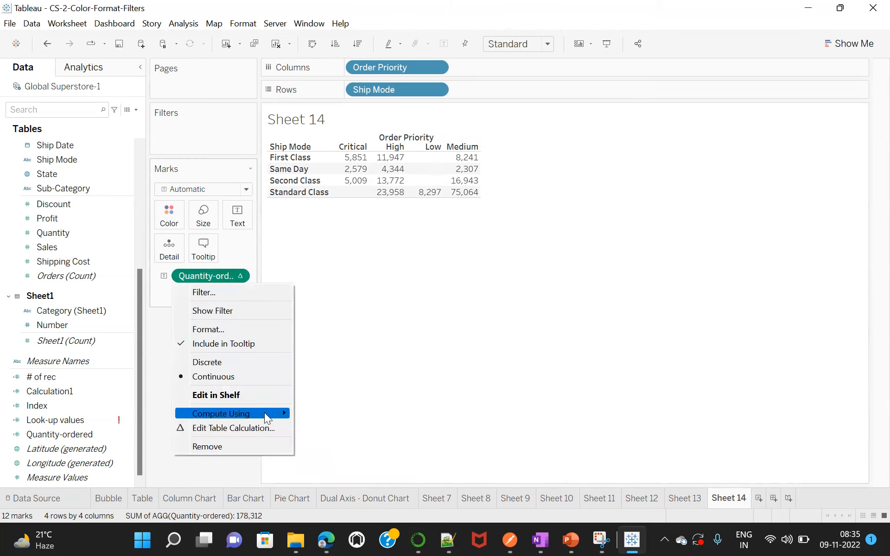
{"action": "mouse_move", "coordinate": [264, 417]}
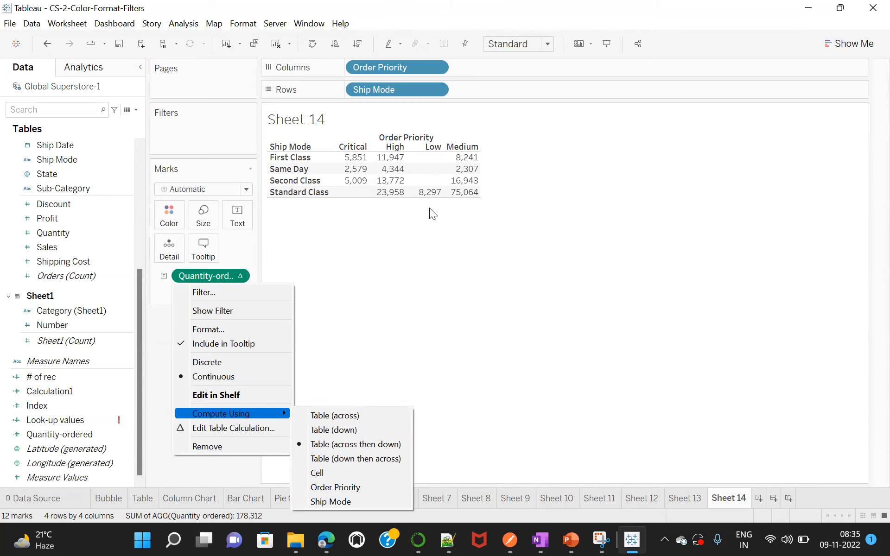
{"action": "left_click", "coordinate": [204, 276]}
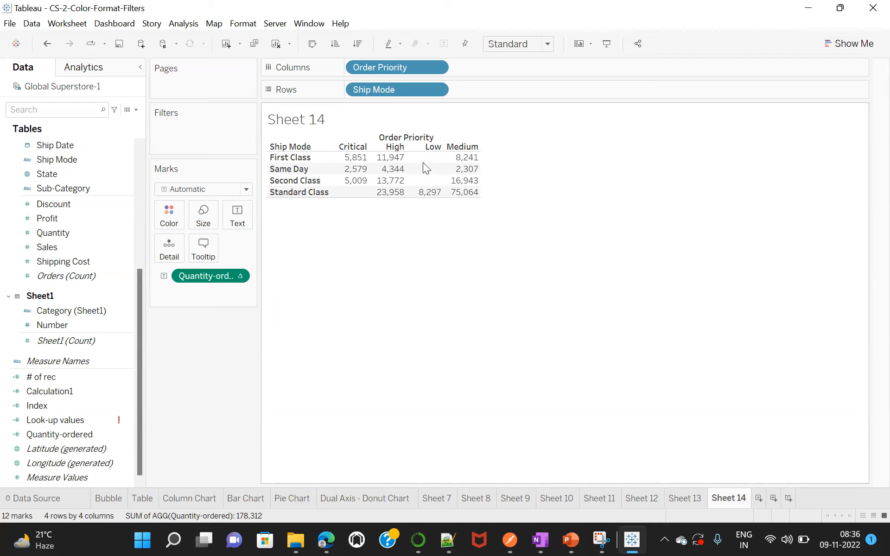
{"action": "mouse_move", "coordinate": [394, 176]}
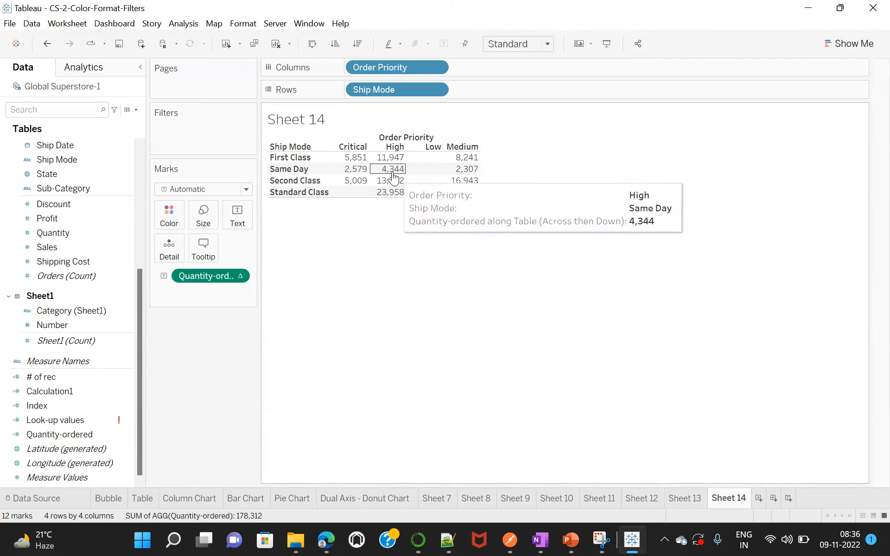
{"action": "left_click", "coordinate": [238, 277]}
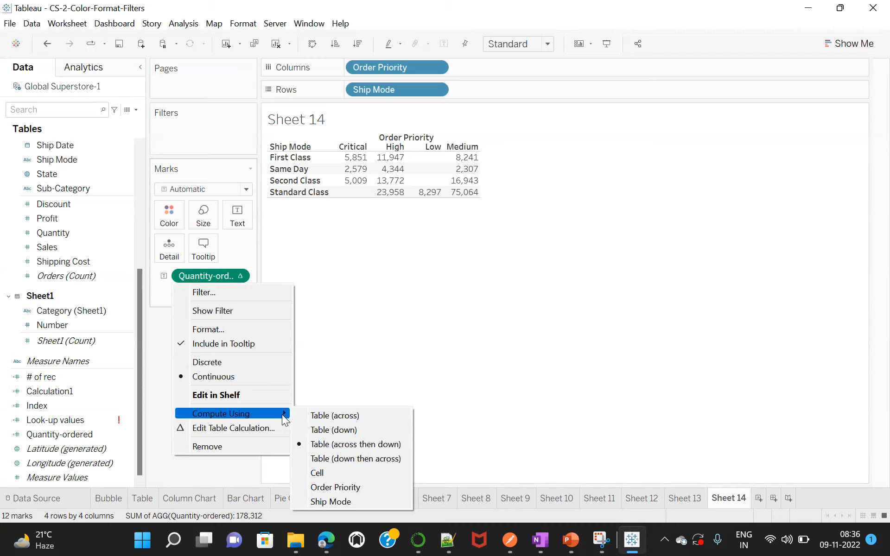
{"action": "left_click", "coordinate": [326, 415]}
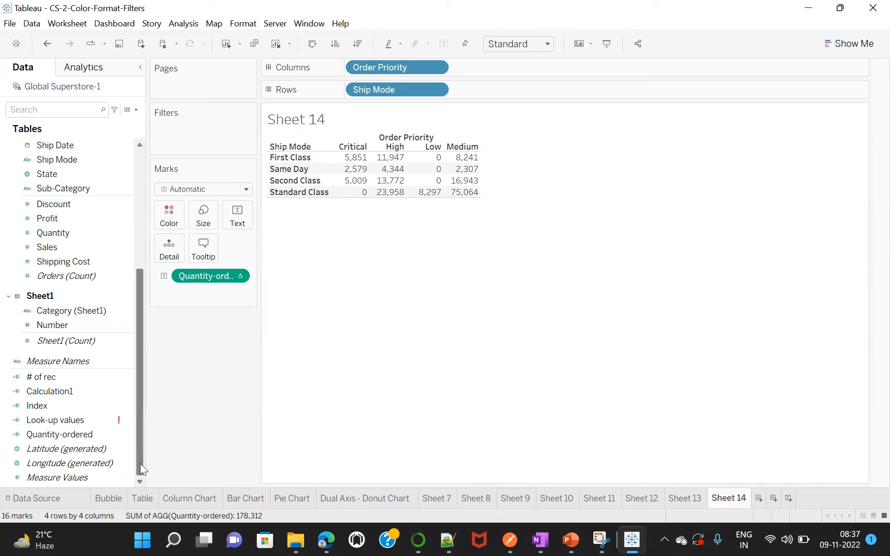
{"action": "left_click", "coordinate": [119, 481]}
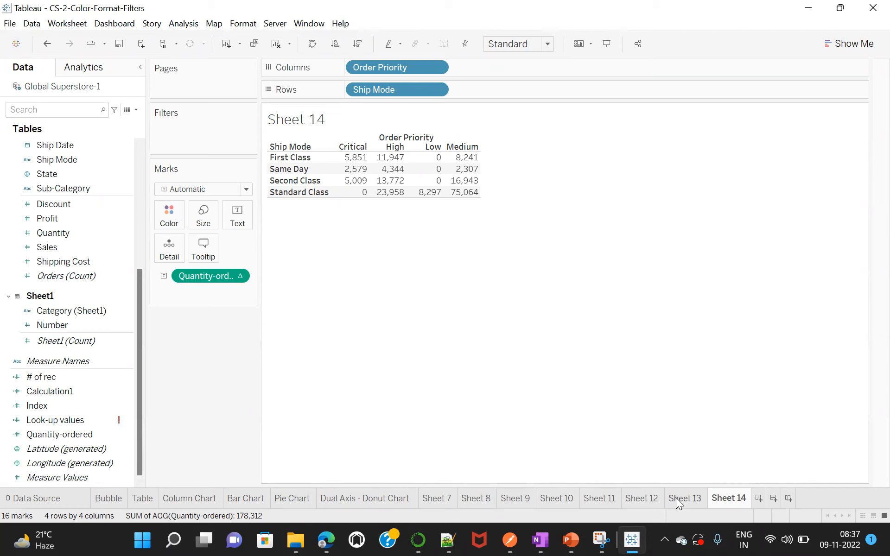
Create a new worksheet and place Customer Name on Columns, adding all members.
{"action": "left_click", "coordinate": [758, 498]}
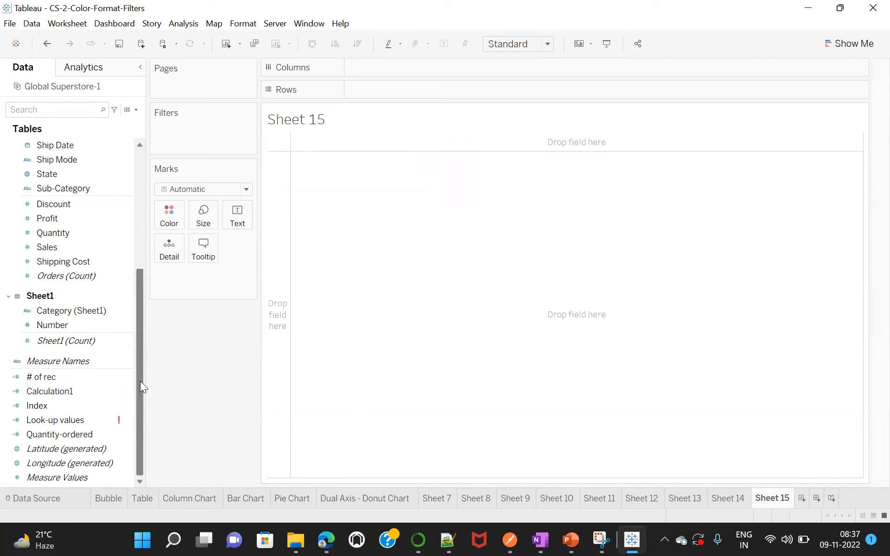
{"action": "left_click_drag", "start_coordinate": [140, 381], "coordinate": [132, 406]}
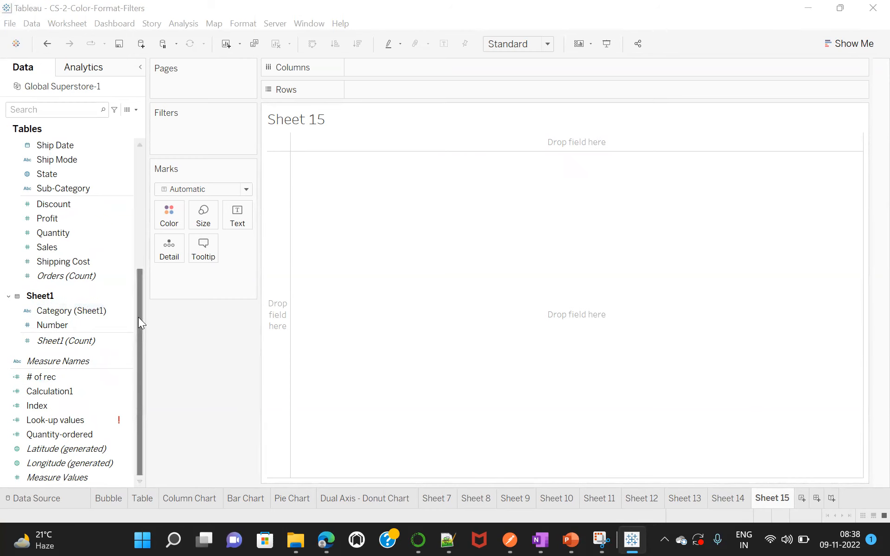
{"action": "left_click_drag", "start_coordinate": [140, 332], "coordinate": [142, 202]}
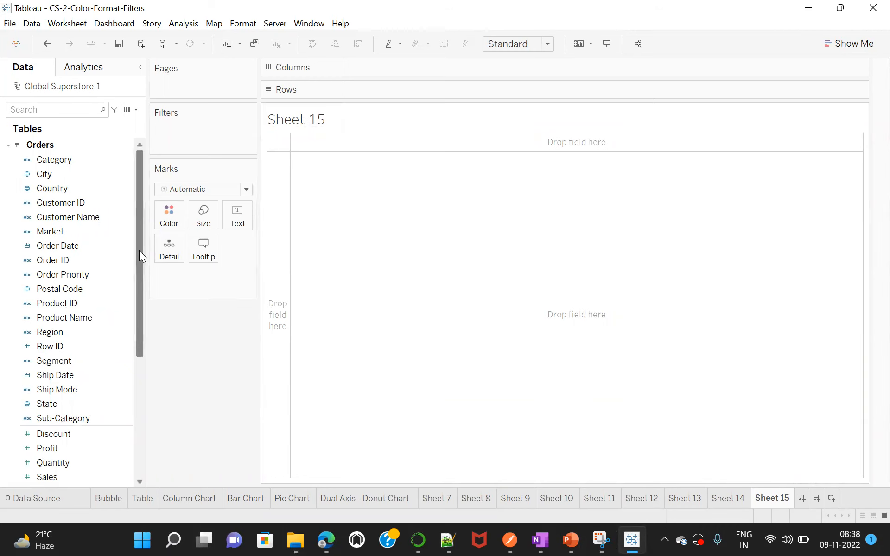
{"action": "mouse_move", "coordinate": [139, 250]}
{"action": "left_mouse_down"}
{"action": "mouse_move", "coordinate": [138, 317]}
{"action": "mouse_move", "coordinate": [142, 247]}
{"action": "left_mouse_up"}
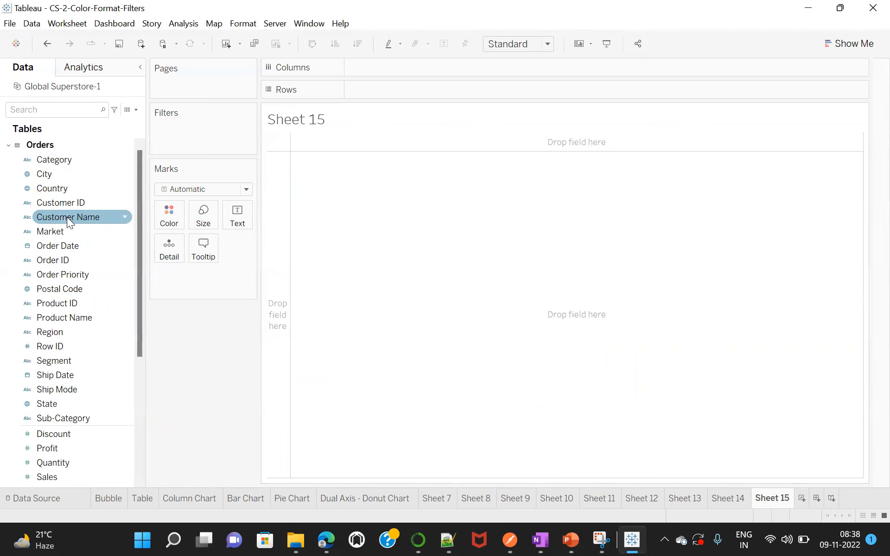
{"action": "mouse_move", "coordinate": [66, 217]}
{"action": "left_mouse_down"}
{"action": "mouse_move", "coordinate": [367, 110]}
{"action": "mouse_move", "coordinate": [395, 72]}
{"action": "left_mouse_up"}
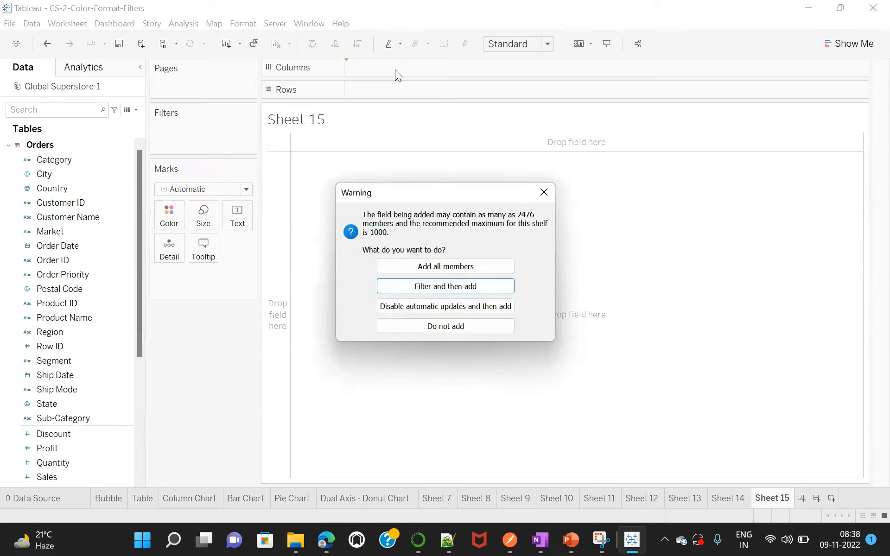
{"action": "left_click", "coordinate": [433, 266]}
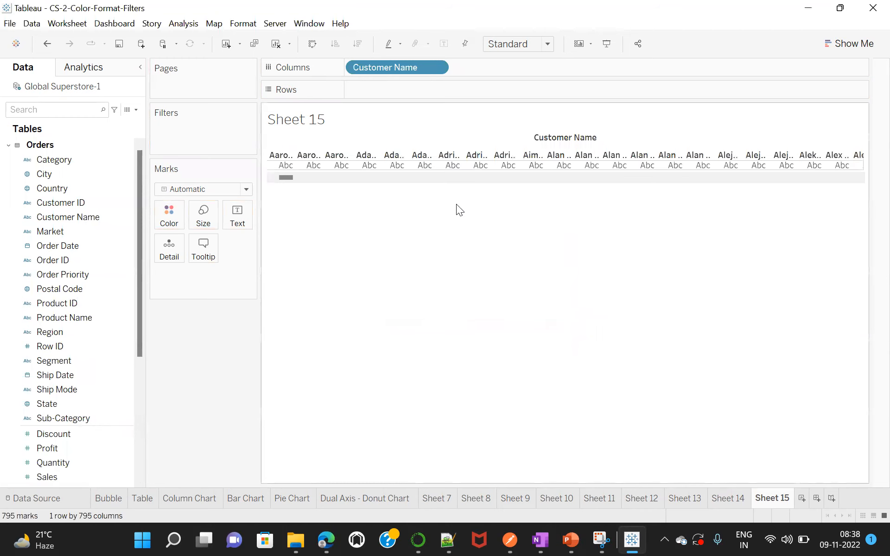
Add Sales to Rows to chart the summed sales of each customer.
{"action": "mouse_move", "coordinate": [399, 170]}
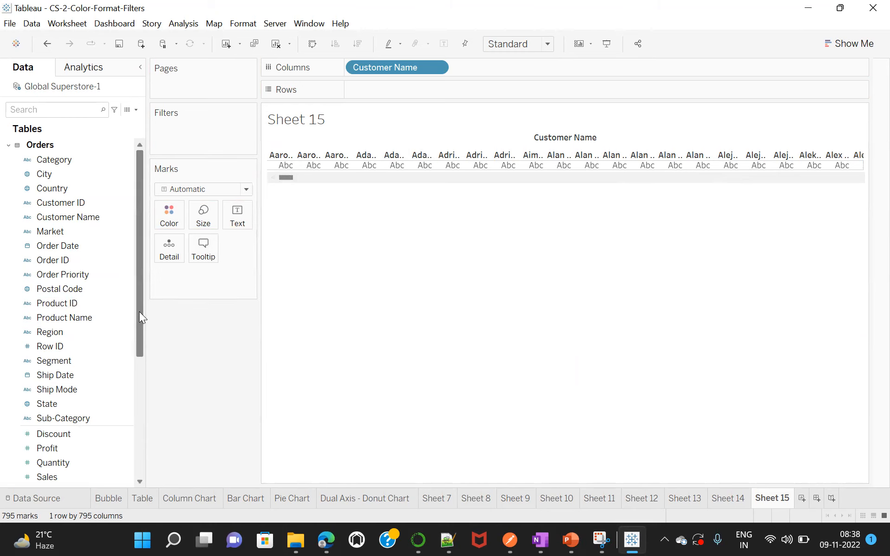
{"action": "left_click_drag", "start_coordinate": [139, 313], "coordinate": [138, 363]}
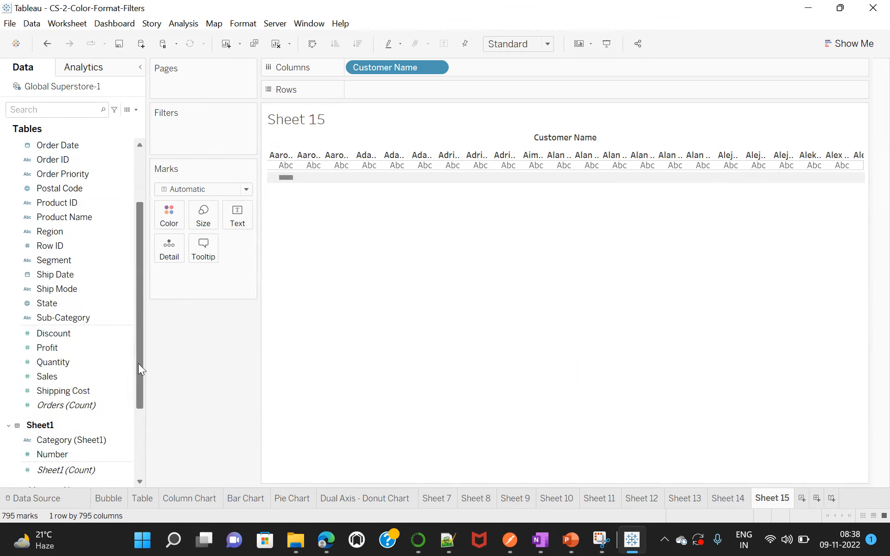
{"action": "left_click_drag", "start_coordinate": [51, 377], "coordinate": [389, 92]}
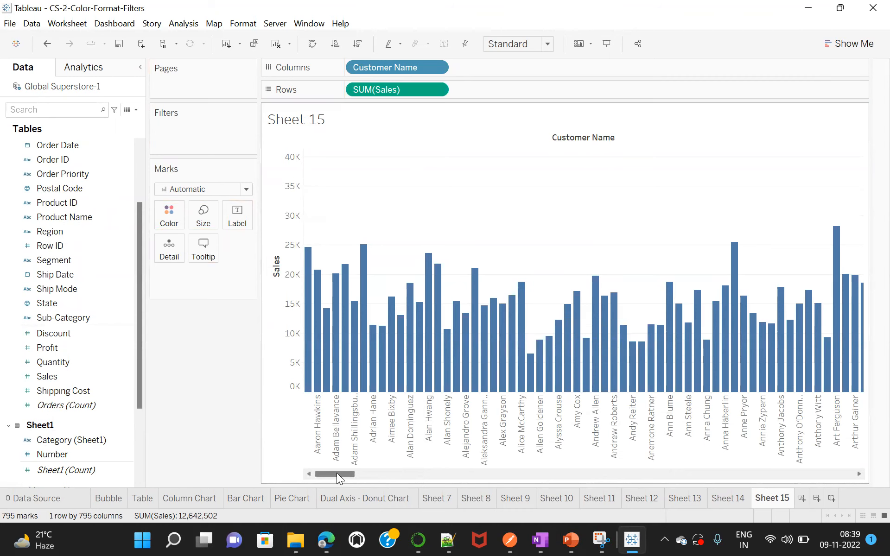
Examine the sales bars of all customers from one end of the chart to the other.
{"action": "left_click_drag", "start_coordinate": [336, 473], "coordinate": [866, 471]}
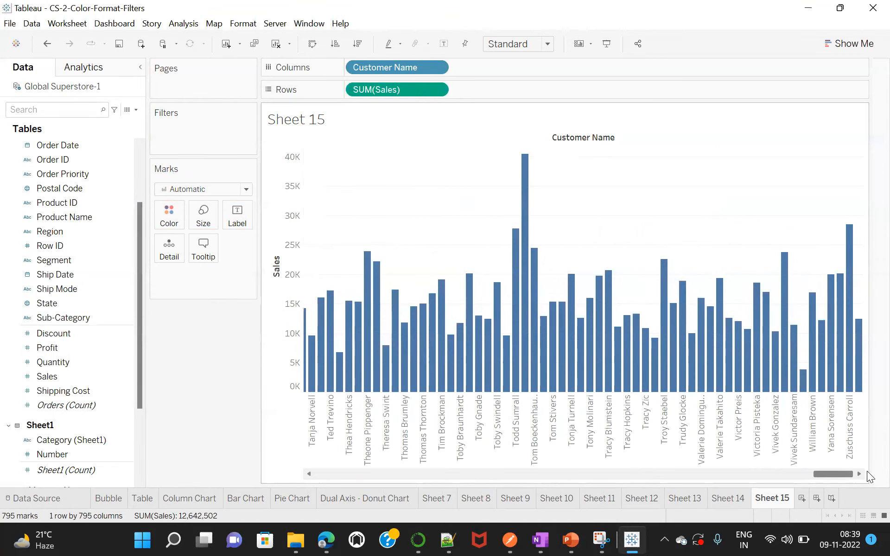
{"action": "left_click_drag", "start_coordinate": [774, 483], "coordinate": [293, 490]}
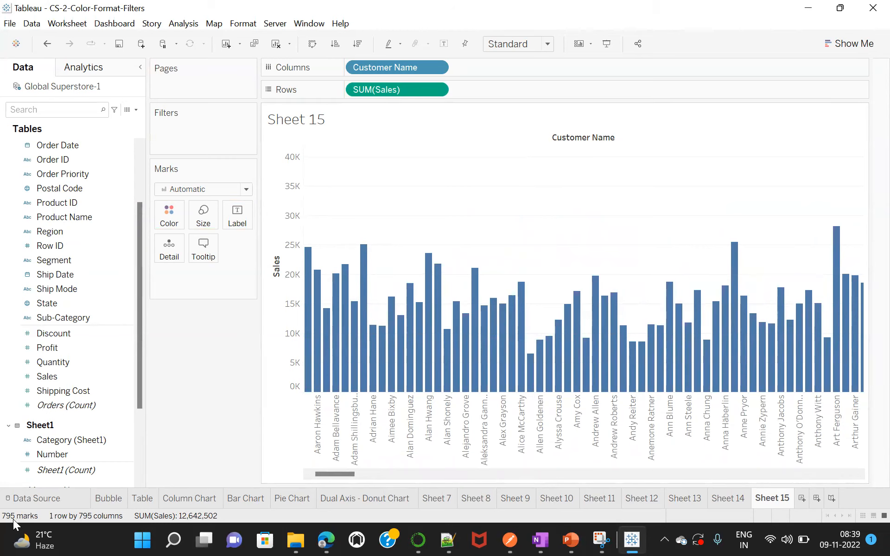
{"action": "mouse_move", "coordinate": [316, 387]}
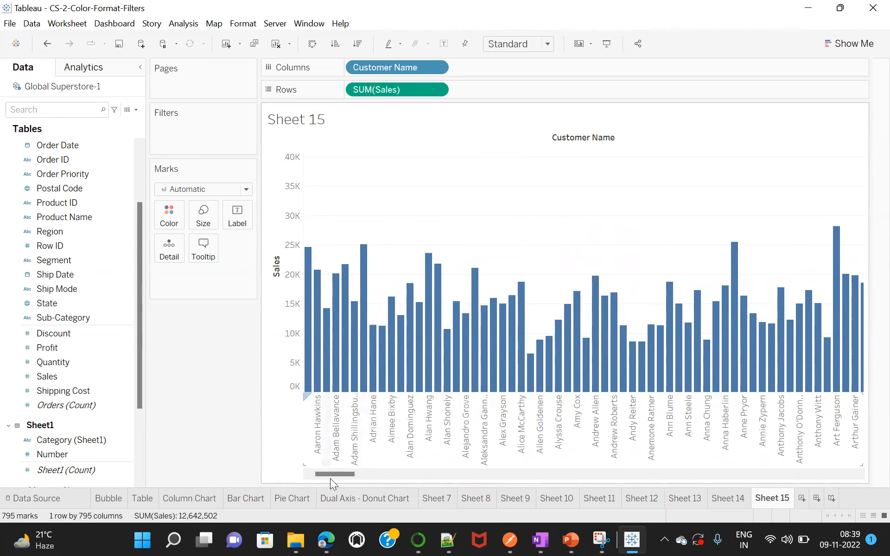
{"action": "left_click_drag", "start_coordinate": [343, 472], "coordinate": [301, 491]}
{"action": "left_click_drag", "start_coordinate": [333, 471], "coordinate": [847, 455]}
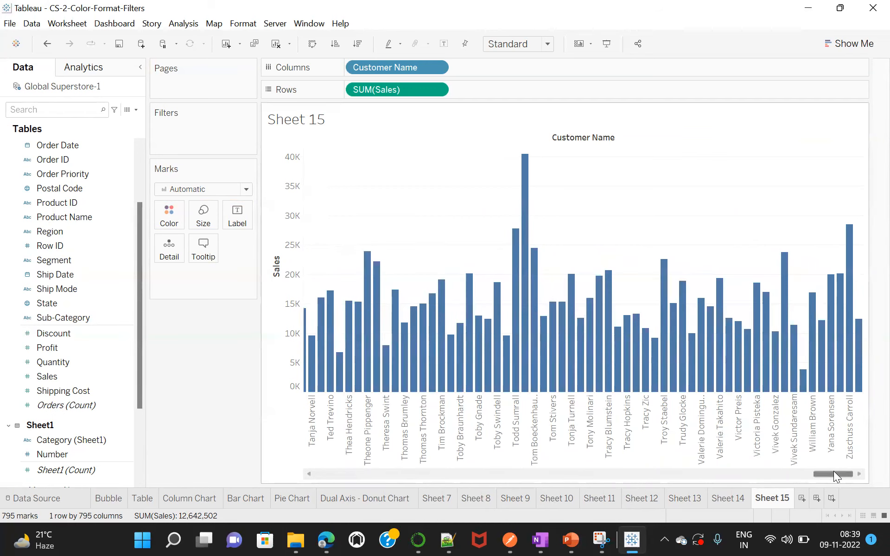
{"action": "left_click_drag", "start_coordinate": [829, 473], "coordinate": [765, 473]}
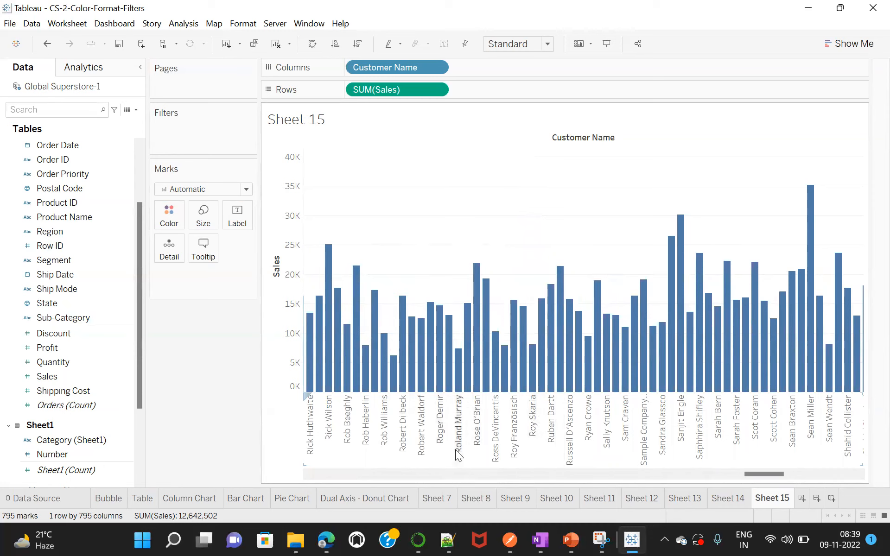
{"action": "left_click_drag", "start_coordinate": [756, 473], "coordinate": [315, 490]}
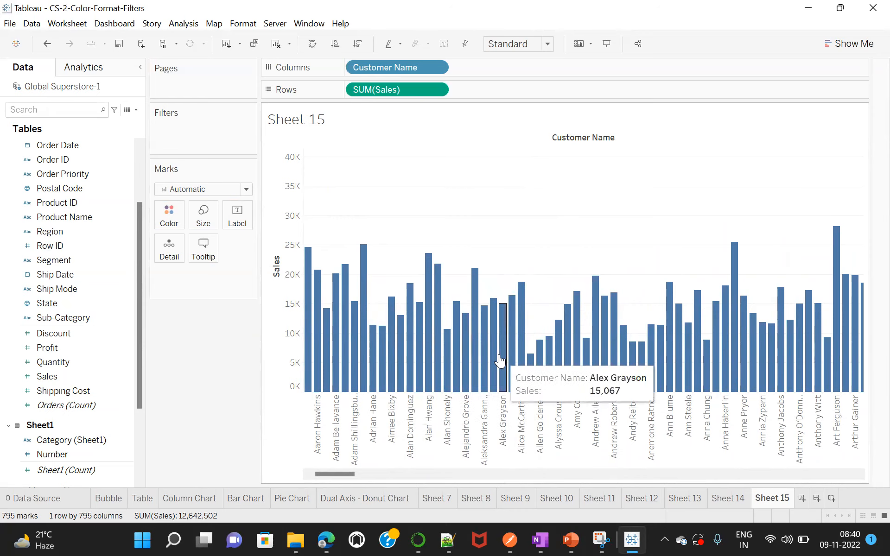
{"action": "left_click_drag", "start_coordinate": [330, 473], "coordinate": [297, 468]}
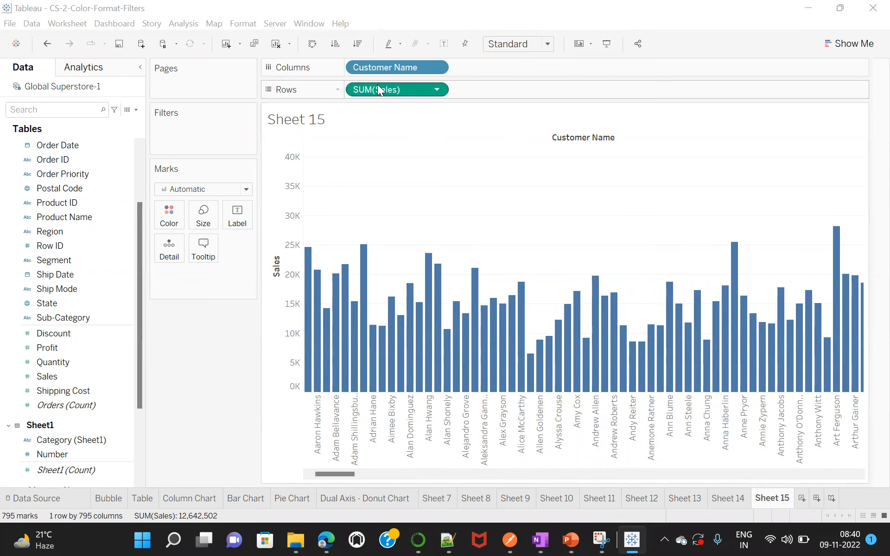
Swap the axes so SUM(Sales) is on Columns and Customer Name is on Rows.
{"action": "left_click_drag", "start_coordinate": [379, 65], "coordinate": [517, 65]}
{"action": "left_click_drag", "start_coordinate": [409, 65], "coordinate": [413, 84]}
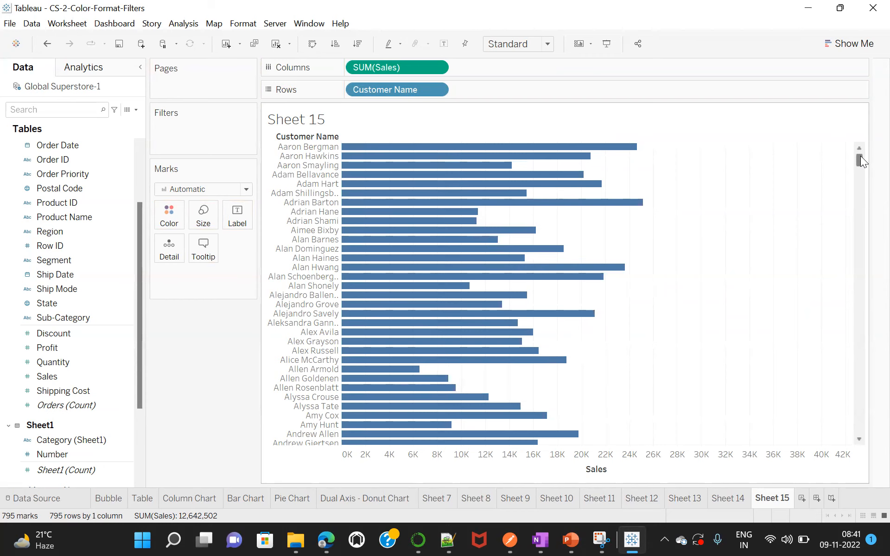
{"action": "mouse_move", "coordinate": [860, 156]}
{"action": "left_mouse_down"}
{"action": "mouse_move", "coordinate": [862, 288]}
{"action": "mouse_move", "coordinate": [853, 144]}
{"action": "left_mouse_up"}
{"action": "mouse_move", "coordinate": [857, 159]}
{"action": "left_mouse_down"}
{"action": "mouse_move", "coordinate": [859, 178]}
{"action": "mouse_move", "coordinate": [856, 155]}
{"action": "left_mouse_up"}
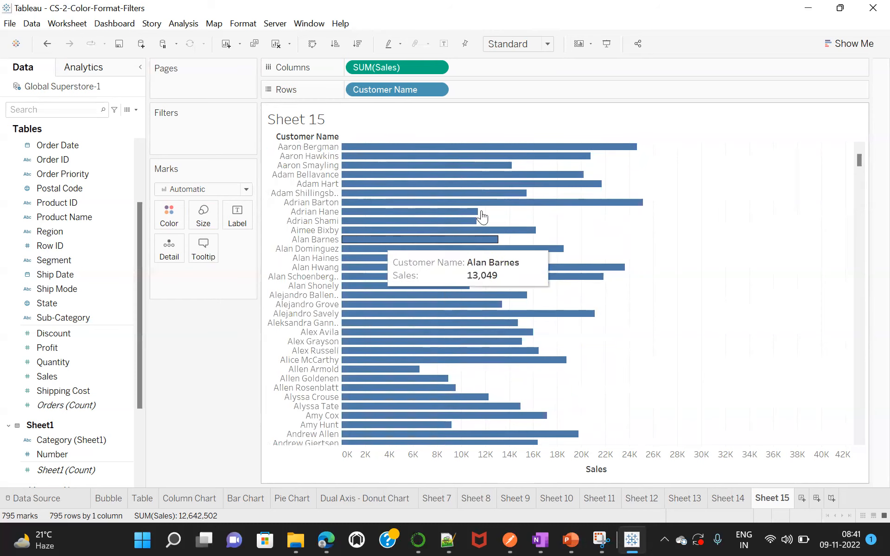
Convert the horizontal bar chart of customer sales into a text table and look through its rows.
{"action": "left_click", "coordinate": [846, 41]}
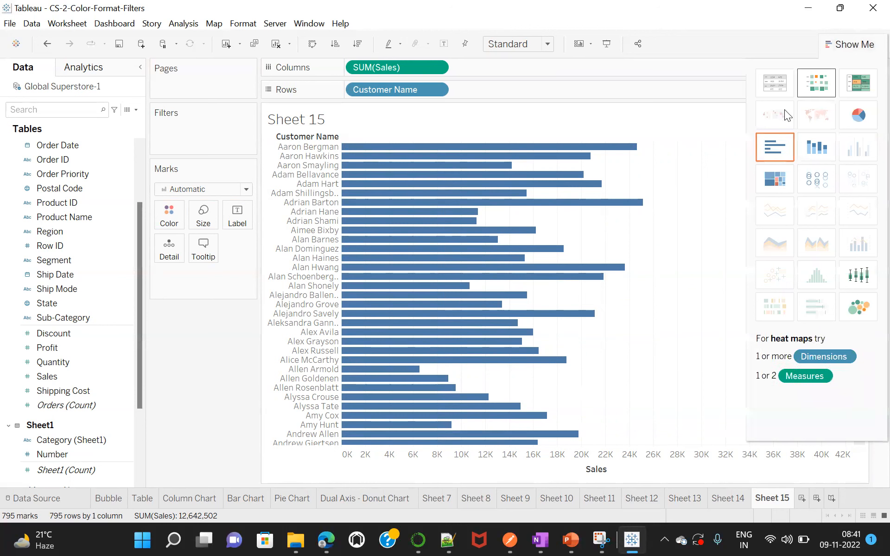
{"action": "left_click", "coordinate": [778, 91]}
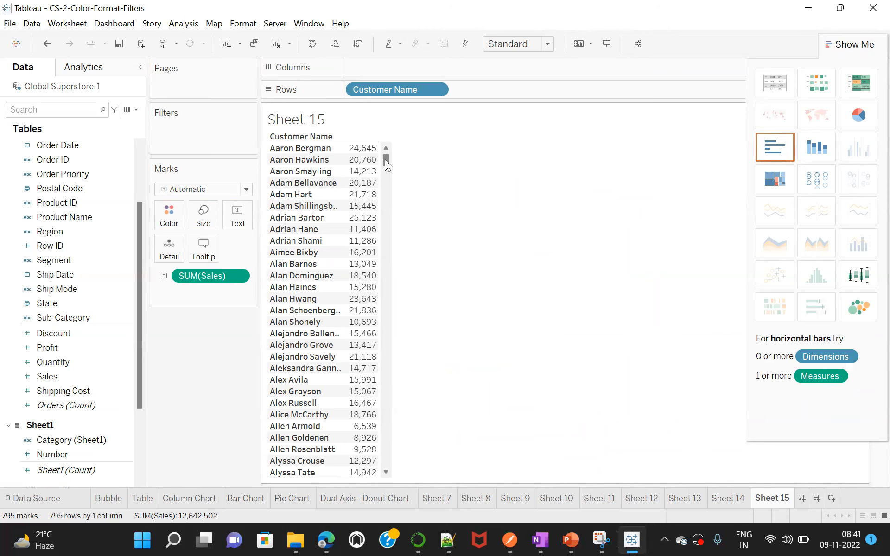
{"action": "left_click_drag", "start_coordinate": [384, 160], "coordinate": [384, 419]}
{"action": "left_click_drag", "start_coordinate": [390, 342], "coordinate": [388, 158]}
{"action": "mouse_move", "coordinate": [378, 163]}
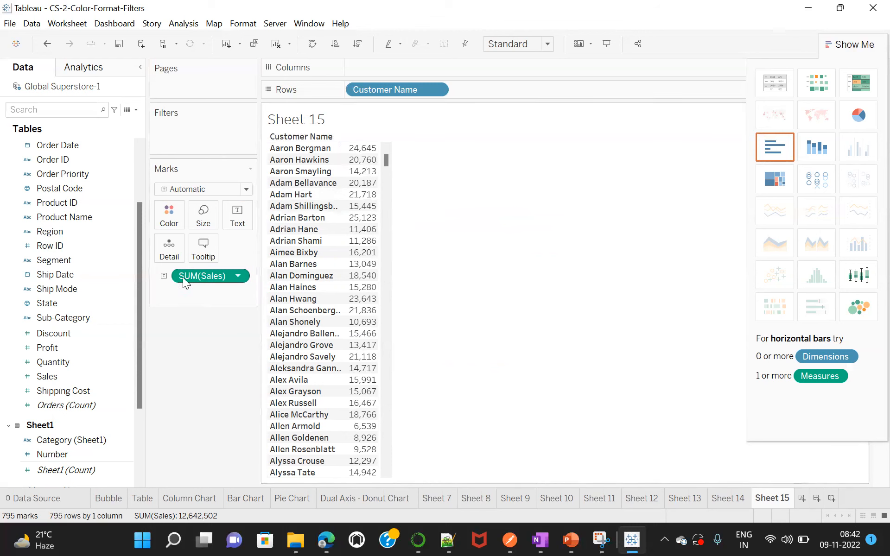
Chart the table's sales as vertical bars, with Customer Name on Columns and SUM(Sales) on Rows, and close the chart suggestions.
{"action": "left_click_drag", "start_coordinate": [188, 274], "coordinate": [376, 67]}
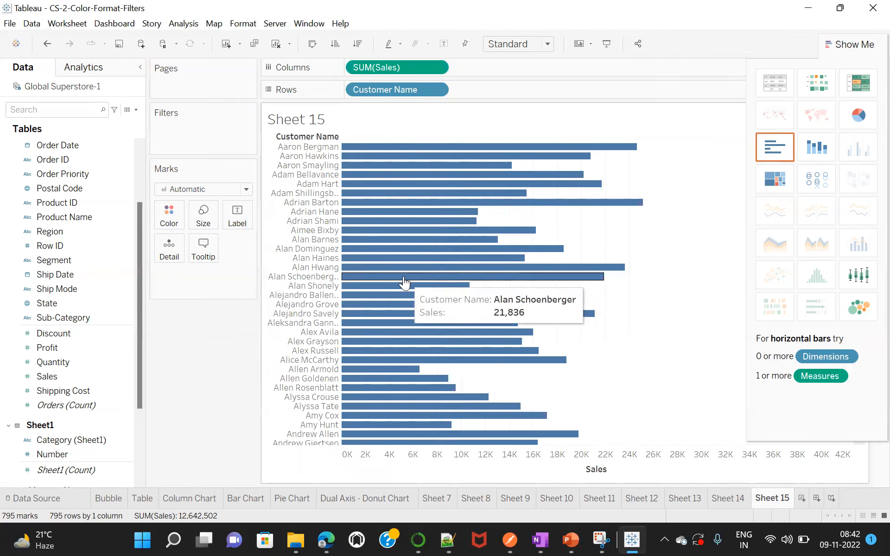
{"action": "left_click_drag", "start_coordinate": [390, 70], "coordinate": [478, 88]}
{"action": "left_click_drag", "start_coordinate": [415, 84], "coordinate": [415, 63]}
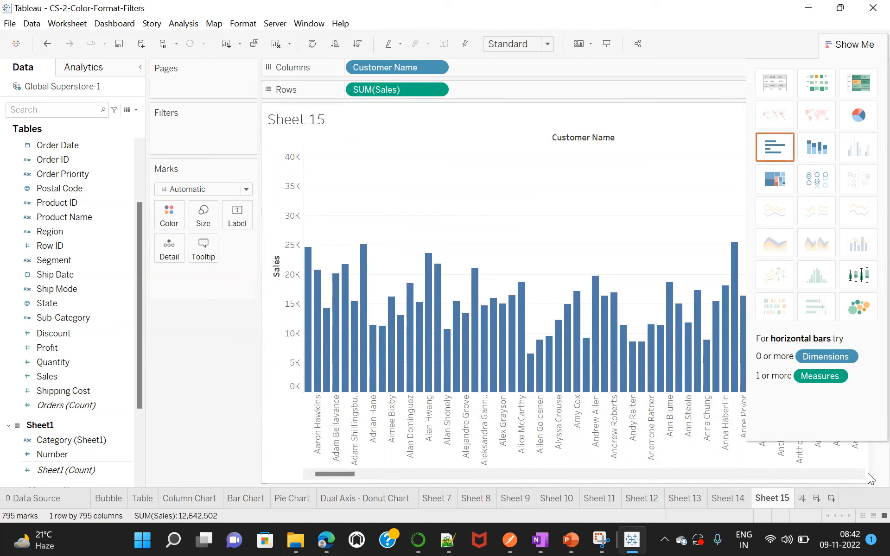
{"action": "left_click", "coordinate": [847, 44]}
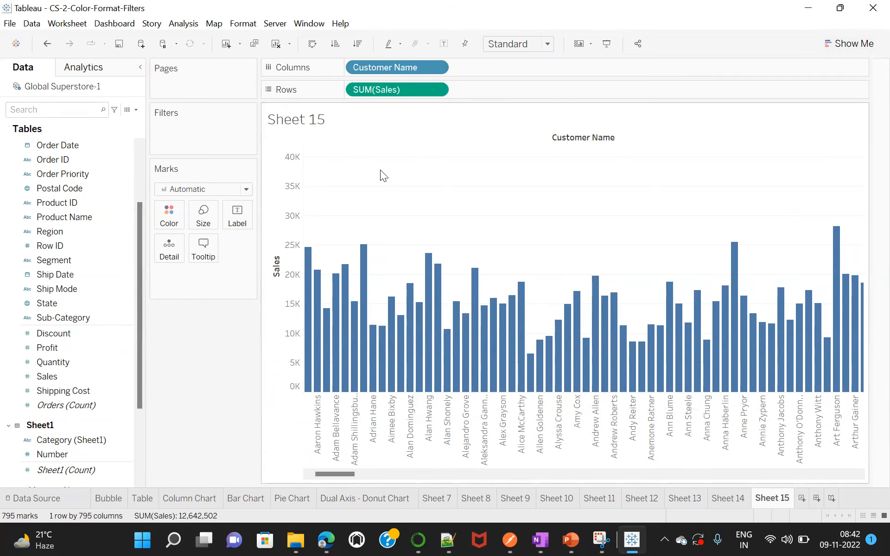
Swap the axes to put SUM(Sales) on Columns and Customer Name on Rows, and sort the customers by sales in descending order.
{"action": "left_click_drag", "start_coordinate": [398, 65], "coordinate": [496, 69]}
{"action": "left_click_drag", "start_coordinate": [408, 64], "coordinate": [413, 92]}
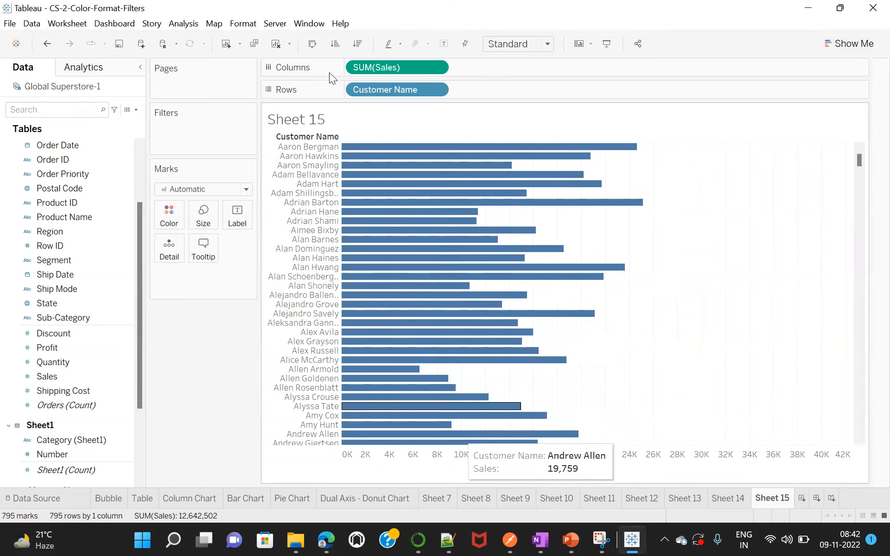
{"action": "left_click", "coordinate": [357, 44]}
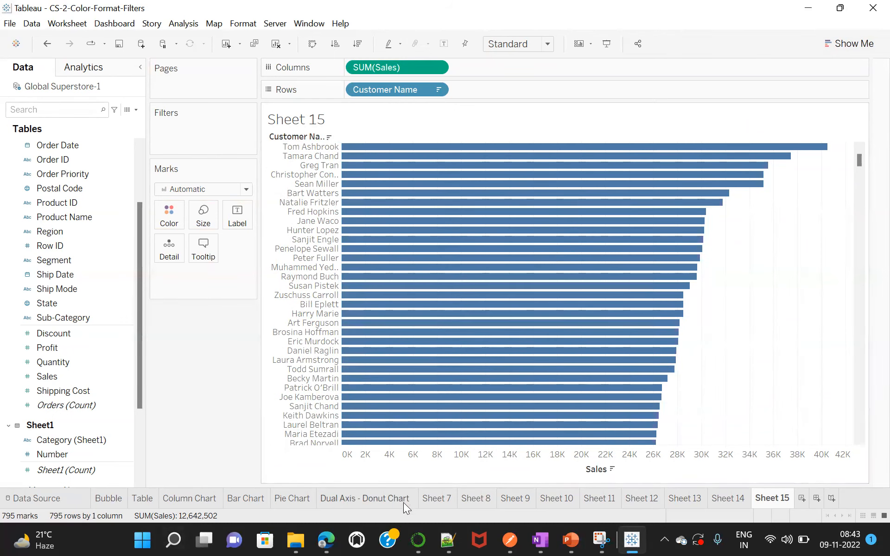
Examine the sorted sales bars from the highest-selling customer to the lowest and return to the start of the chart.
{"action": "left_click", "coordinate": [175, 530]}
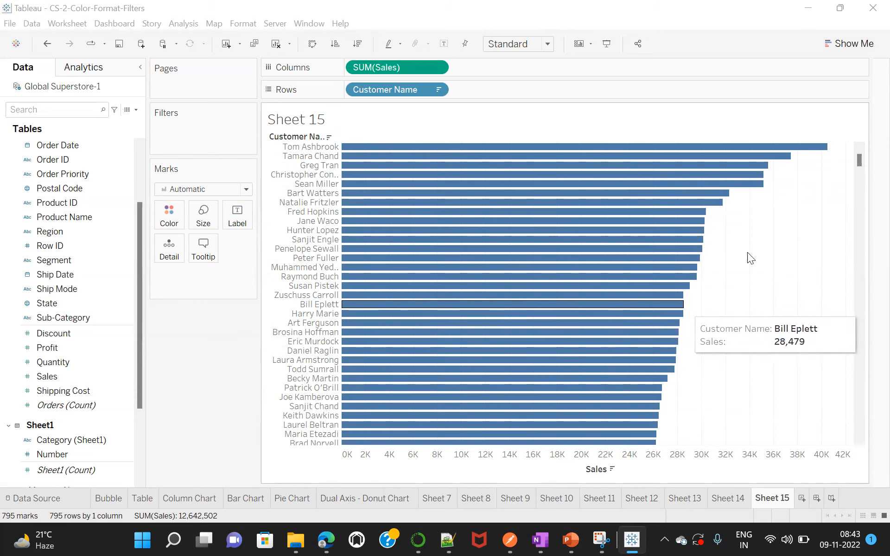
{"action": "left_click_drag", "start_coordinate": [859, 158], "coordinate": [870, 448]}
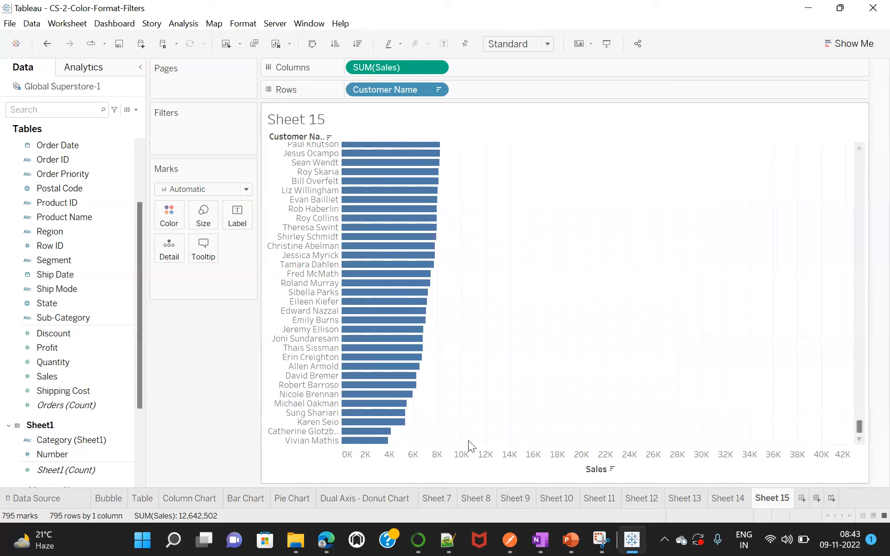
{"action": "mouse_move", "coordinate": [373, 445]}
{"action": "left_click_drag", "start_coordinate": [860, 423], "coordinate": [846, 115]}
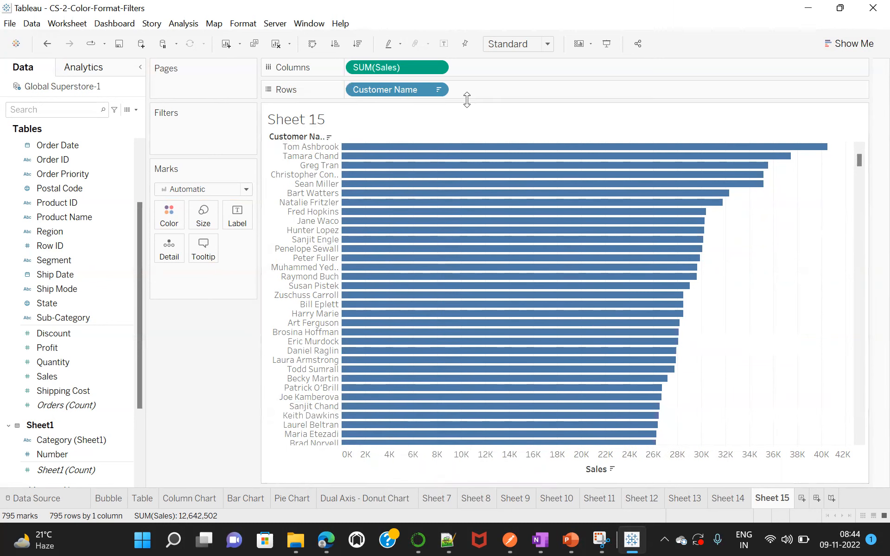
Try the Entire View fit on the sorted bar chart, return to Standard, and look through the bars again.
{"action": "left_click", "coordinate": [541, 45]}
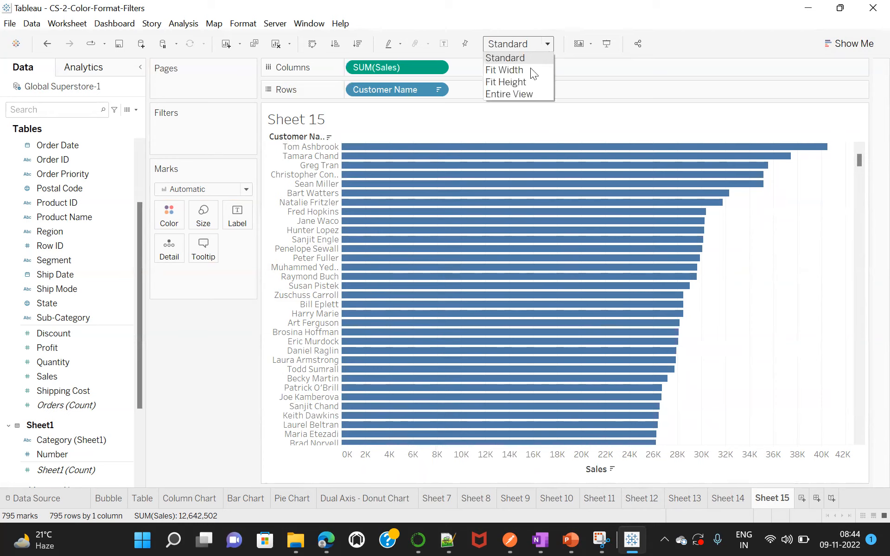
{"action": "left_click", "coordinate": [512, 94]}
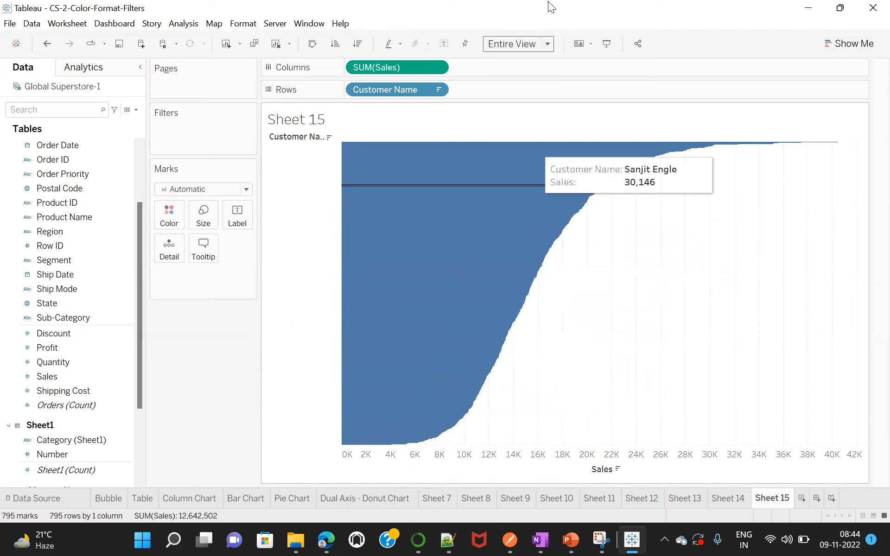
{"action": "left_click", "coordinate": [537, 46]}
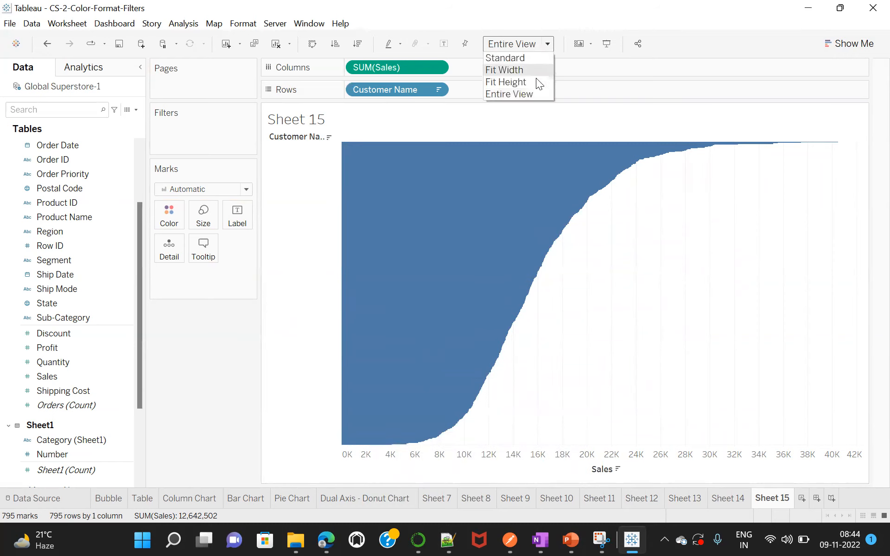
{"action": "left_click", "coordinate": [509, 59]}
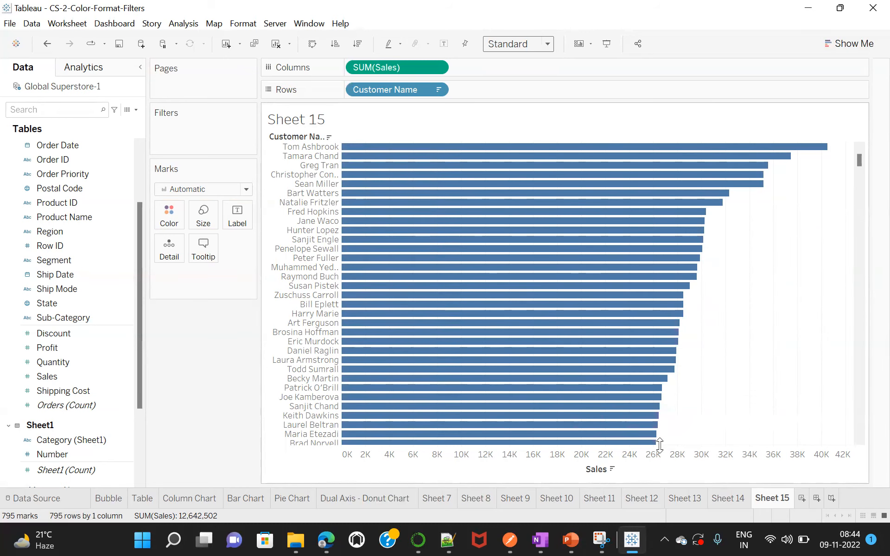
{"action": "left_click_drag", "start_coordinate": [857, 157], "coordinate": [848, 359]}
{"action": "left_click_drag", "start_coordinate": [839, 300], "coordinate": [836, 145]}
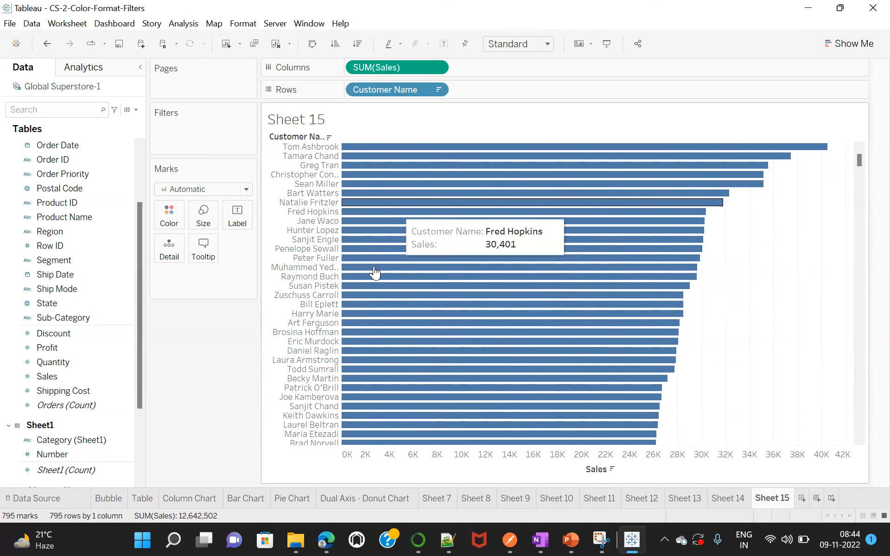
Convert the customer sales bar chart into a treemap and remove SUM(Sales) from its Color.
{"action": "left_click", "coordinate": [837, 45]}
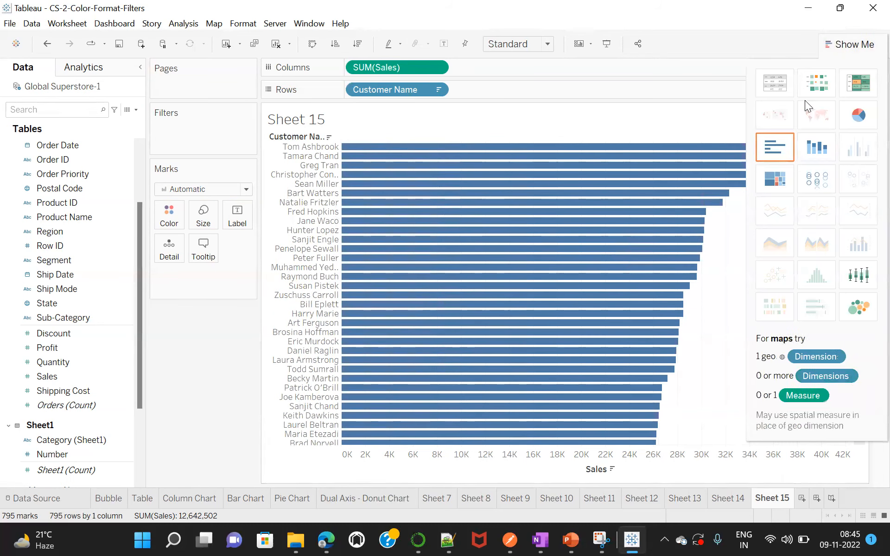
{"action": "left_click", "coordinate": [776, 184]}
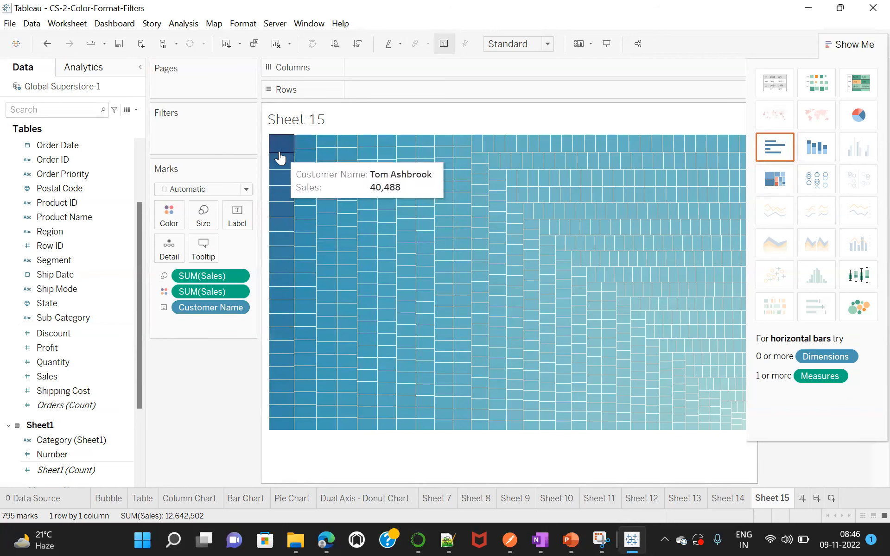
{"action": "left_click_drag", "start_coordinate": [195, 291], "coordinate": [45, 327]}
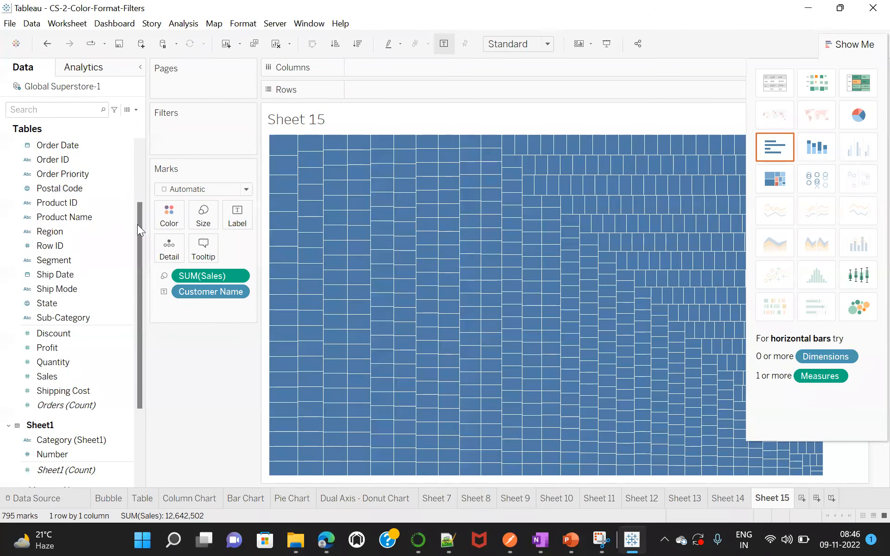
Color the treemap by Category, replace that with Customer Name on Color, and close the chart suggestions.
{"action": "left_click_drag", "start_coordinate": [139, 226], "coordinate": [173, 218]}
{"action": "left_click", "coordinate": [68, 159]}
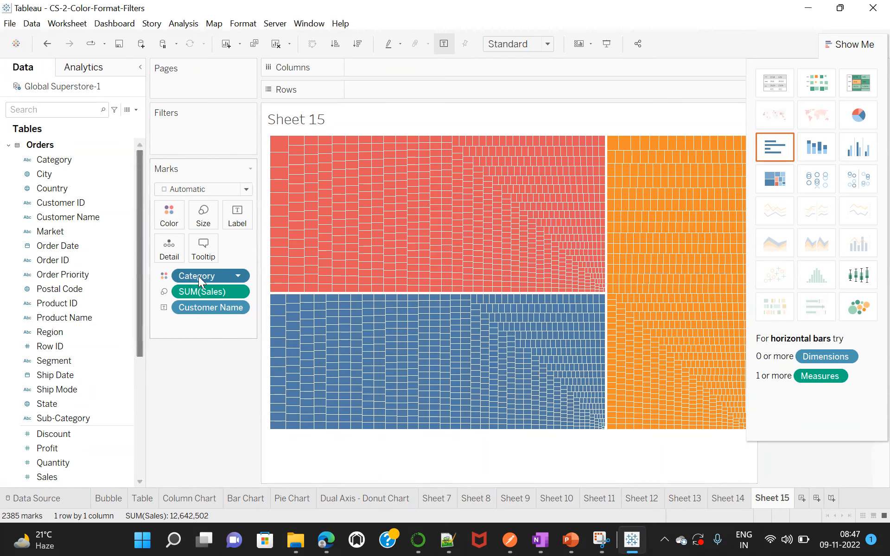
{"action": "left_click_drag", "start_coordinate": [199, 276], "coordinate": [171, 218]}
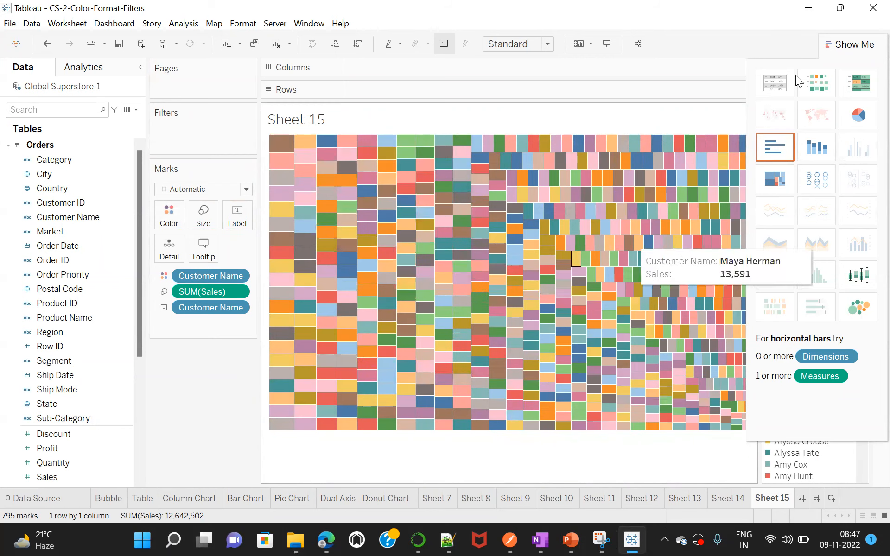
{"action": "left_click", "coordinate": [857, 46]}
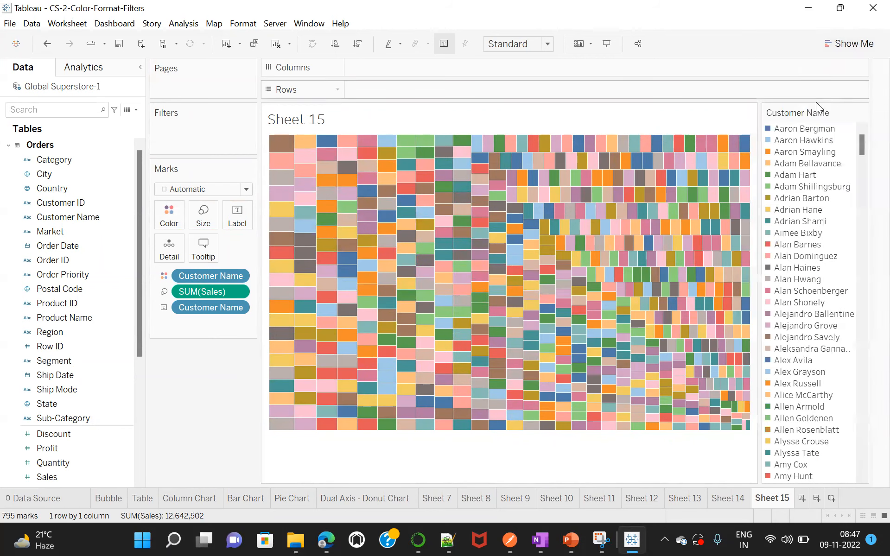
Highlight customers one by one down the color legend to locate their treemap rectangles, and clear the highlight.
{"action": "left_click", "coordinate": [803, 129]}
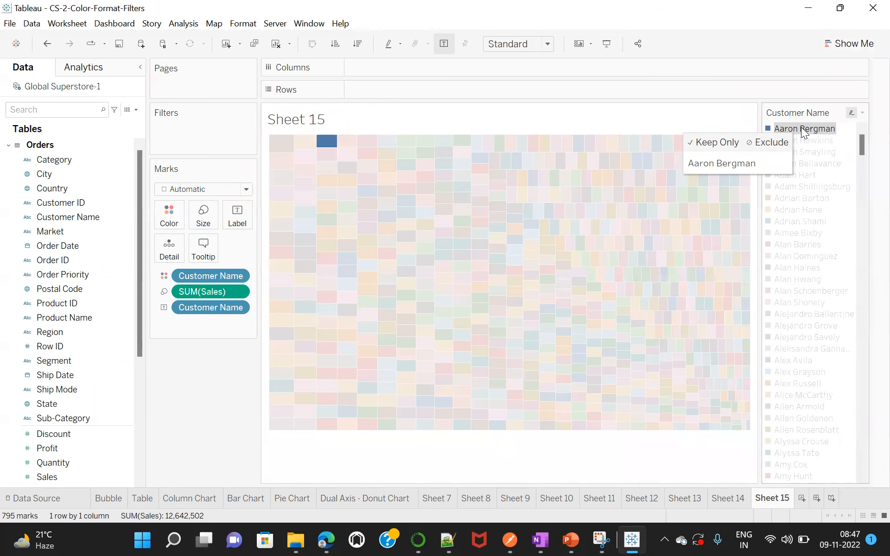
{"action": "key", "text": "Down"}
{"action": "key", "text": "Down"}
{"action": "key", "text": "Down"}
{"action": "key", "text": "Down"}
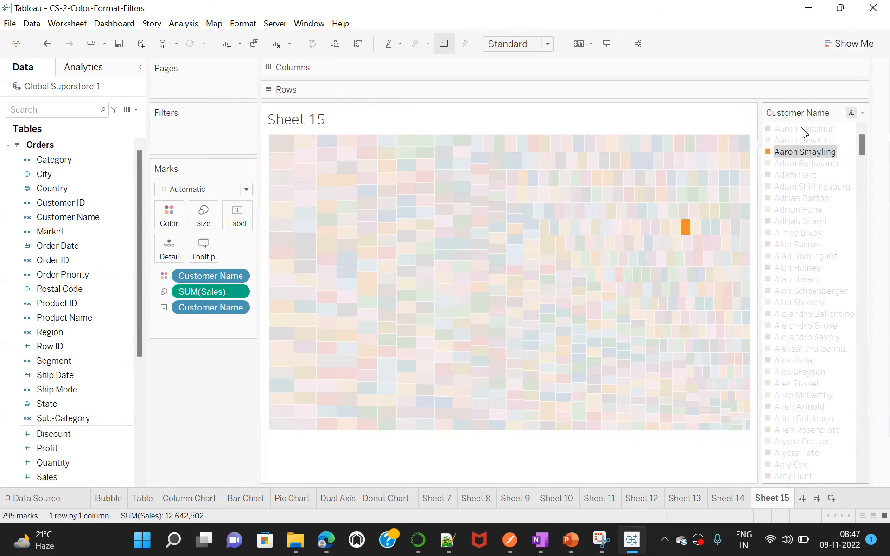
{"action": "key", "text": "Down"}
{"action": "key", "text": "Down"}
{"action": "key", "text": "Down"}
{"action": "key", "text": "Down"}
{"action": "key", "text": "Down"}
{"action": "key", "text": "Down"}
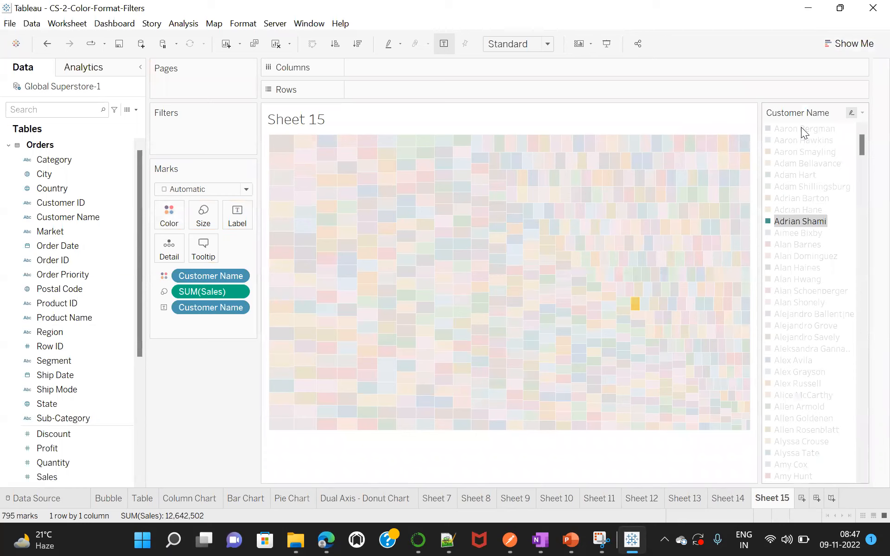
{"action": "key", "text": "Down"}
{"action": "key", "text": "Down"}
{"action": "key", "text": "Down"}
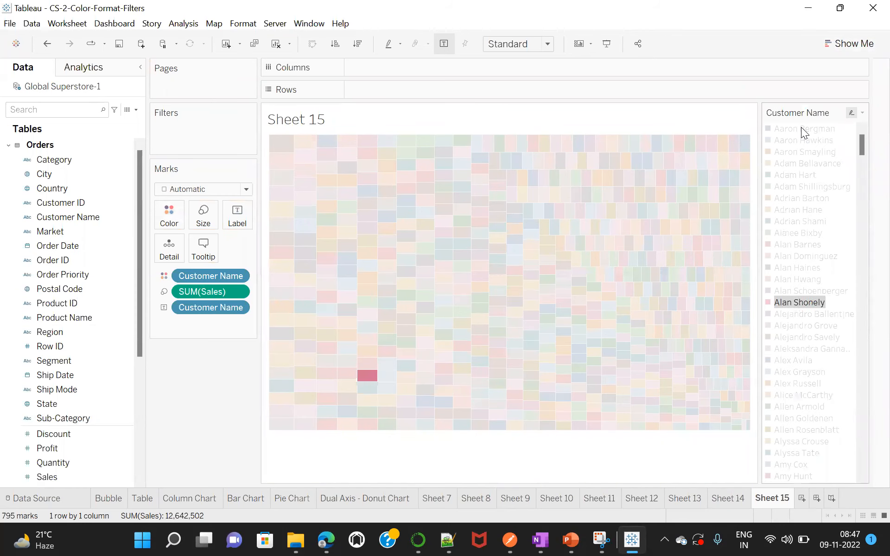
{"action": "key", "text": "Down"}
{"action": "key", "text": "Down"}
{"action": "key", "text": "Down"}
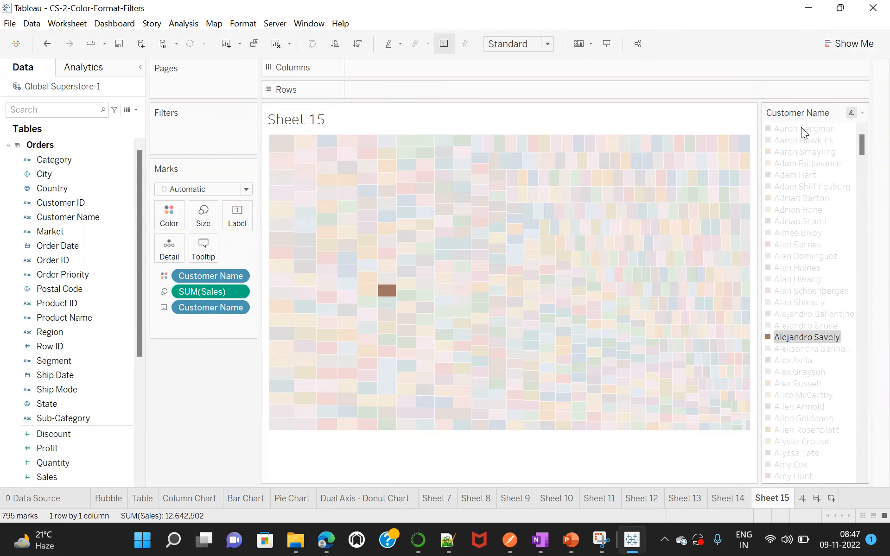
{"action": "key", "text": "Down"}
{"action": "key", "text": "Down"}
{"action": "key", "text": "Down"}
{"action": "key", "text": "Down"}
{"action": "key", "text": "Down"}
{"action": "key", "text": "Down"}
{"action": "key", "text": "Down"}
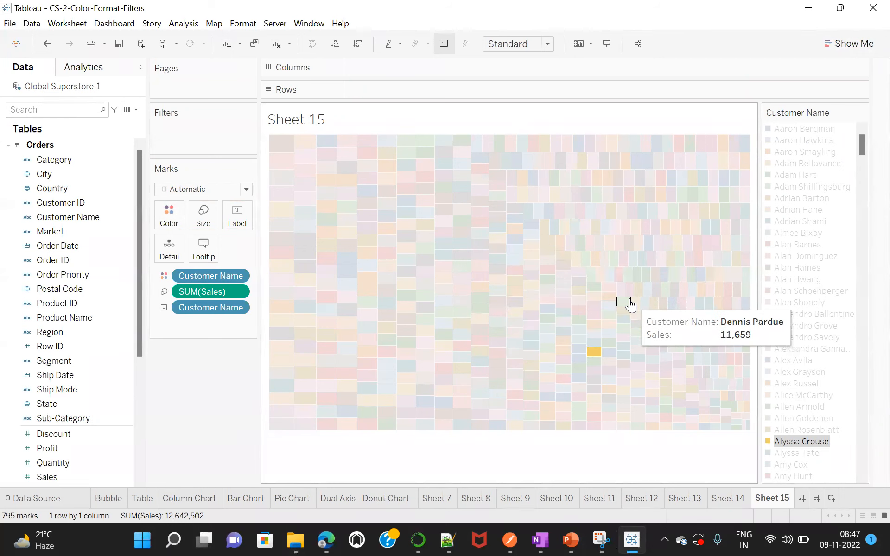
{"action": "left_click", "coordinate": [476, 447]}
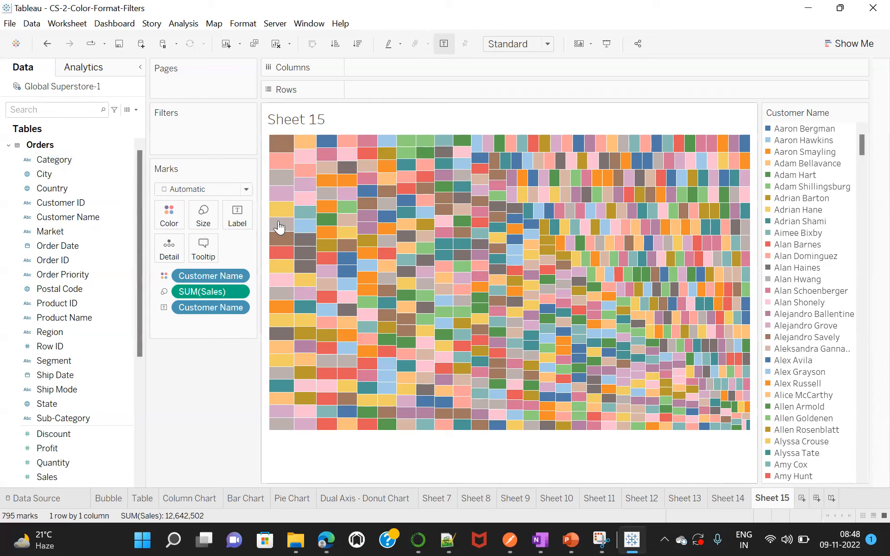
Remove Customer Name from both Color and Label, leaving only SUM(Sales) on the treemap's Size.
{"action": "mouse_move", "coordinate": [306, 236]}
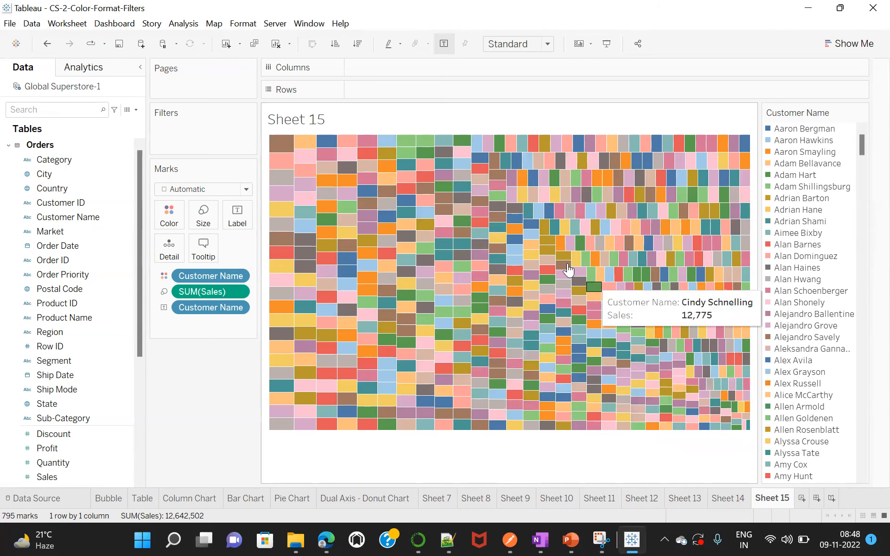
{"action": "left_click_drag", "start_coordinate": [198, 278], "coordinate": [46, 293]}
{"action": "left_click_drag", "start_coordinate": [205, 292], "coordinate": [9, 325]}
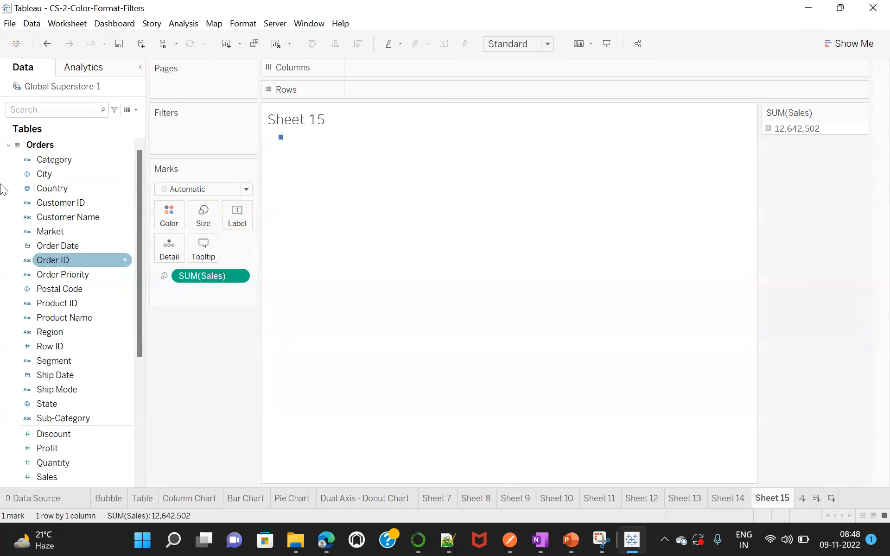
Add Category to Color so the sales treemap is divided by product category.
{"action": "left_click", "coordinate": [59, 159]}
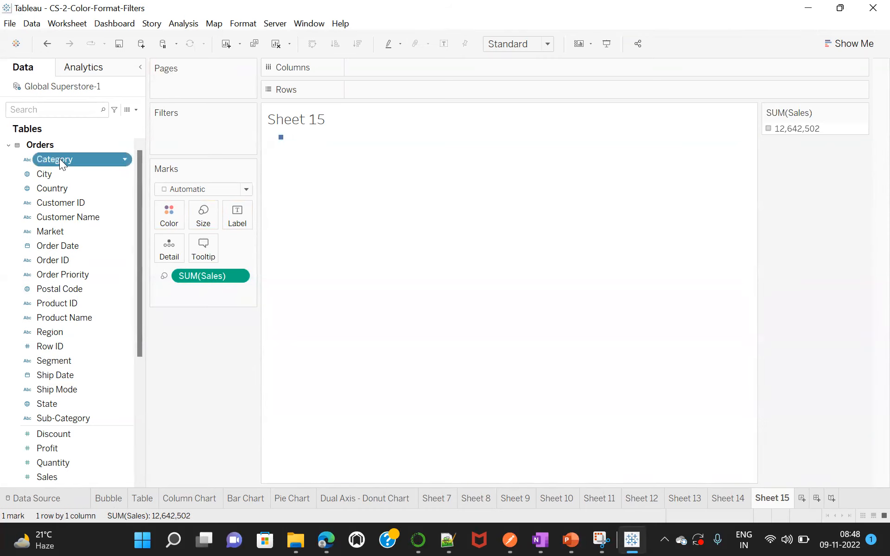
{"action": "left_click", "coordinate": [60, 159]}
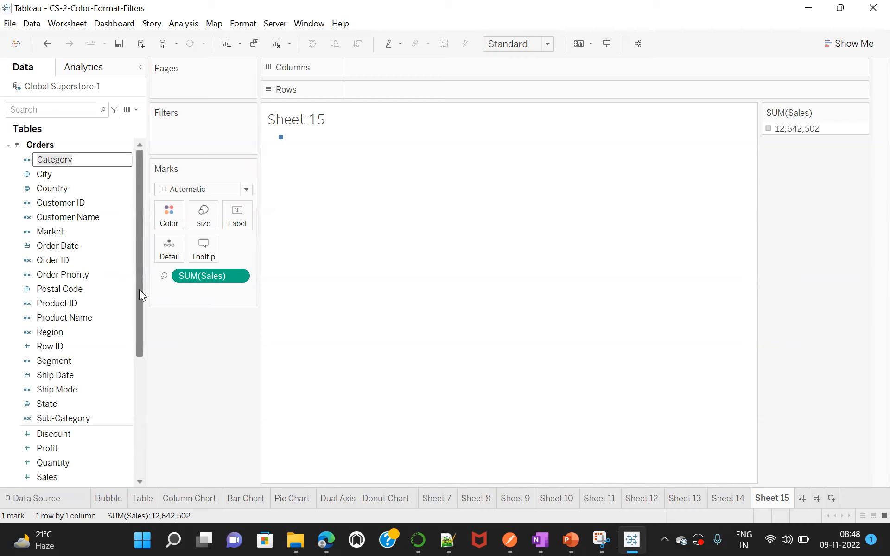
{"action": "key", "text": "Return"}
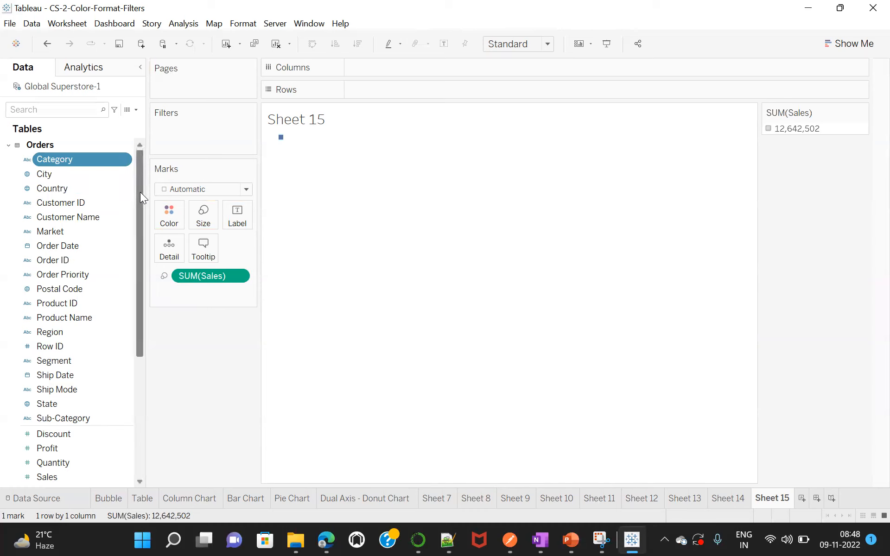
{"action": "left_click", "coordinate": [72, 158]}
{"action": "key", "text": "Return"}
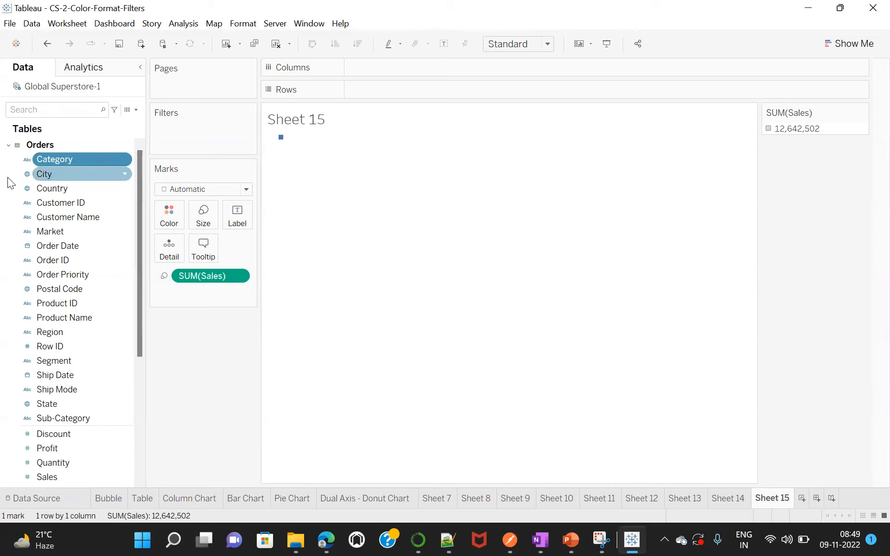
{"action": "left_click_drag", "start_coordinate": [71, 155], "coordinate": [166, 220]}
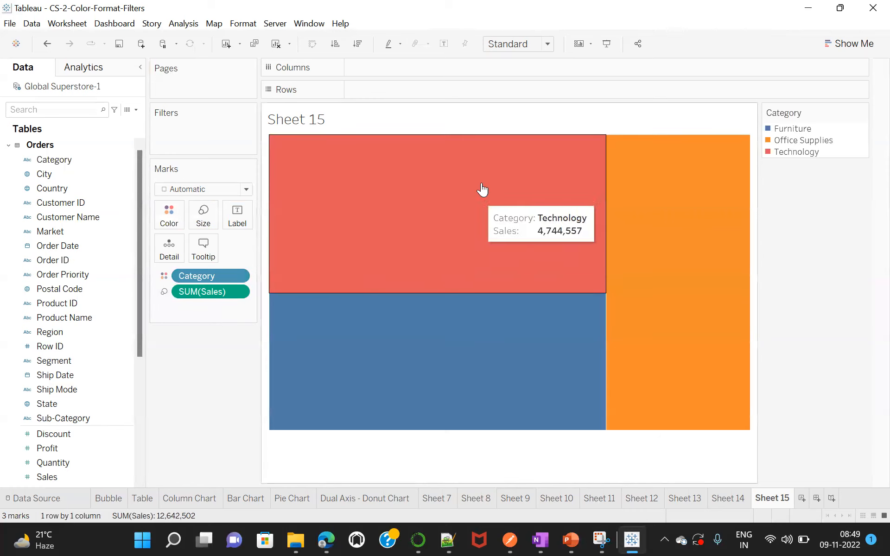